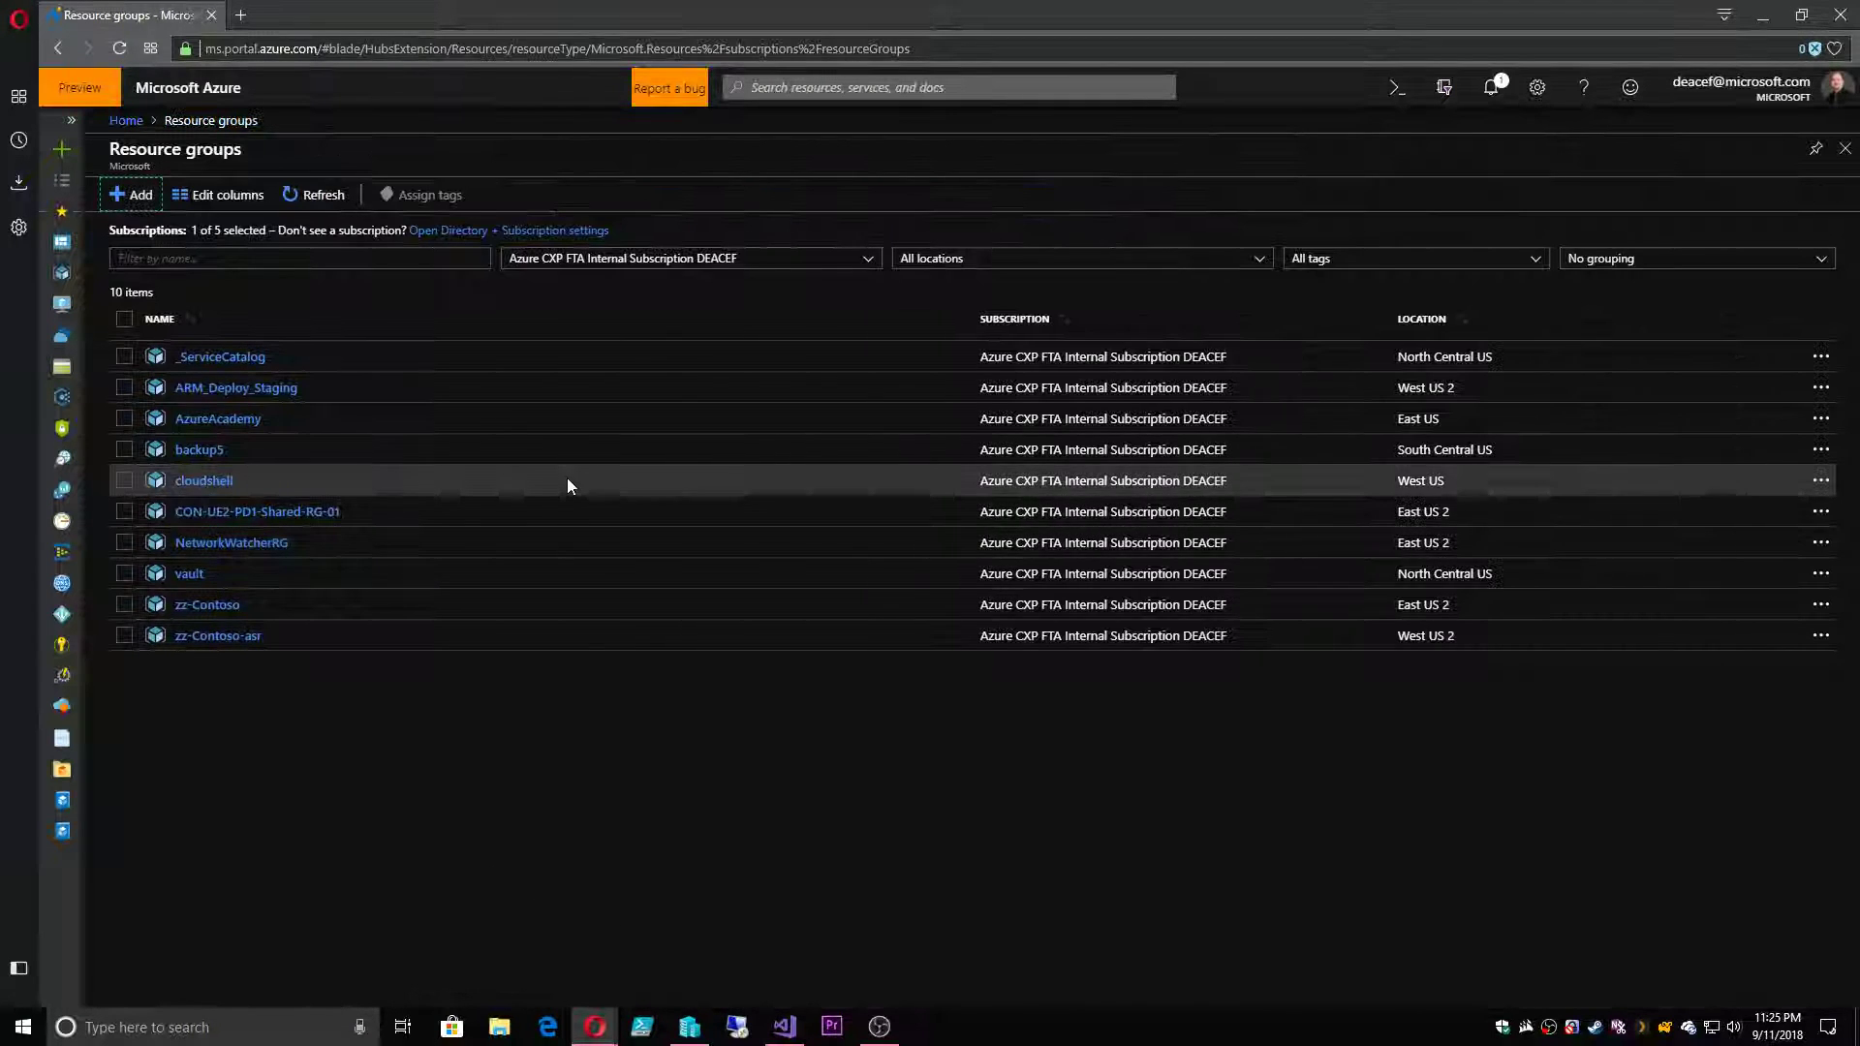
# - Refresh the resource groups, open AA-WebDemo, and start creating a Microsoft virtual network in it using the Resource Manager deployment model
pyautogui.click(312, 196)
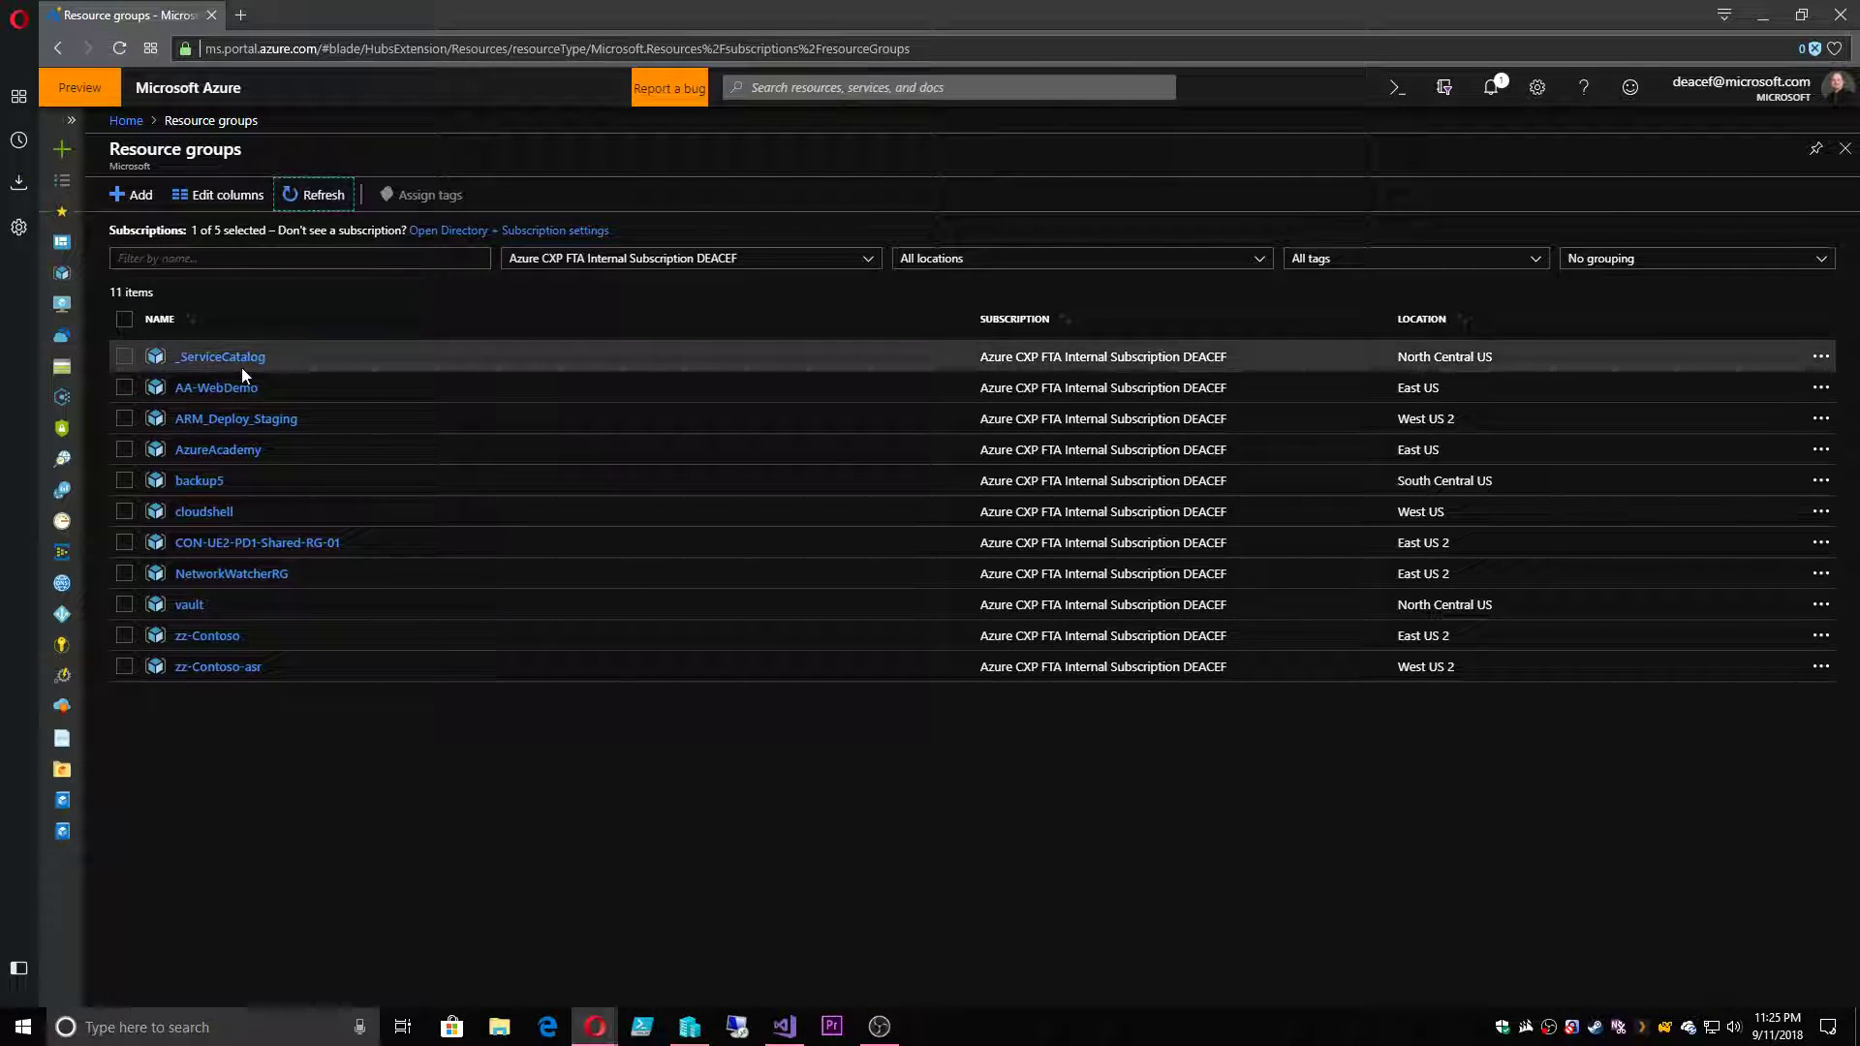
pyautogui.click(217, 388)
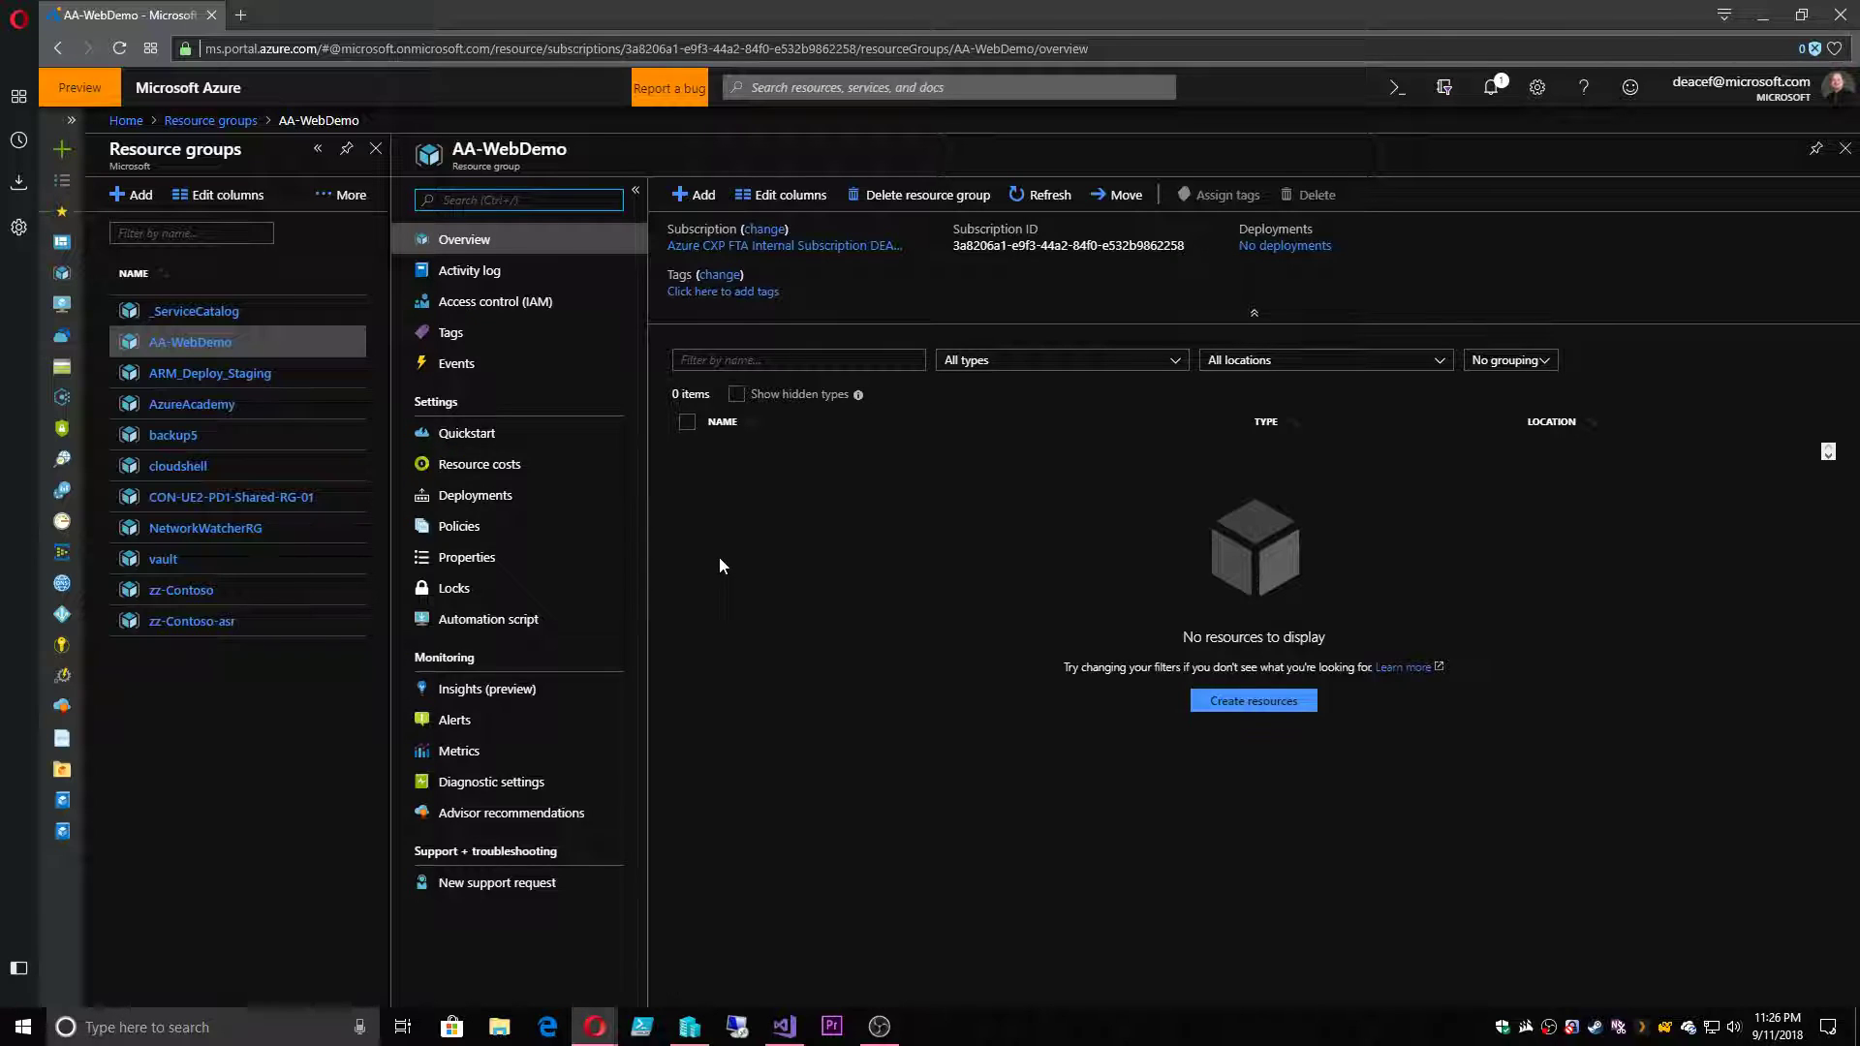
pyautogui.click(700, 194)
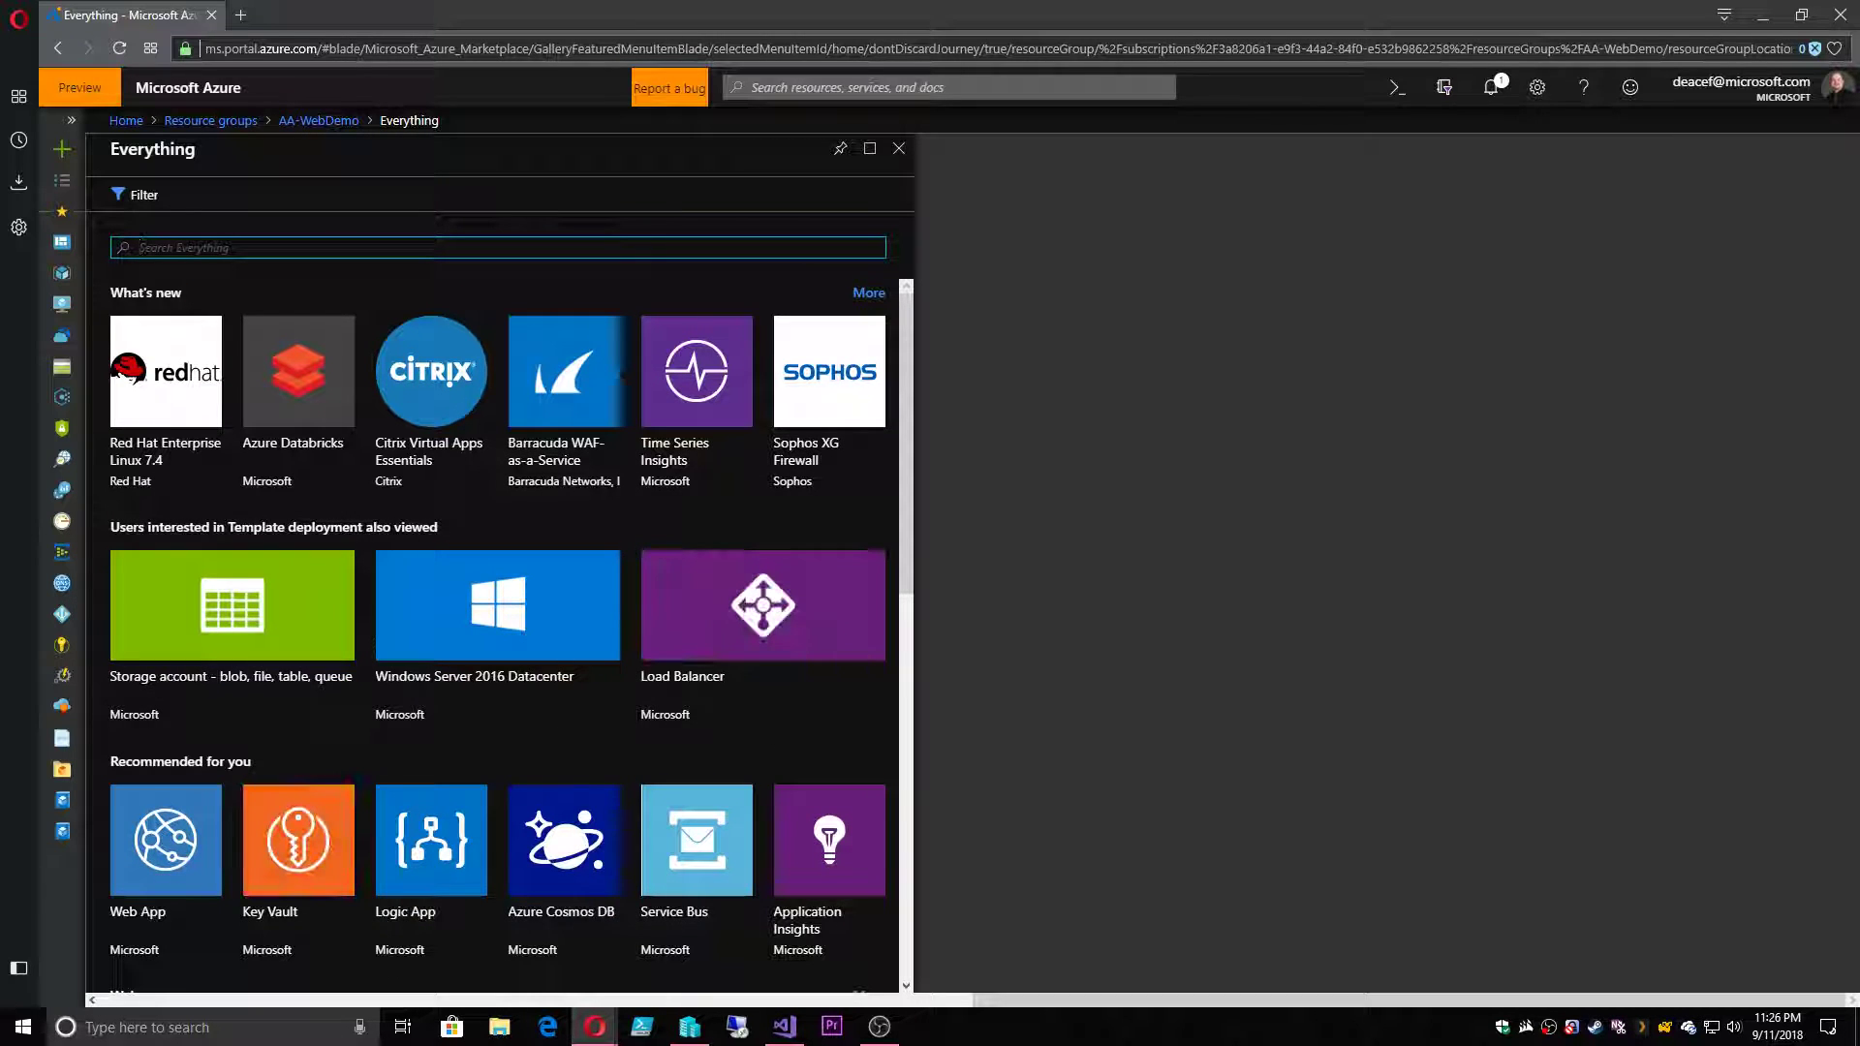
pyautogui.write('v')
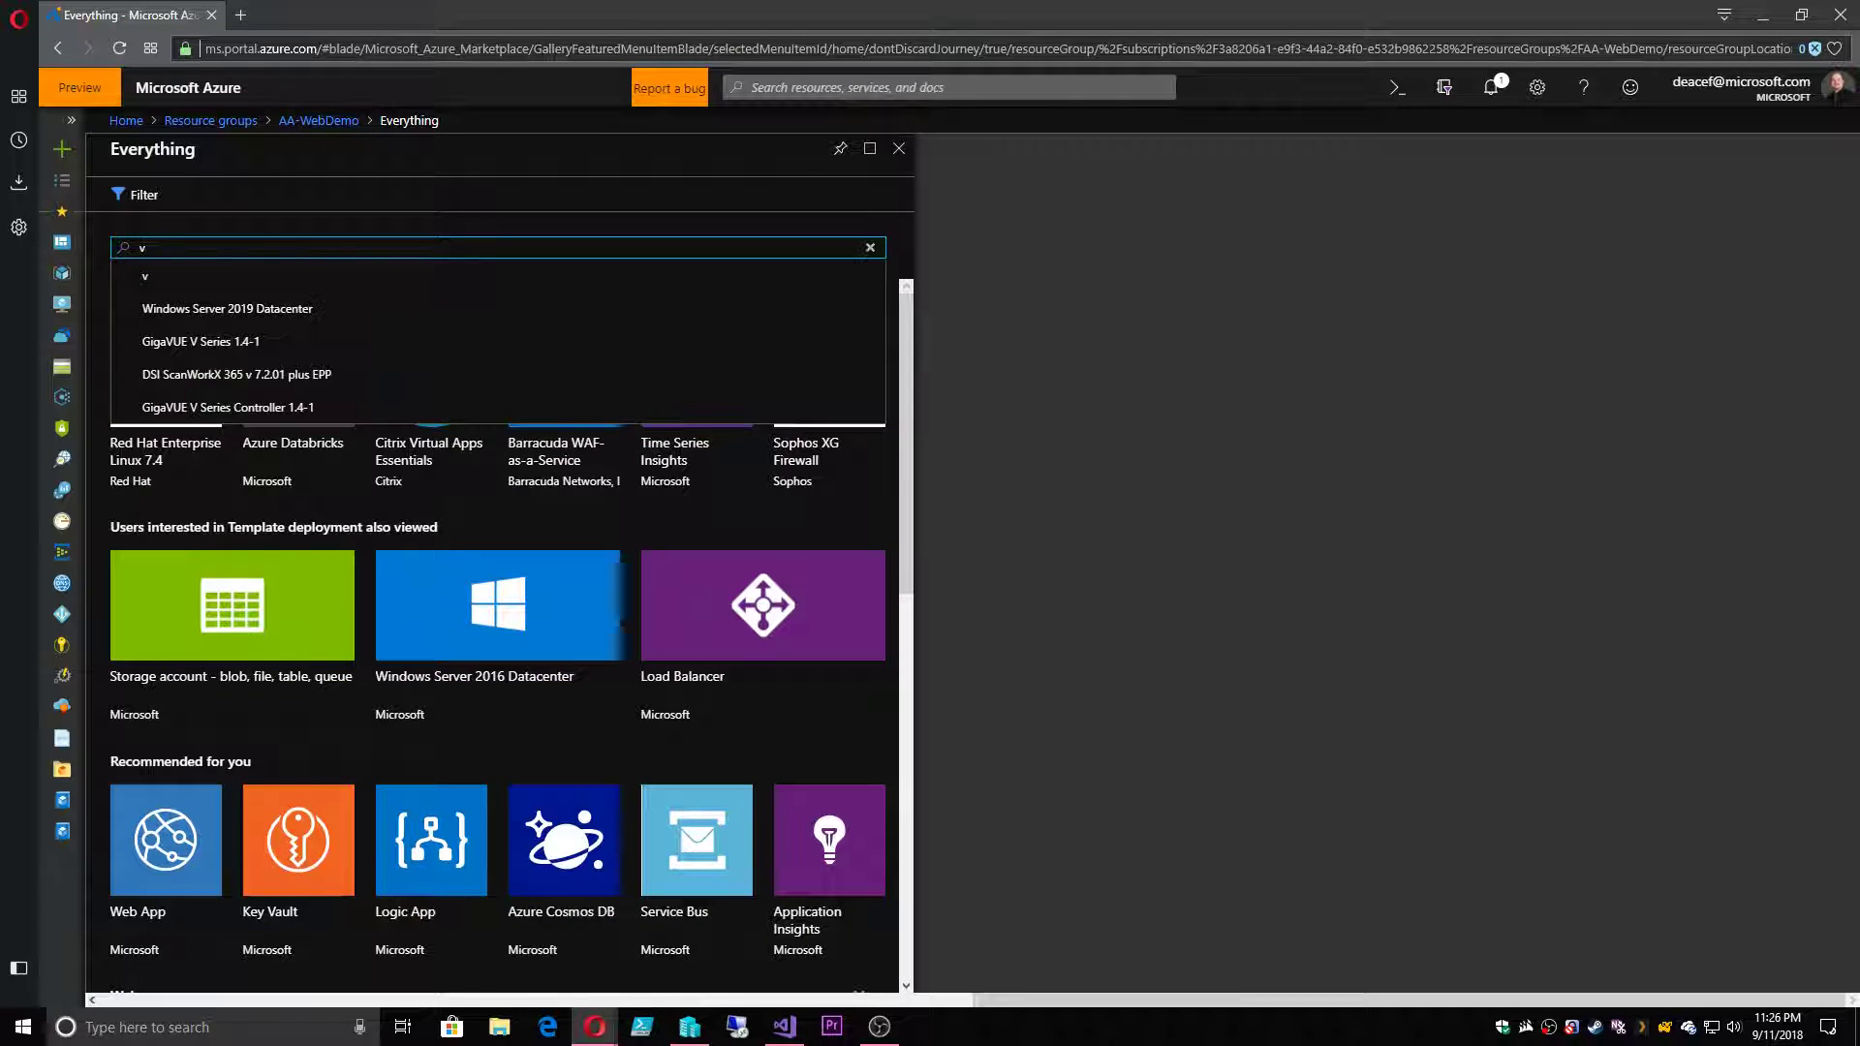
pyautogui.write('irtual network')
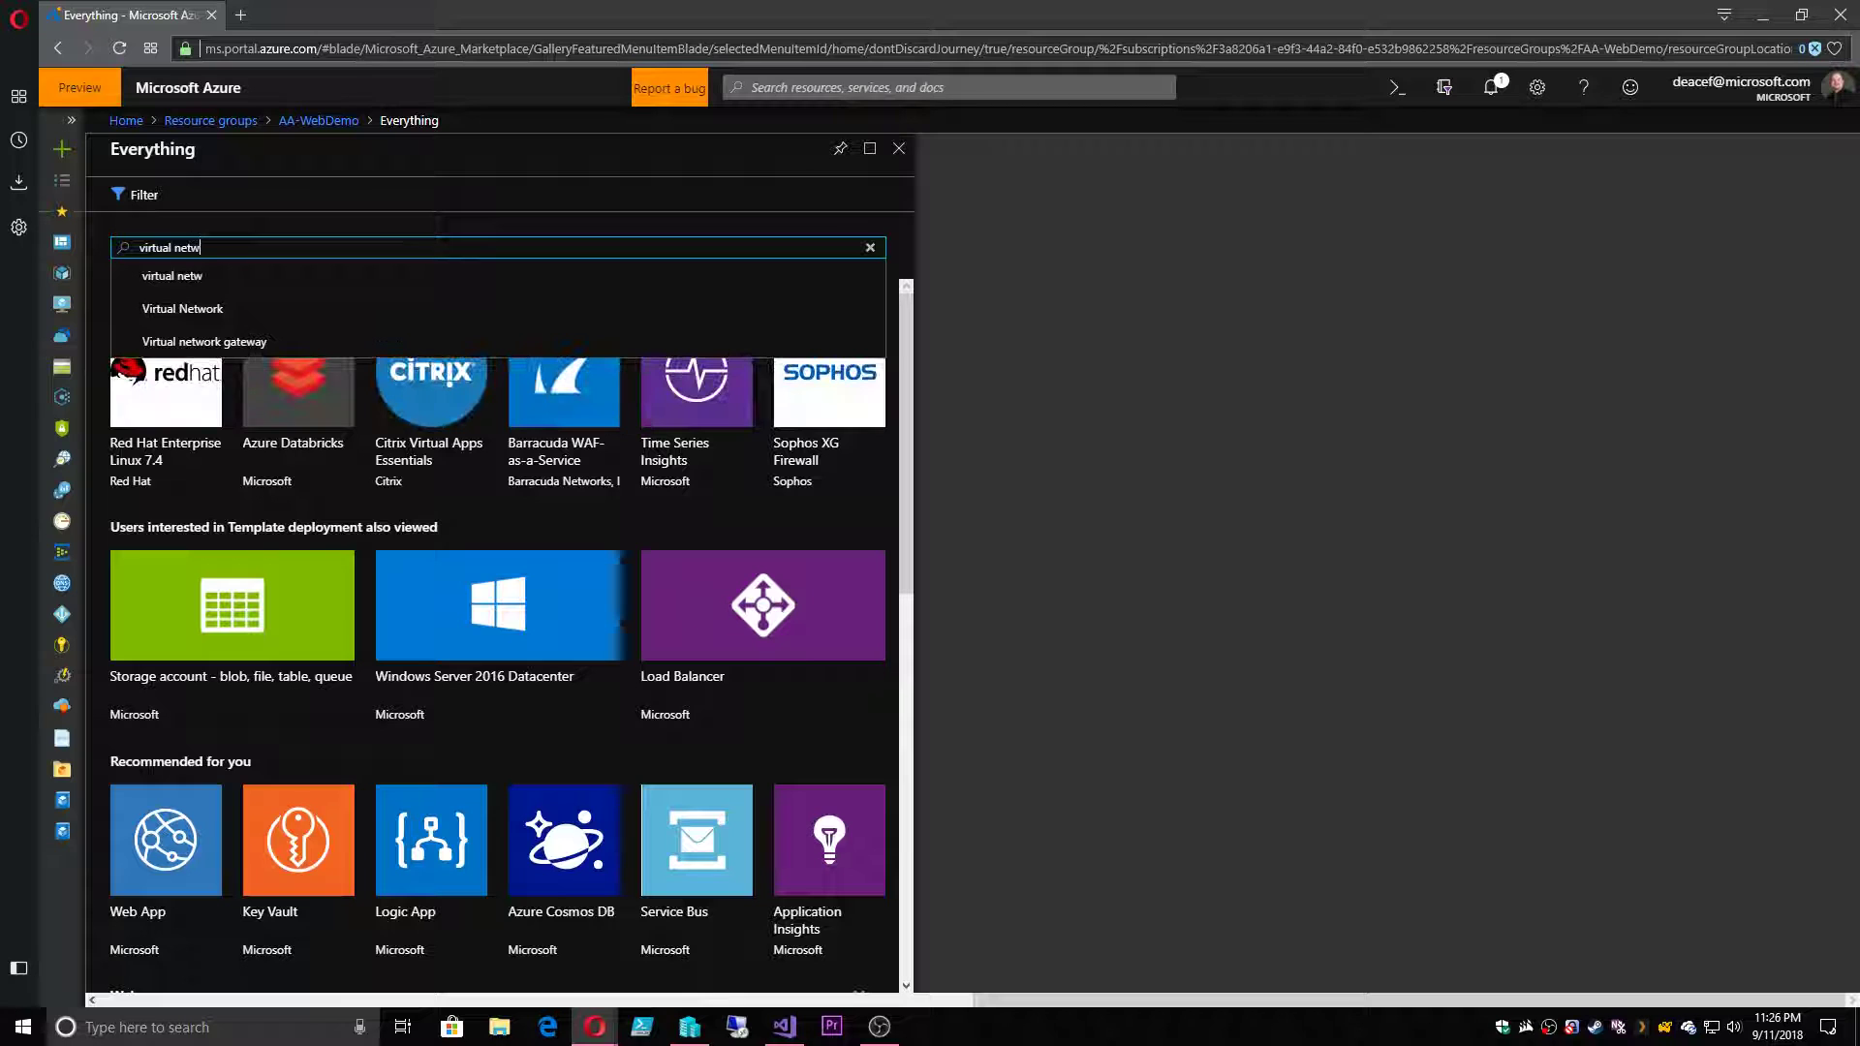
pyautogui.click(167, 278)
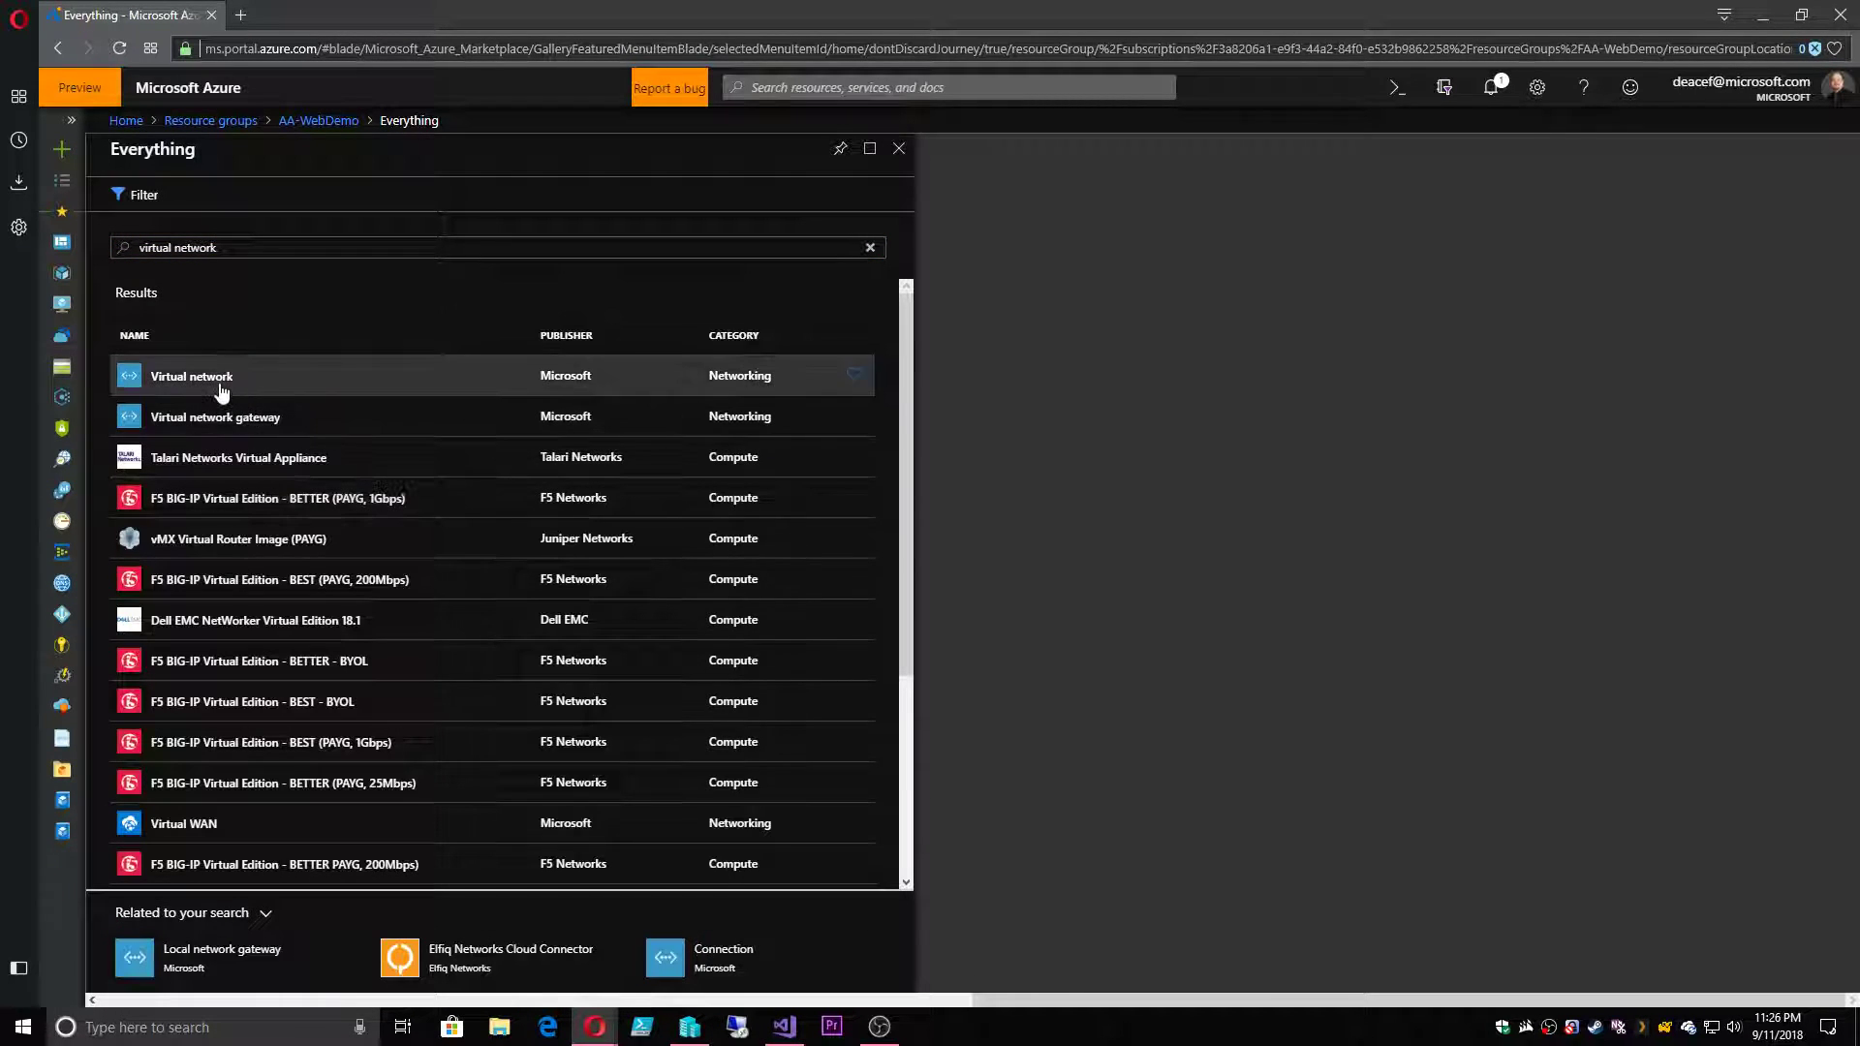
pyautogui.click(165, 378)
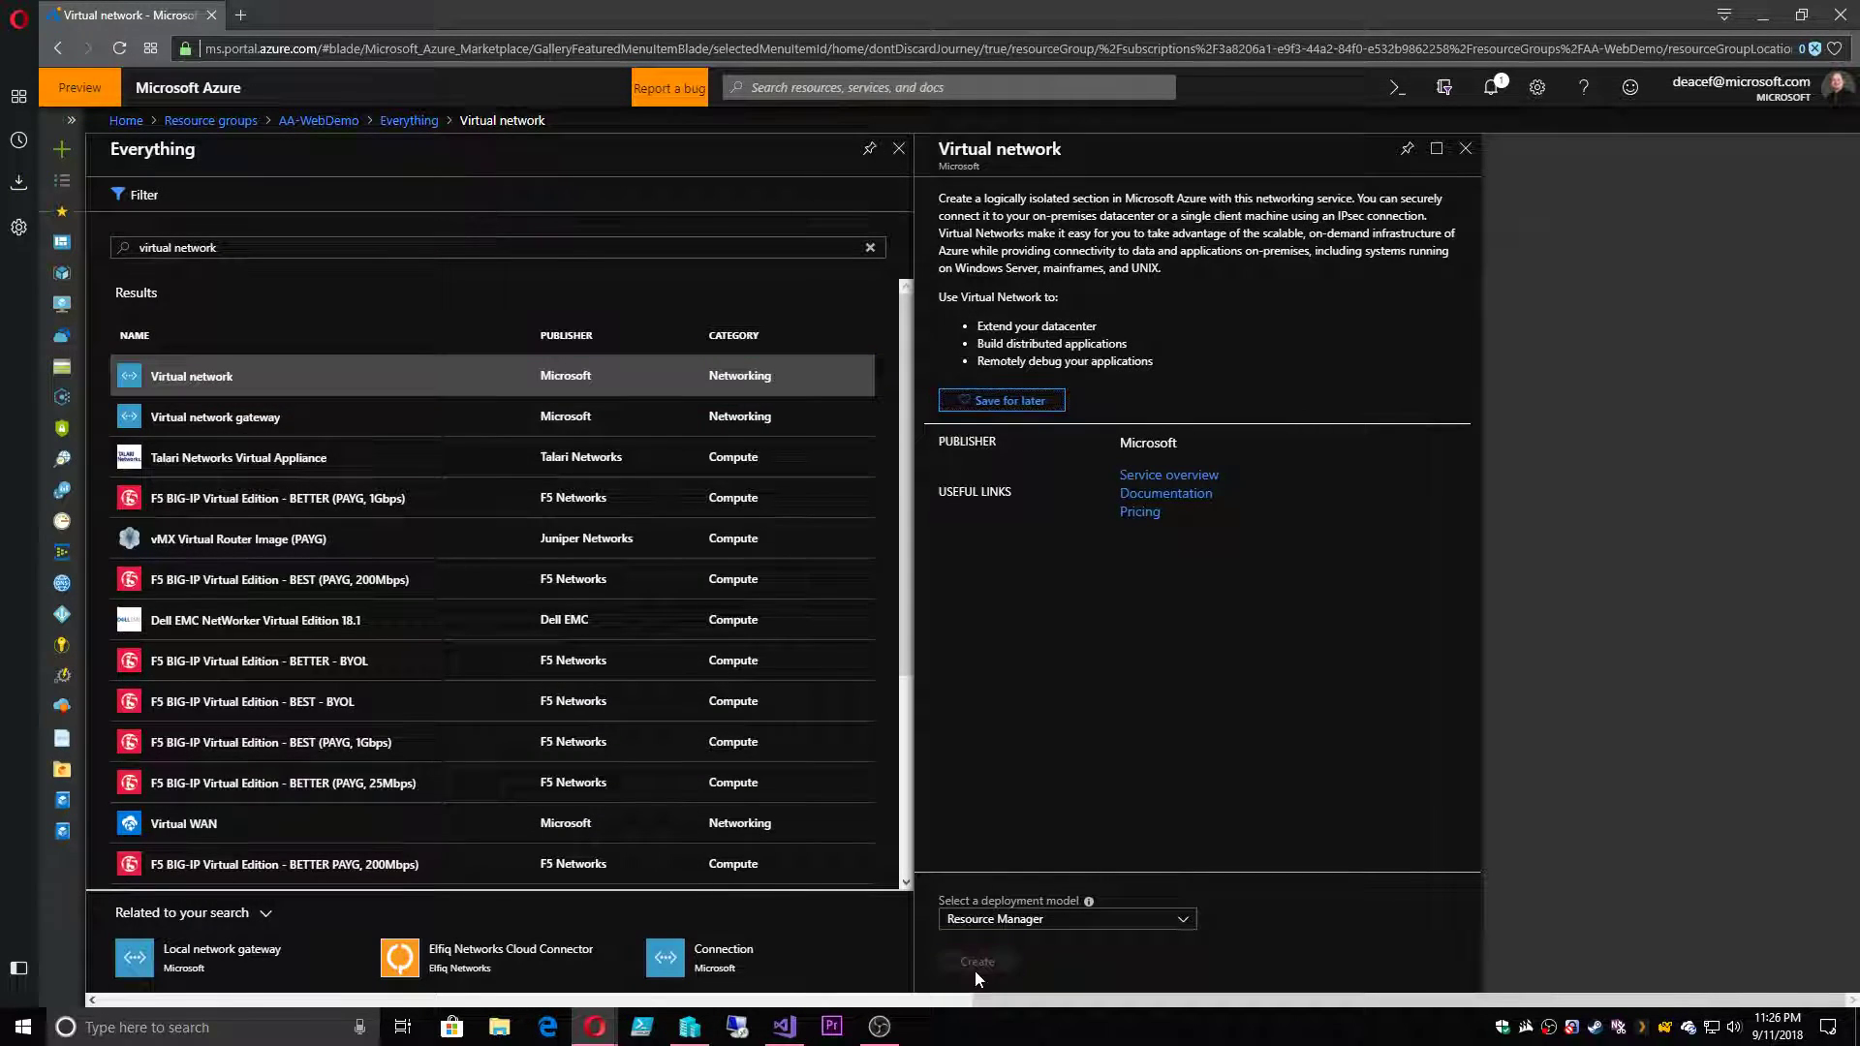
pyautogui.click(976, 963)
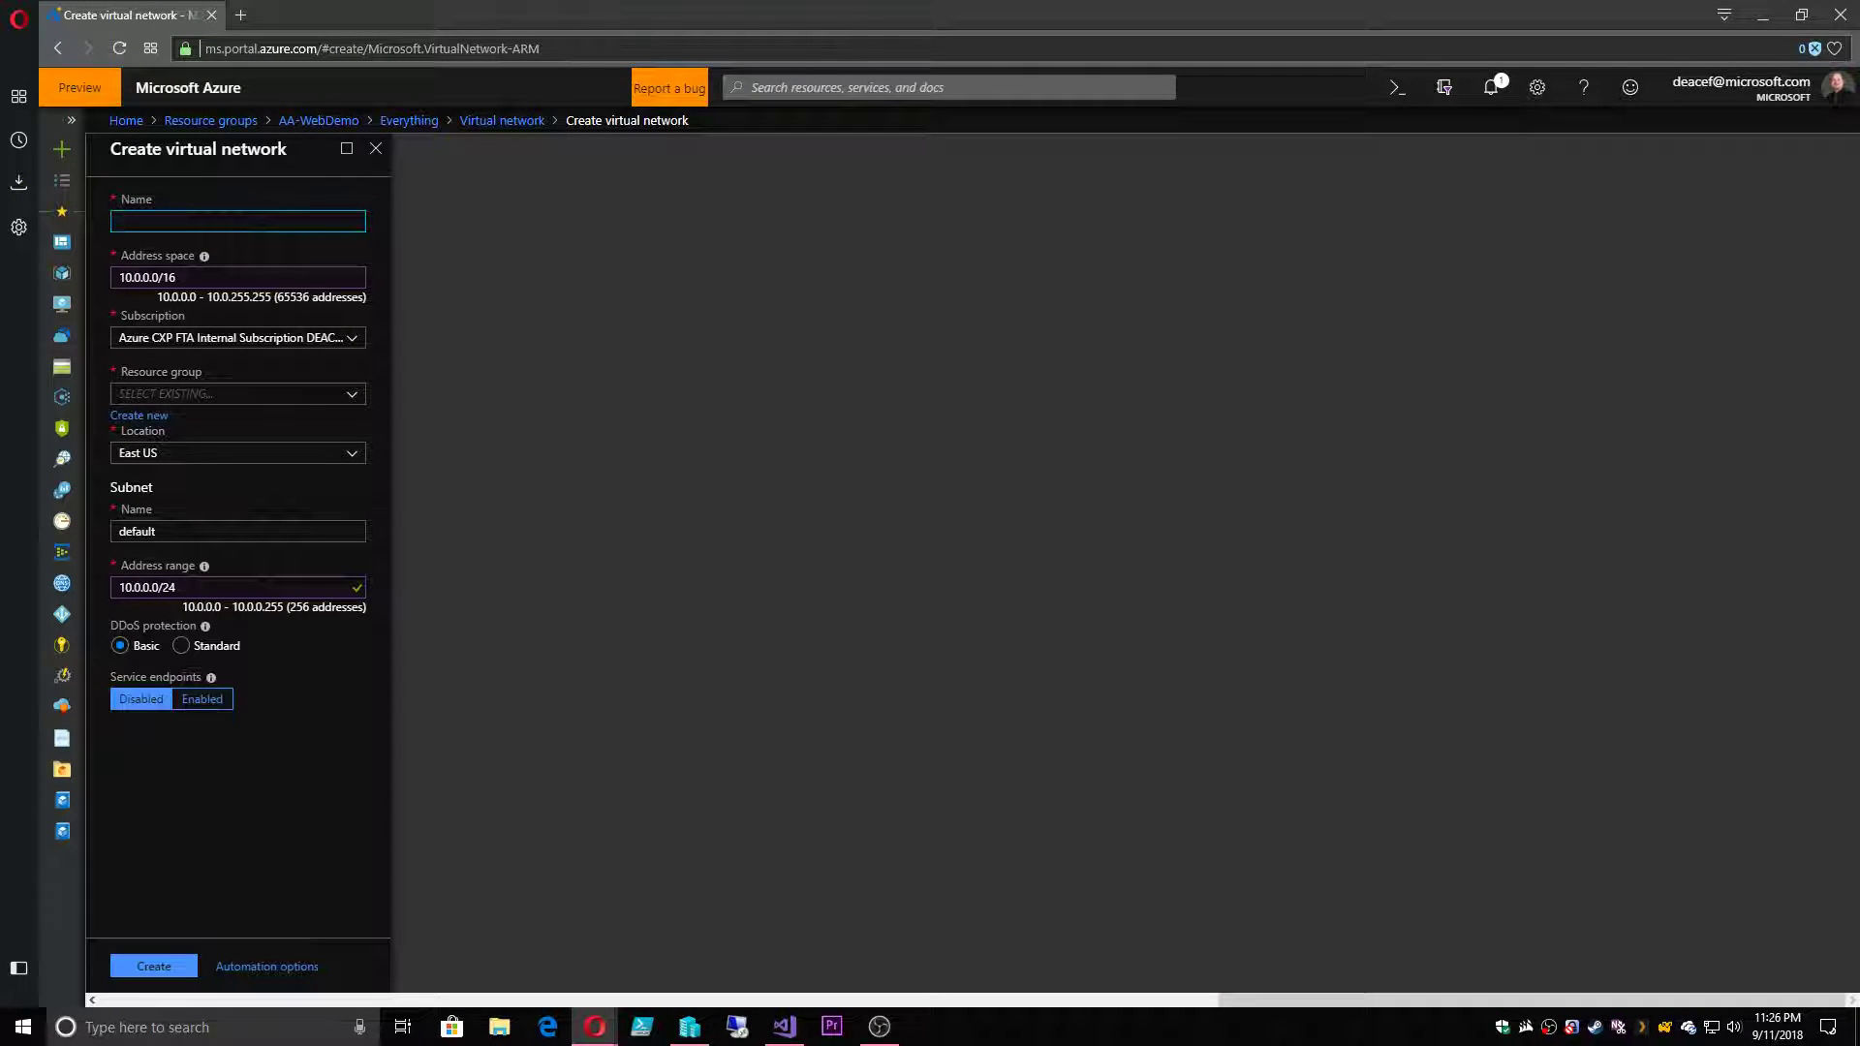
# - Name the virtual network AA-WebDemo-vNET, assign it to the AA-WebDemo resource group, and create it
pyautogui.write('AA-WebDemo-vNET')
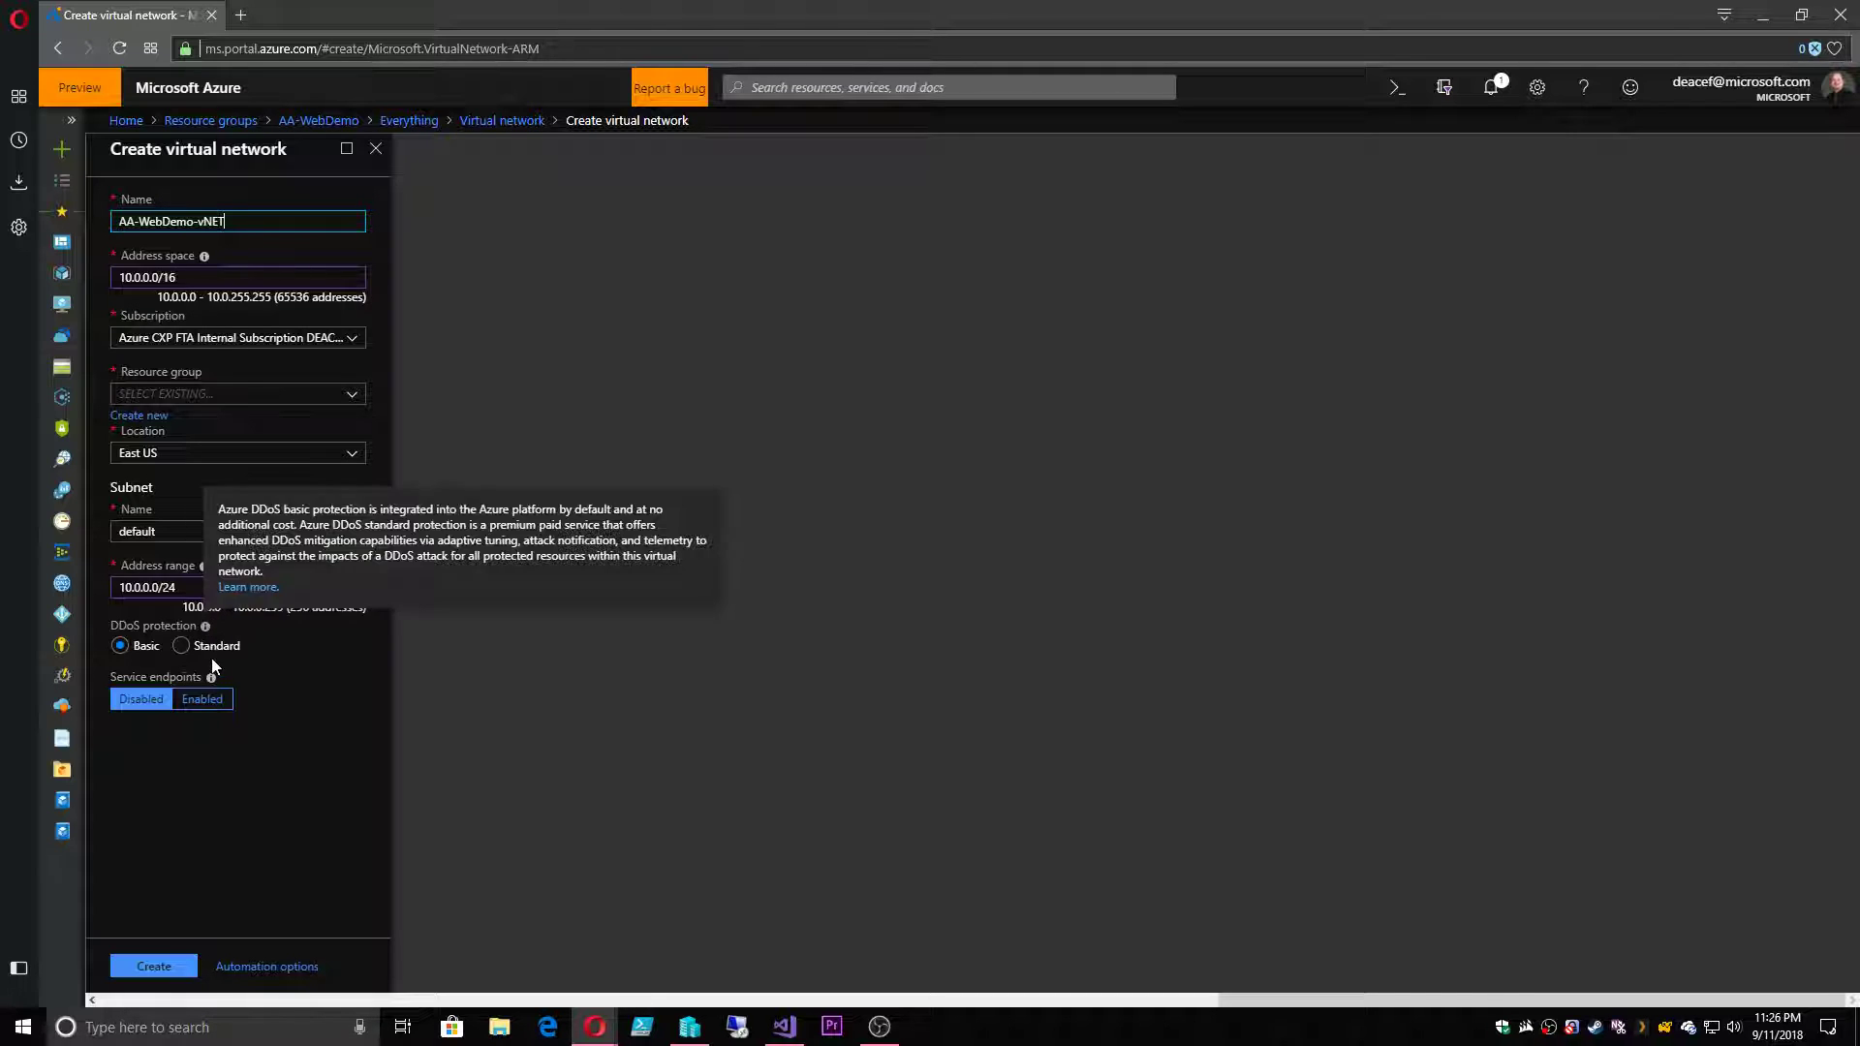
pyautogui.click(155, 967)
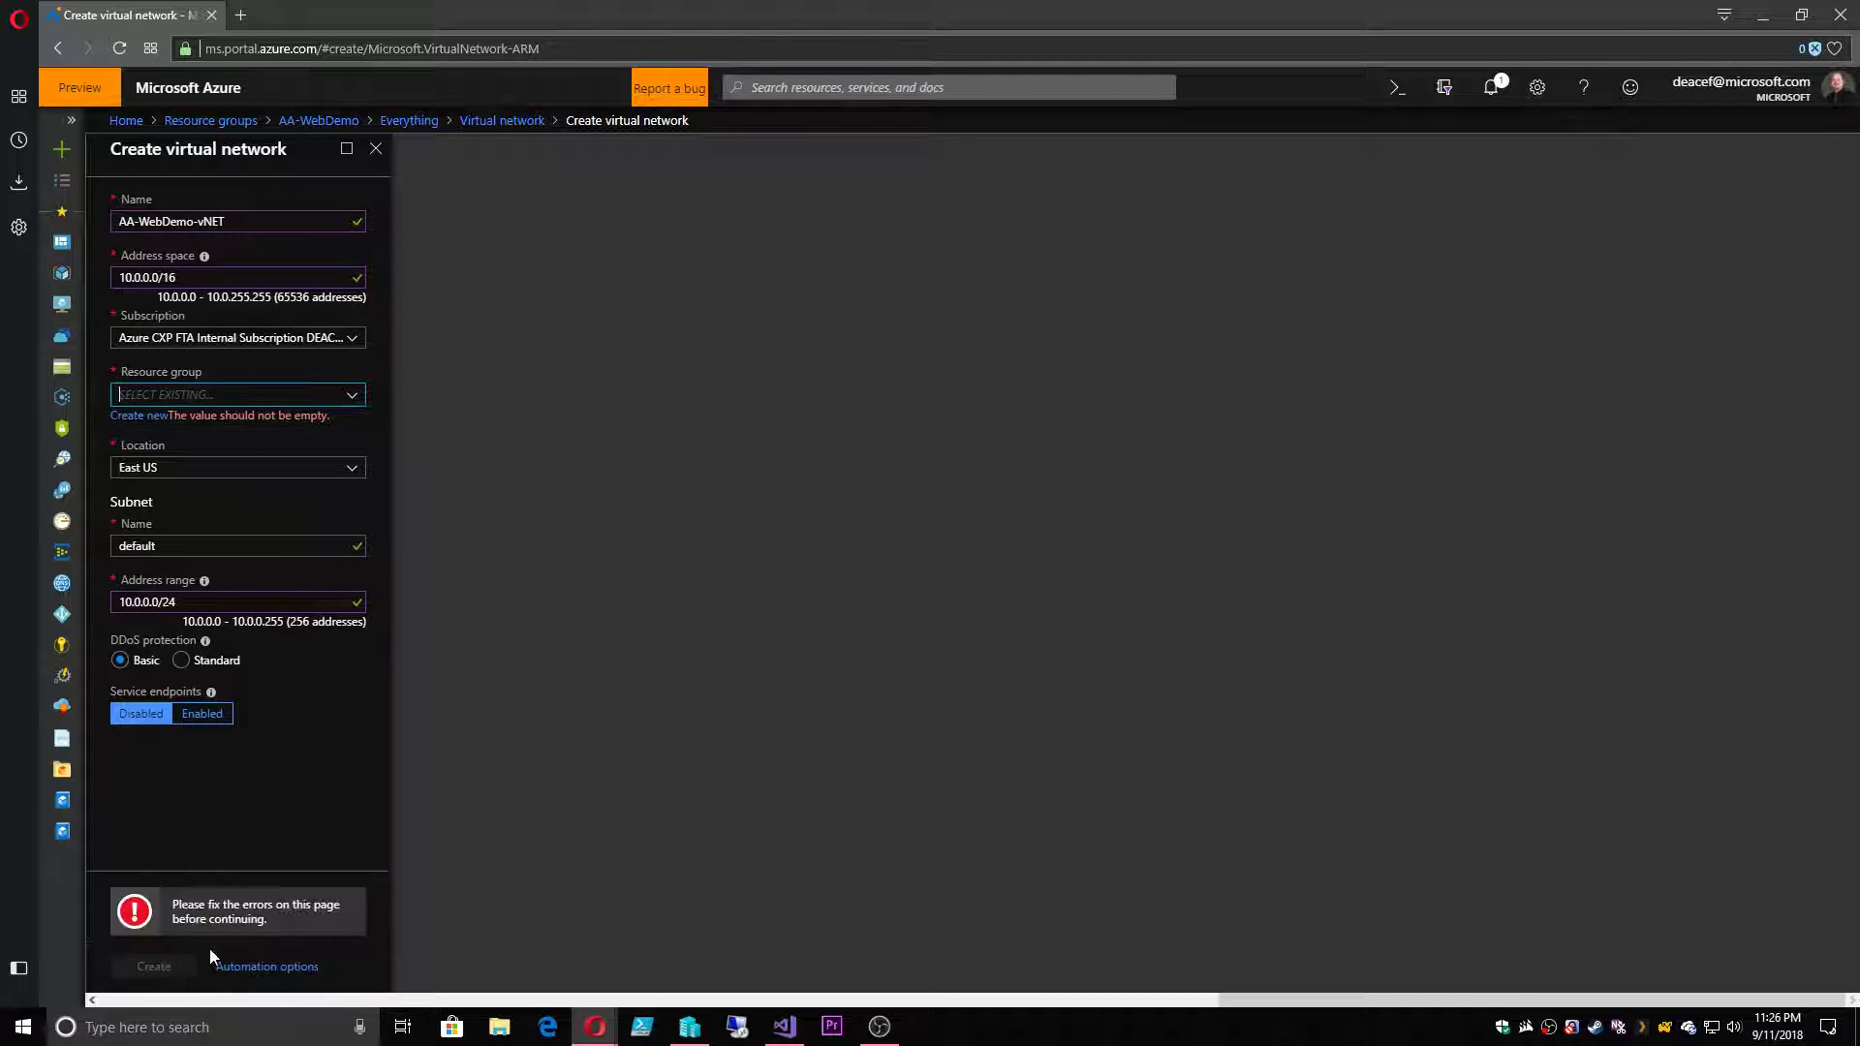
pyautogui.click(200, 394)
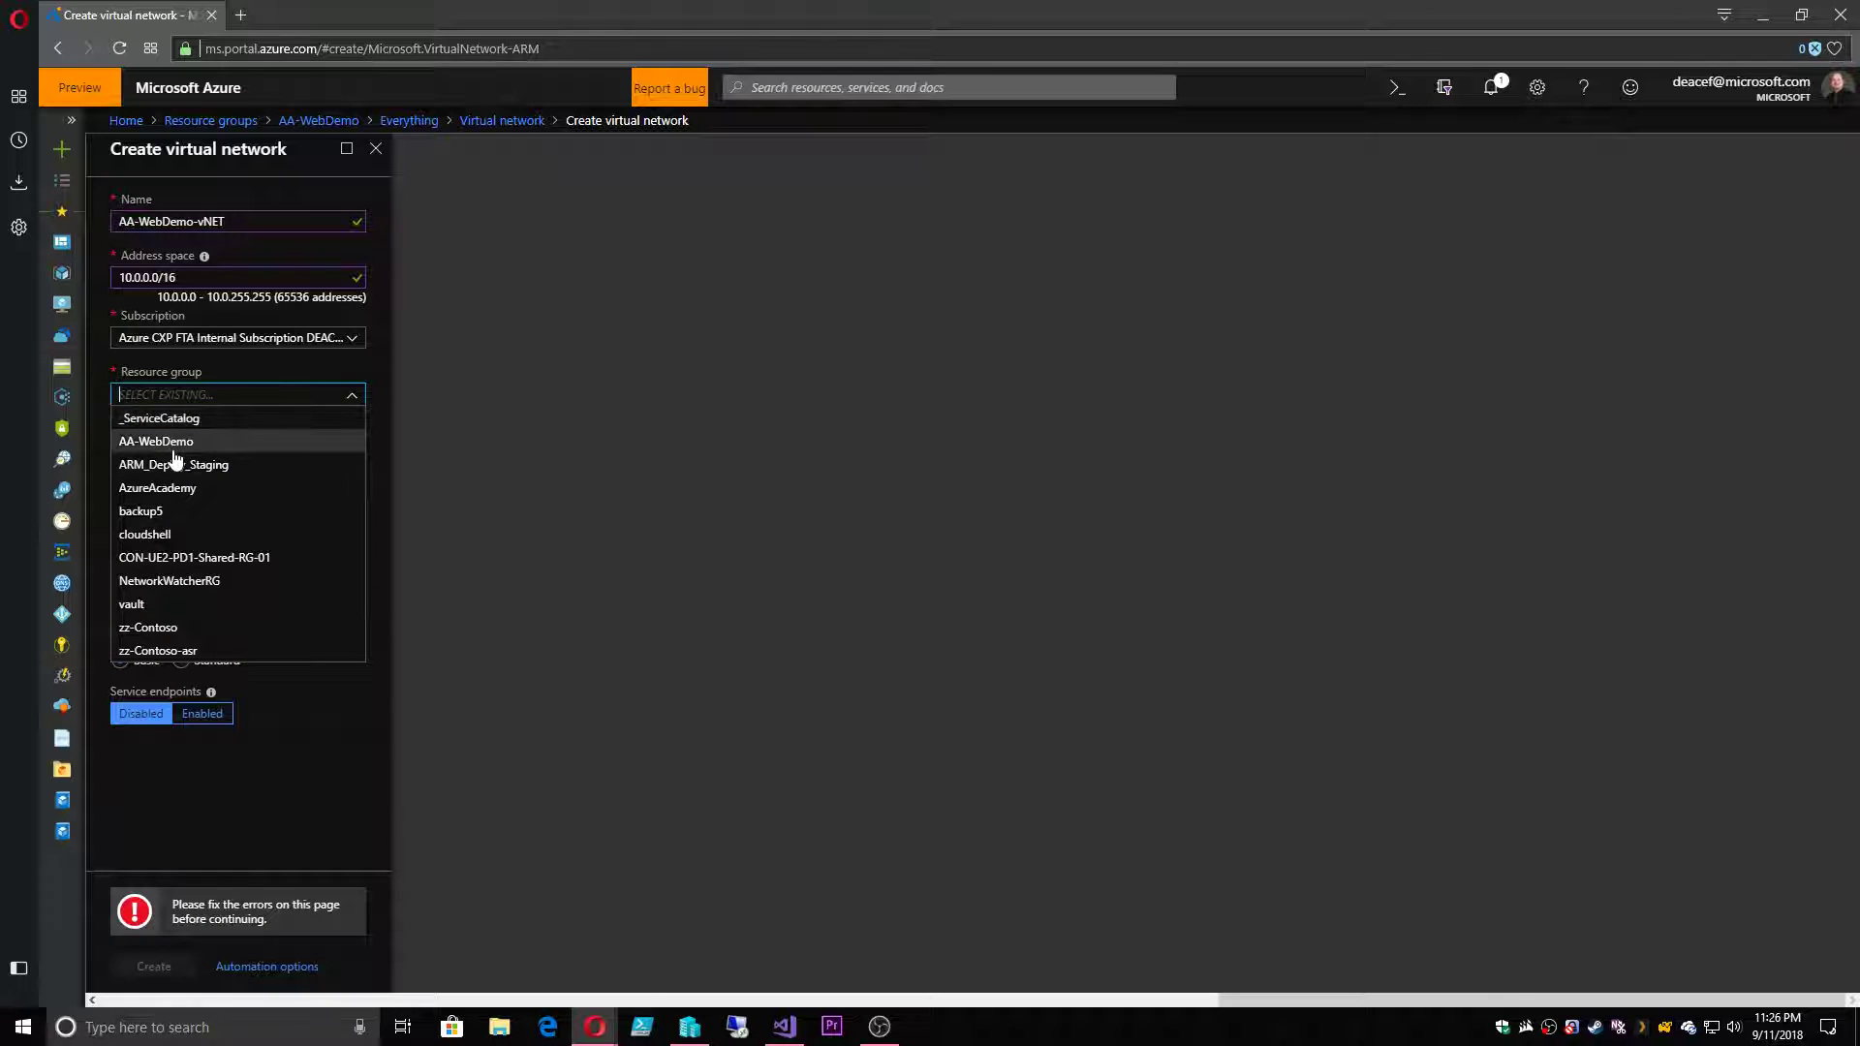
pyautogui.click(175, 433)
pyautogui.click(147, 964)
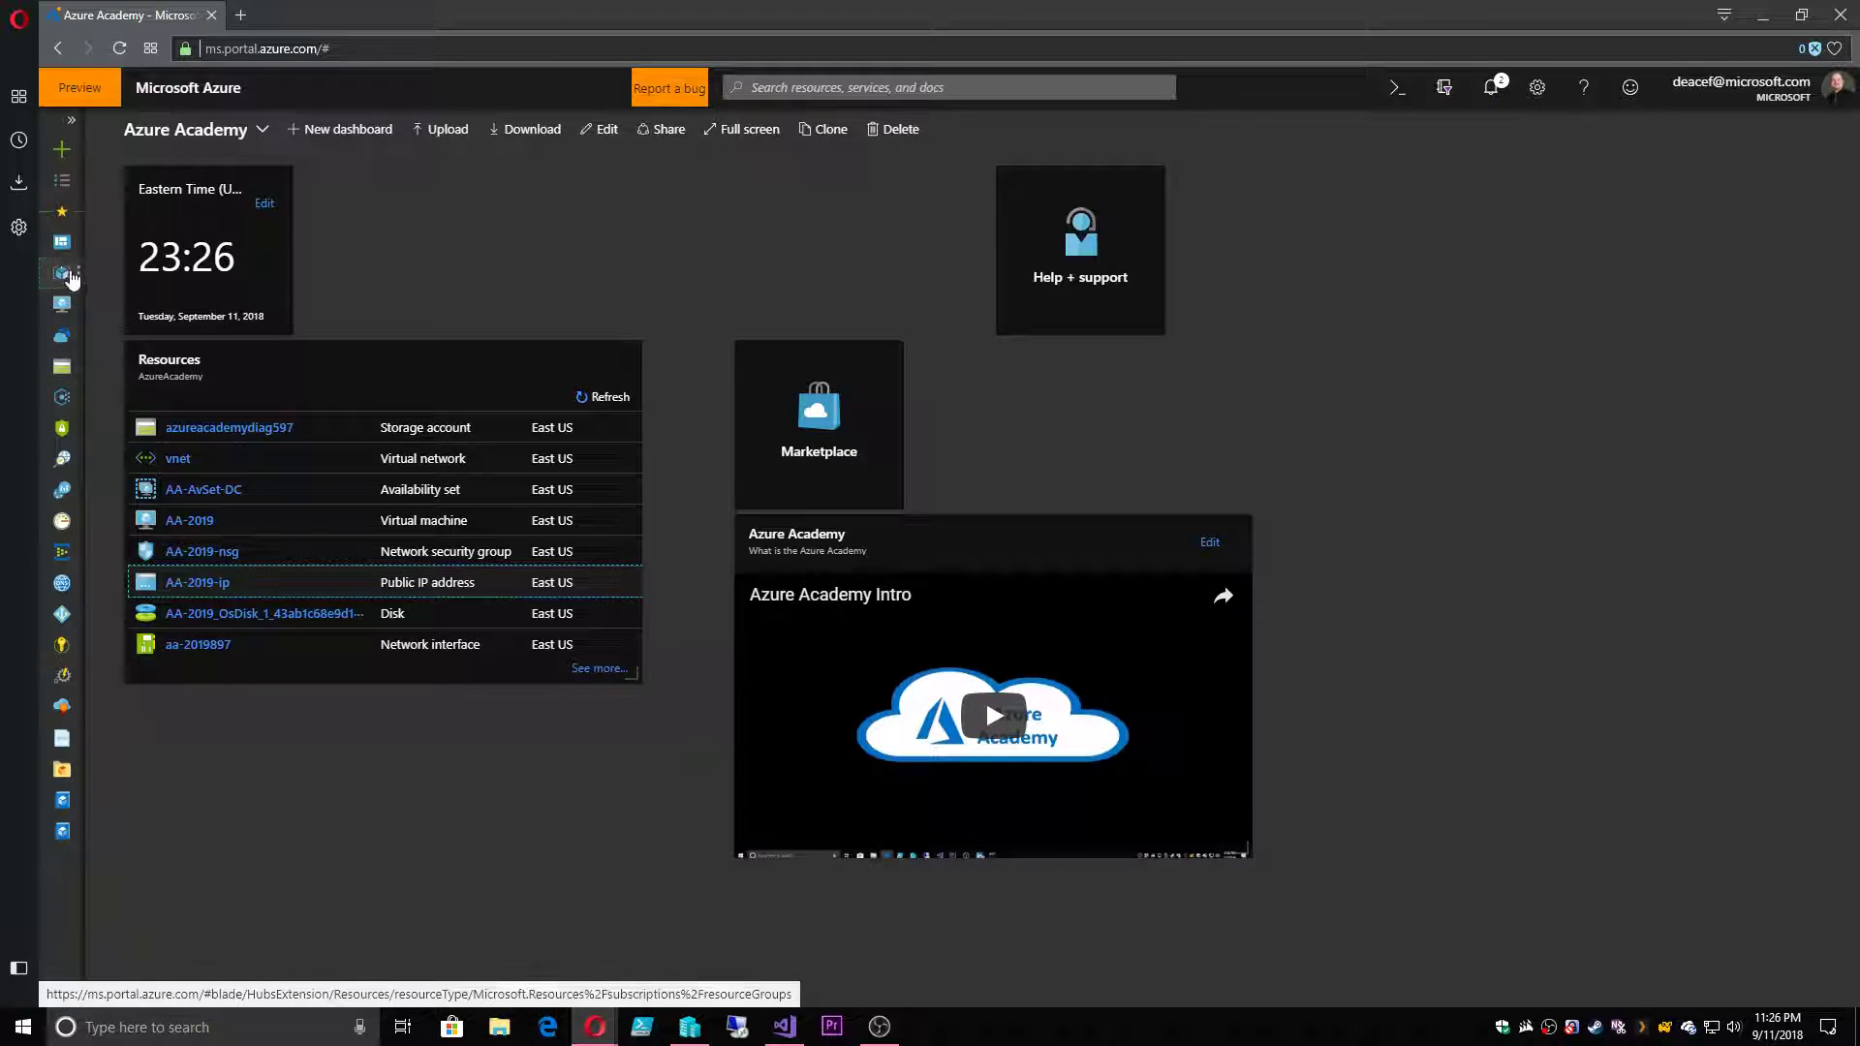
# - Reopen the AA-WebDemo resource group and check the status of its virtual network deployment
pyautogui.click(66, 277)
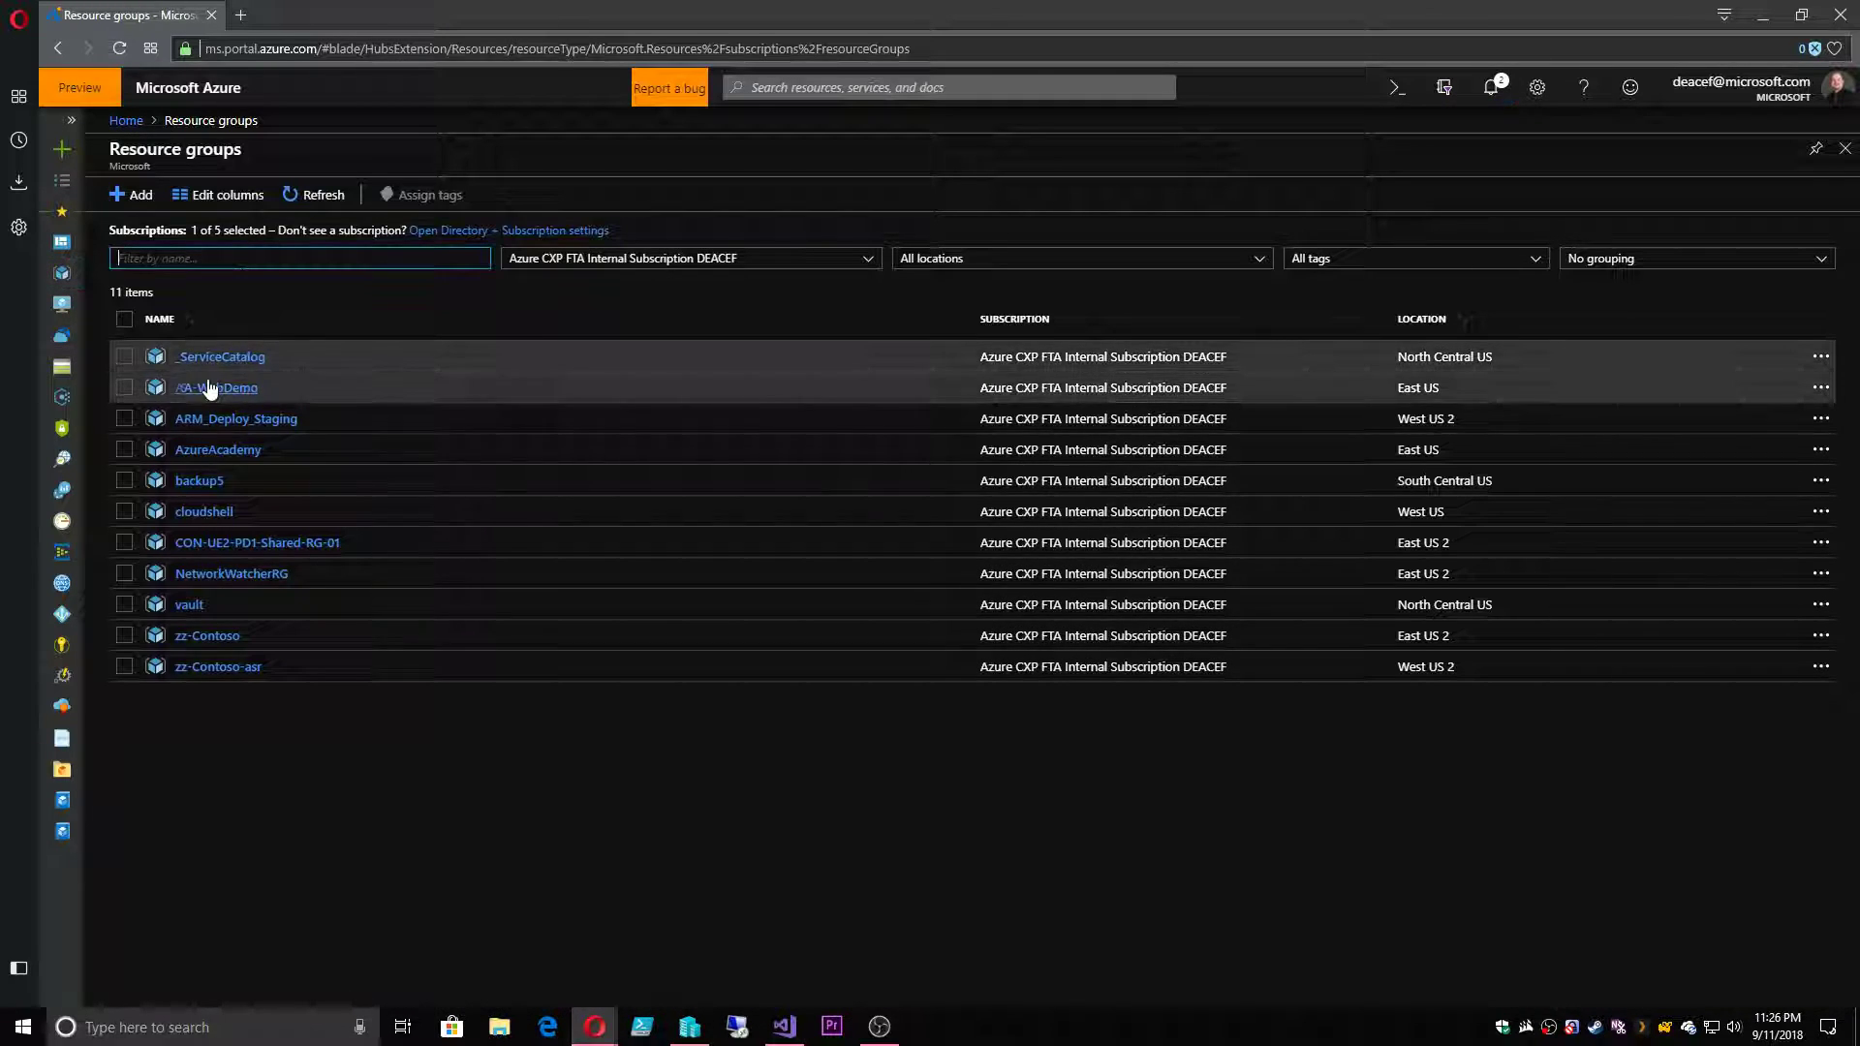
pyautogui.click(208, 387)
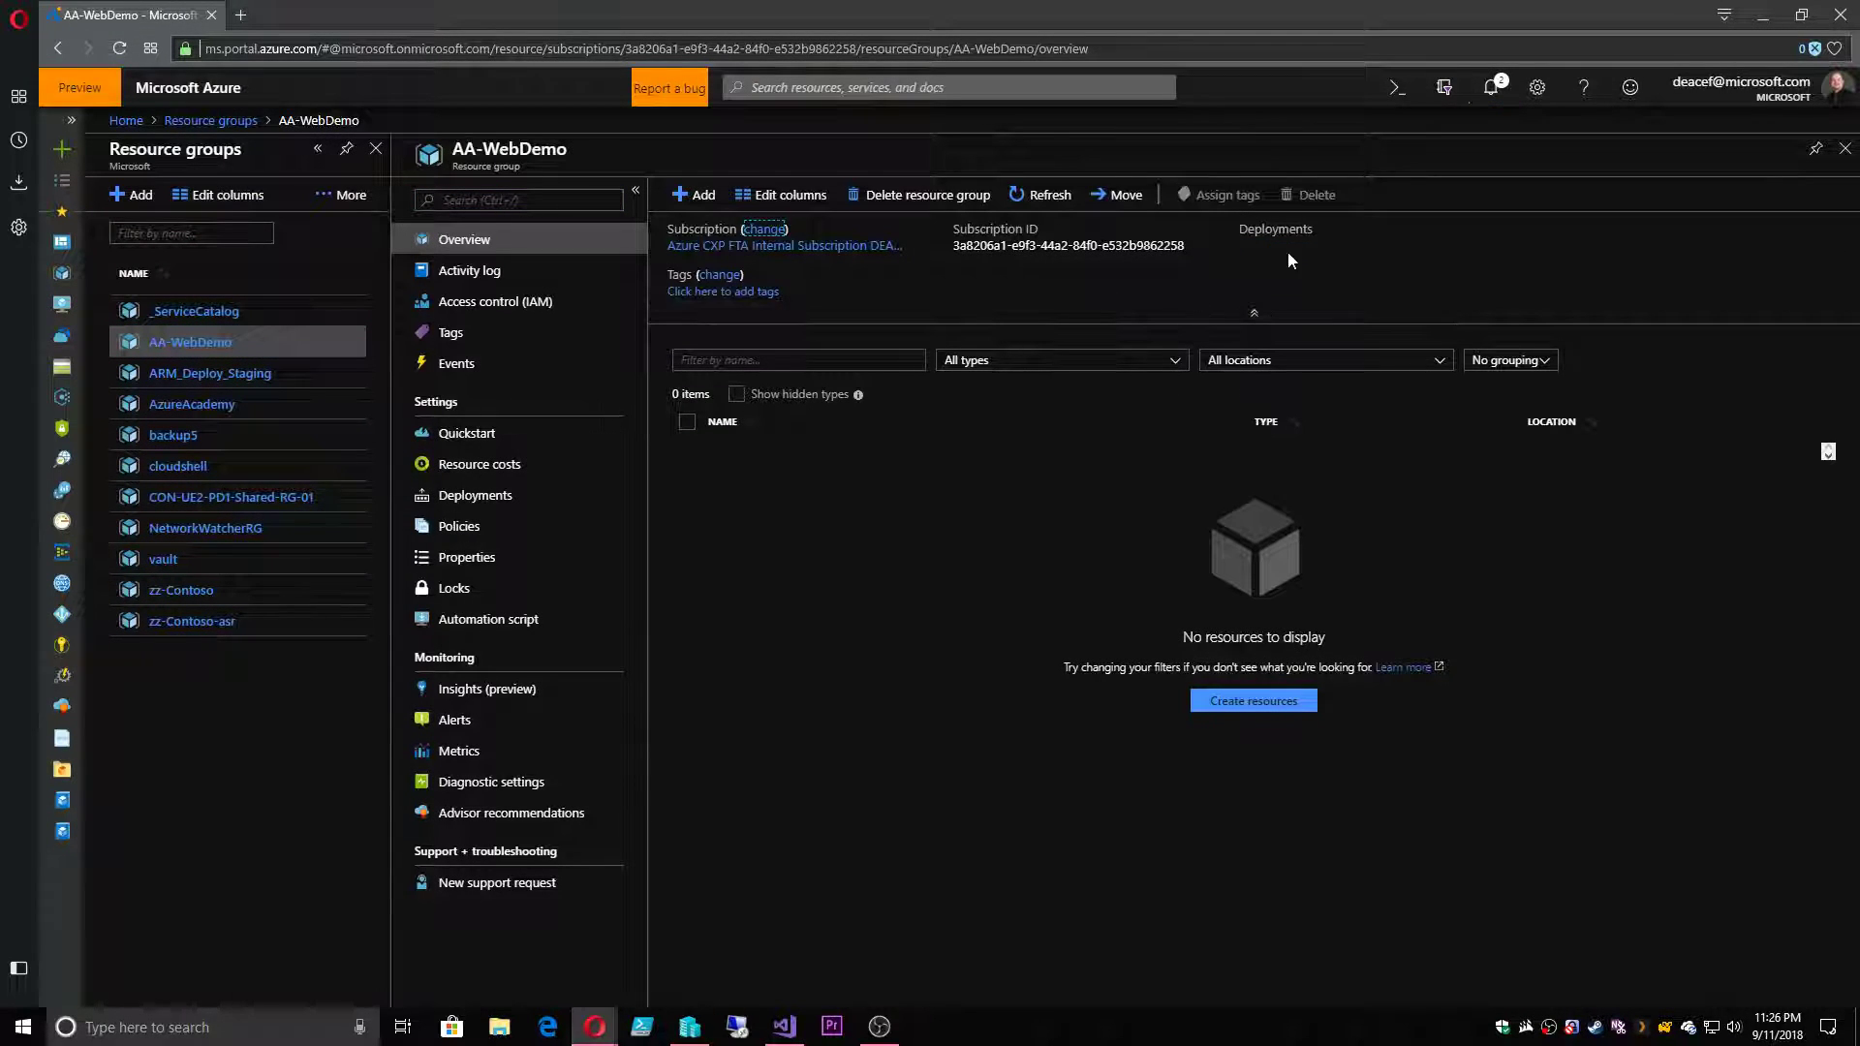
pyautogui.click(1491, 87)
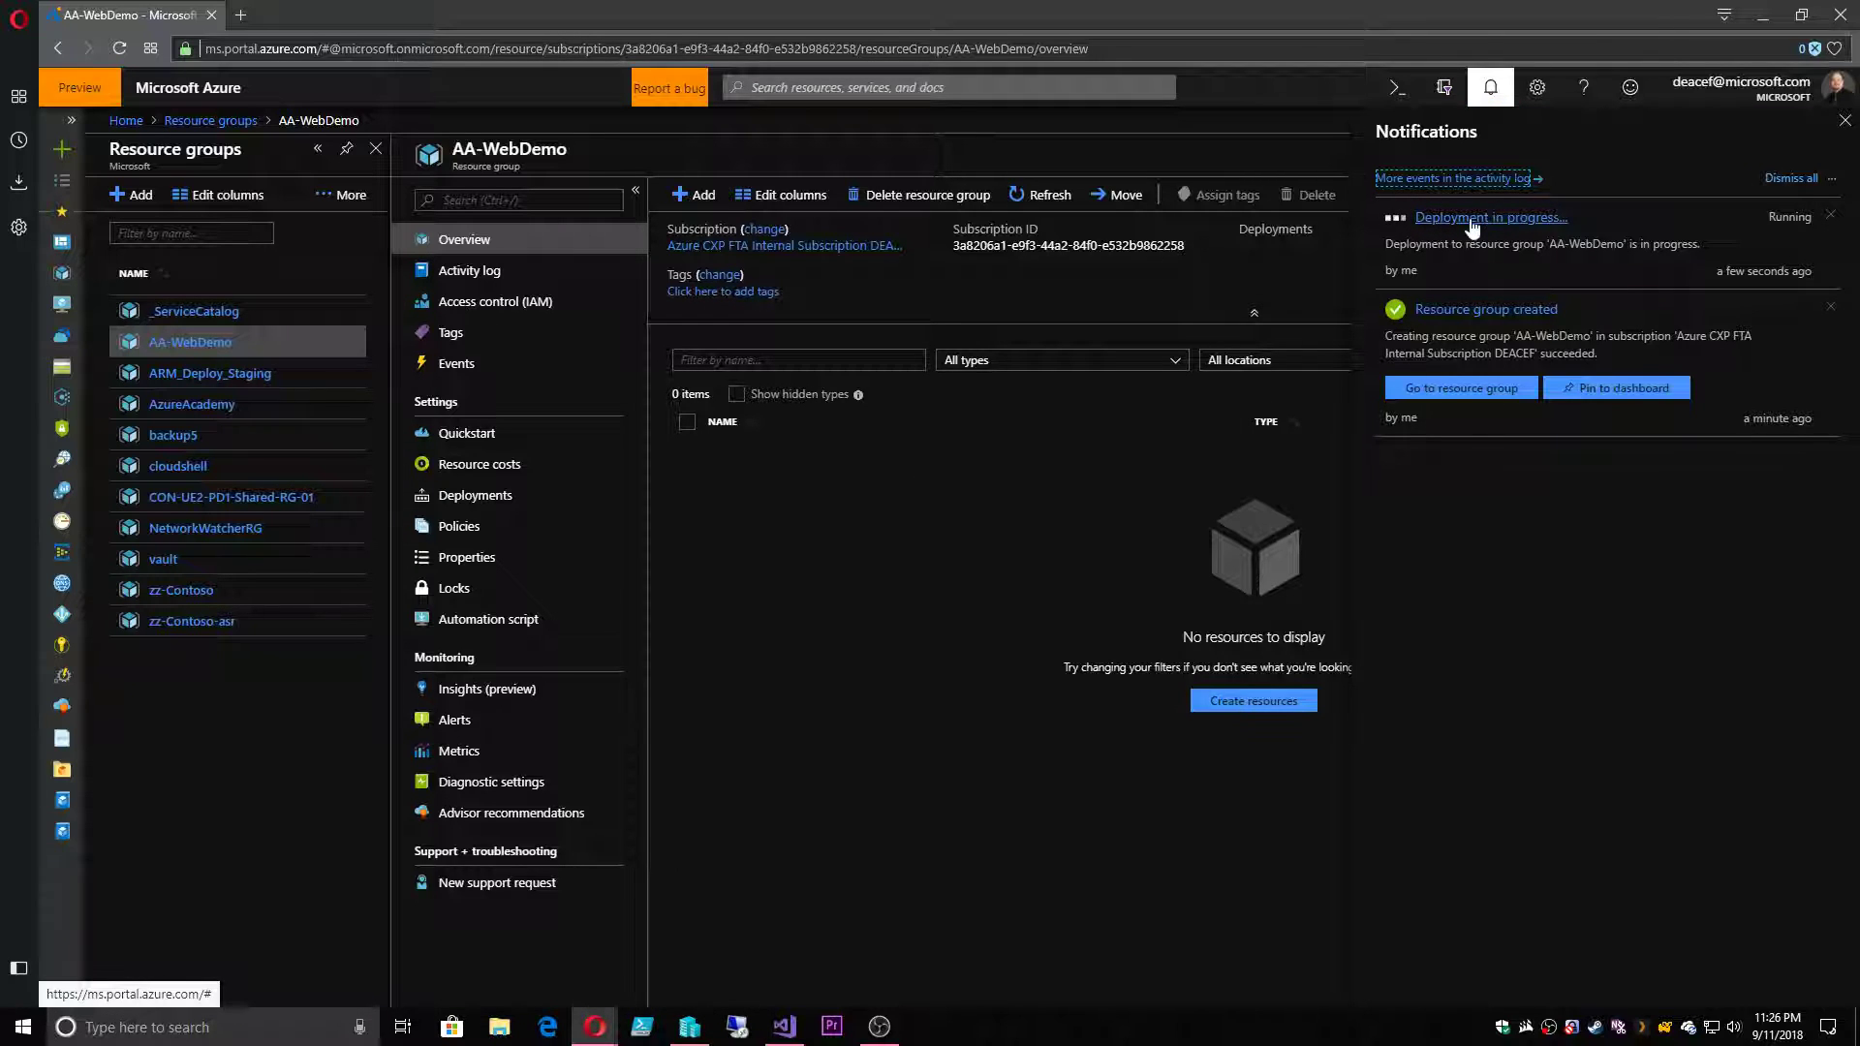
pyautogui.click(495, 499)
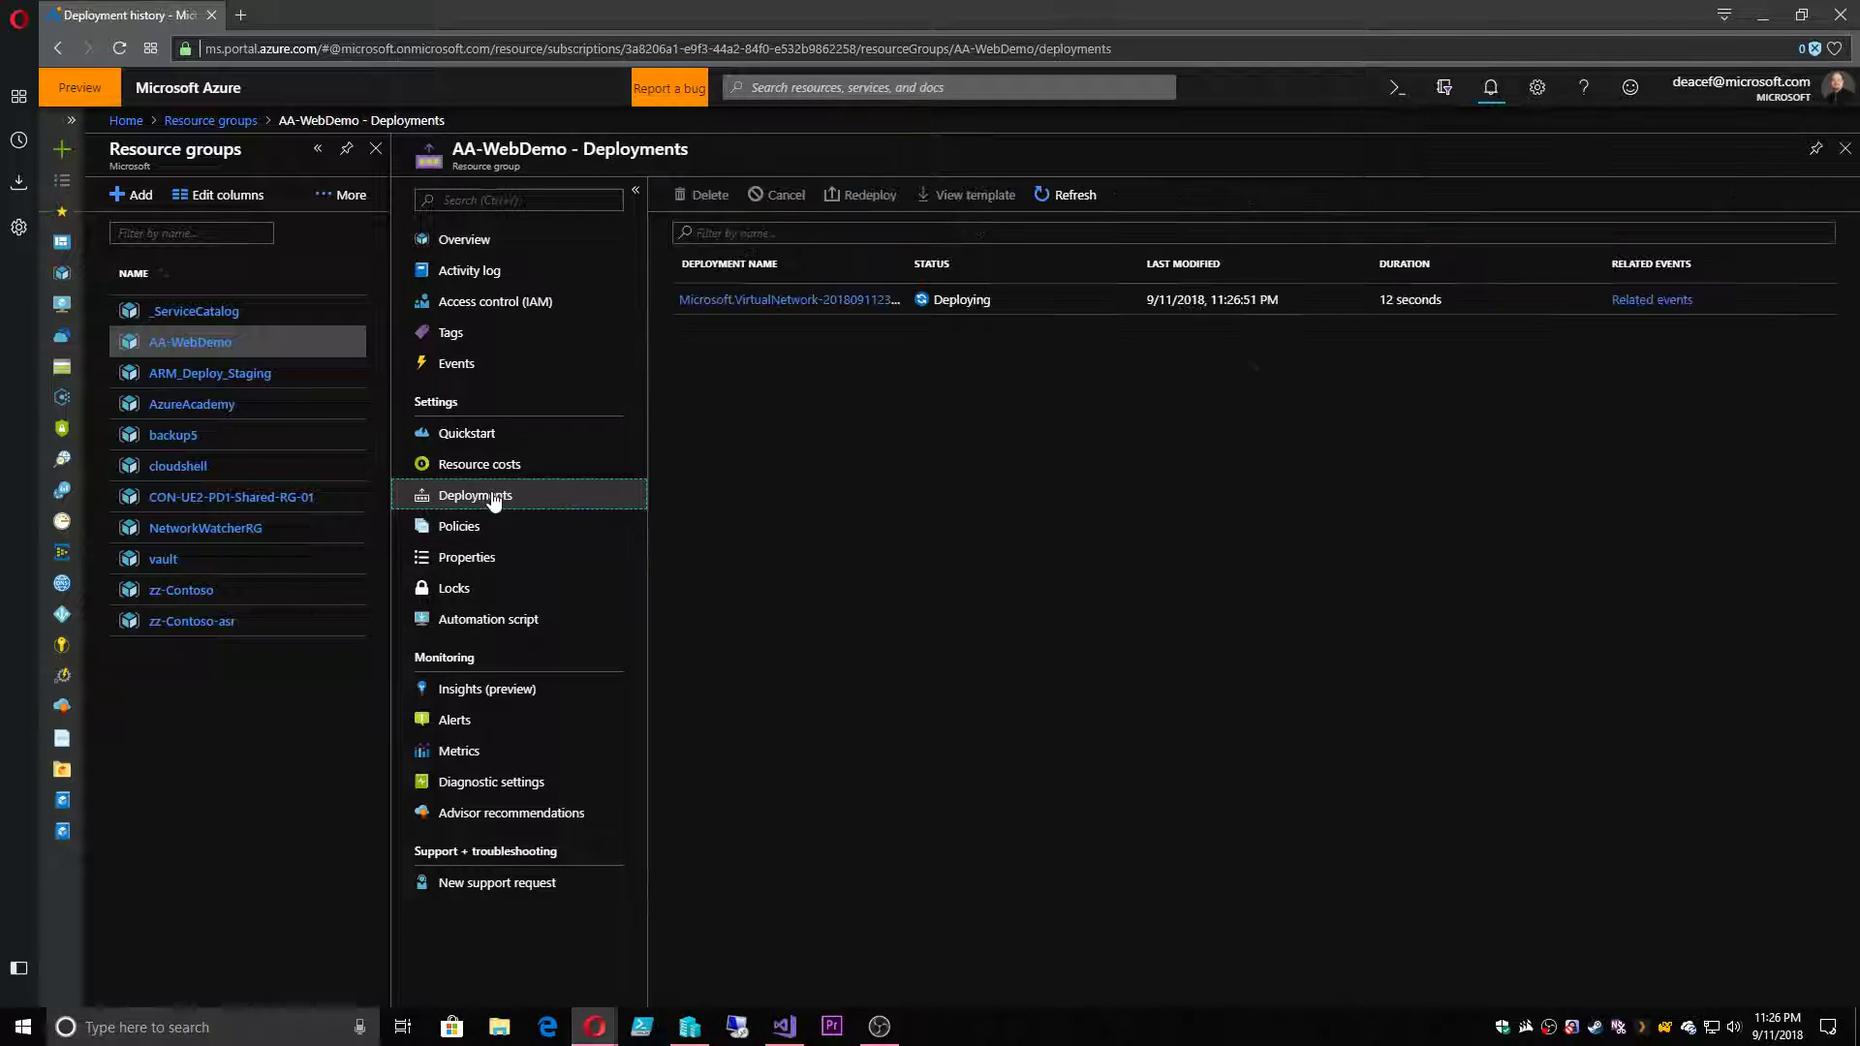
pyautogui.click(776, 301)
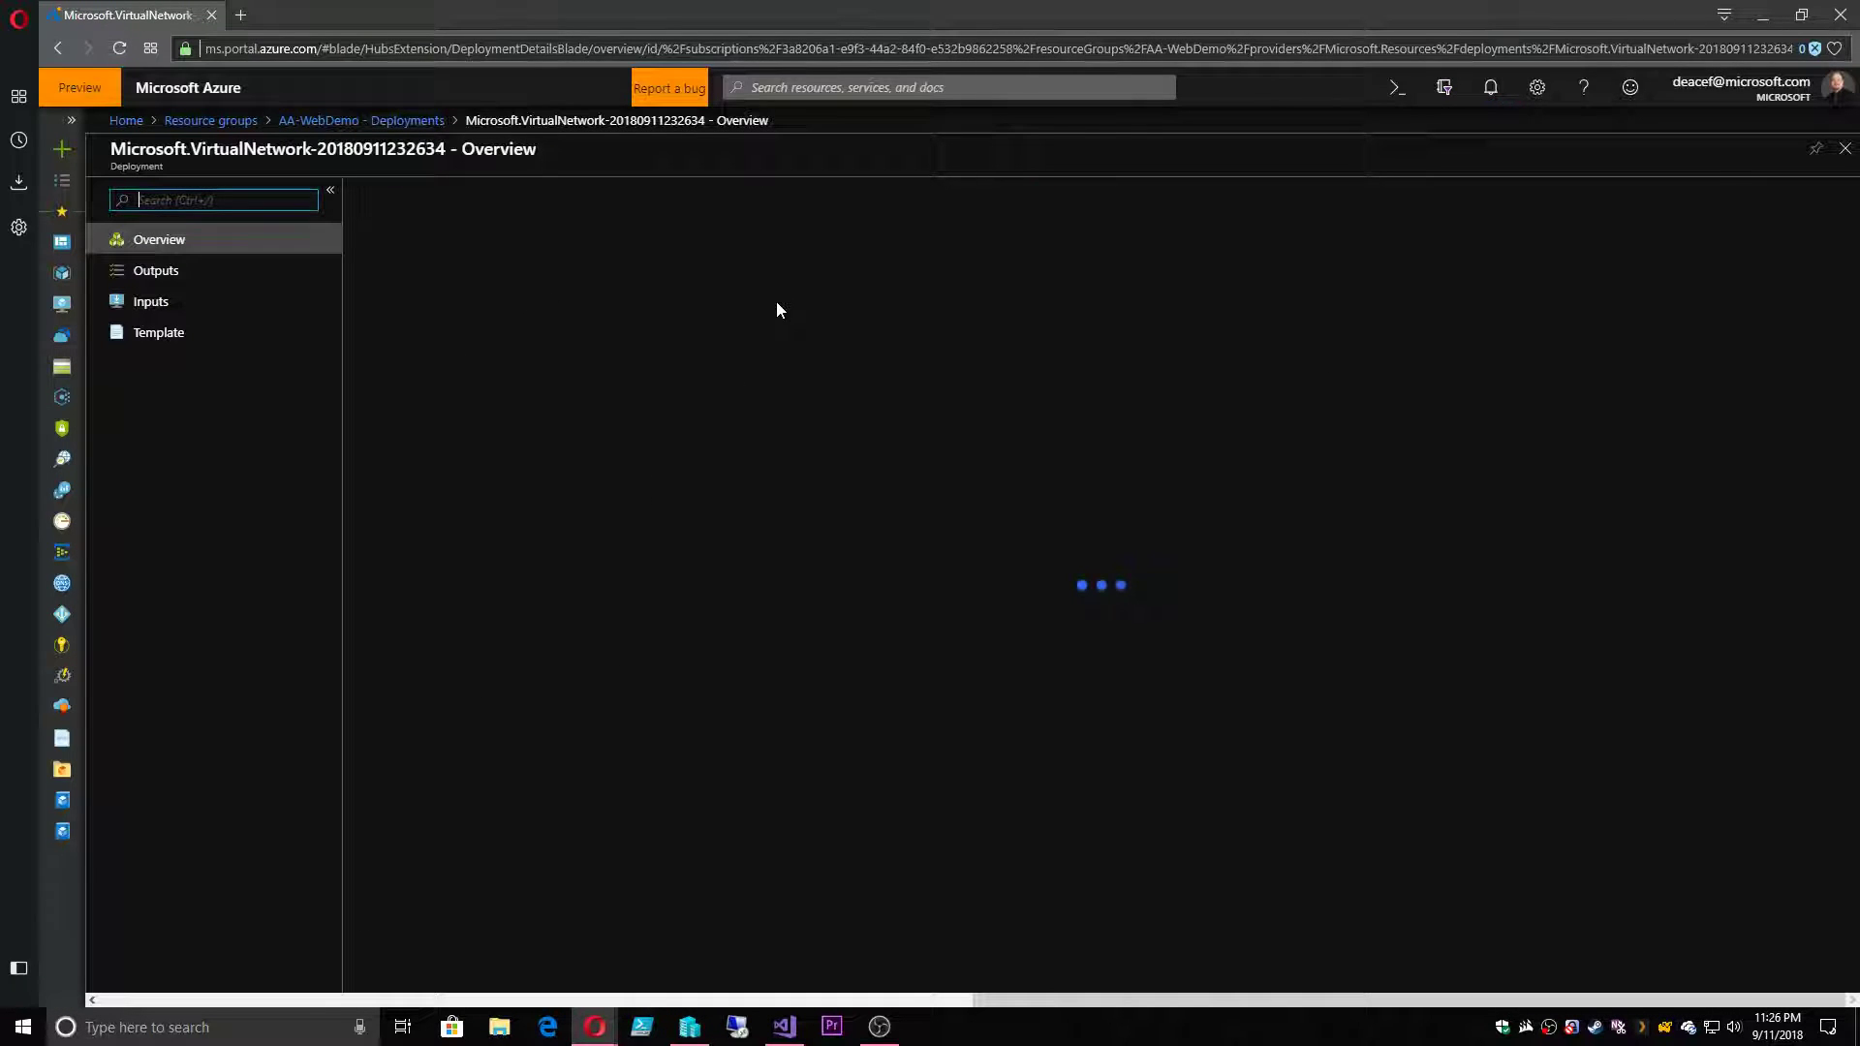
pyautogui.click(647, 194)
pyautogui.click(647, 194)
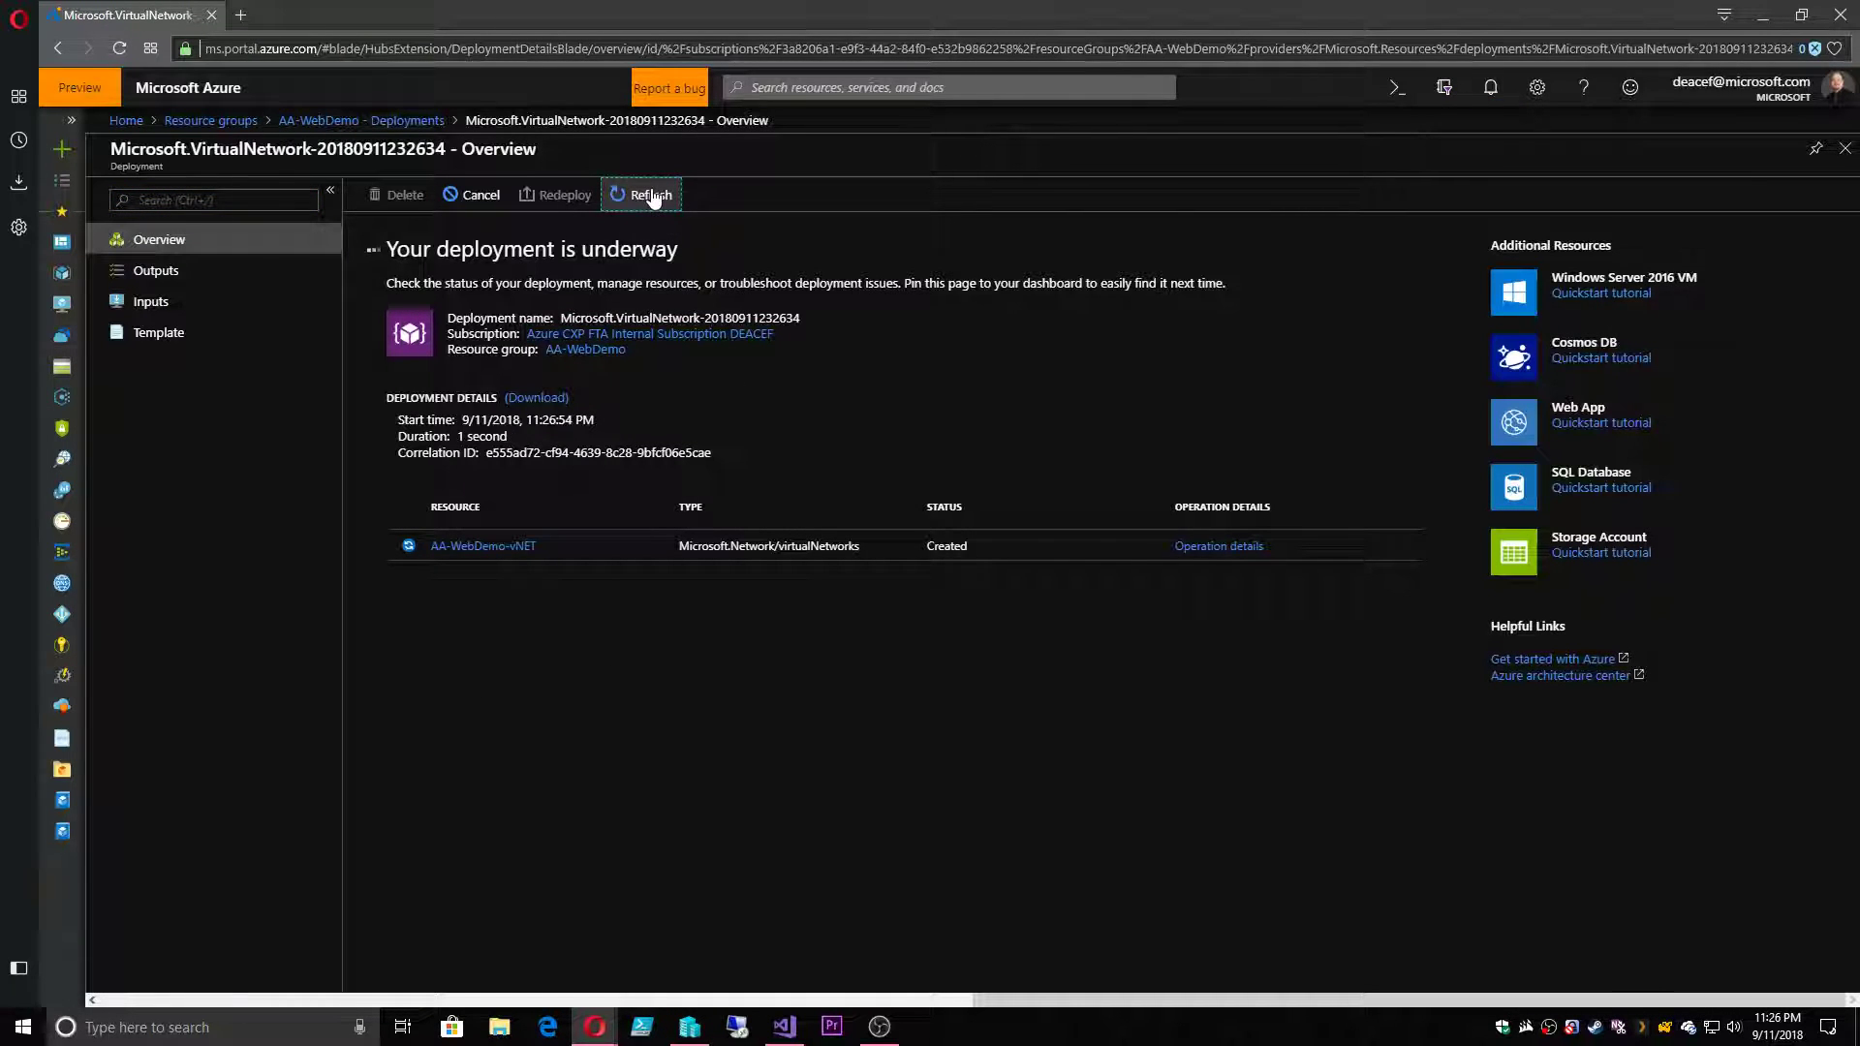
pyautogui.click(650, 197)
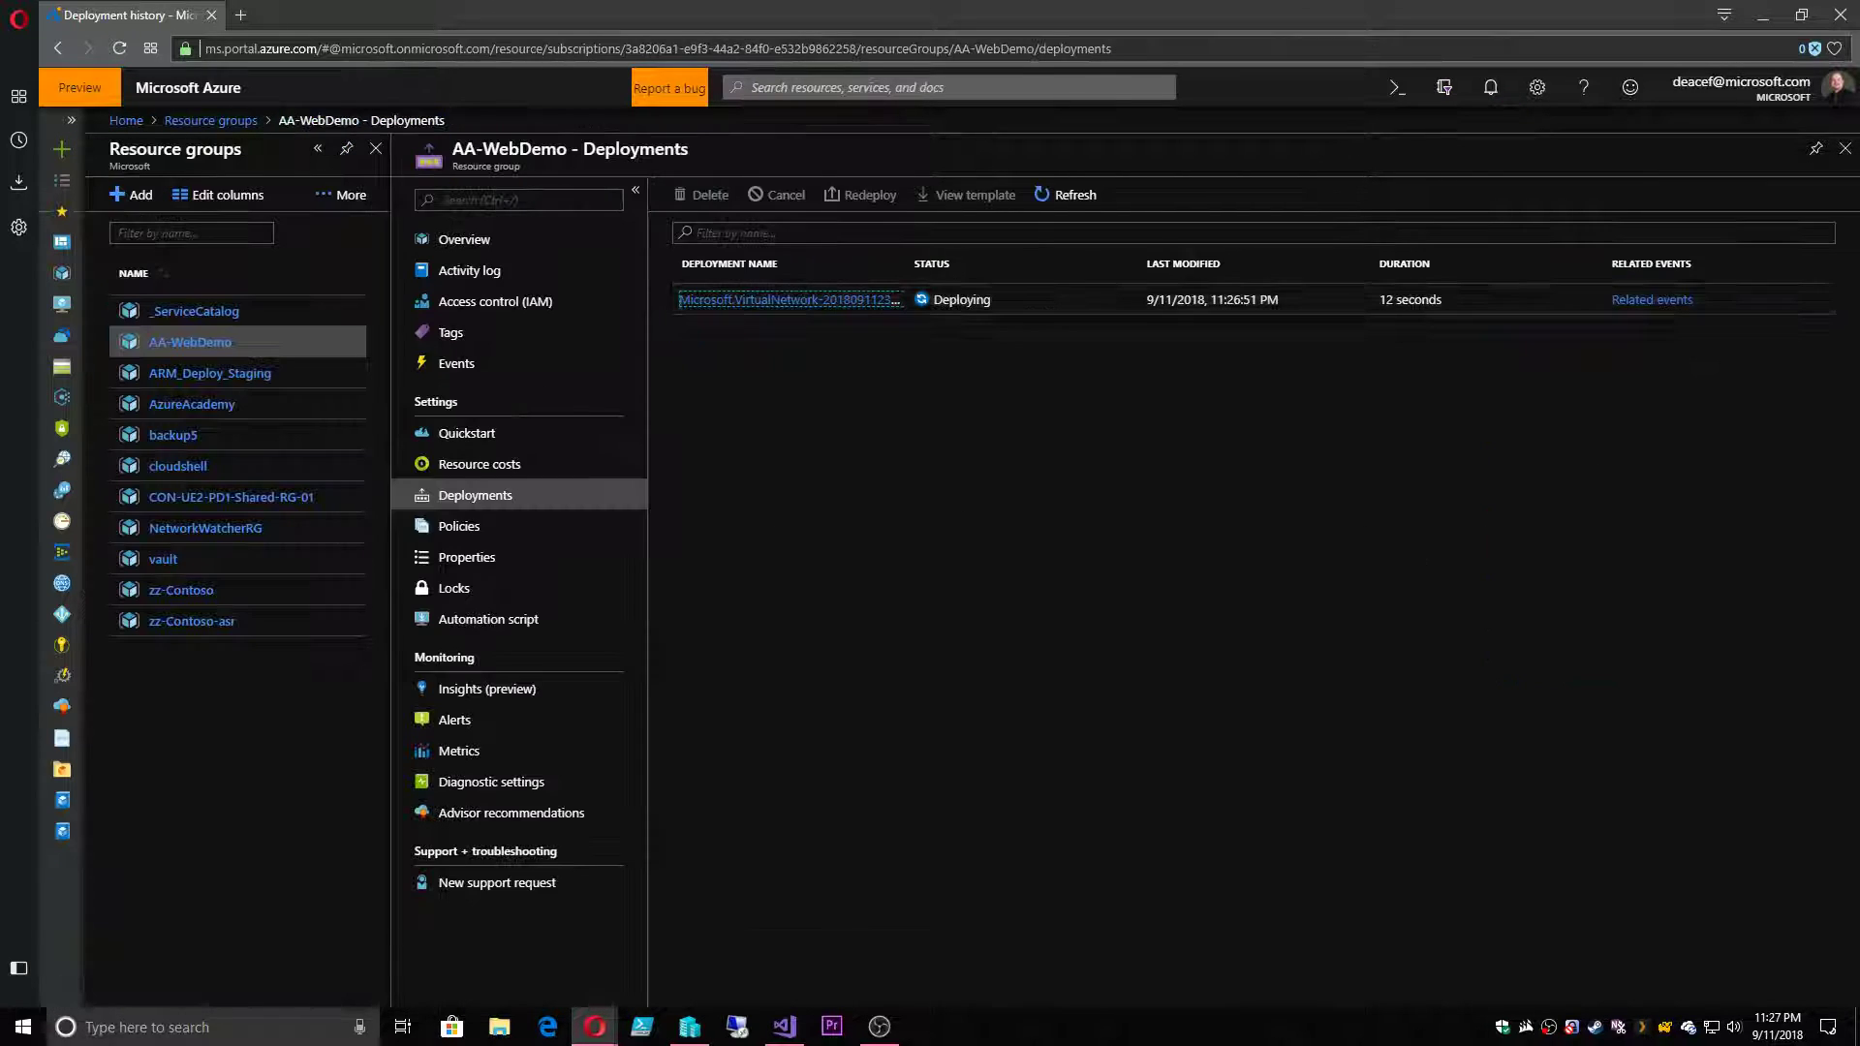
pyautogui.click(1066, 198)
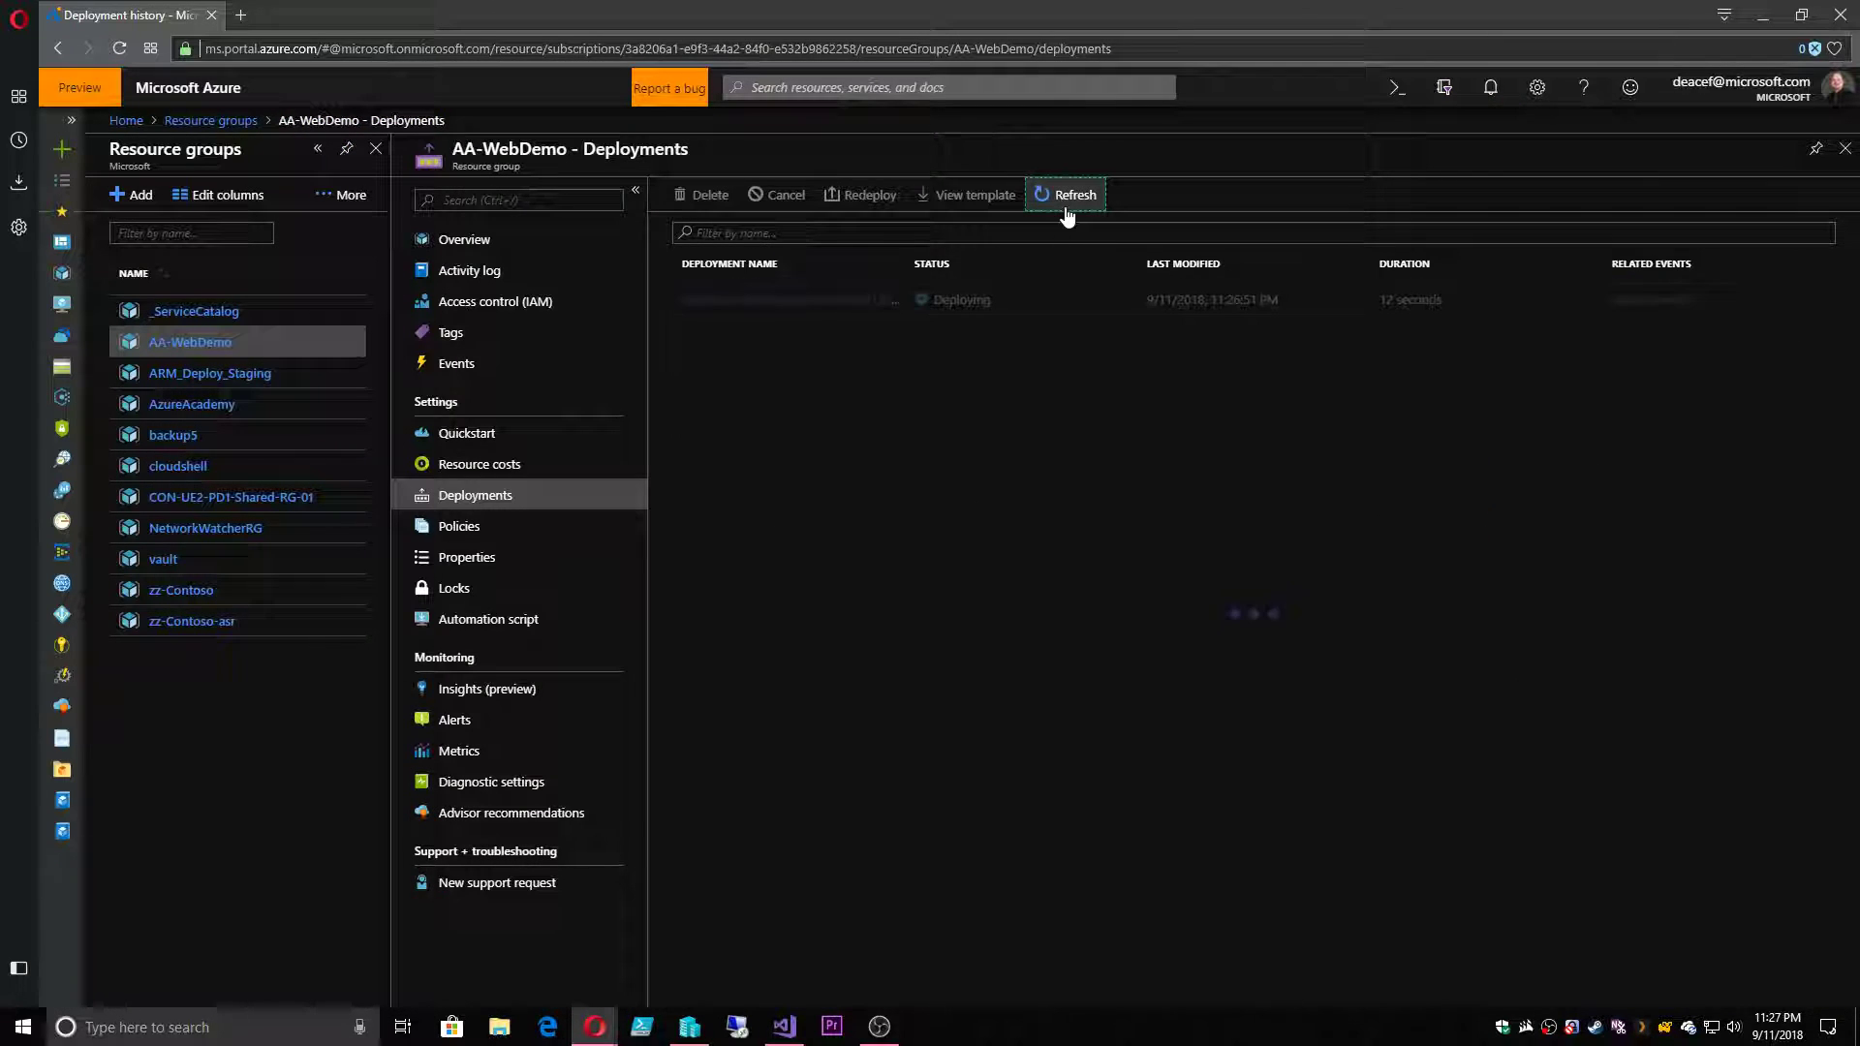
# - From the AA-WebDemo overview, start creating a Windows Server 2016 Datacenter virtual machine with the Resource Manager model
pyautogui.click(517, 243)
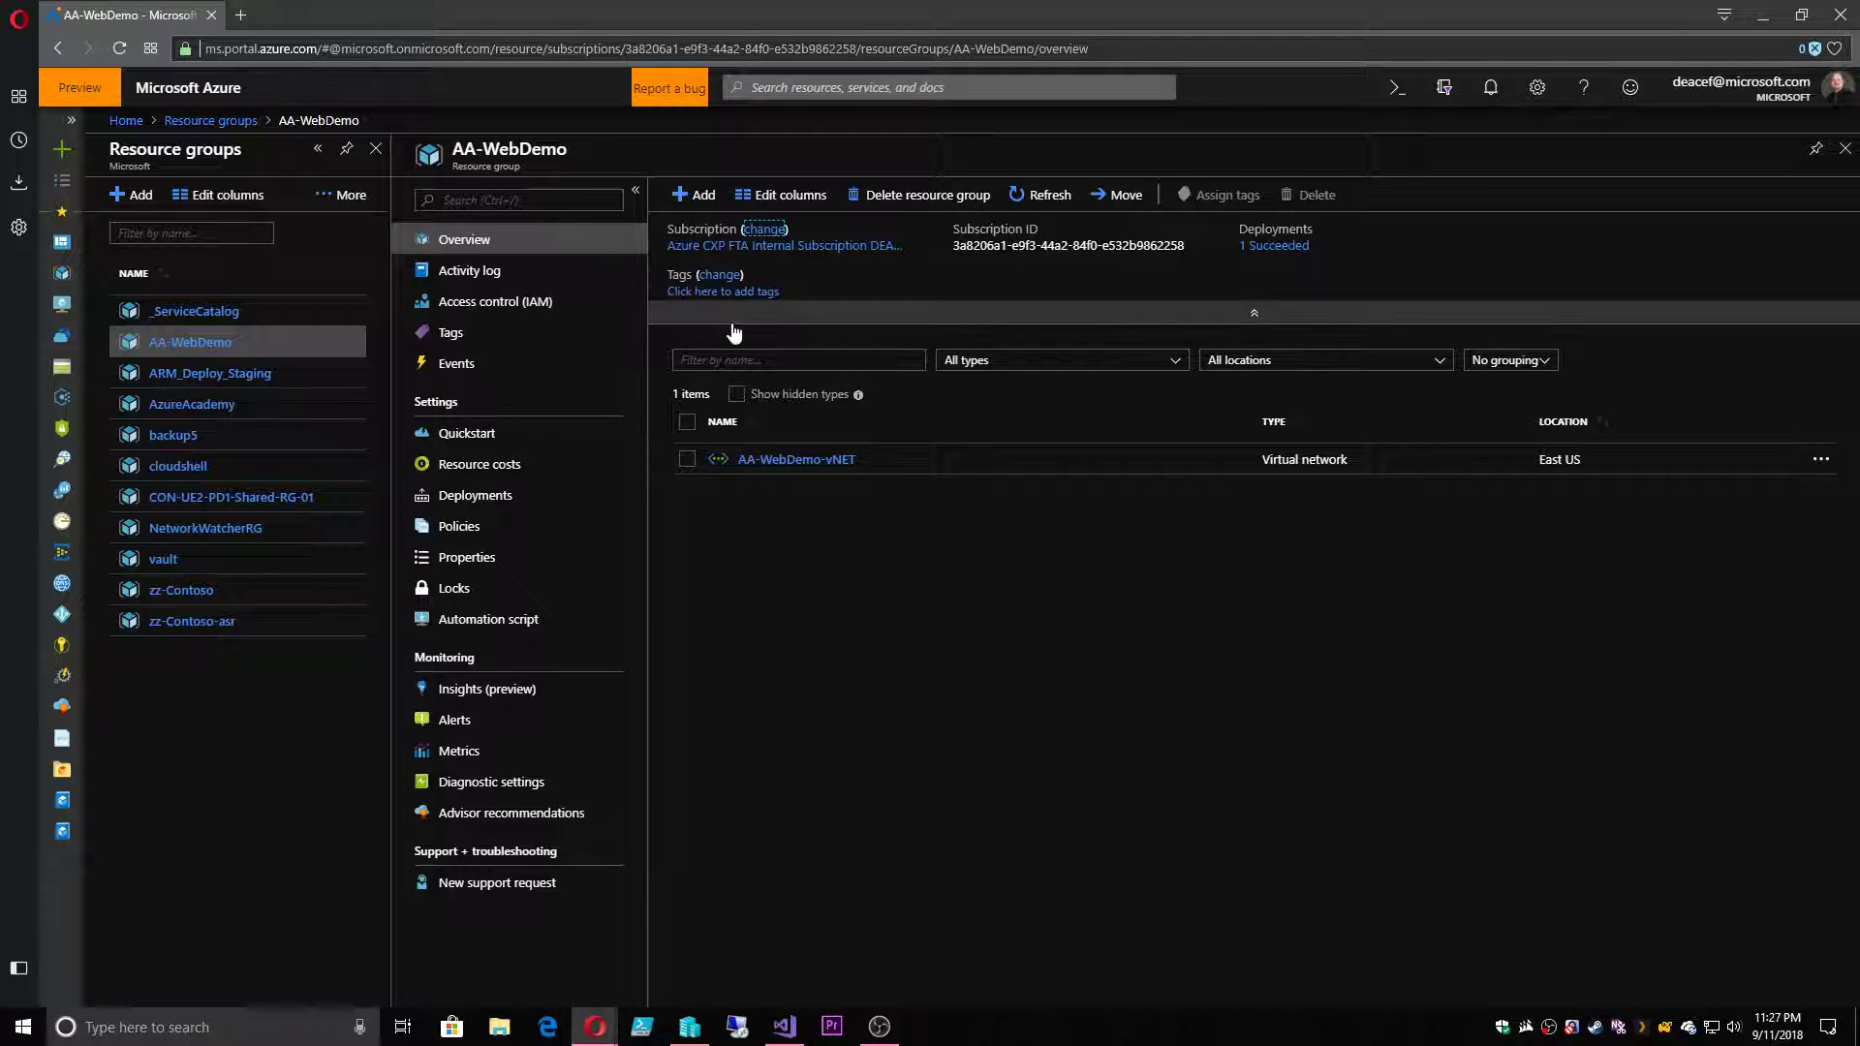
pyautogui.click(704, 208)
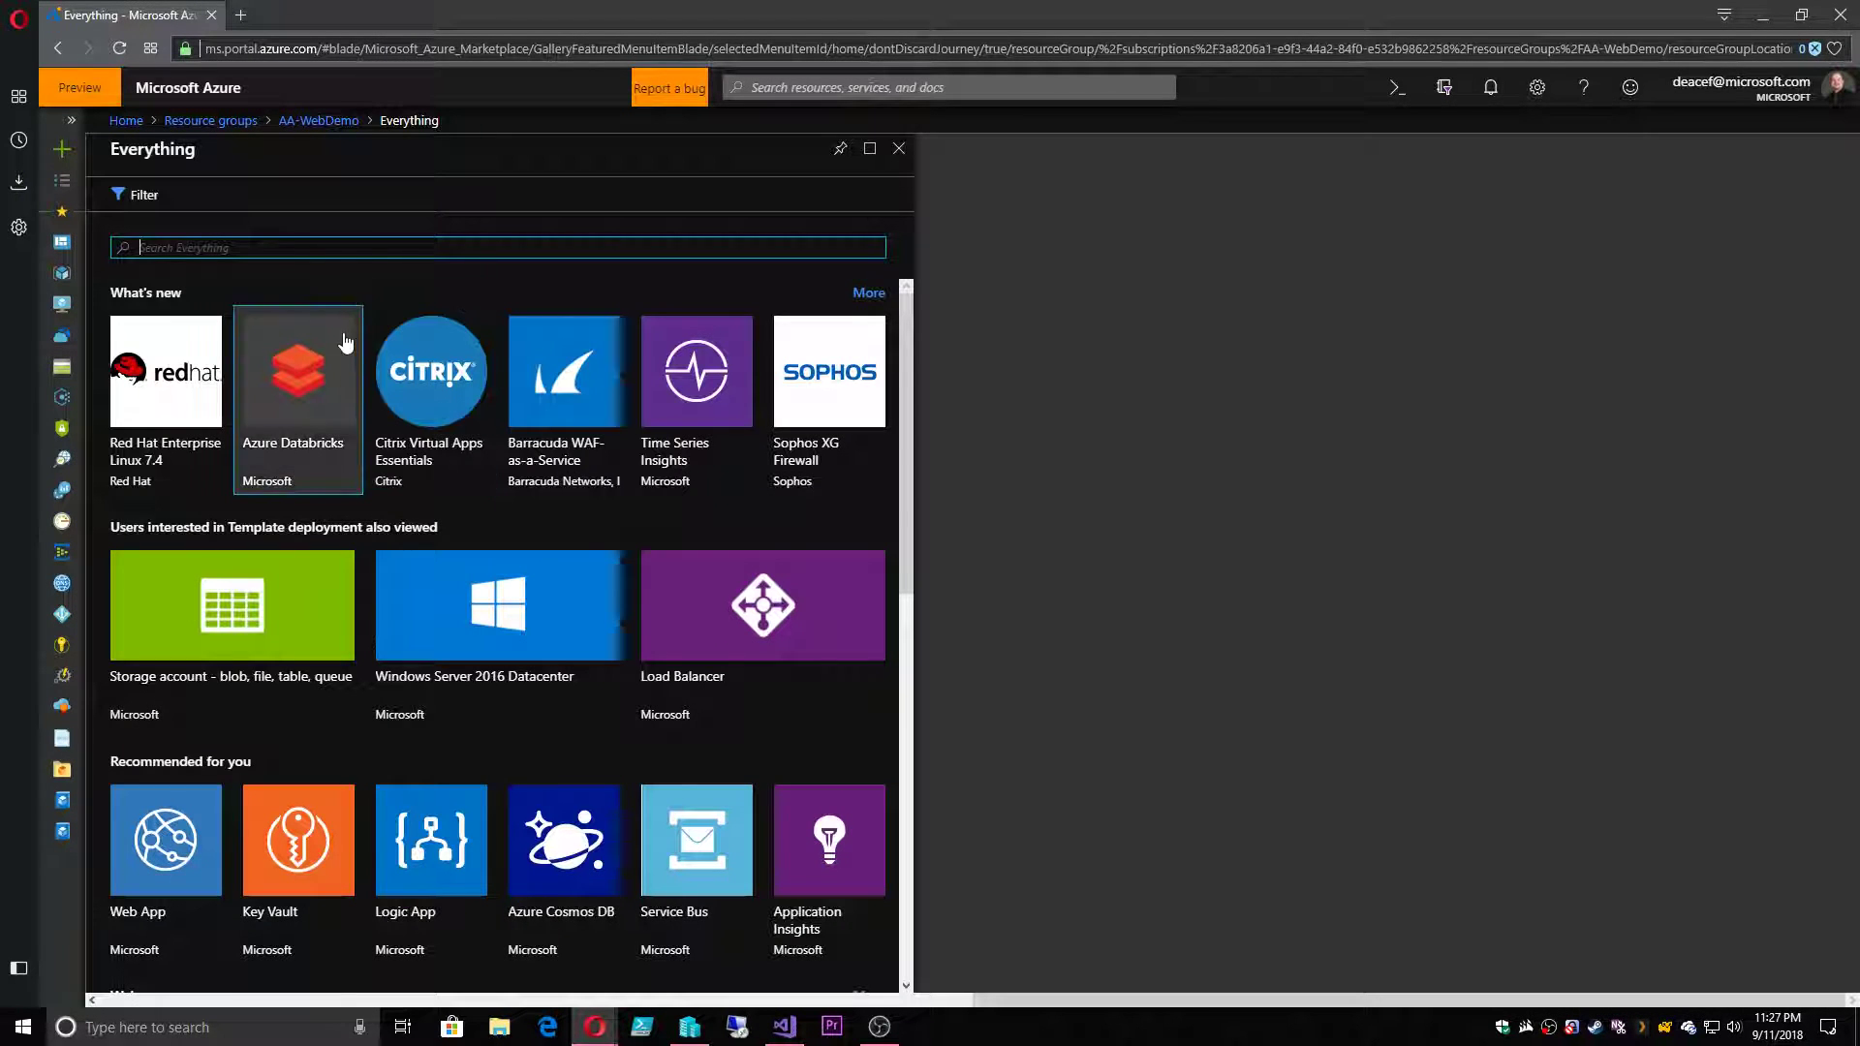
pyautogui.click(477, 625)
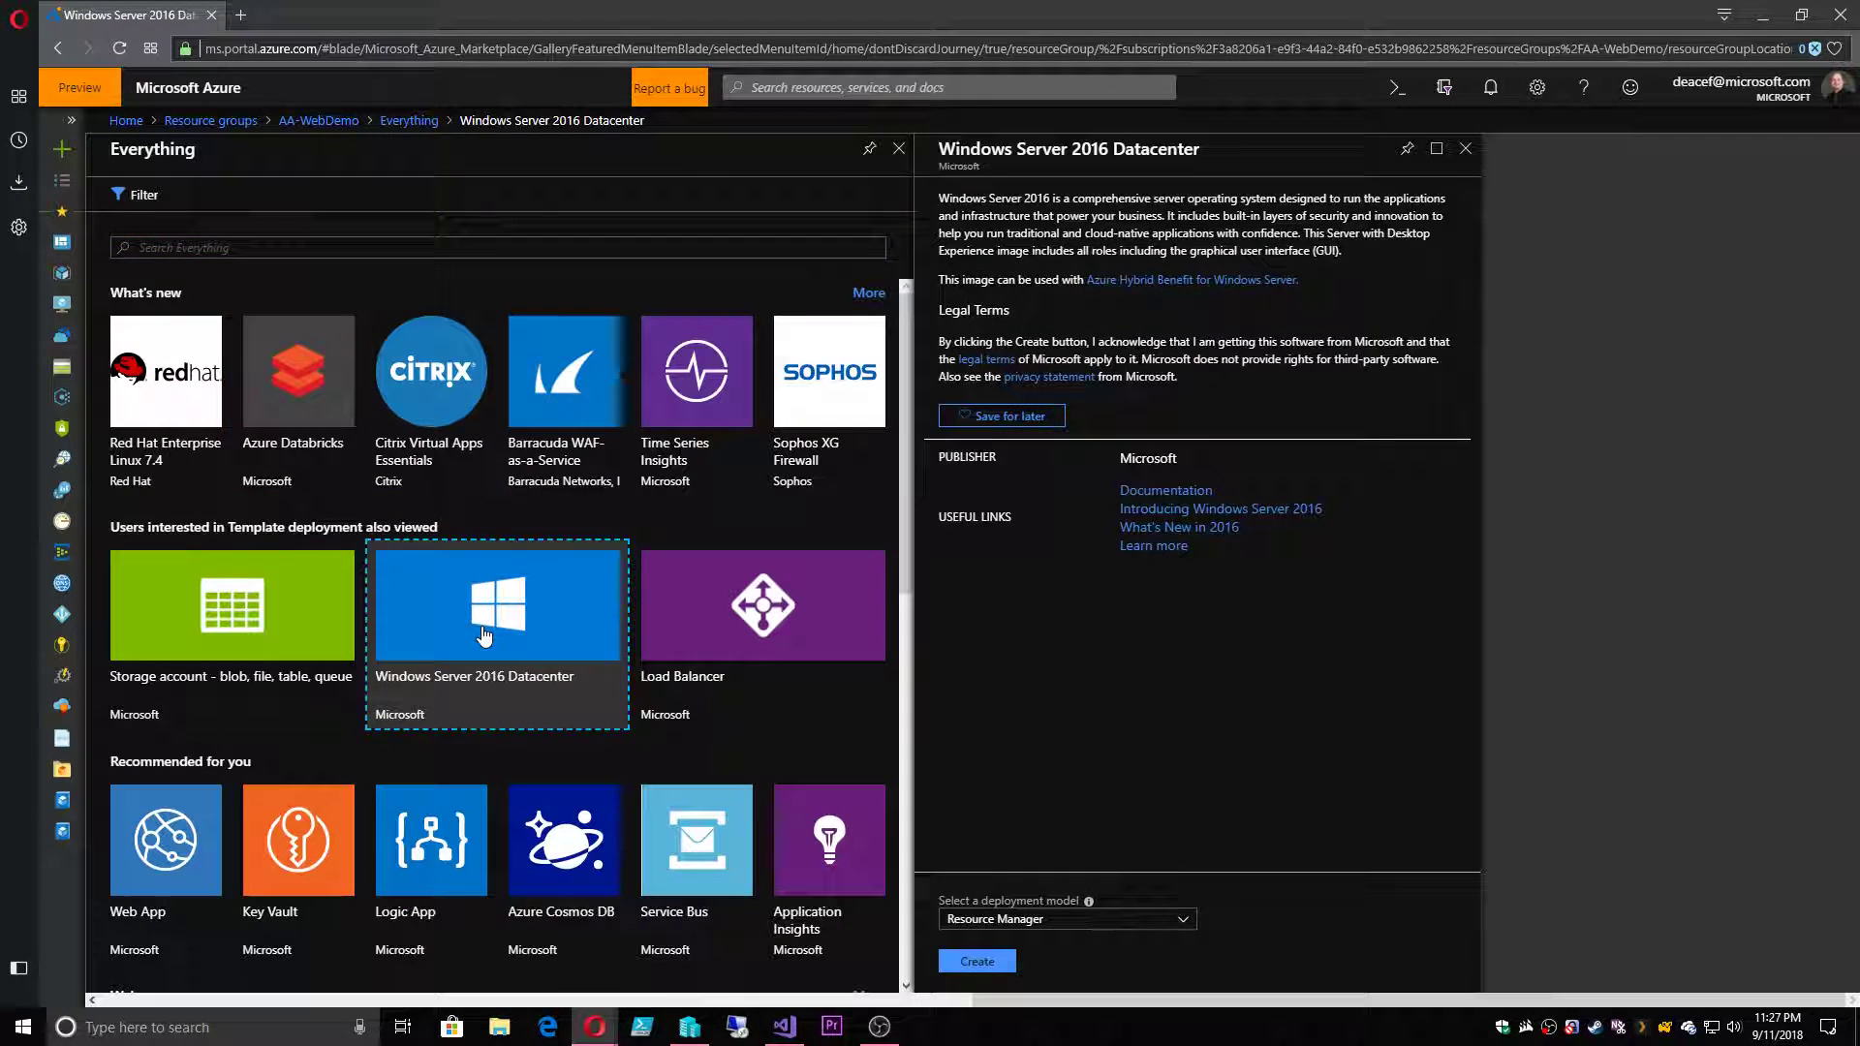
pyautogui.click(978, 962)
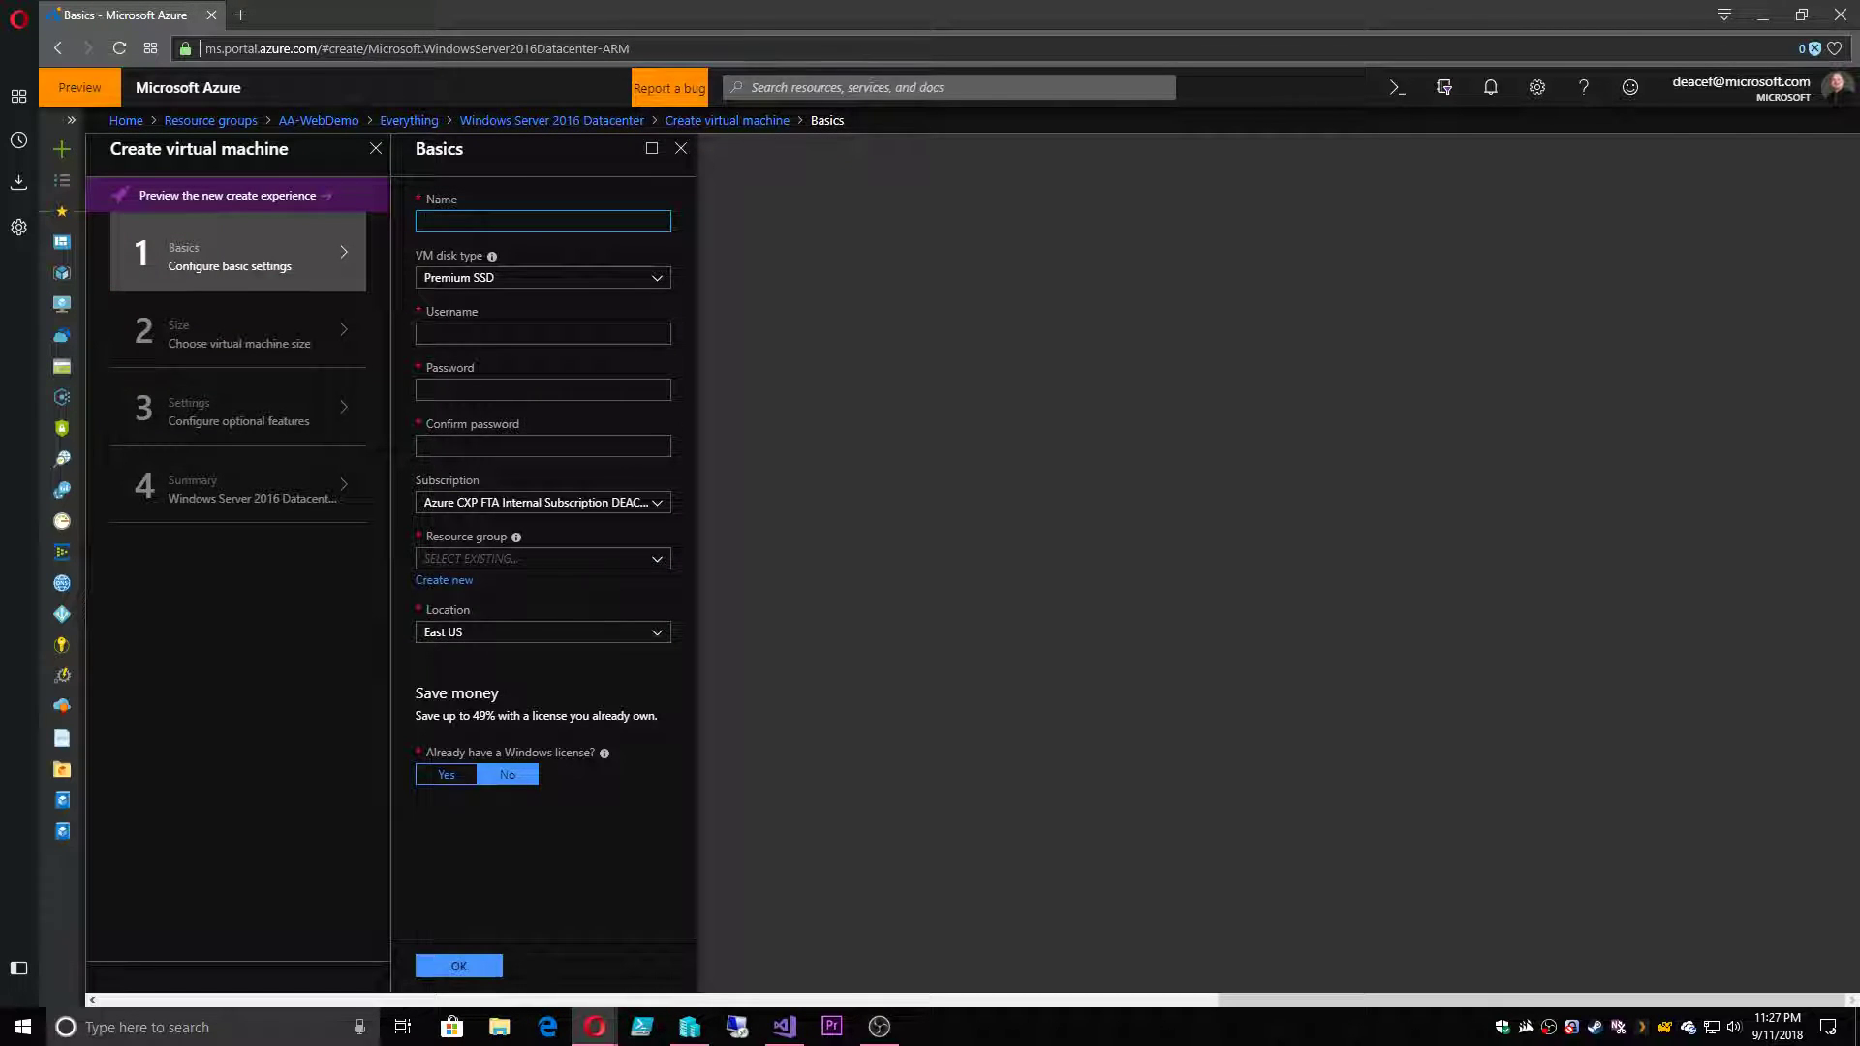
# - Name the virtual machine WebVM0, set the username to Intad, and enter and confirm the account password
pyautogui.write('WebVM0')
pyautogui.press('Tab')
pyautogui.write('Intad')
pyautogui.press('Tab')
pyautogui.write('************')
pyautogui.press('Tab')
pyautogui.write('************')
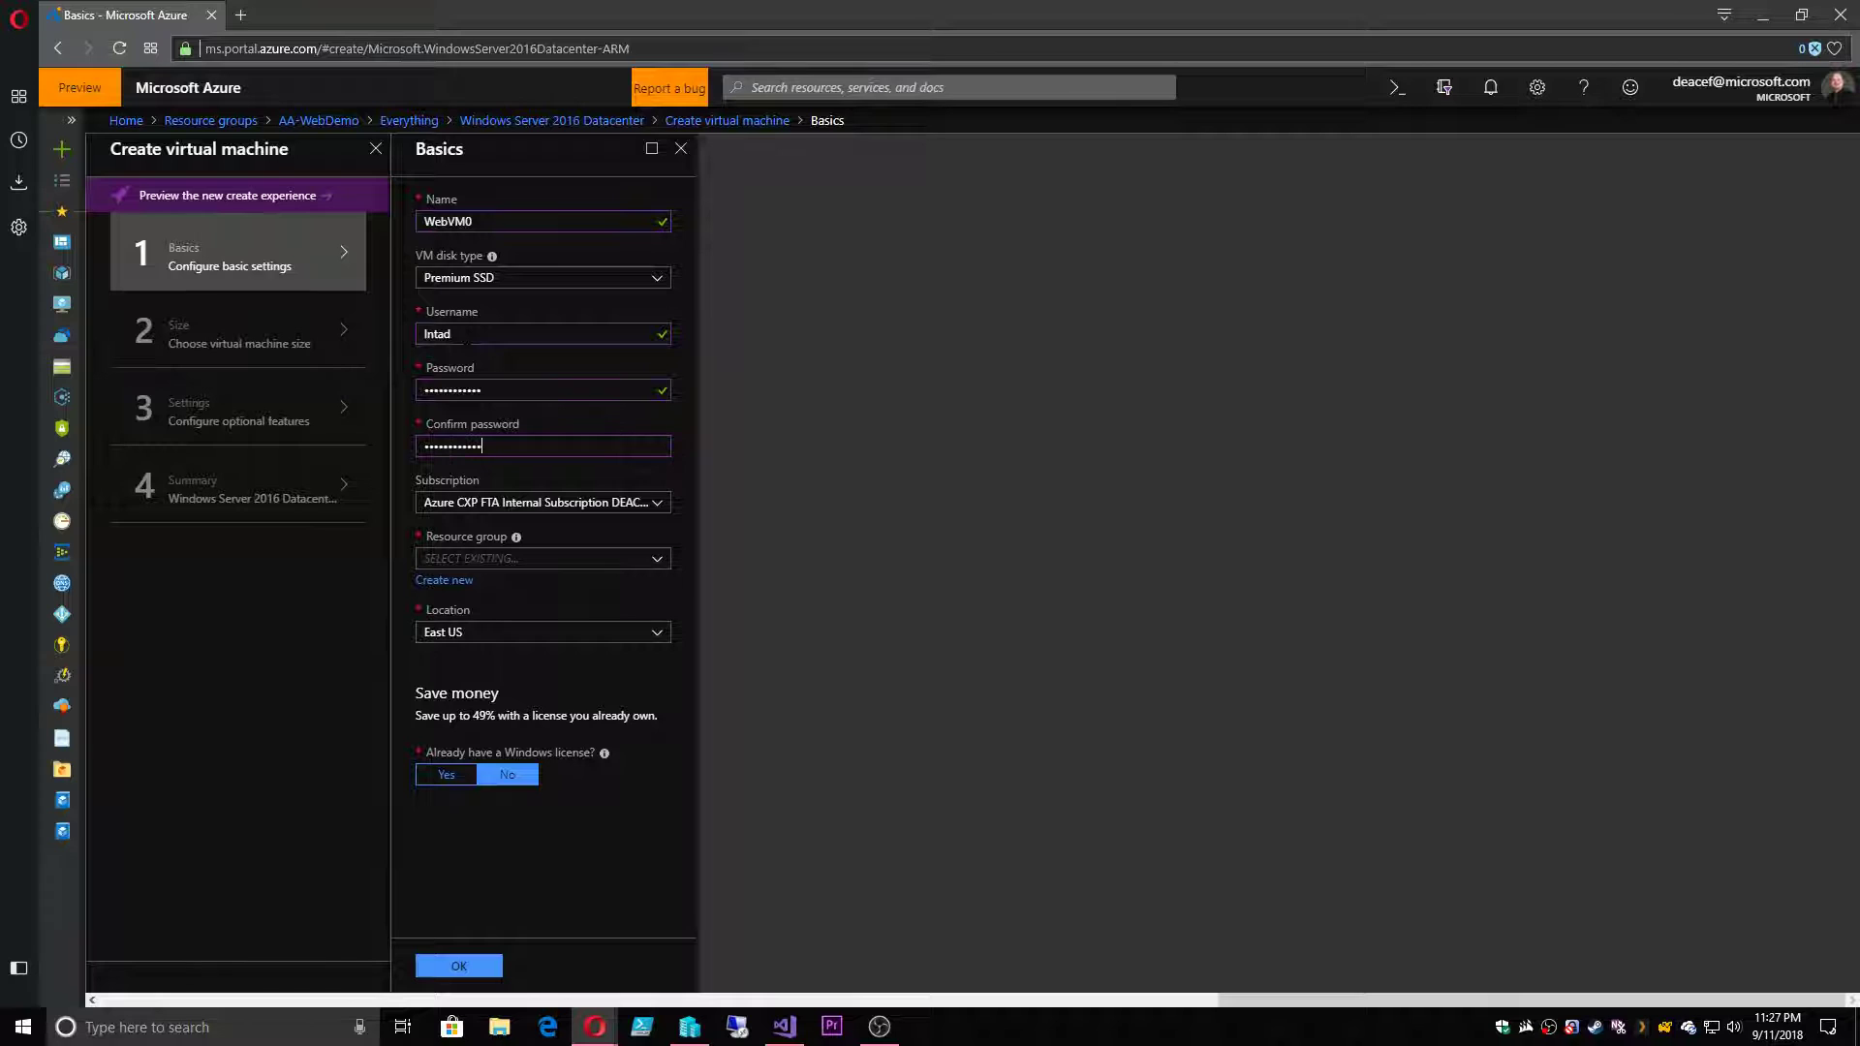
# - Assign the VM to the AA-WebDemo resource group, confirm an existing eligible Windows license, and accept the basic settings
pyautogui.click(487, 559)
pyautogui.click(489, 593)
pyautogui.click(447, 776)
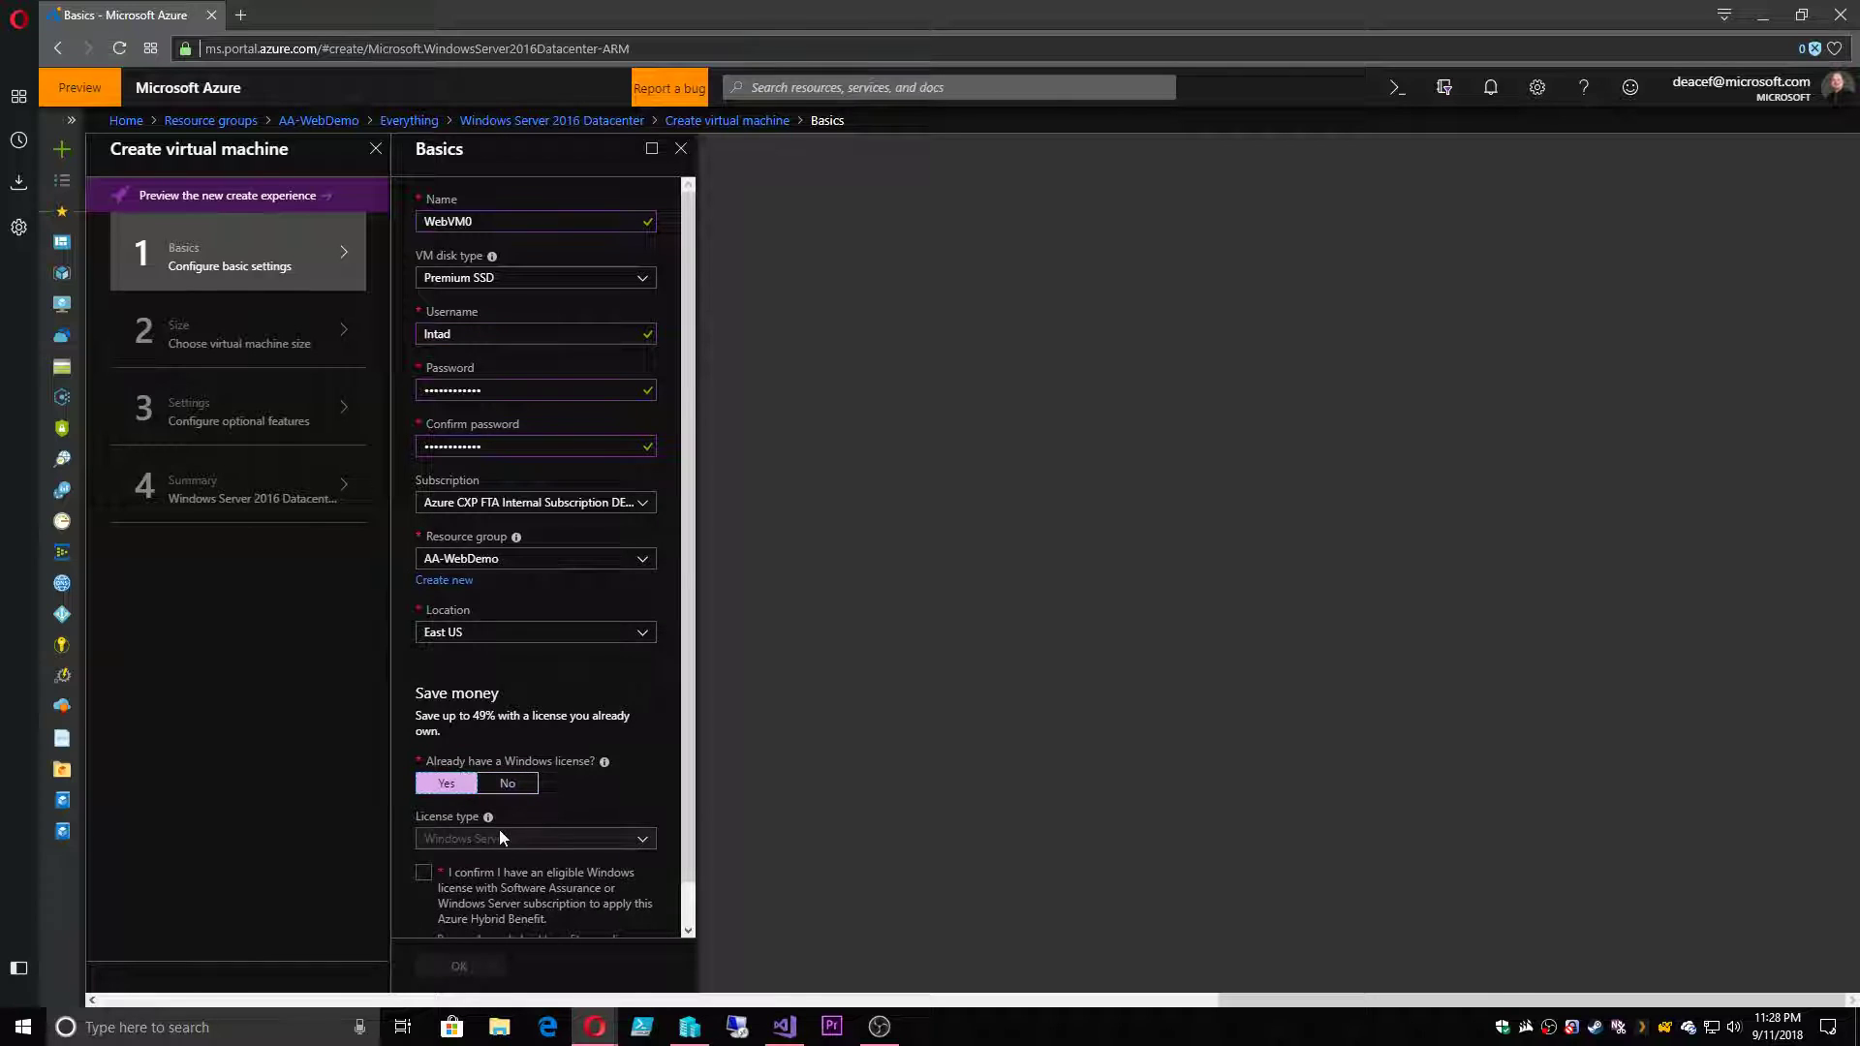
pyautogui.click(424, 873)
pyautogui.scroll(-1, 601, 789)
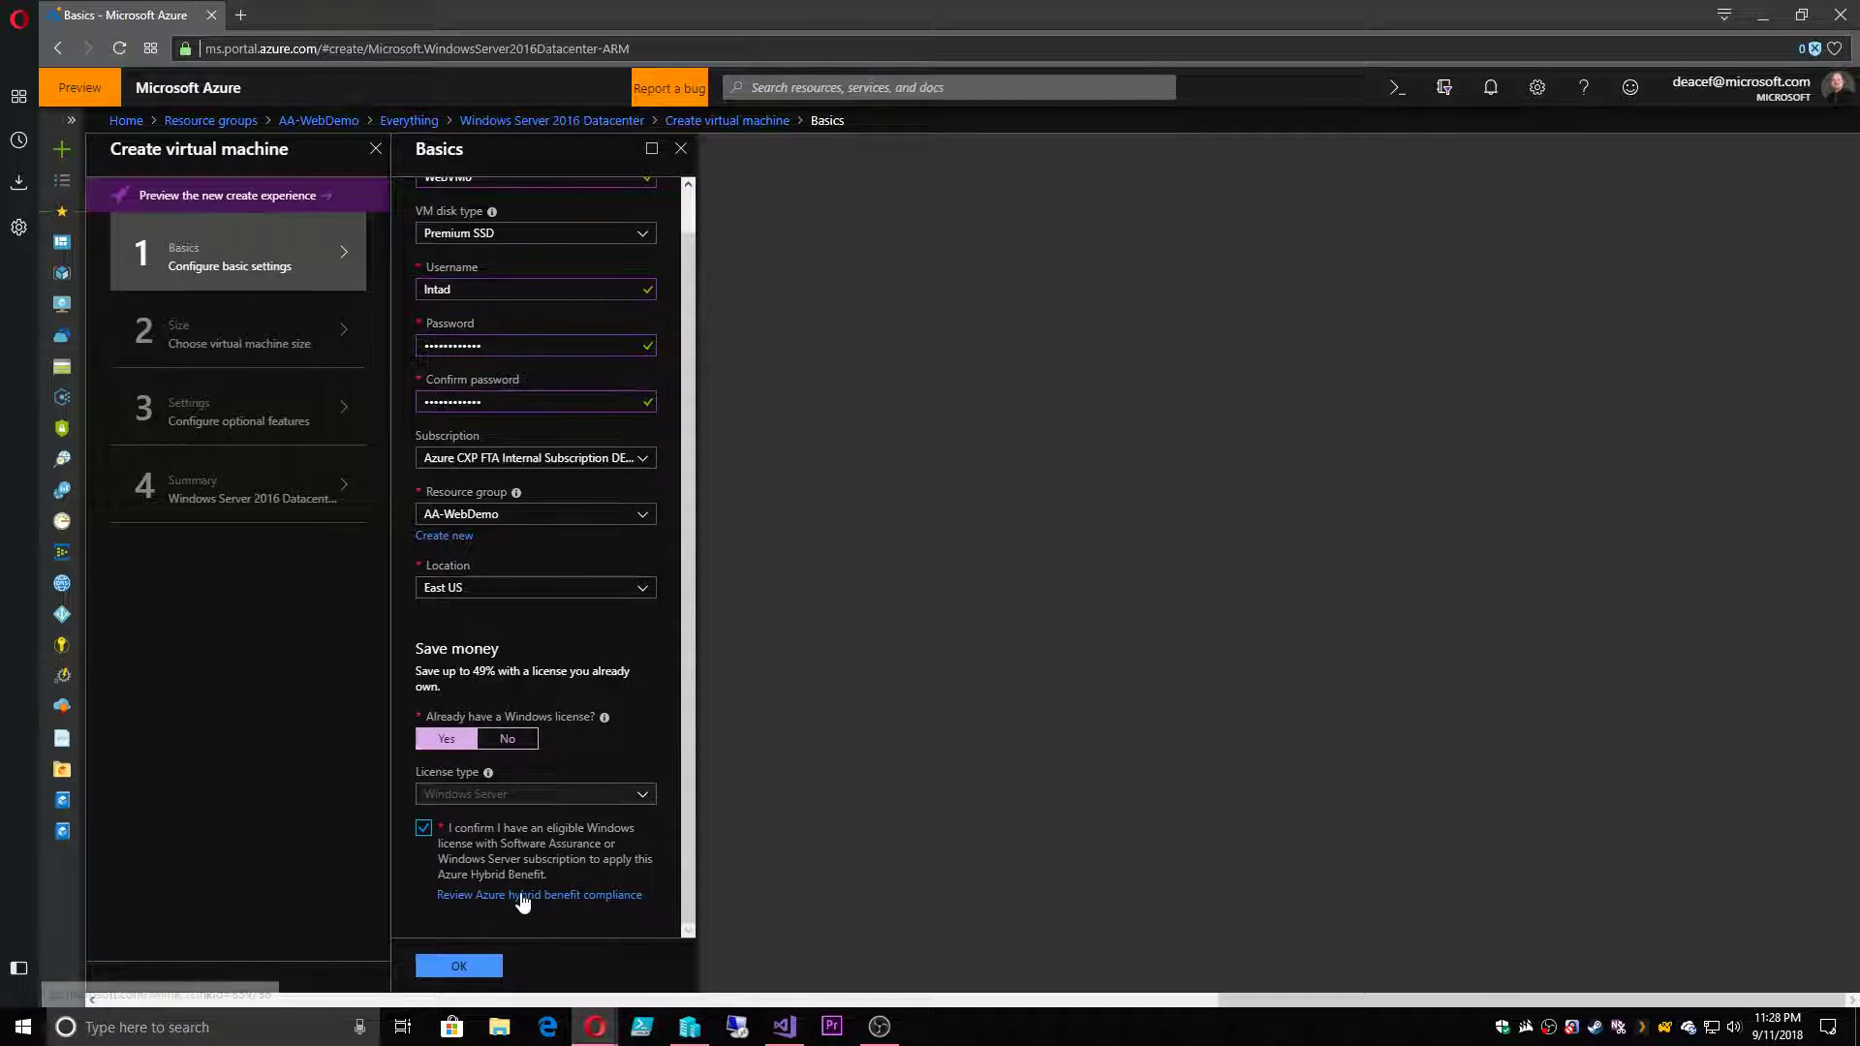
pyautogui.click(479, 966)
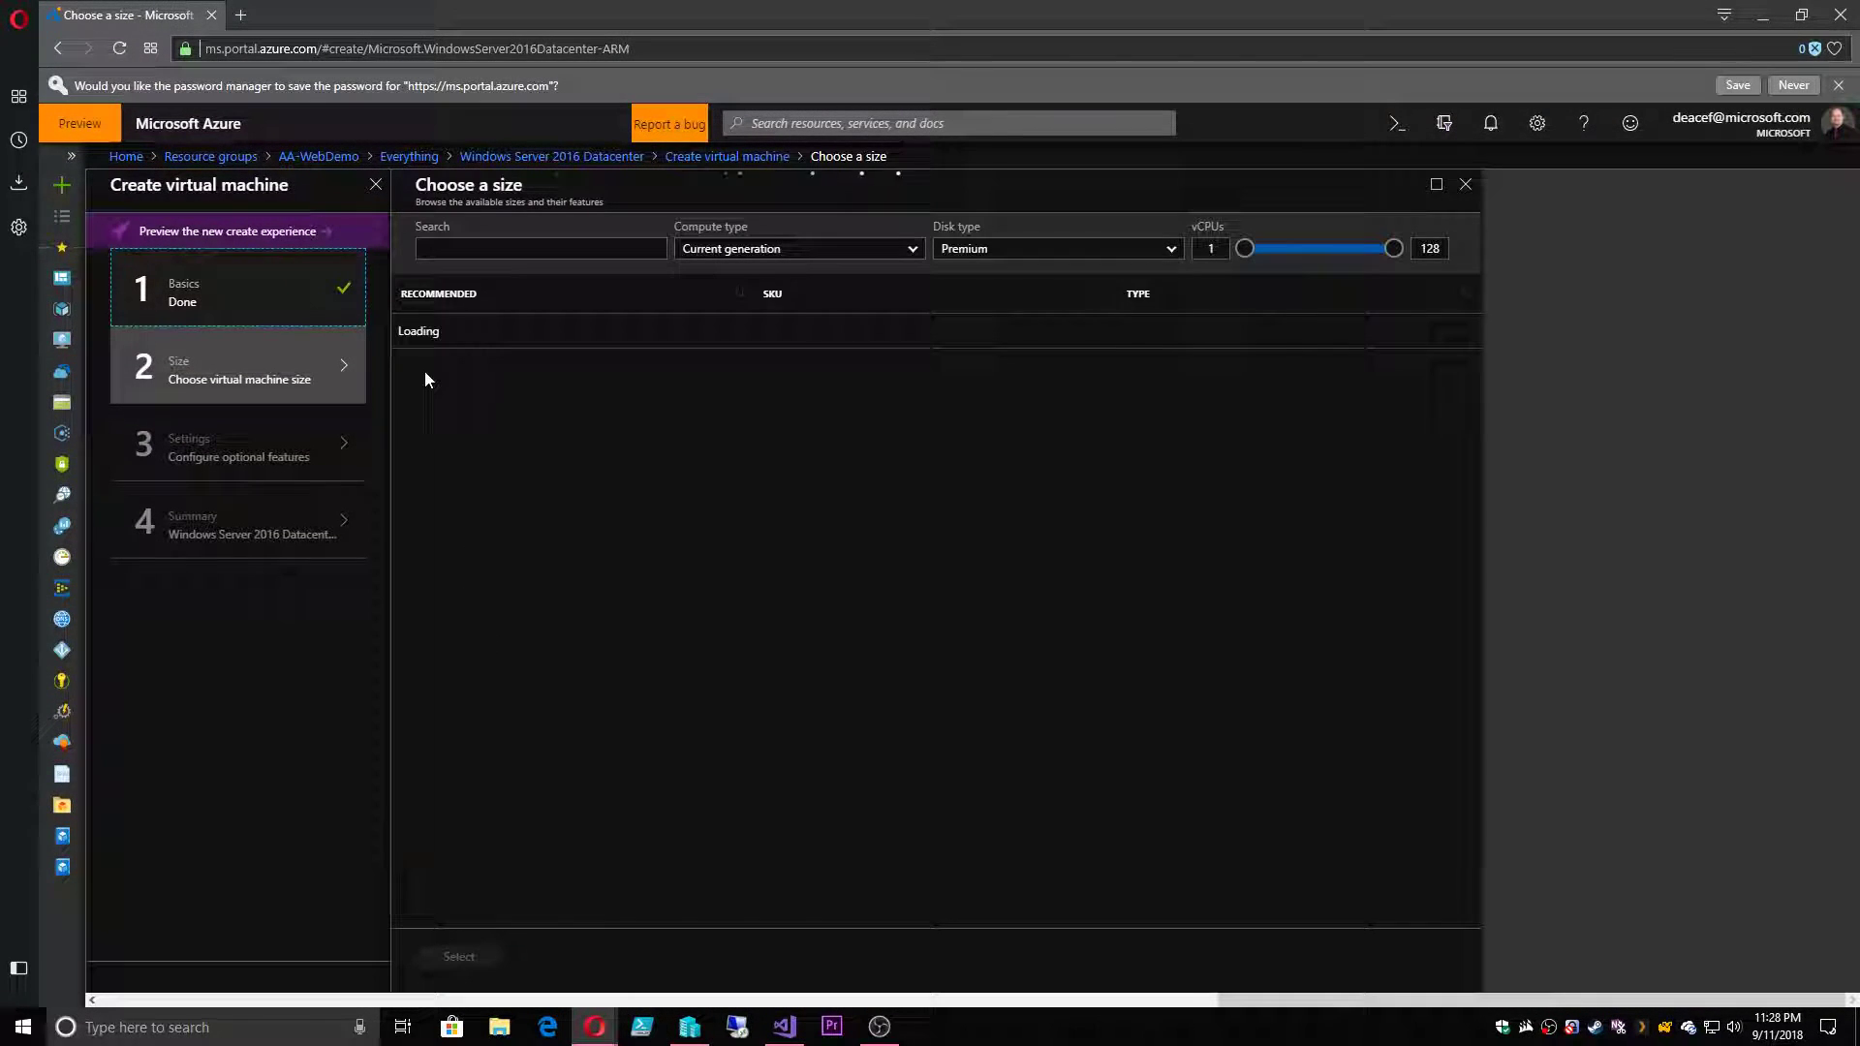
# - Search the virtual machine sizes for f2 and select a matching size for the VM
pyautogui.click(463, 248)
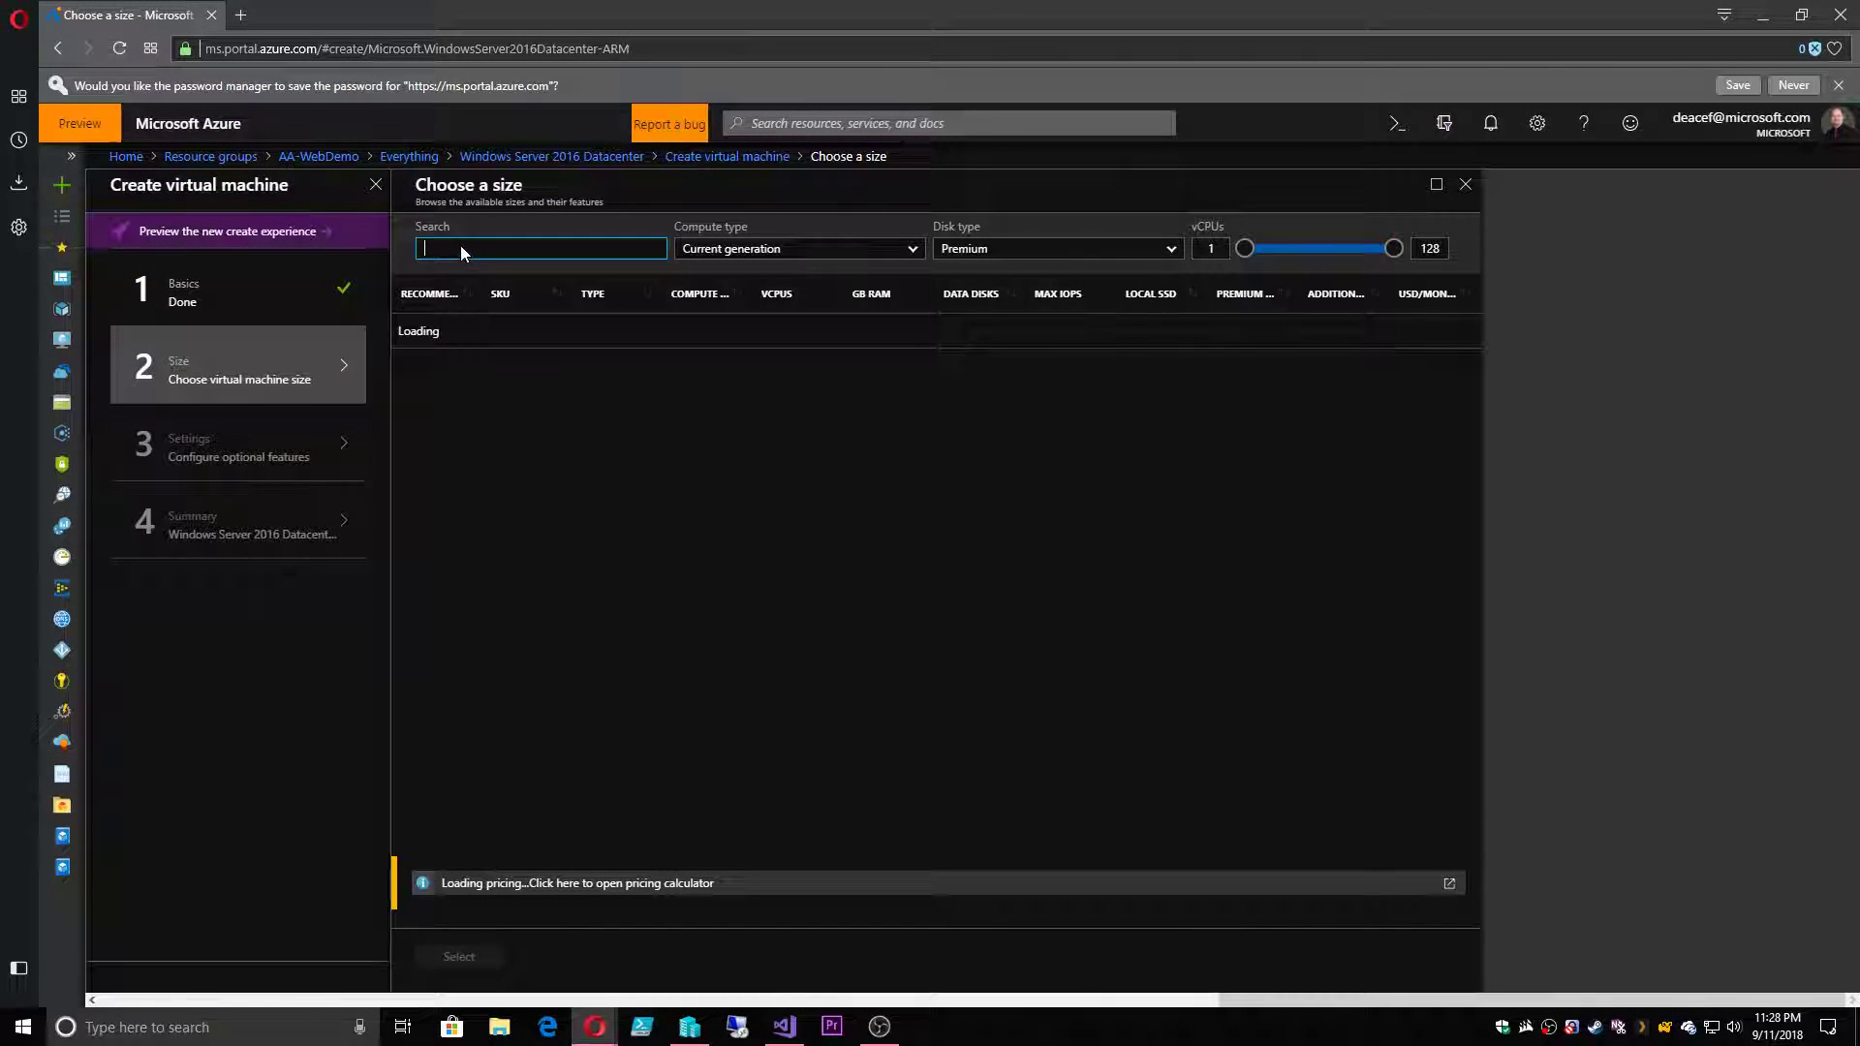
pyautogui.write('f2')
pyautogui.click(502, 379)
pyautogui.click(459, 957)
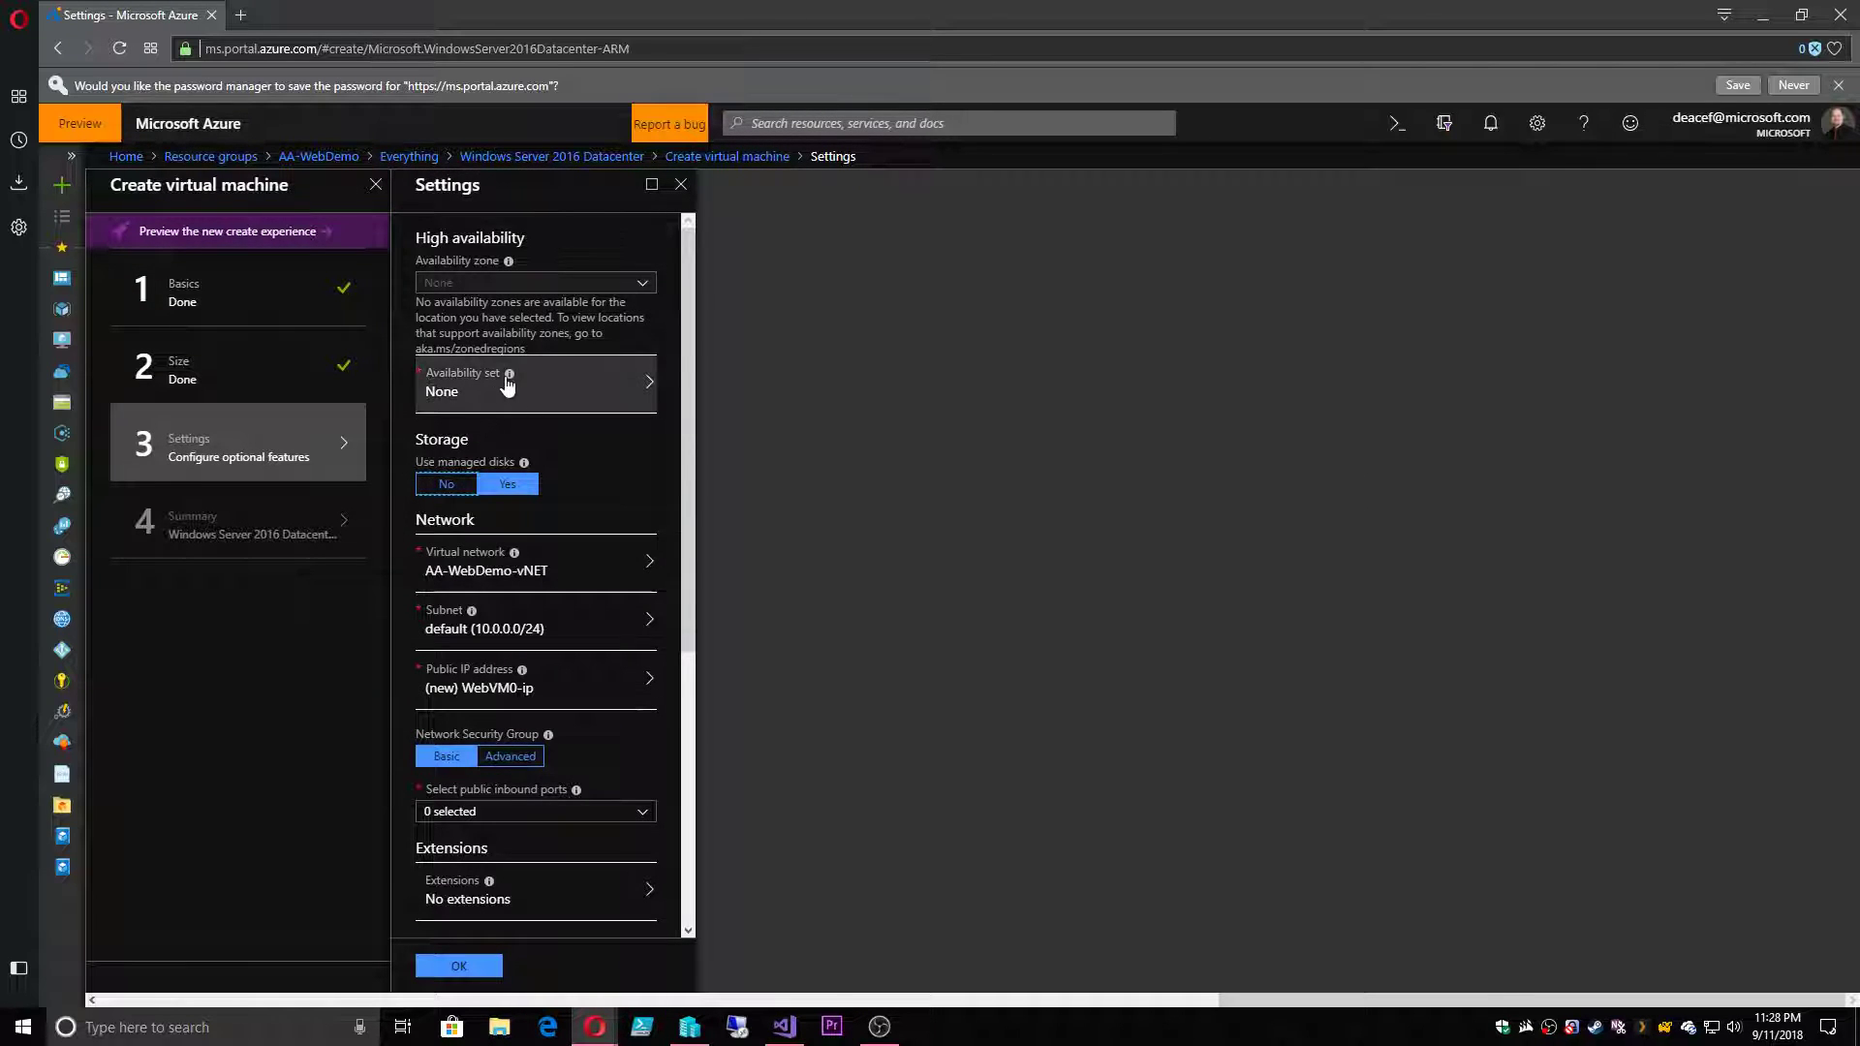
# - Create a new availability set named AA-Web-AVSet for the VM, keeping 2 fault domains and 5 update domains
pyautogui.click(585, 386)
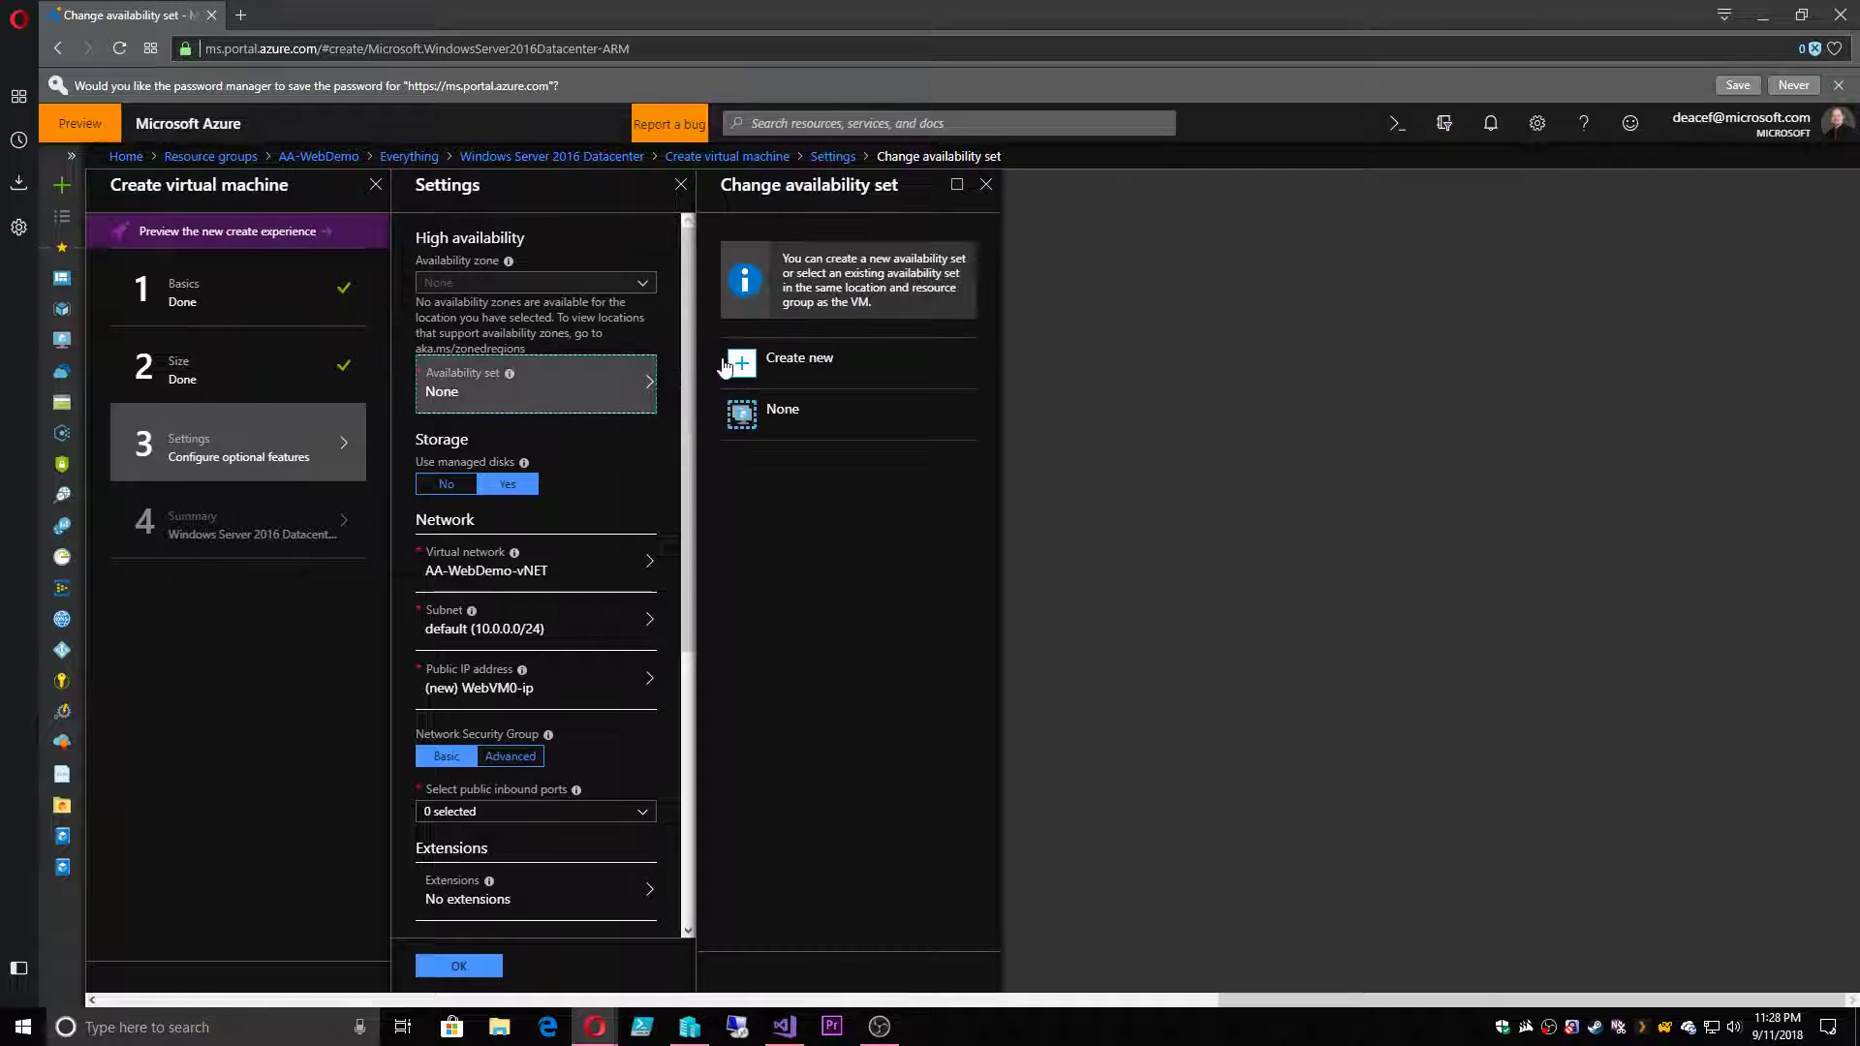
pyautogui.click(764, 368)
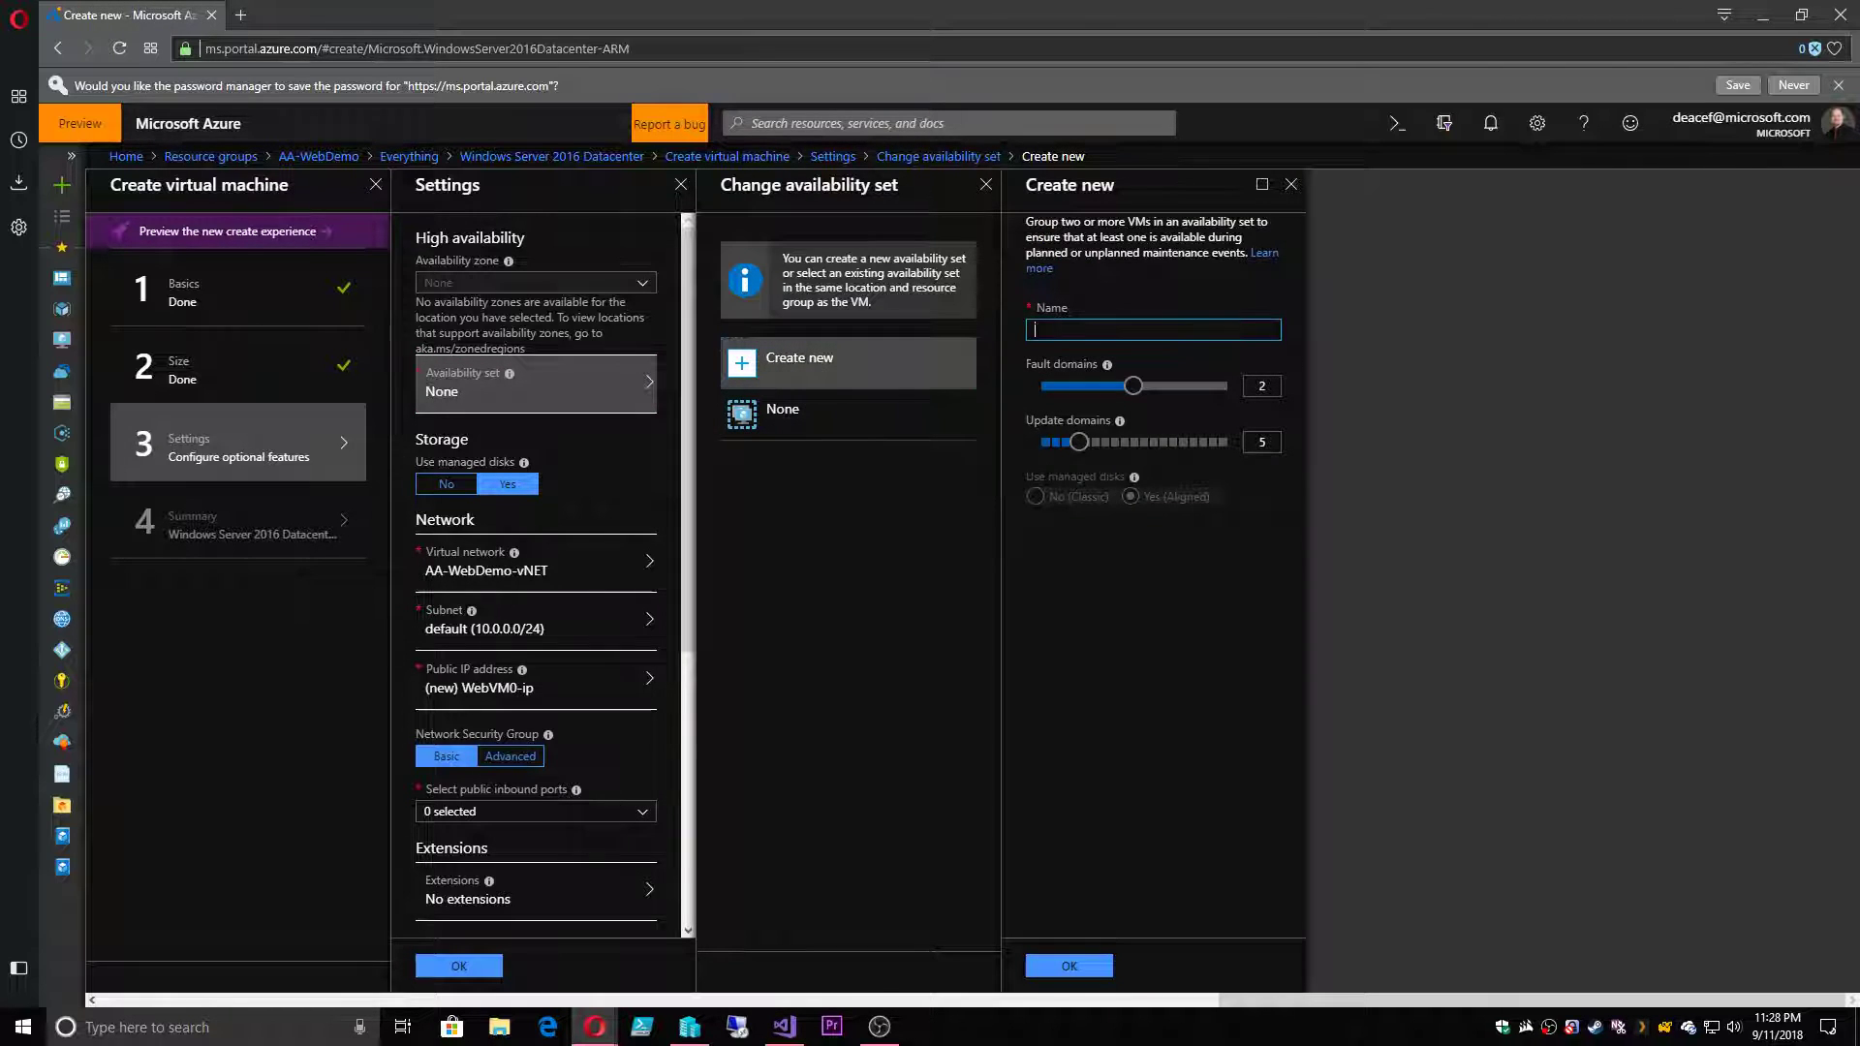
pyautogui.write('AA-Web-AVSet')
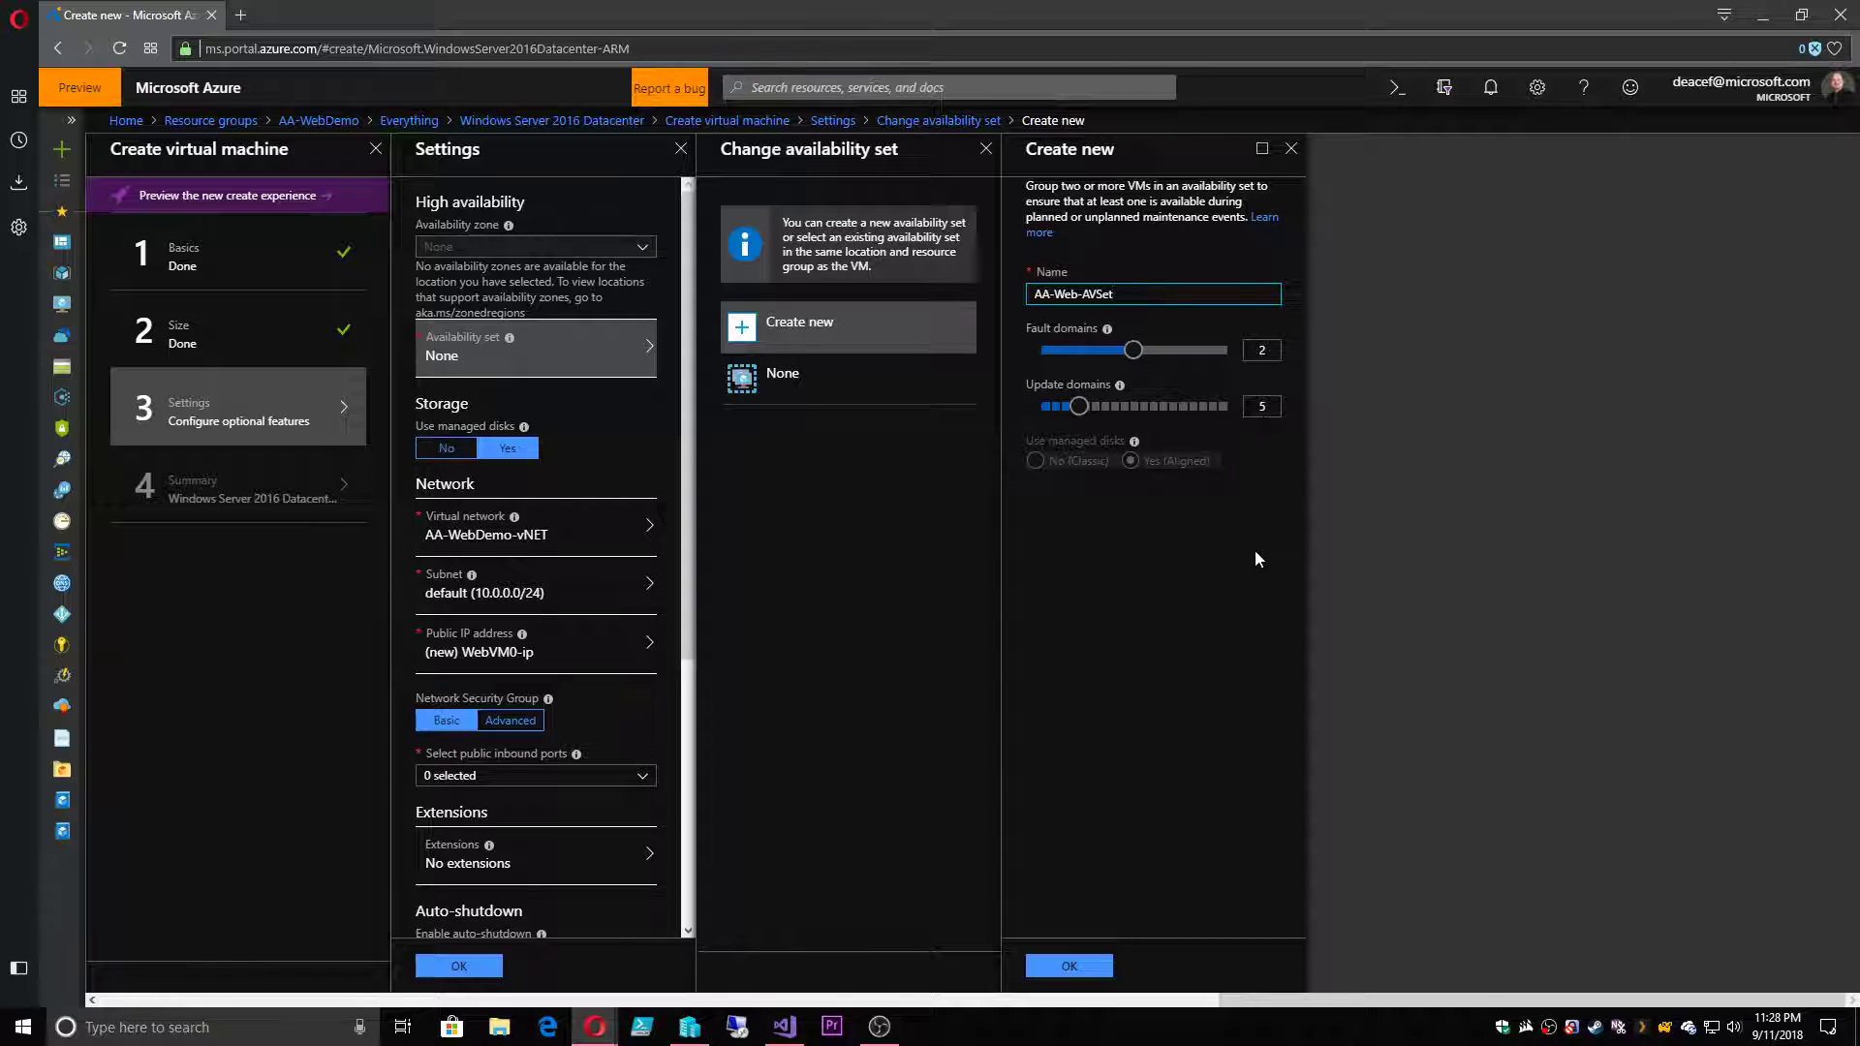
pyautogui.click(1070, 967)
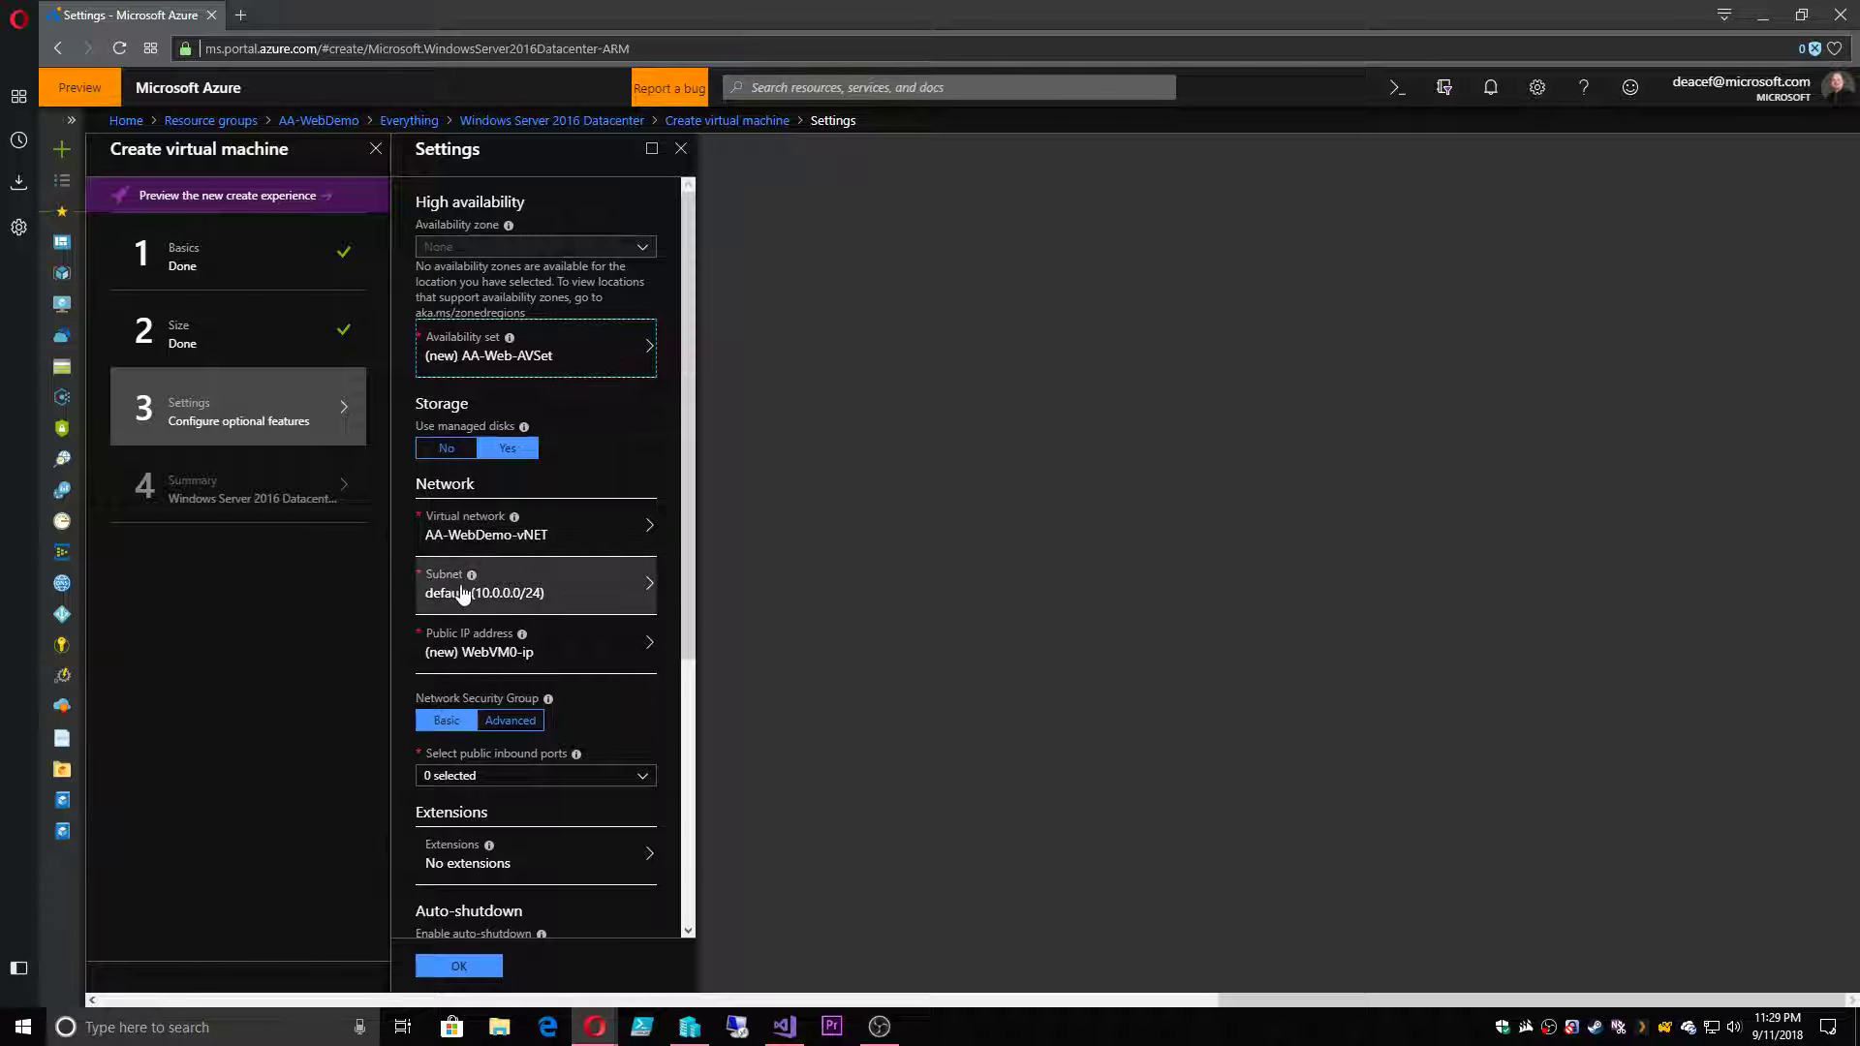
# - Set the VM's public IP address to None, discarding the unsaved edits for the new address
pyautogui.click(512, 654)
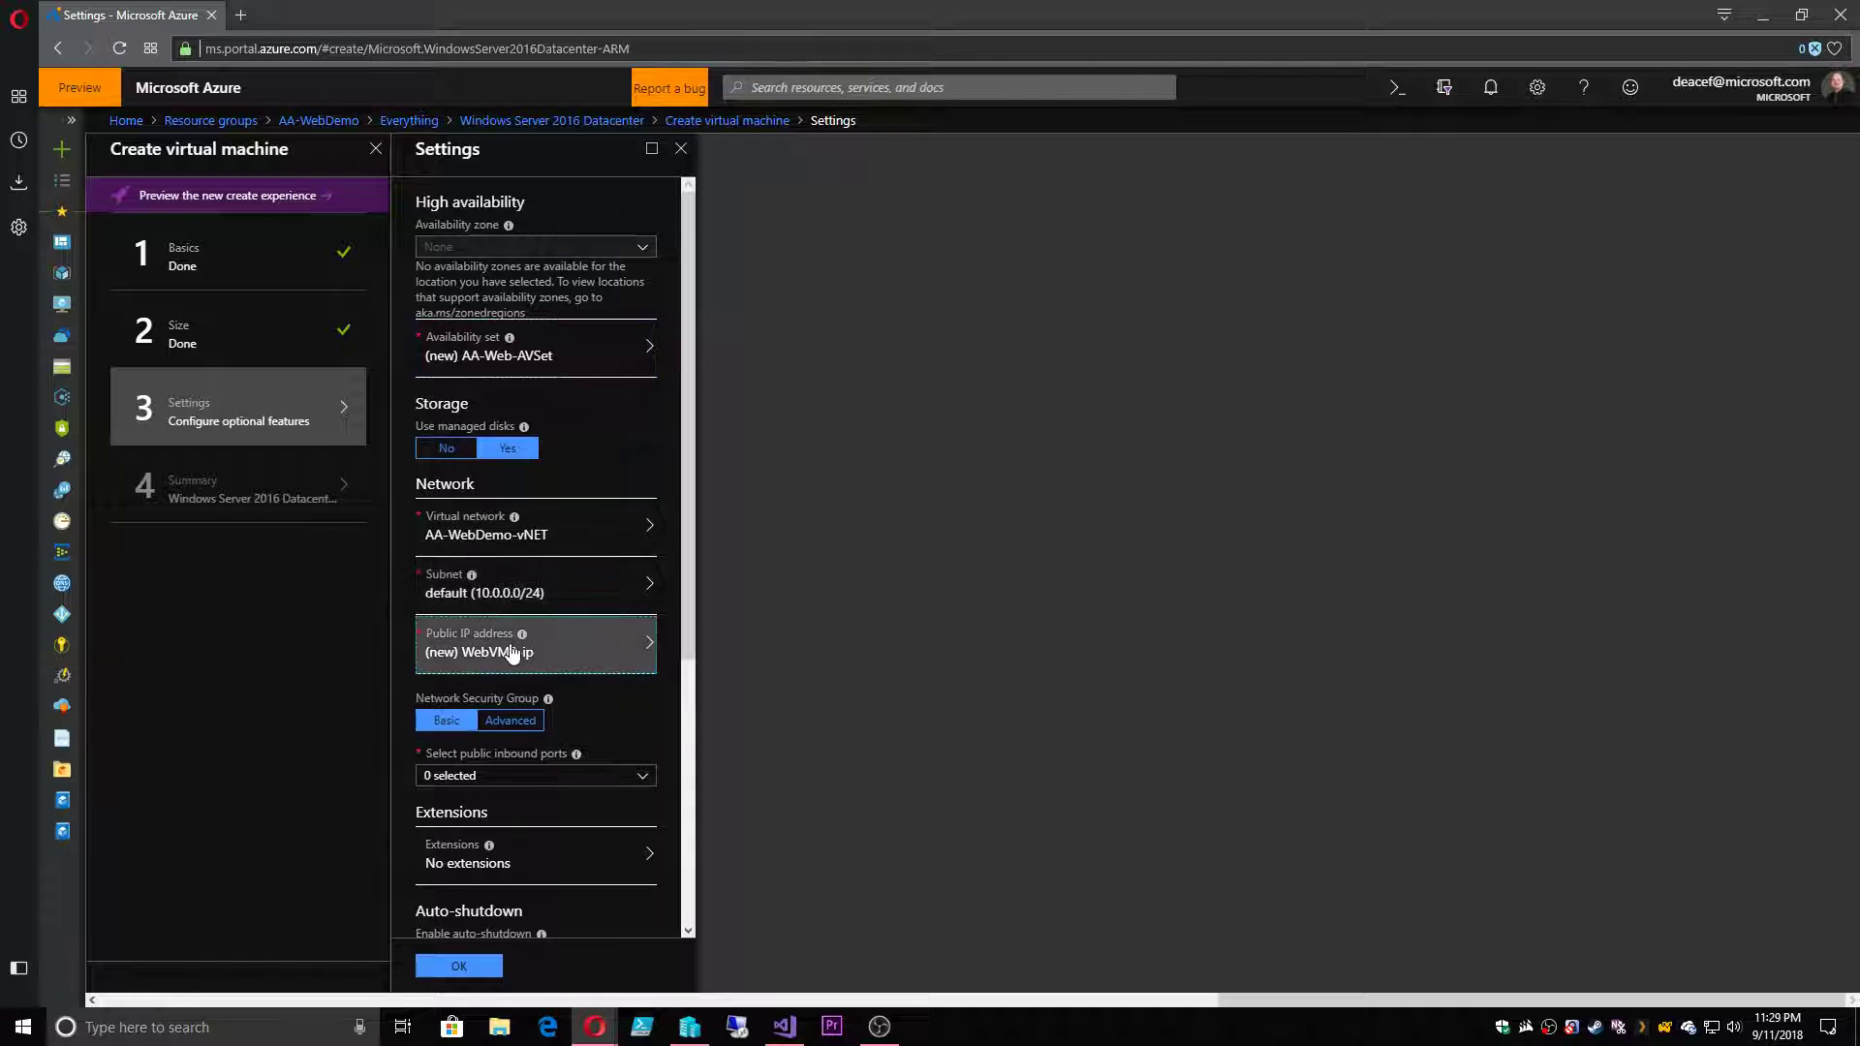
pyautogui.click(771, 359)
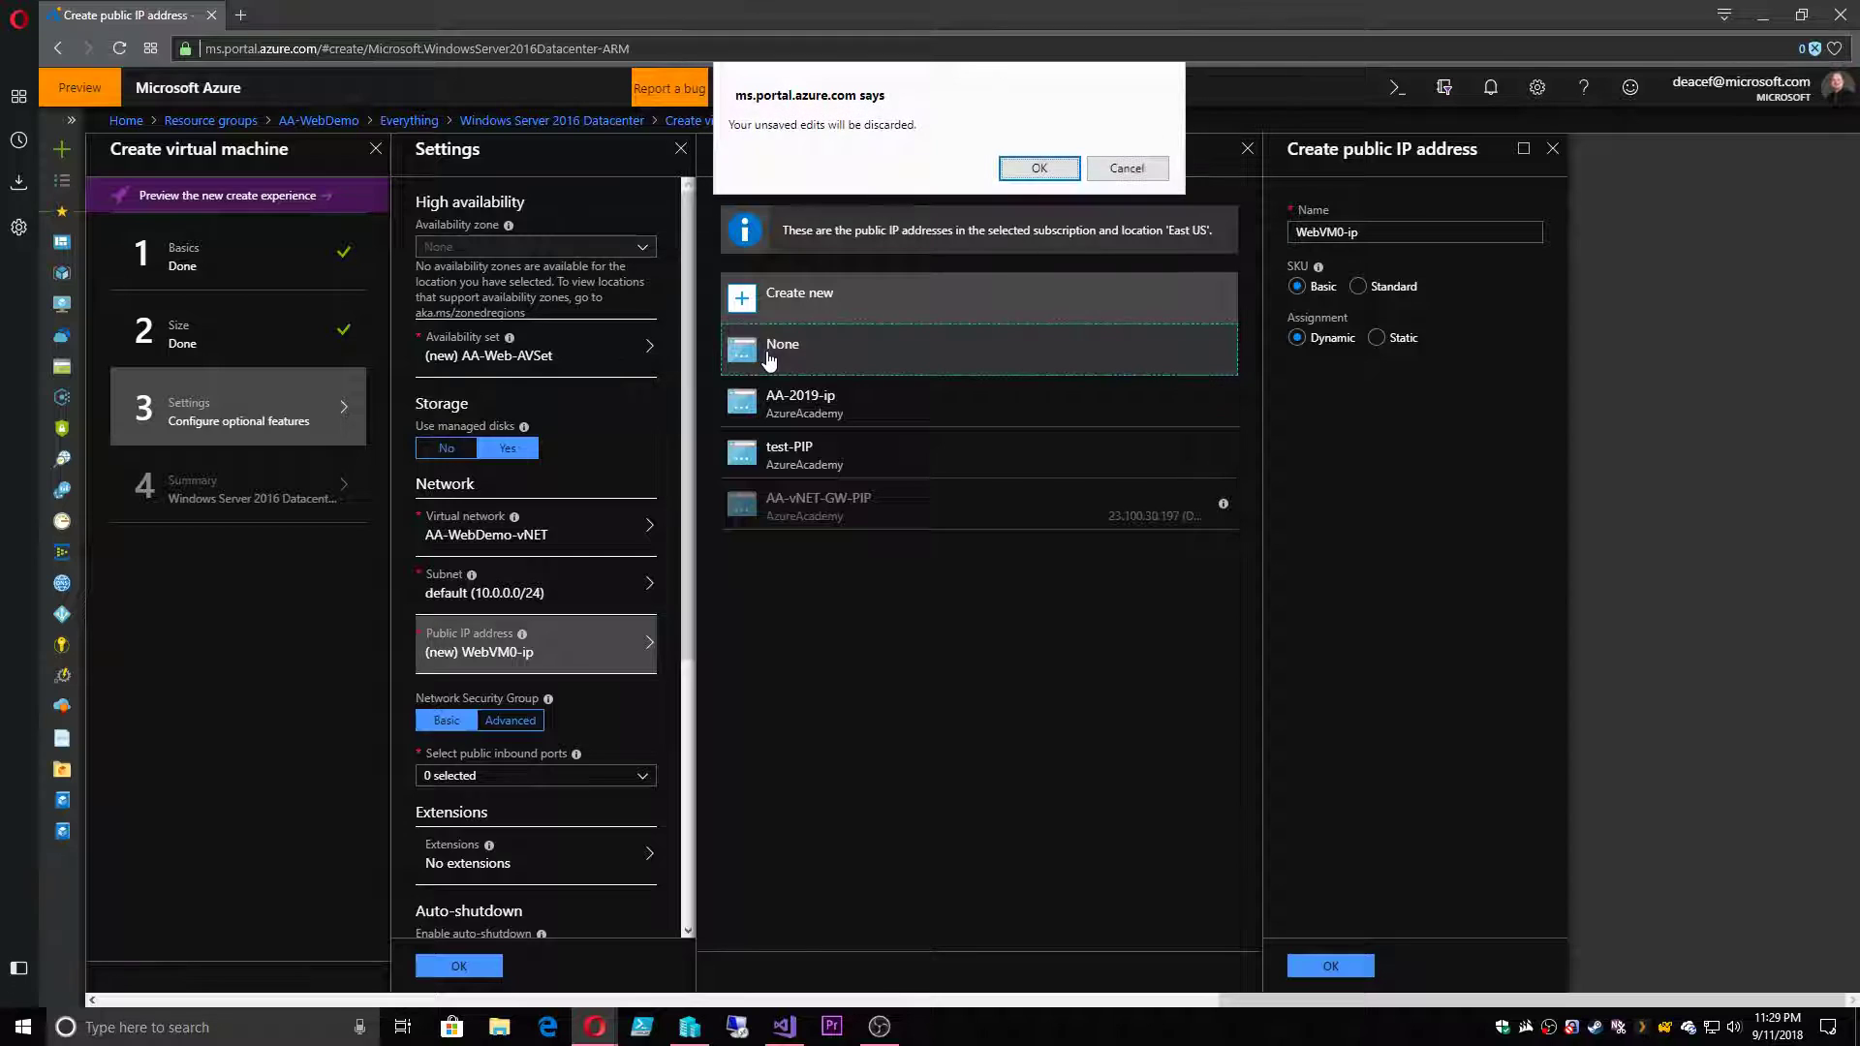
pyautogui.click(1036, 170)
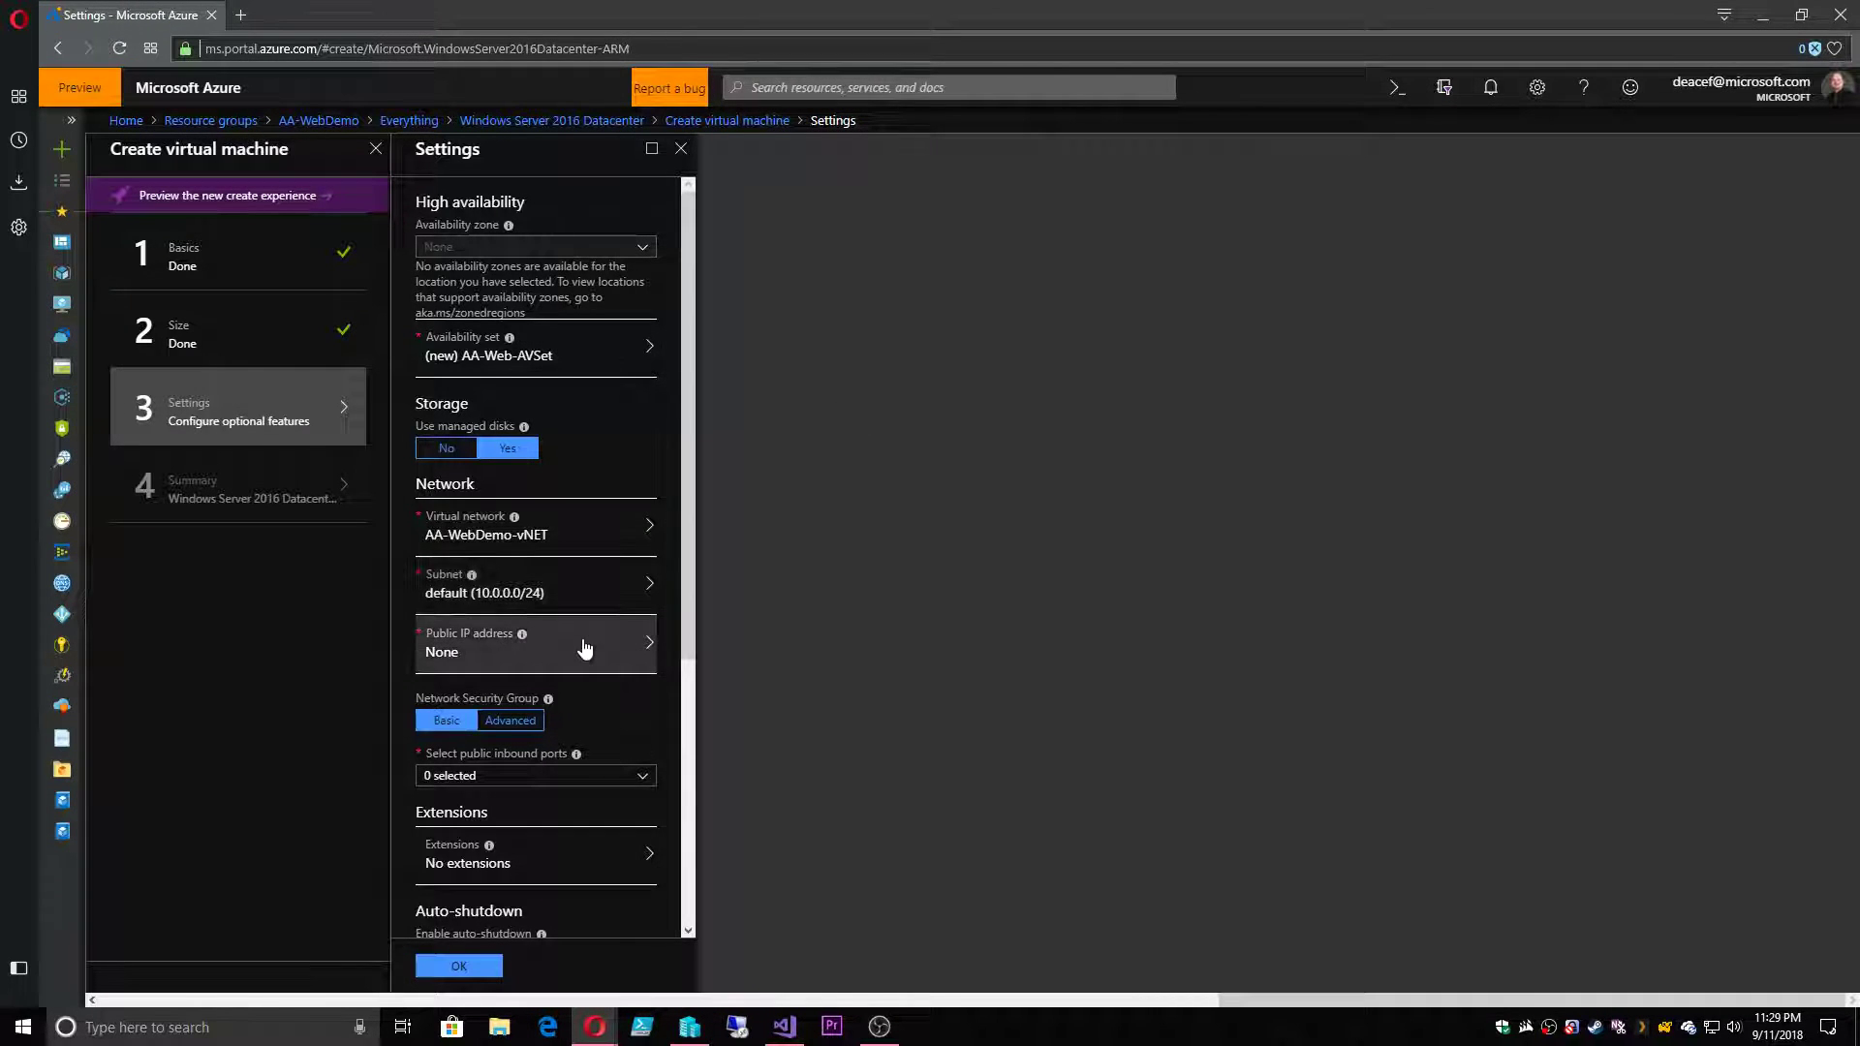
# - Allow HTTP and RDP (3389) as the public inbound ports in the VM's basic network security group
pyautogui.scroll(-5, 594, 651)
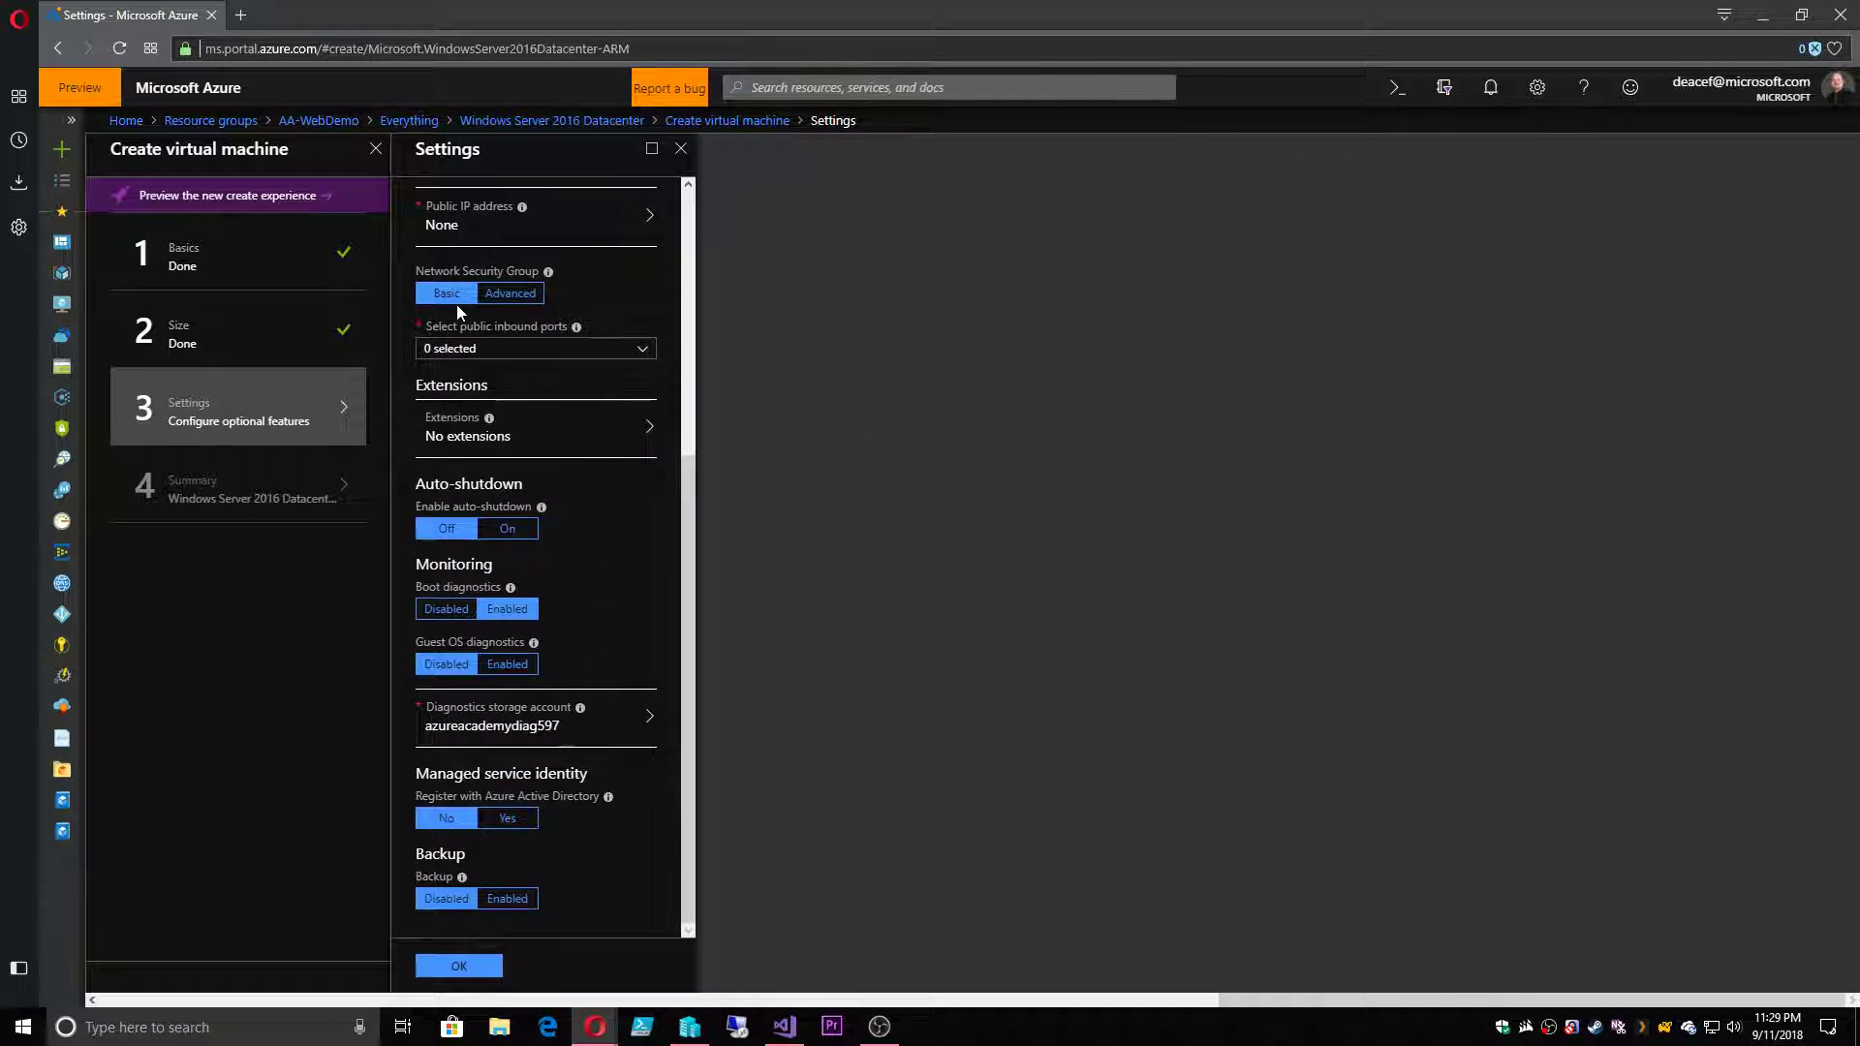
pyautogui.click(488, 349)
pyautogui.click(433, 395)
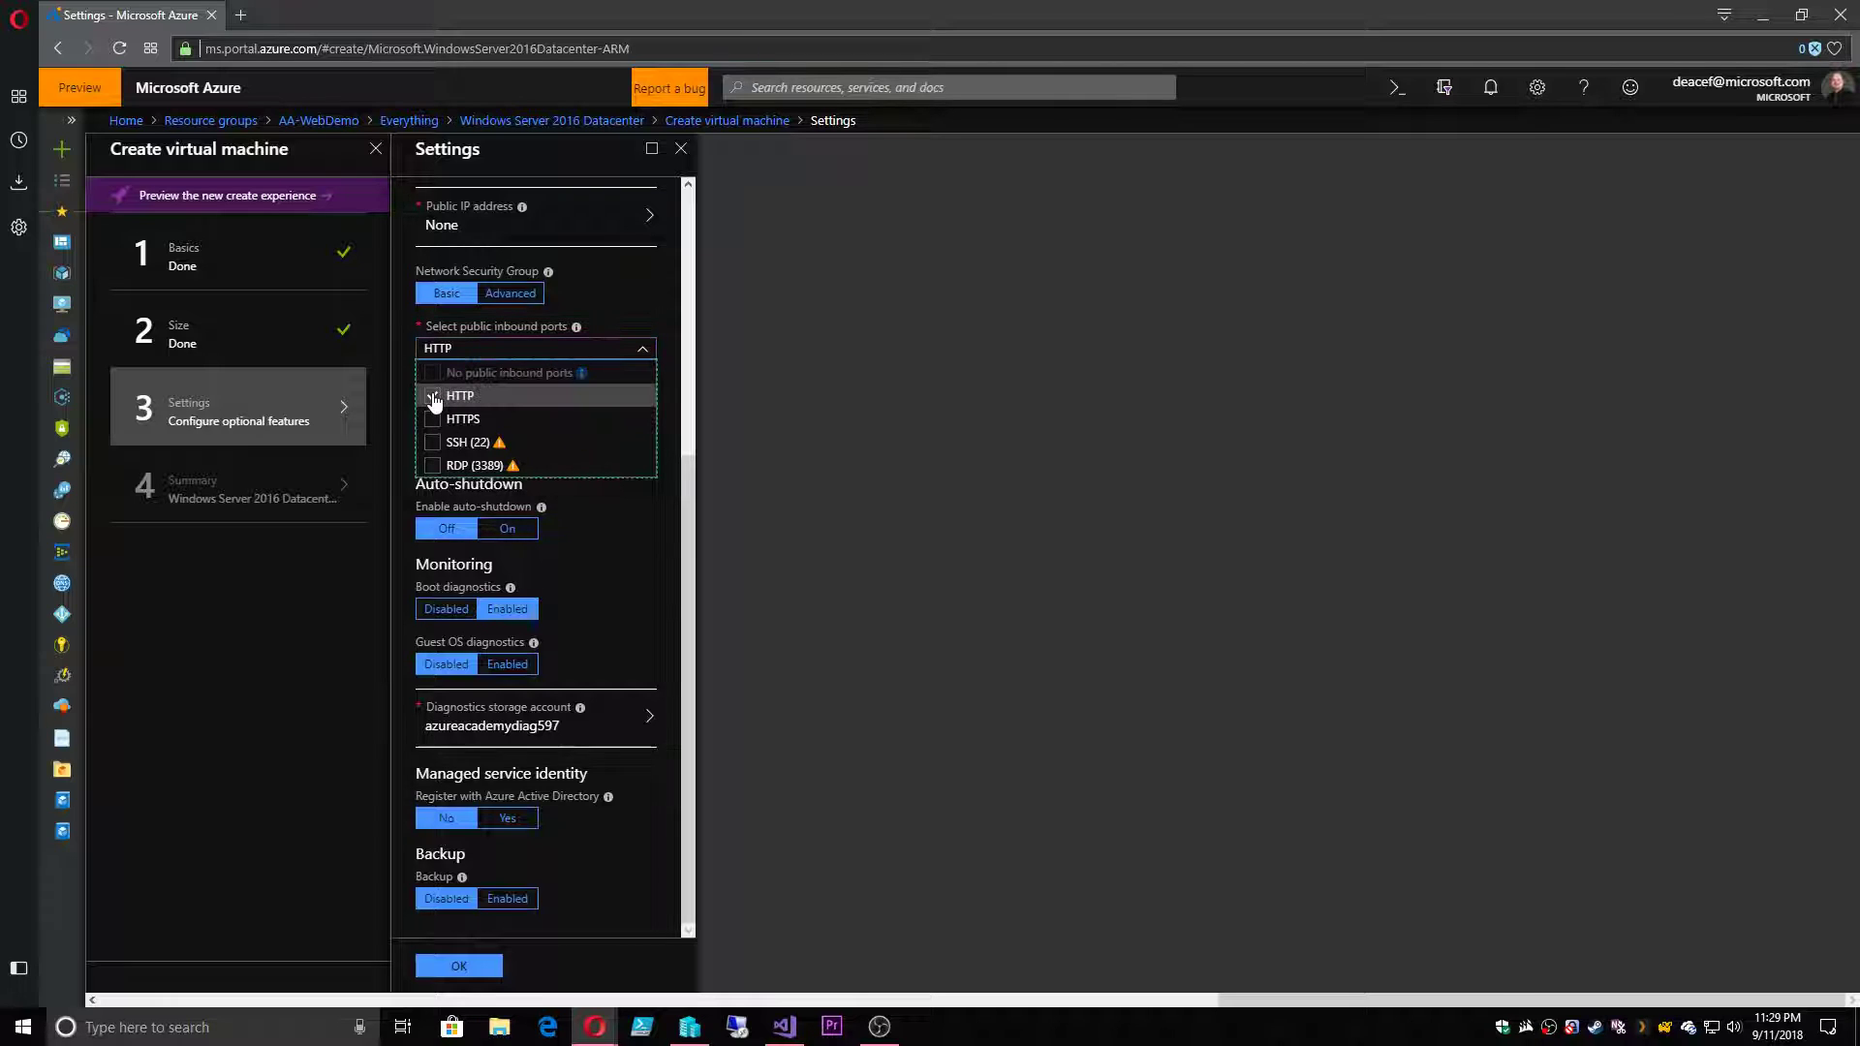
pyautogui.click(432, 466)
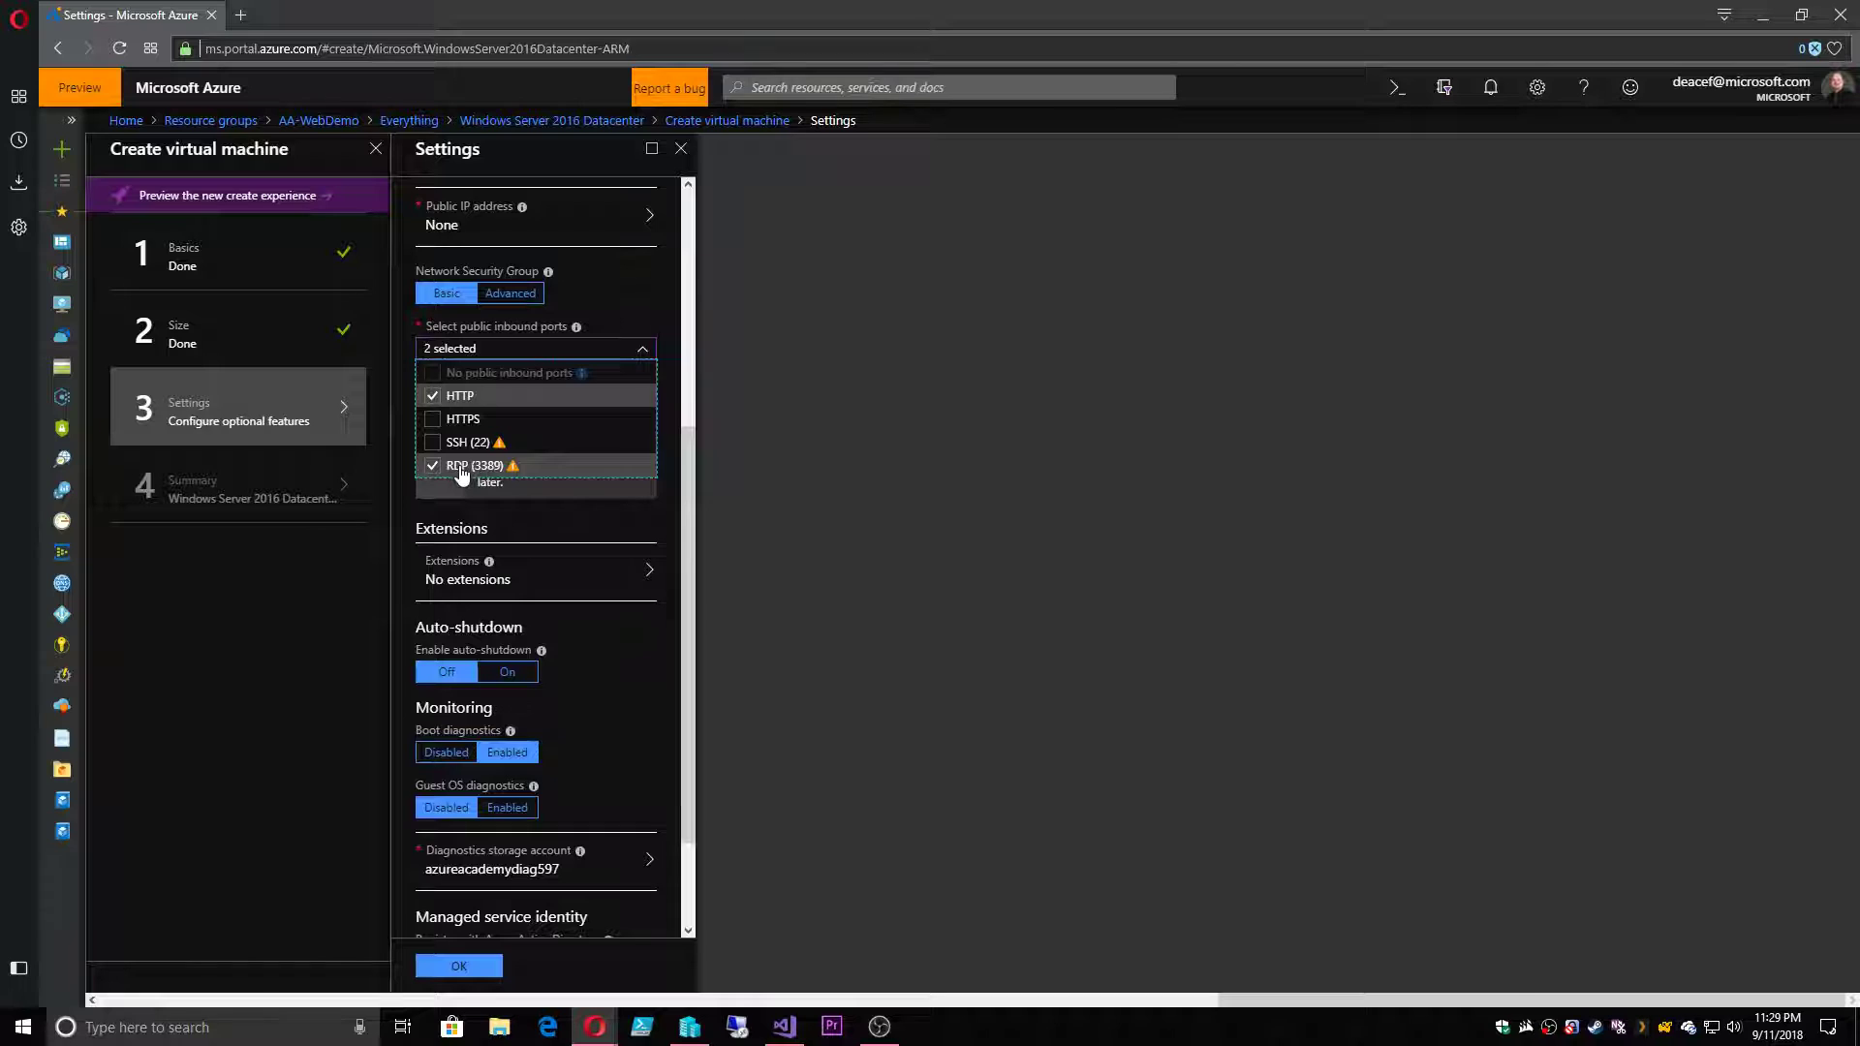
pyautogui.click(605, 296)
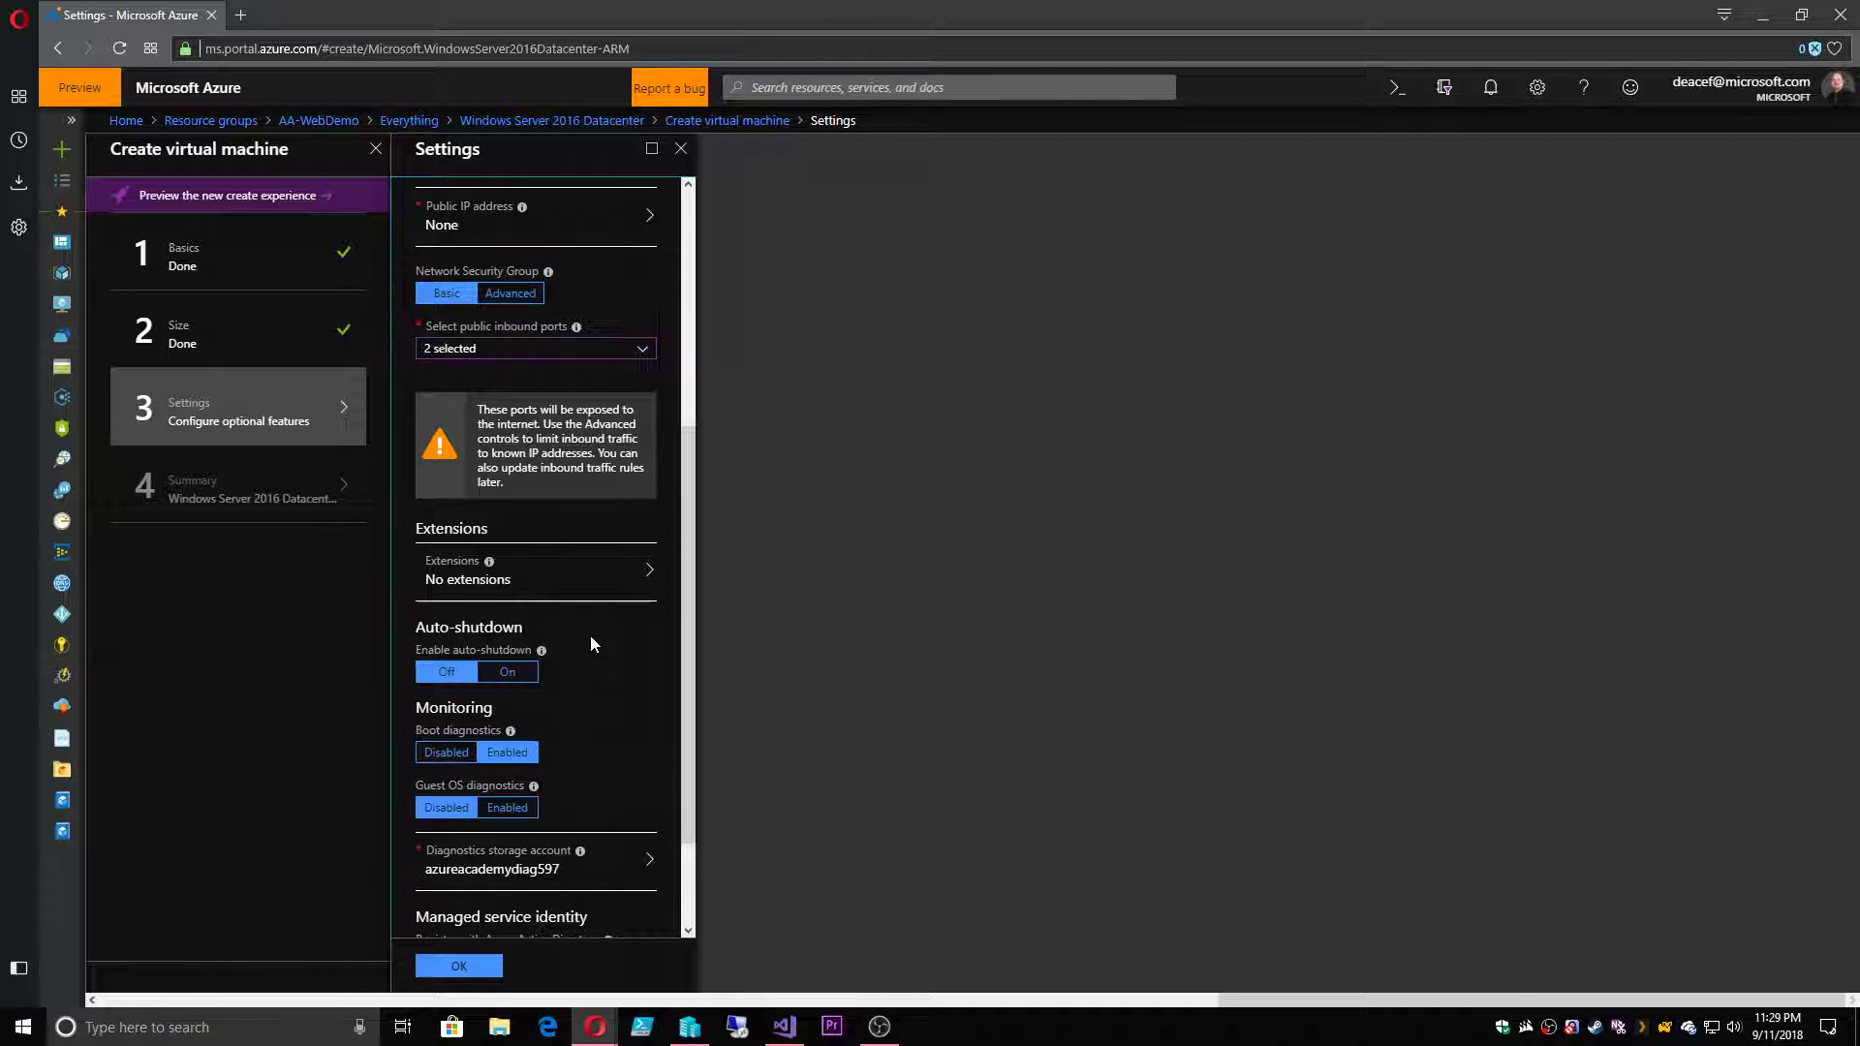
# - Accept the remaining optional VM settings with their defaults and create the virtual machine from the summary
pyautogui.scroll(-2, 585, 647)
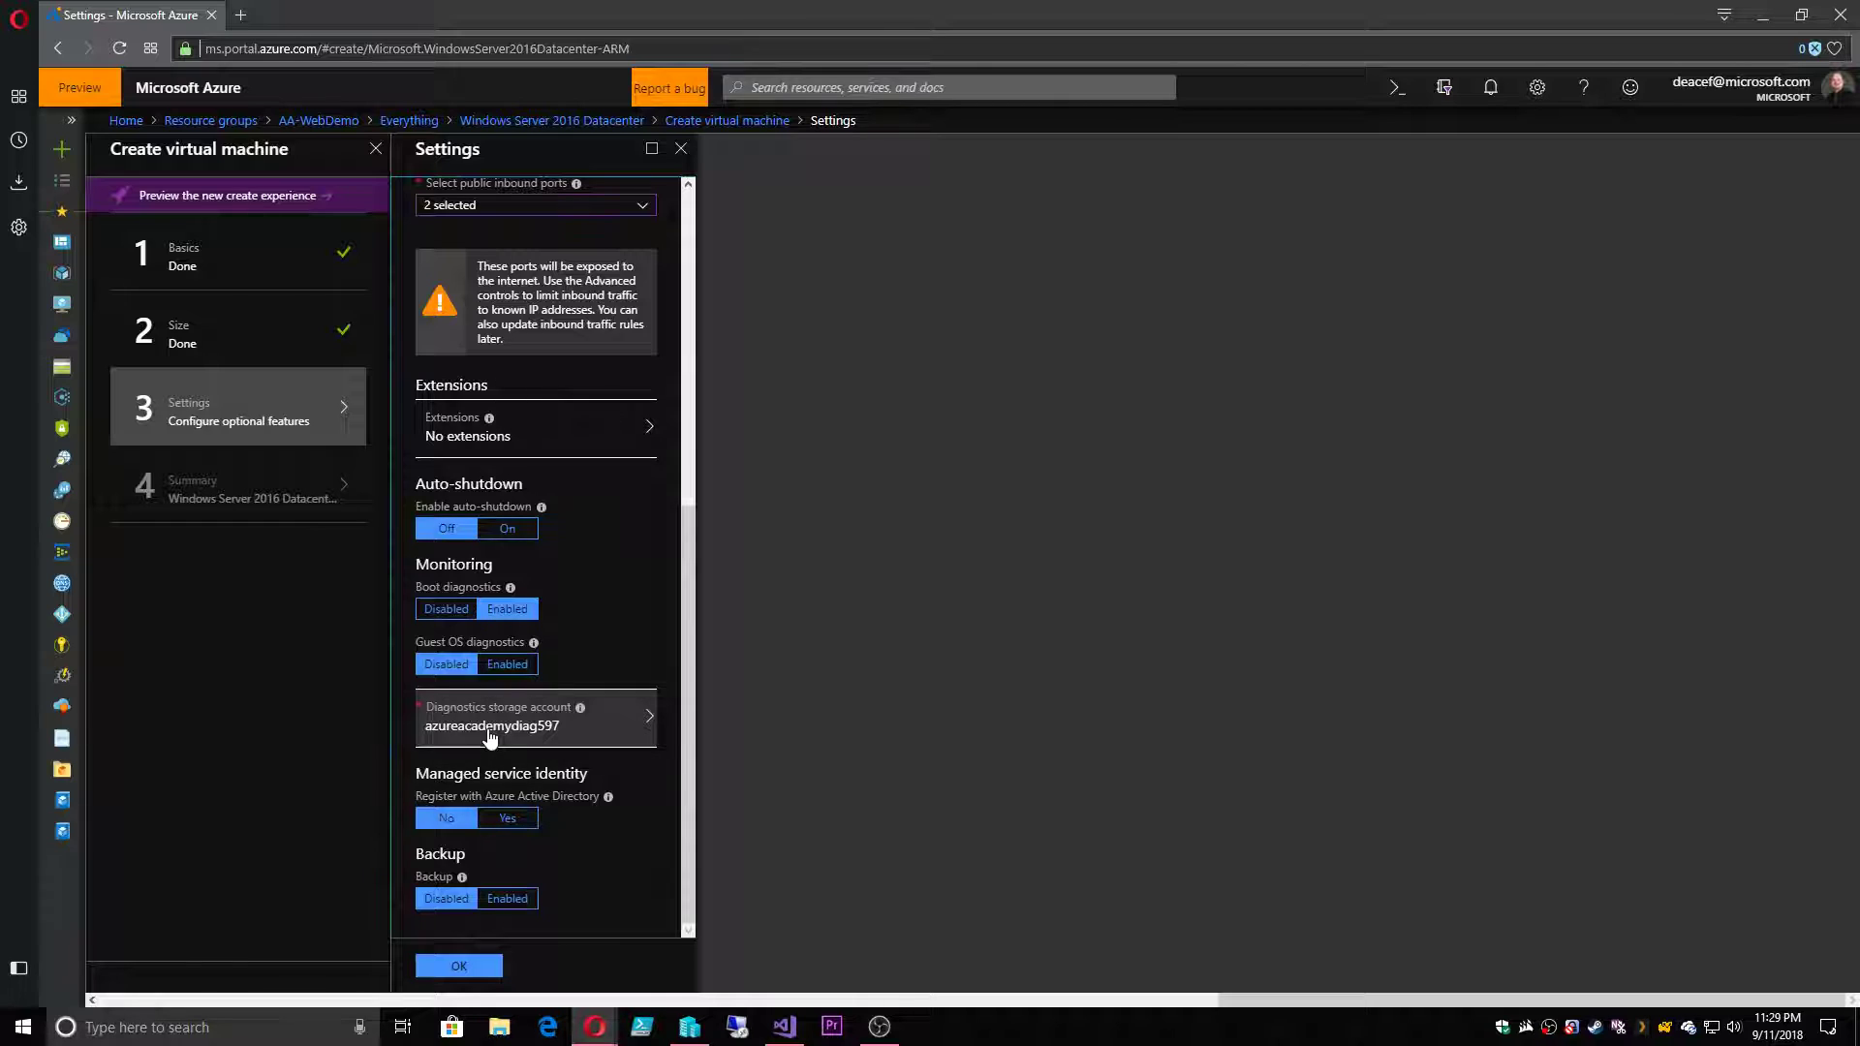
pyautogui.click(460, 966)
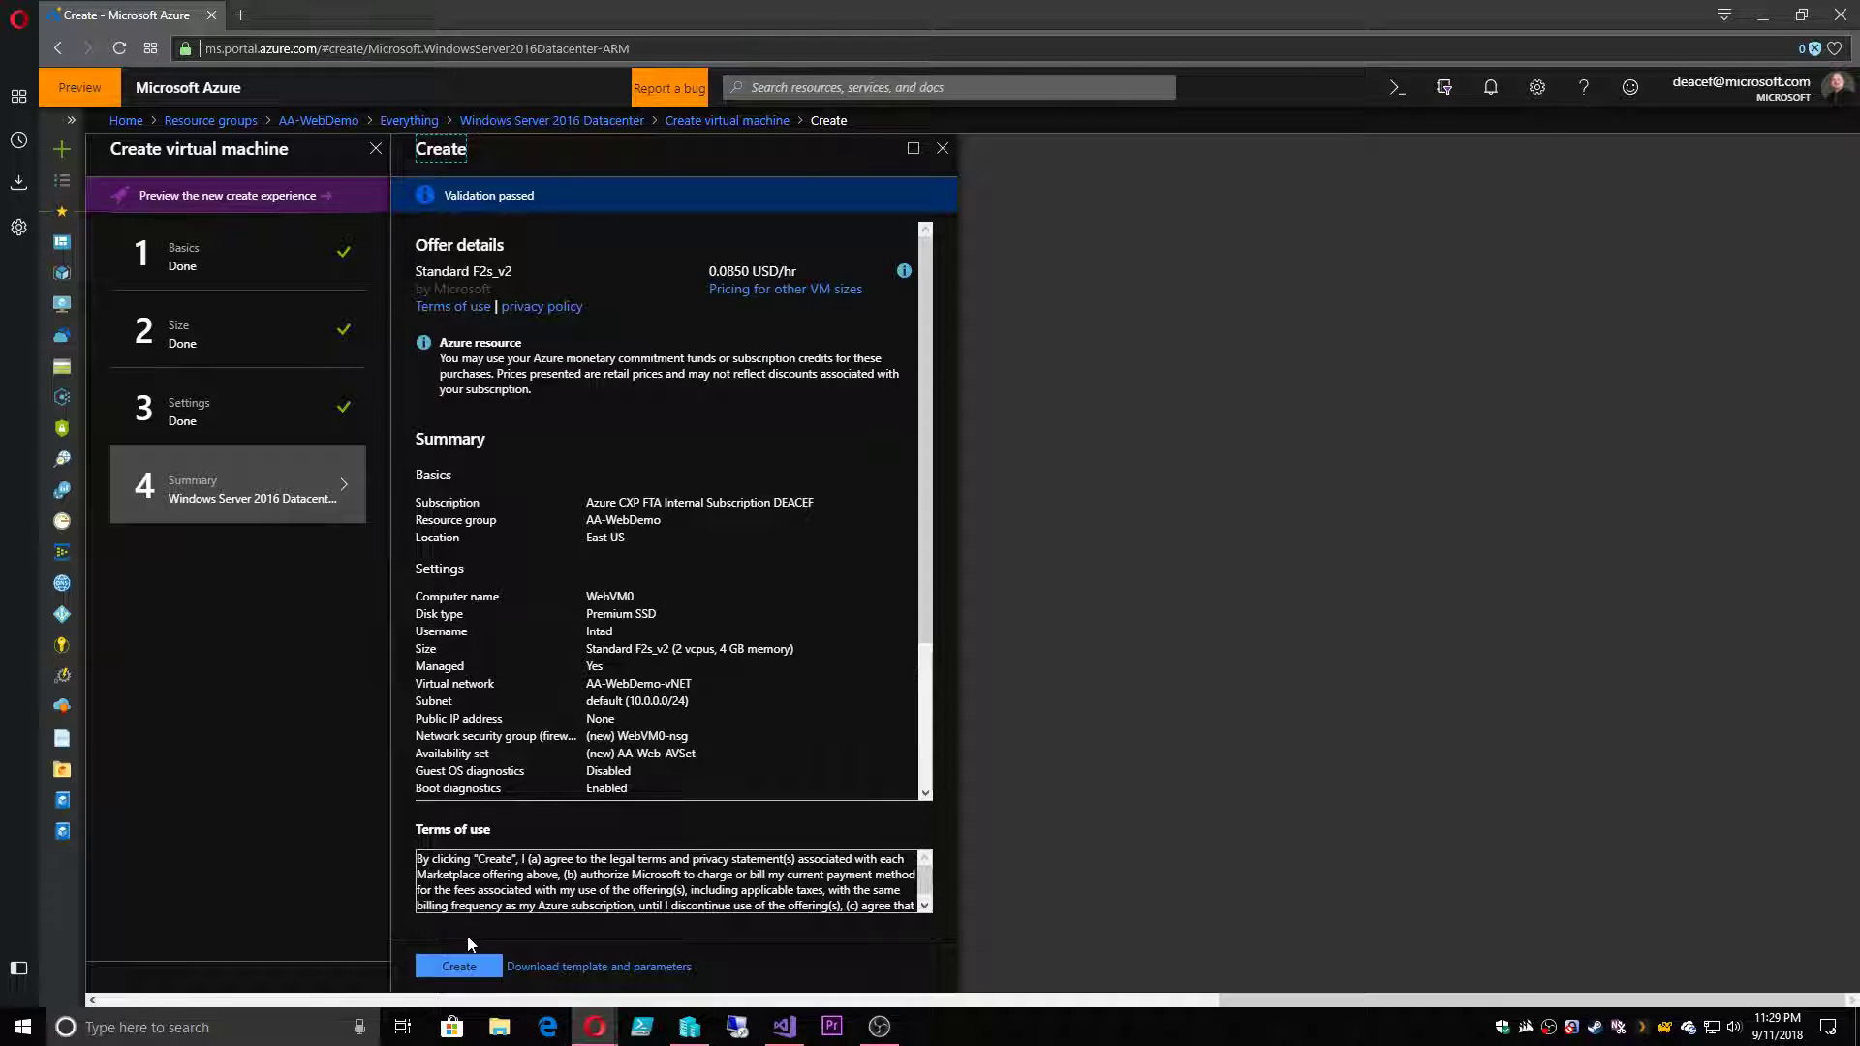
pyautogui.click(469, 967)
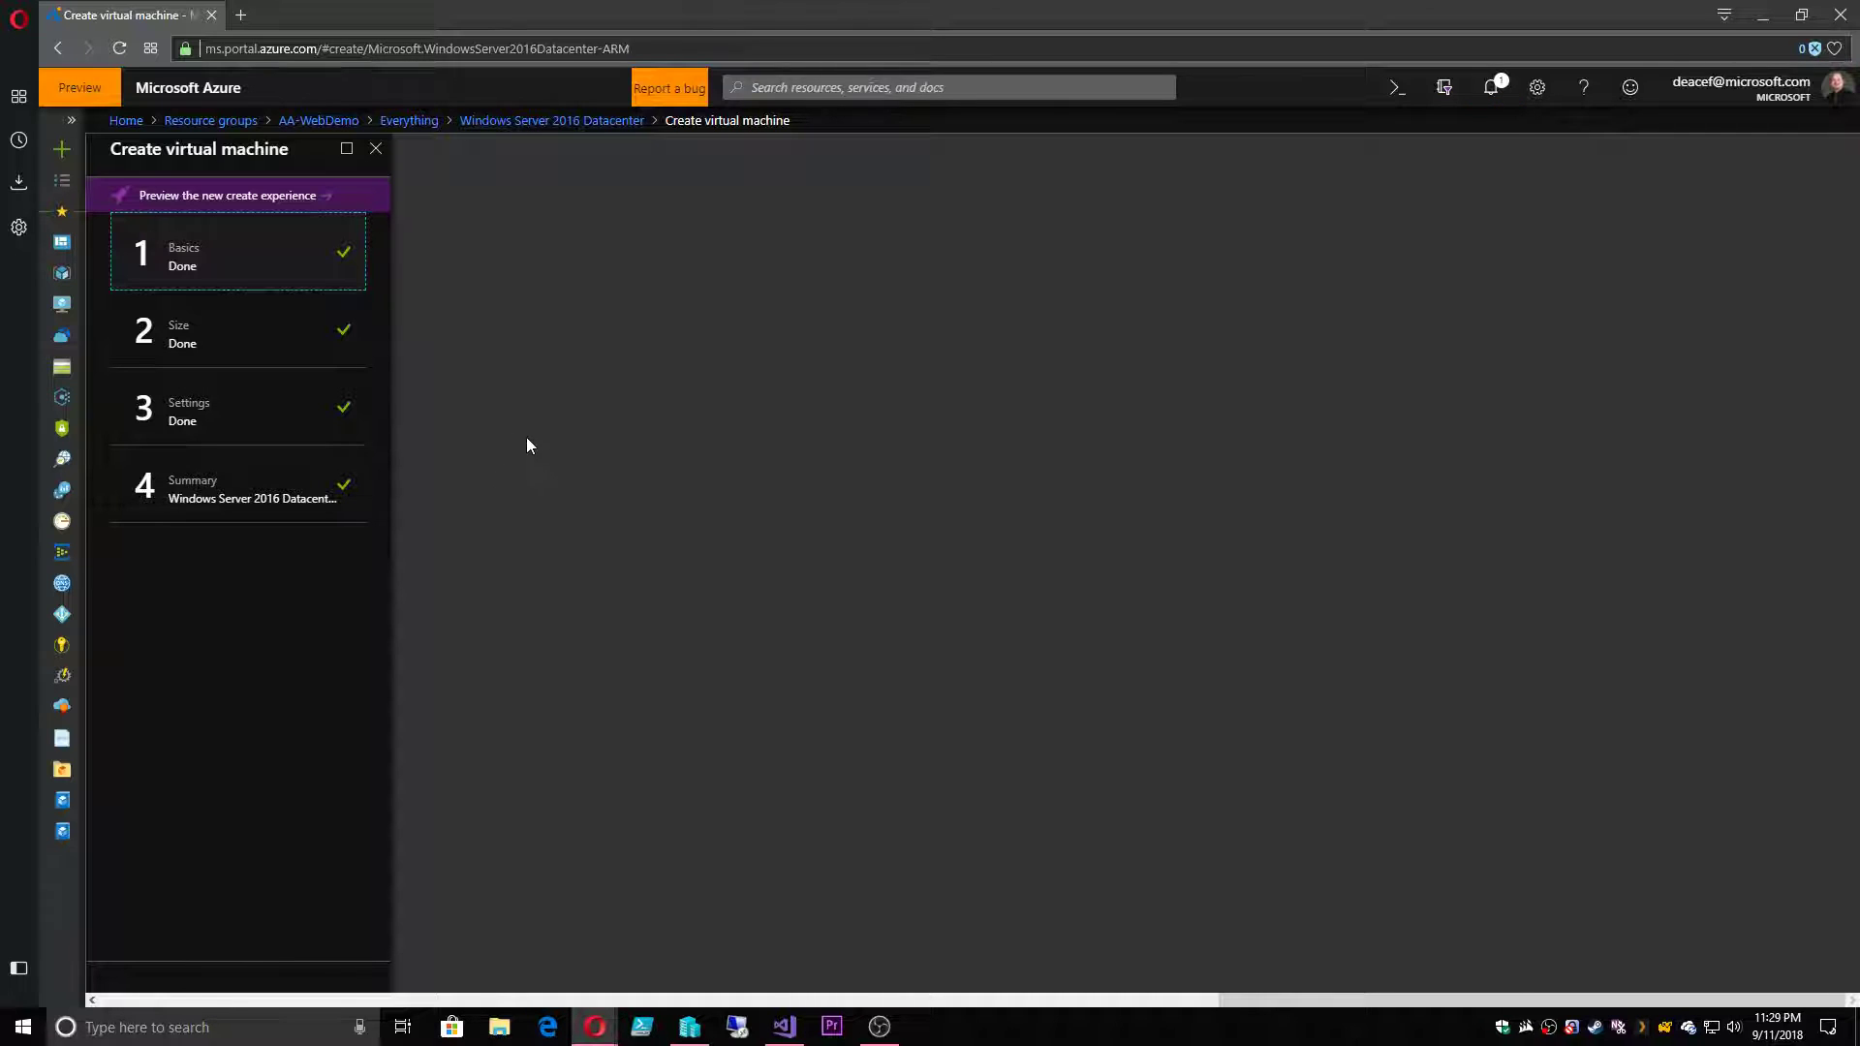
# - Open the Windows Server 2016 Datacenter deployment from the AA-WebDemo resource group's deployment history
pyautogui.click(316, 120)
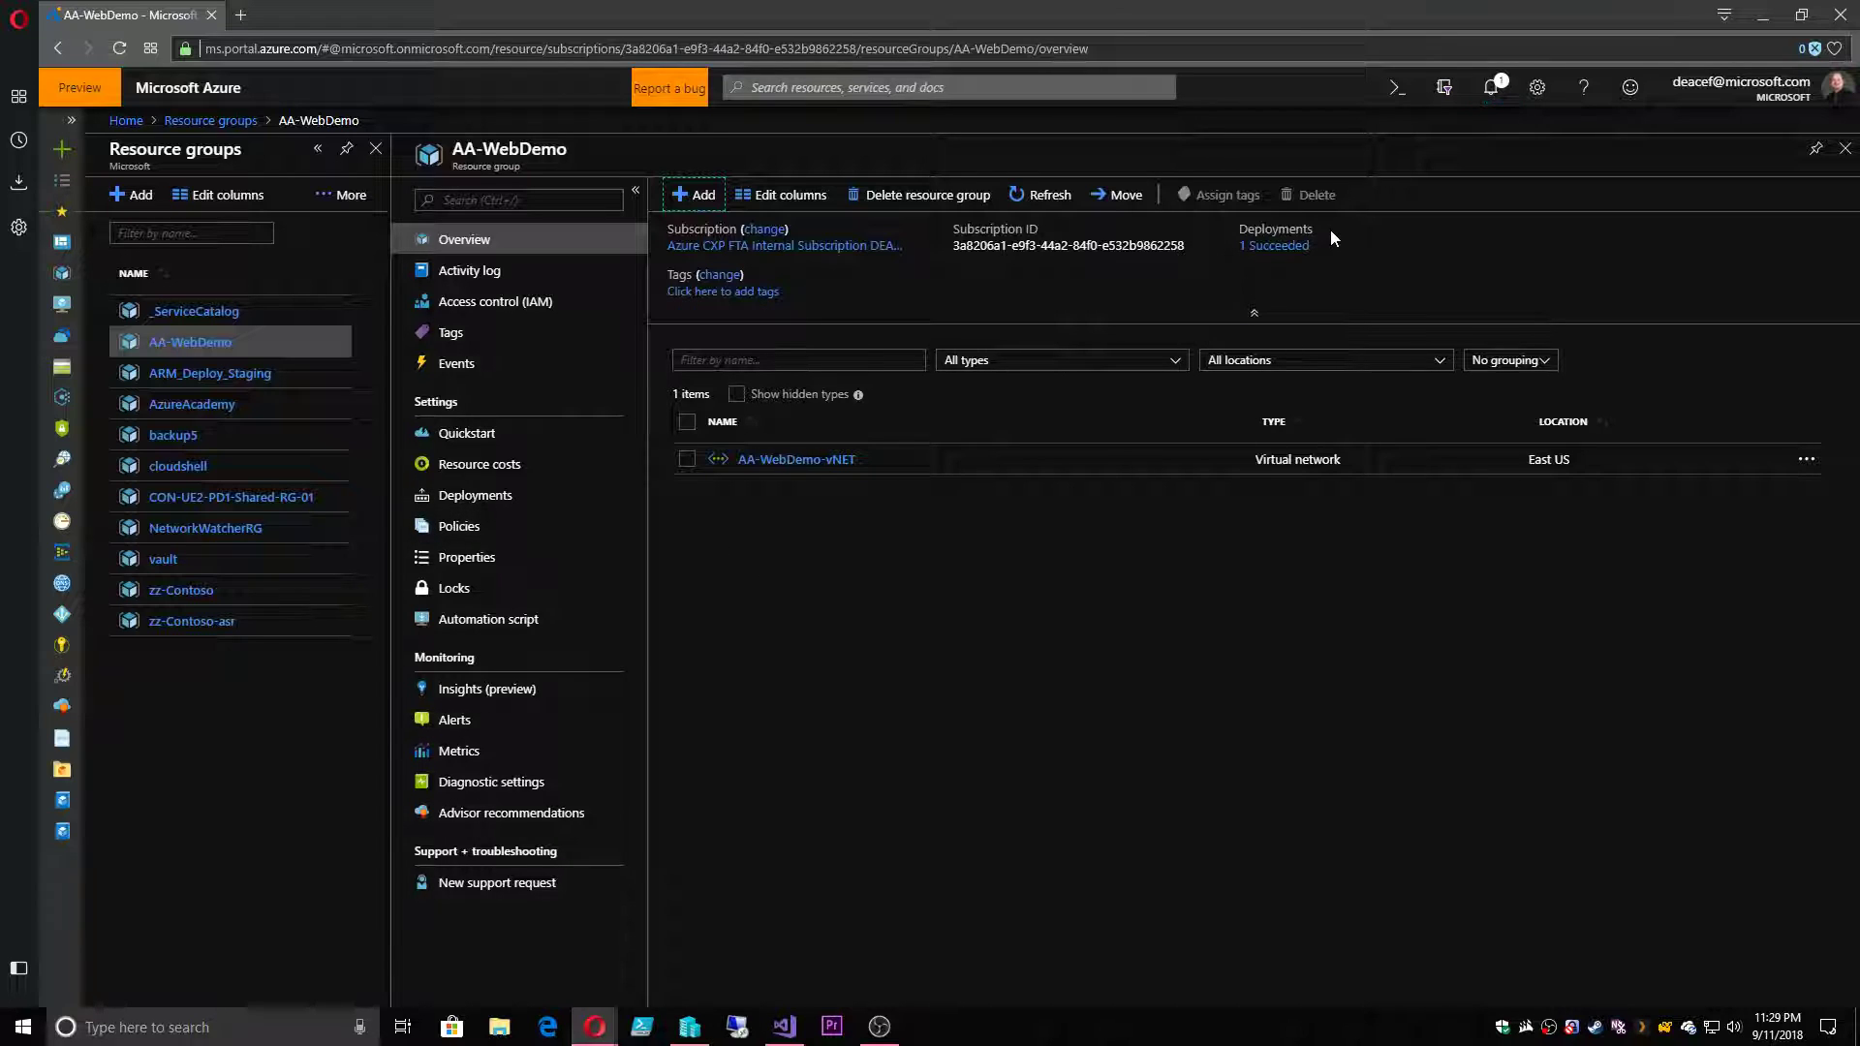
pyautogui.click(1279, 248)
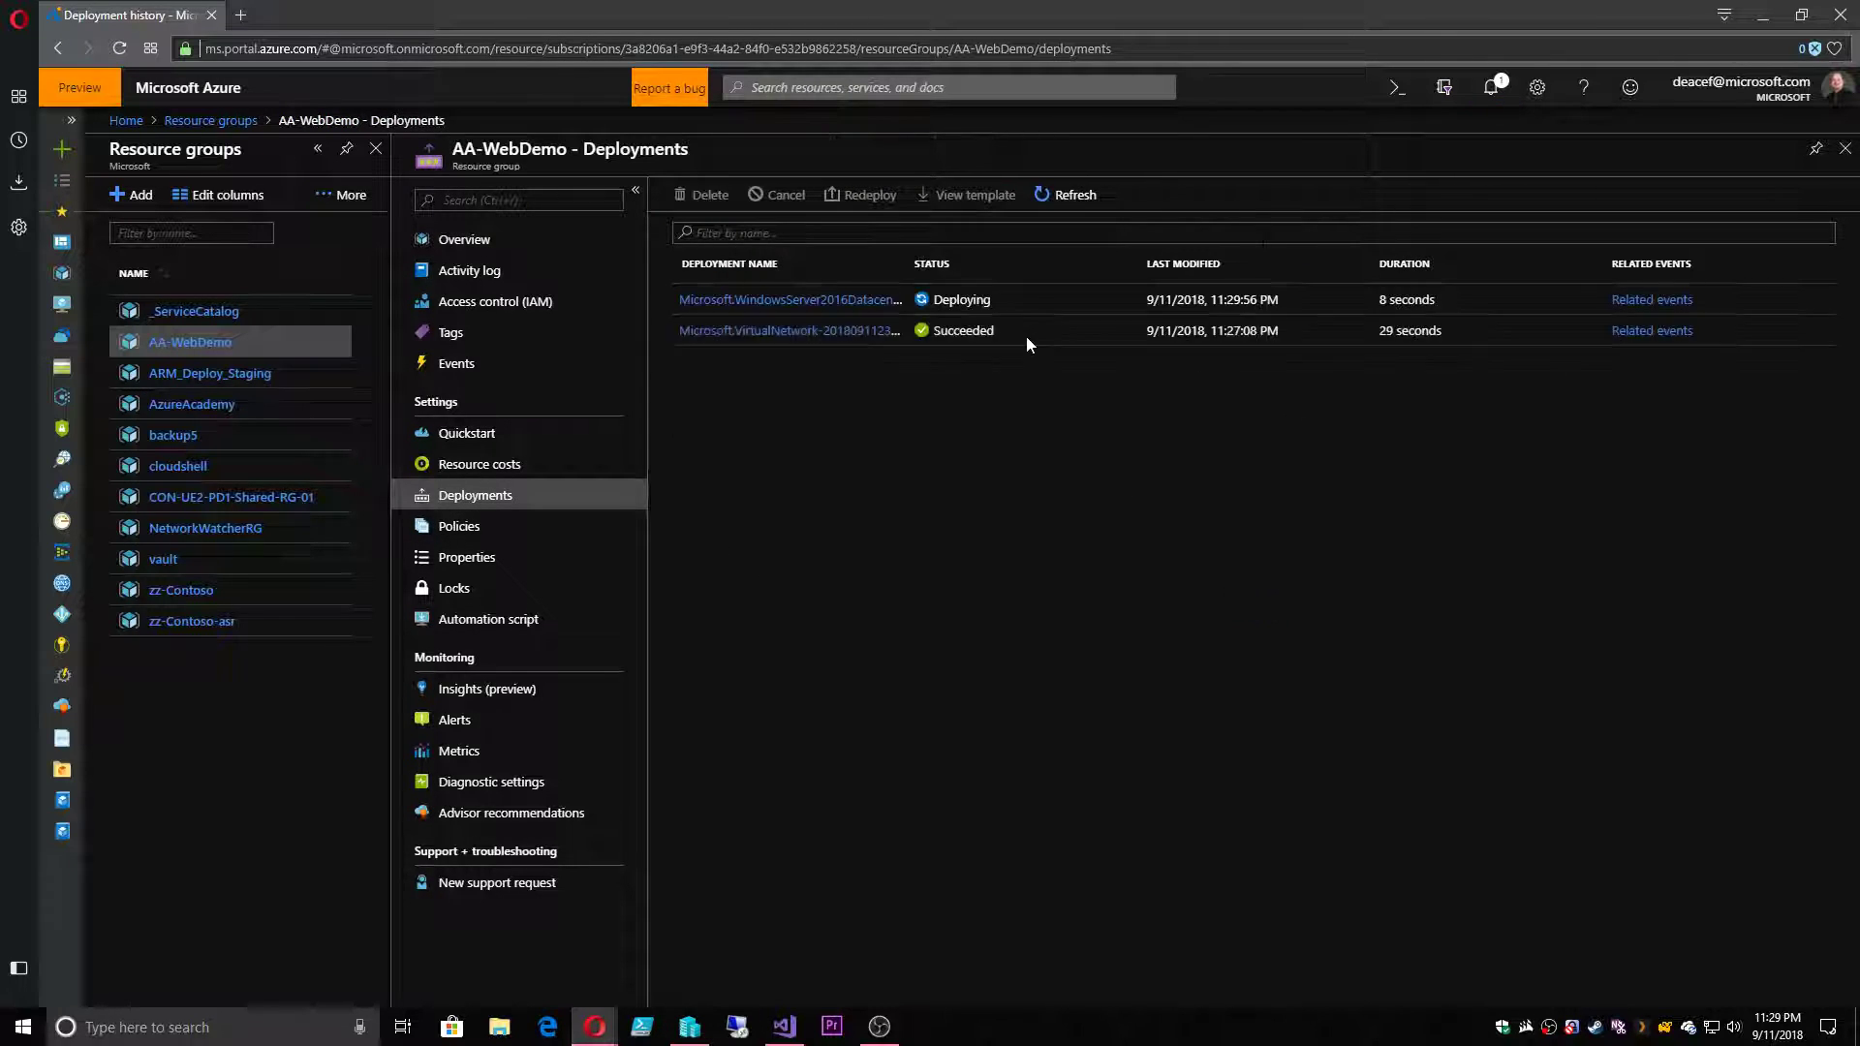
pyautogui.click(843, 304)
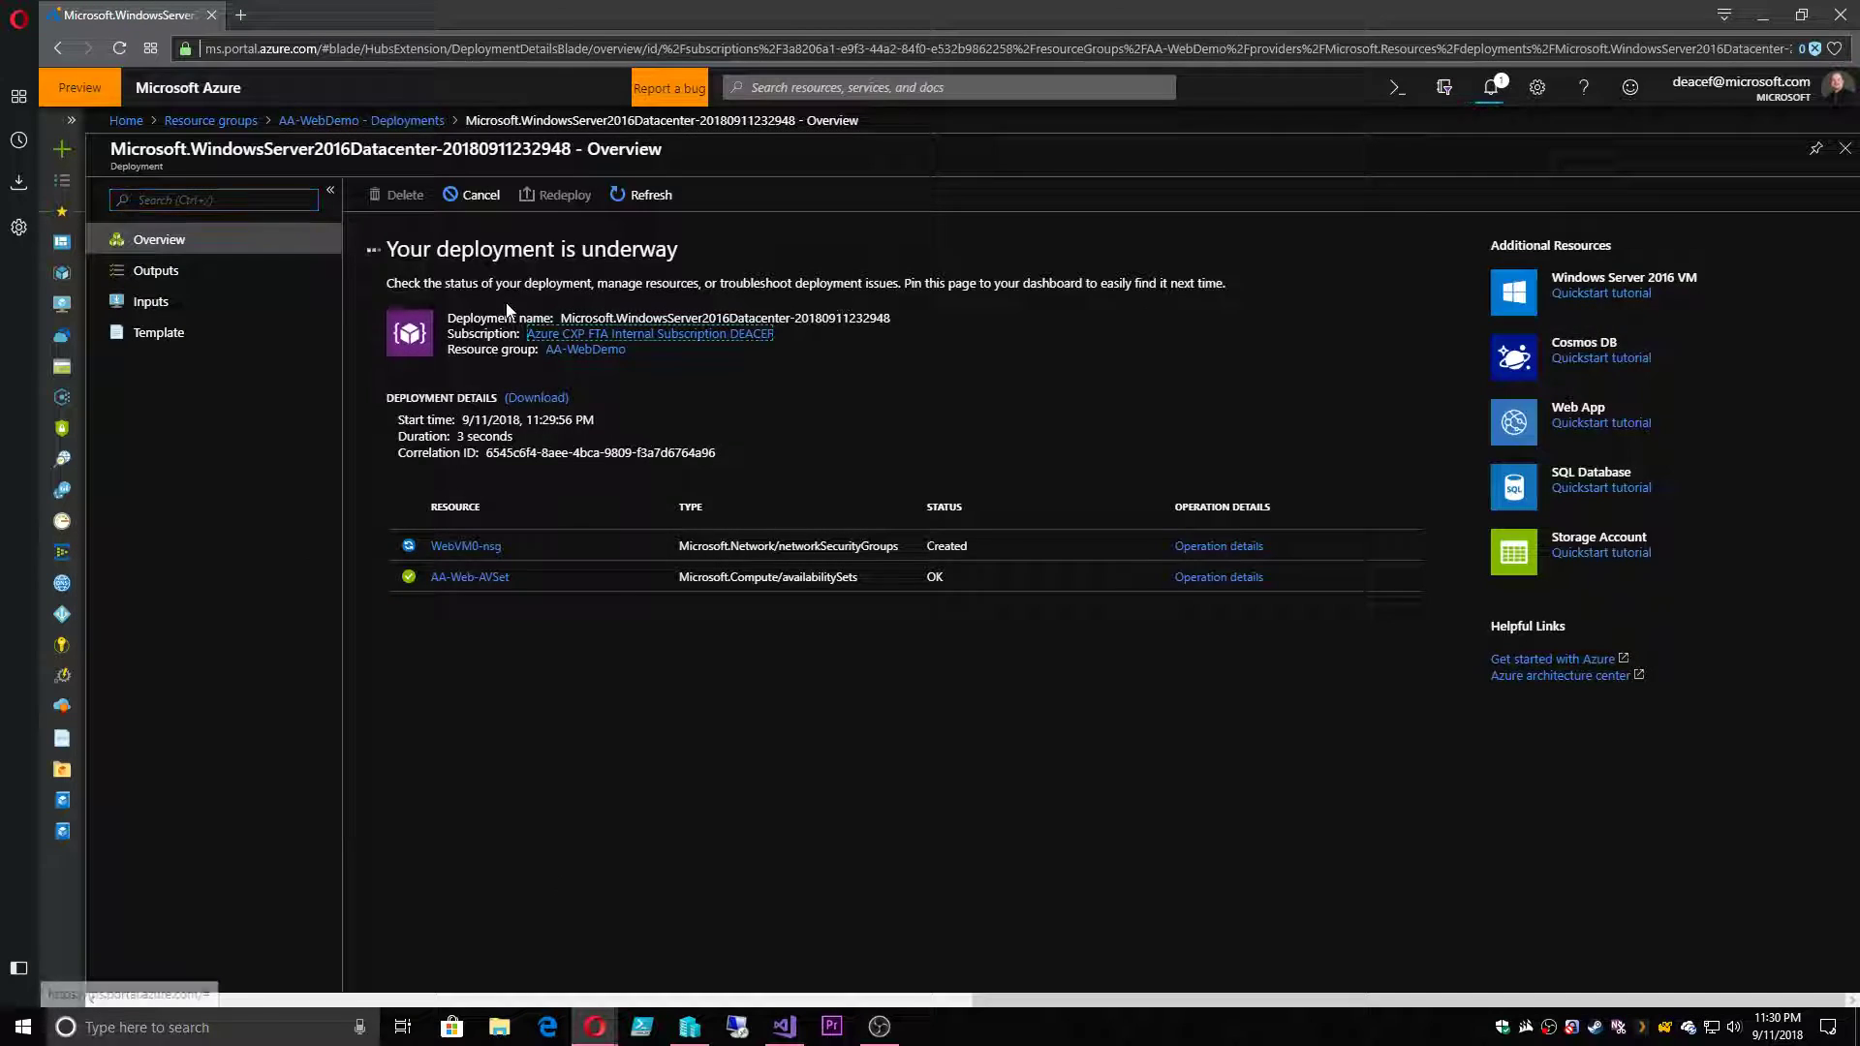
# - Examine the deployment's template code, including its virtual machine, availability set, network interface and network security group resources
pyautogui.click(155, 332)
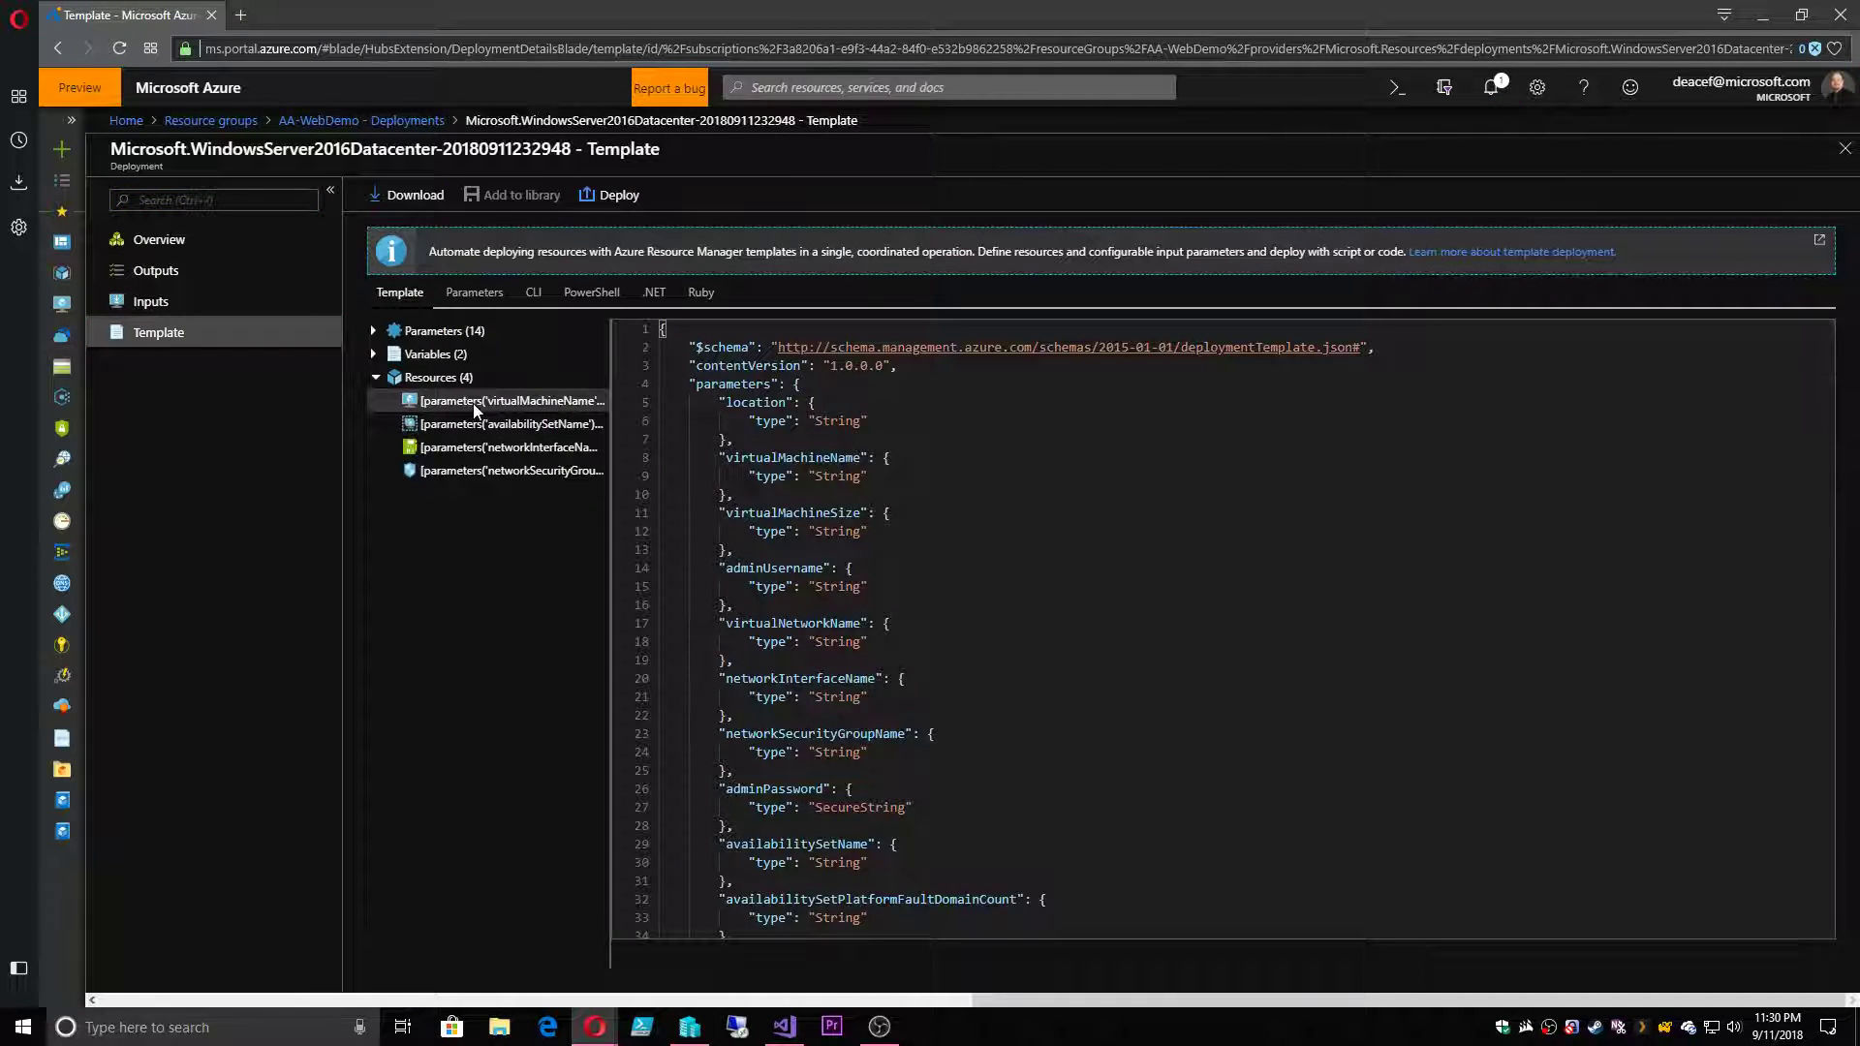
pyautogui.click(930, 414)
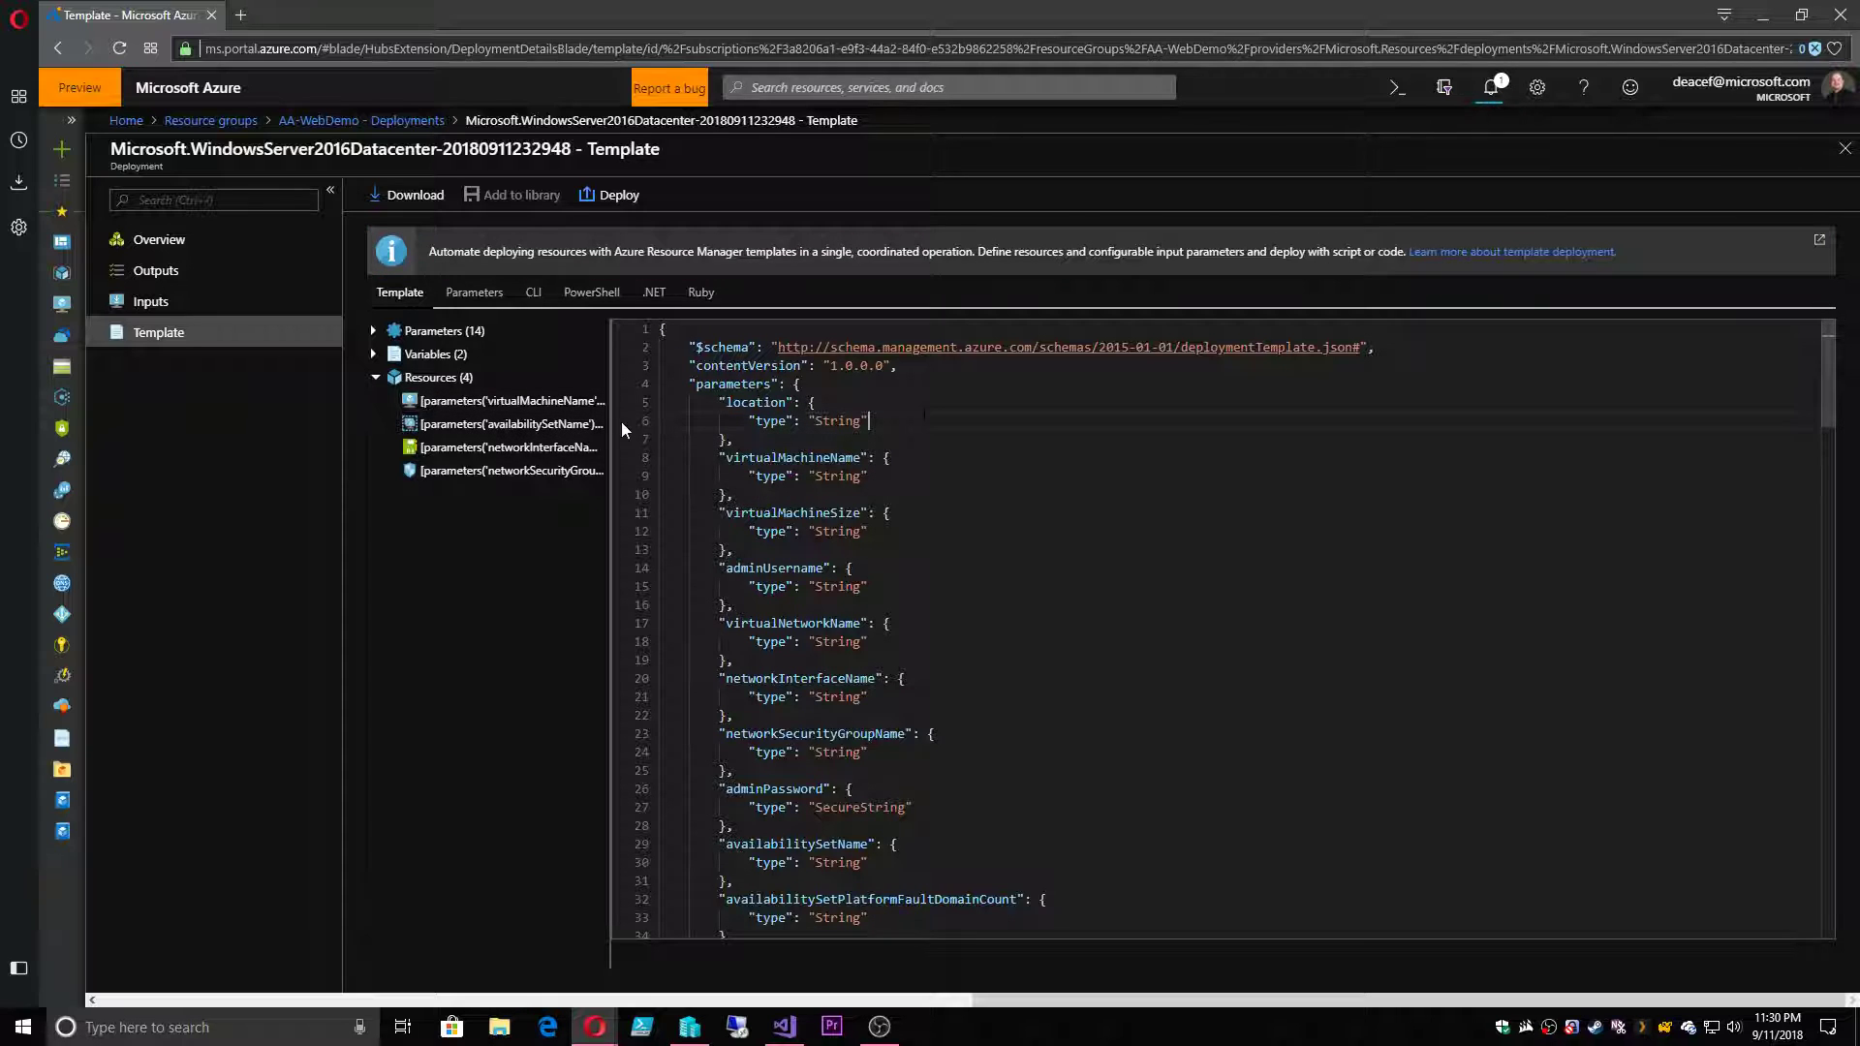
pyautogui.click(479, 400)
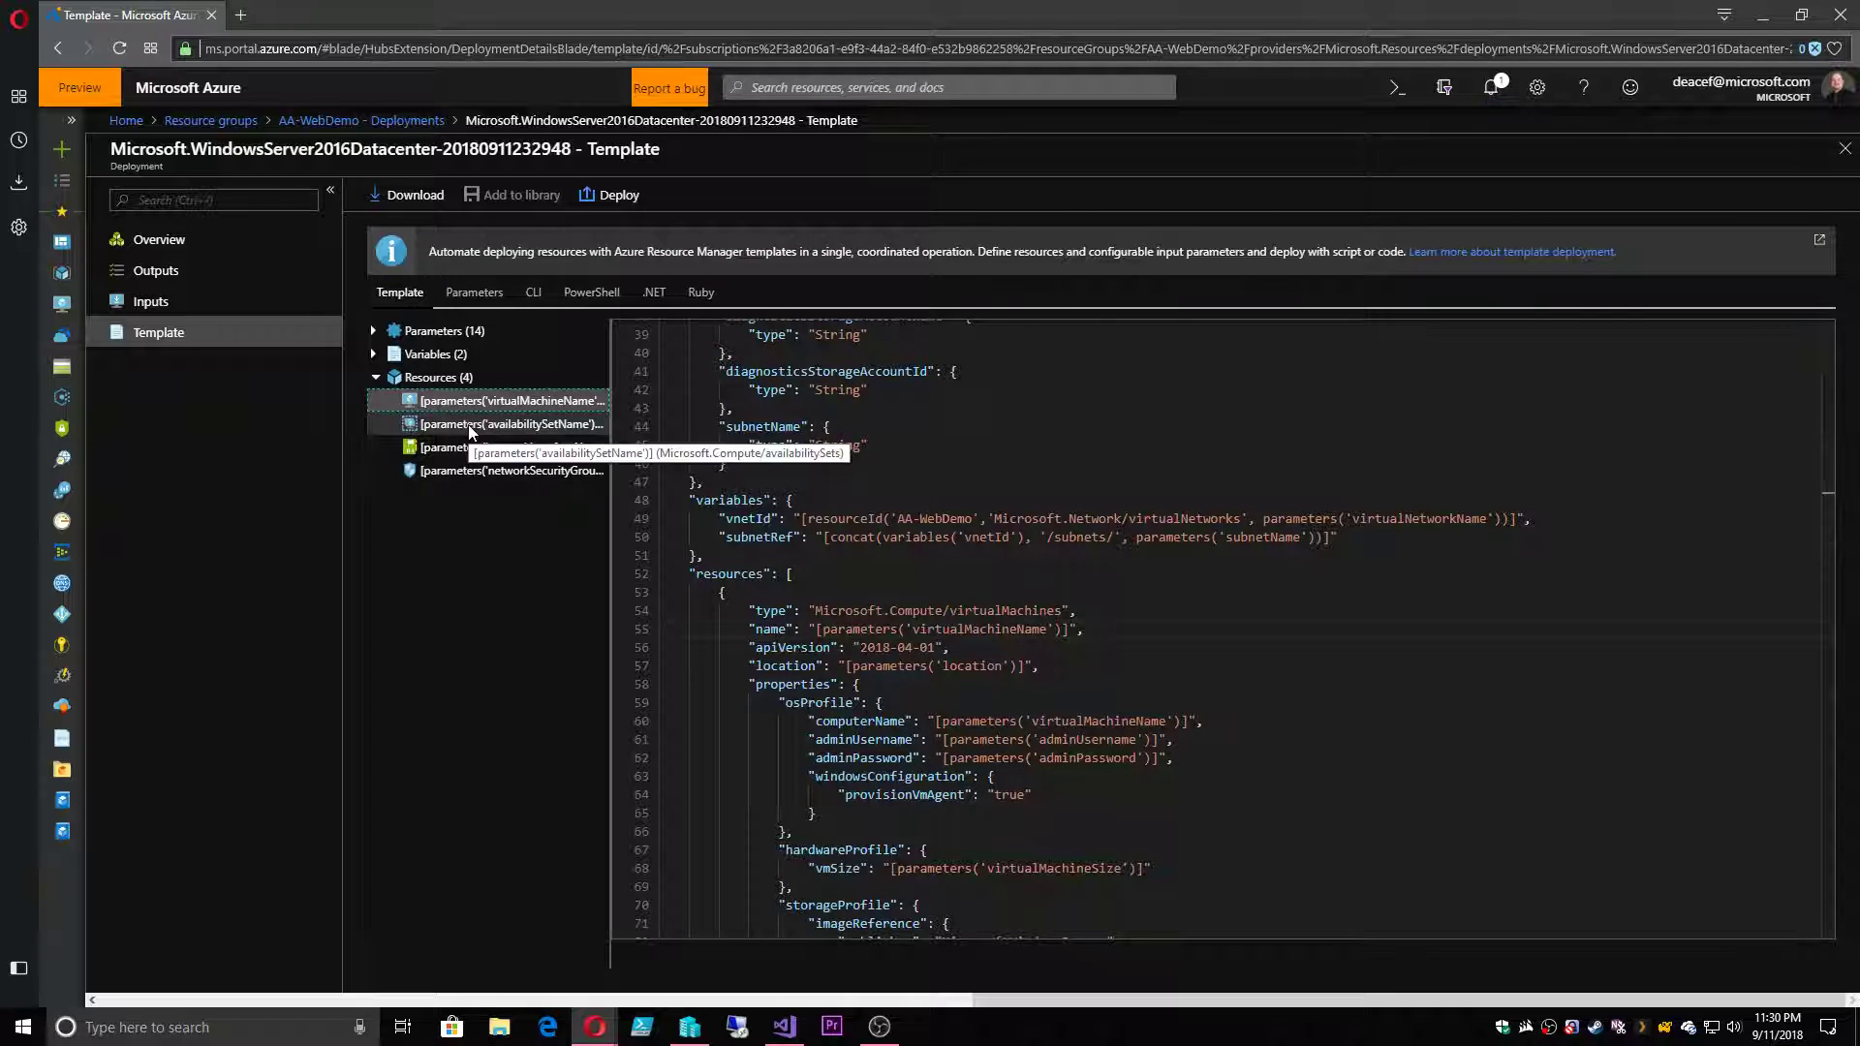
pyautogui.click(479, 425)
pyautogui.click(446, 449)
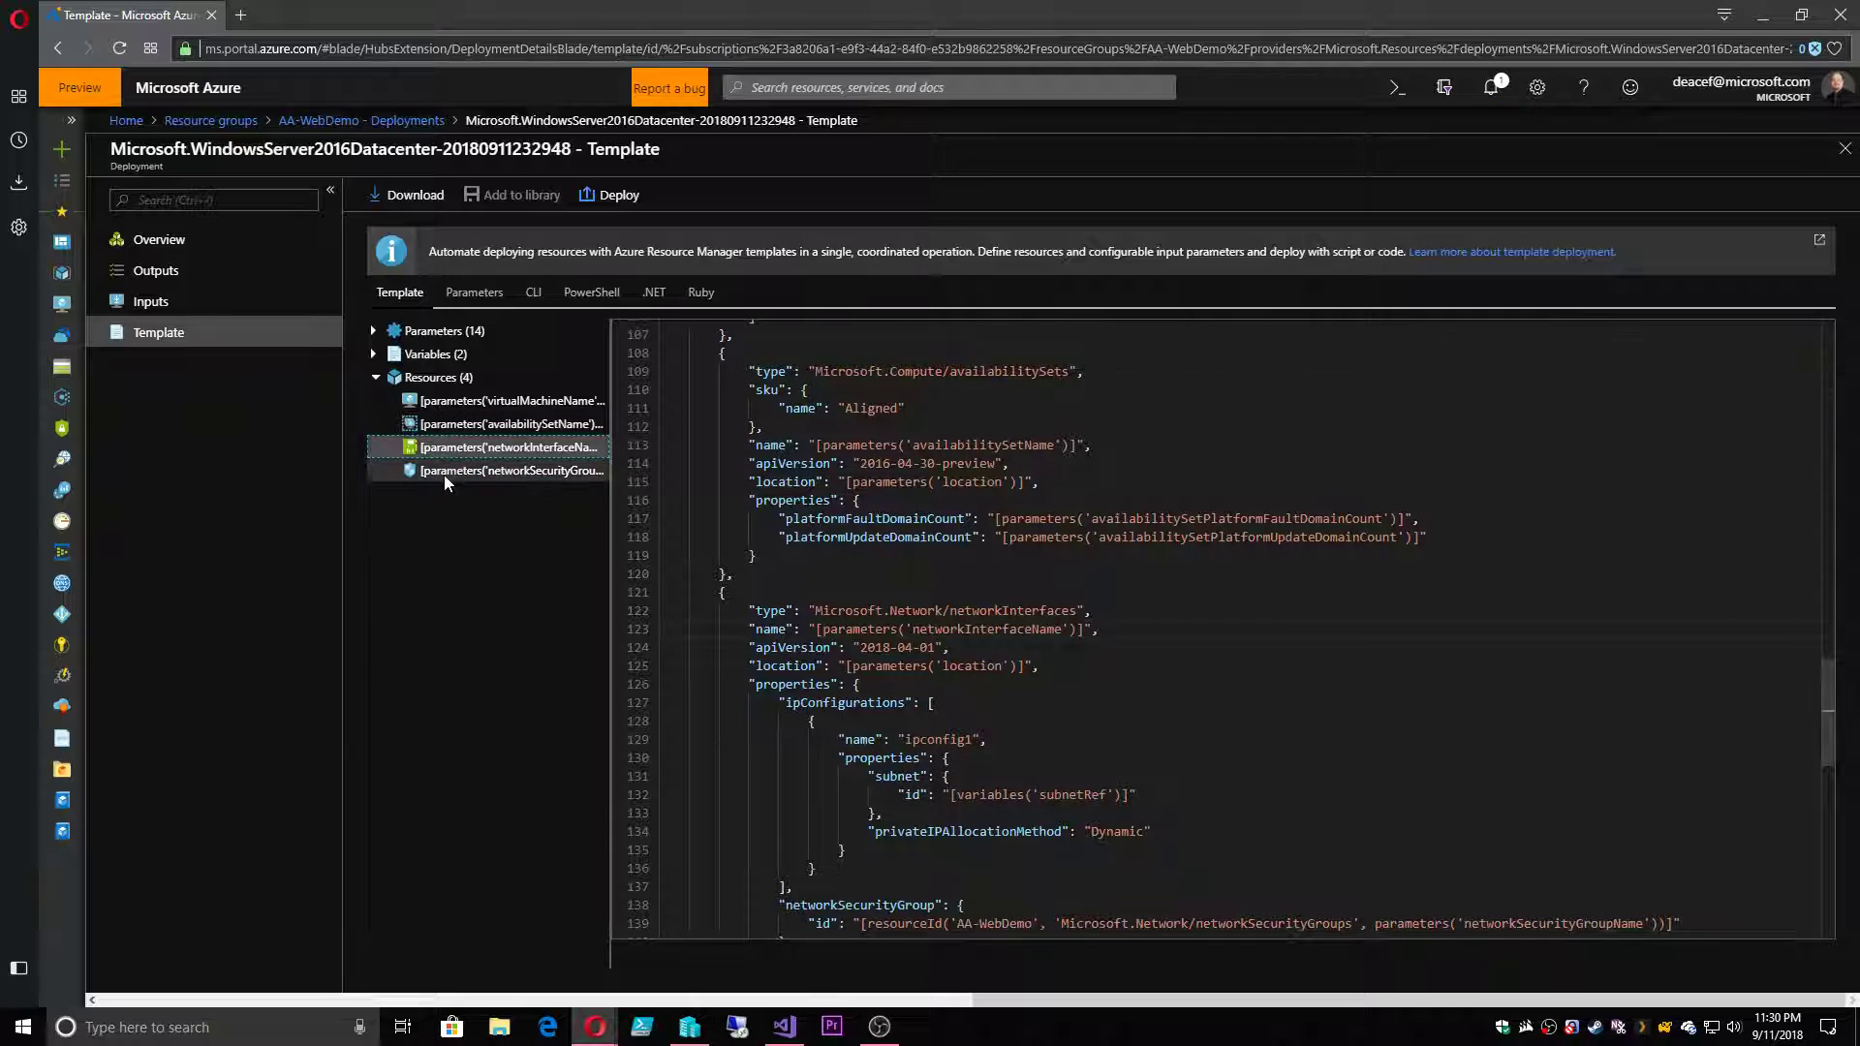
pyautogui.click(444, 473)
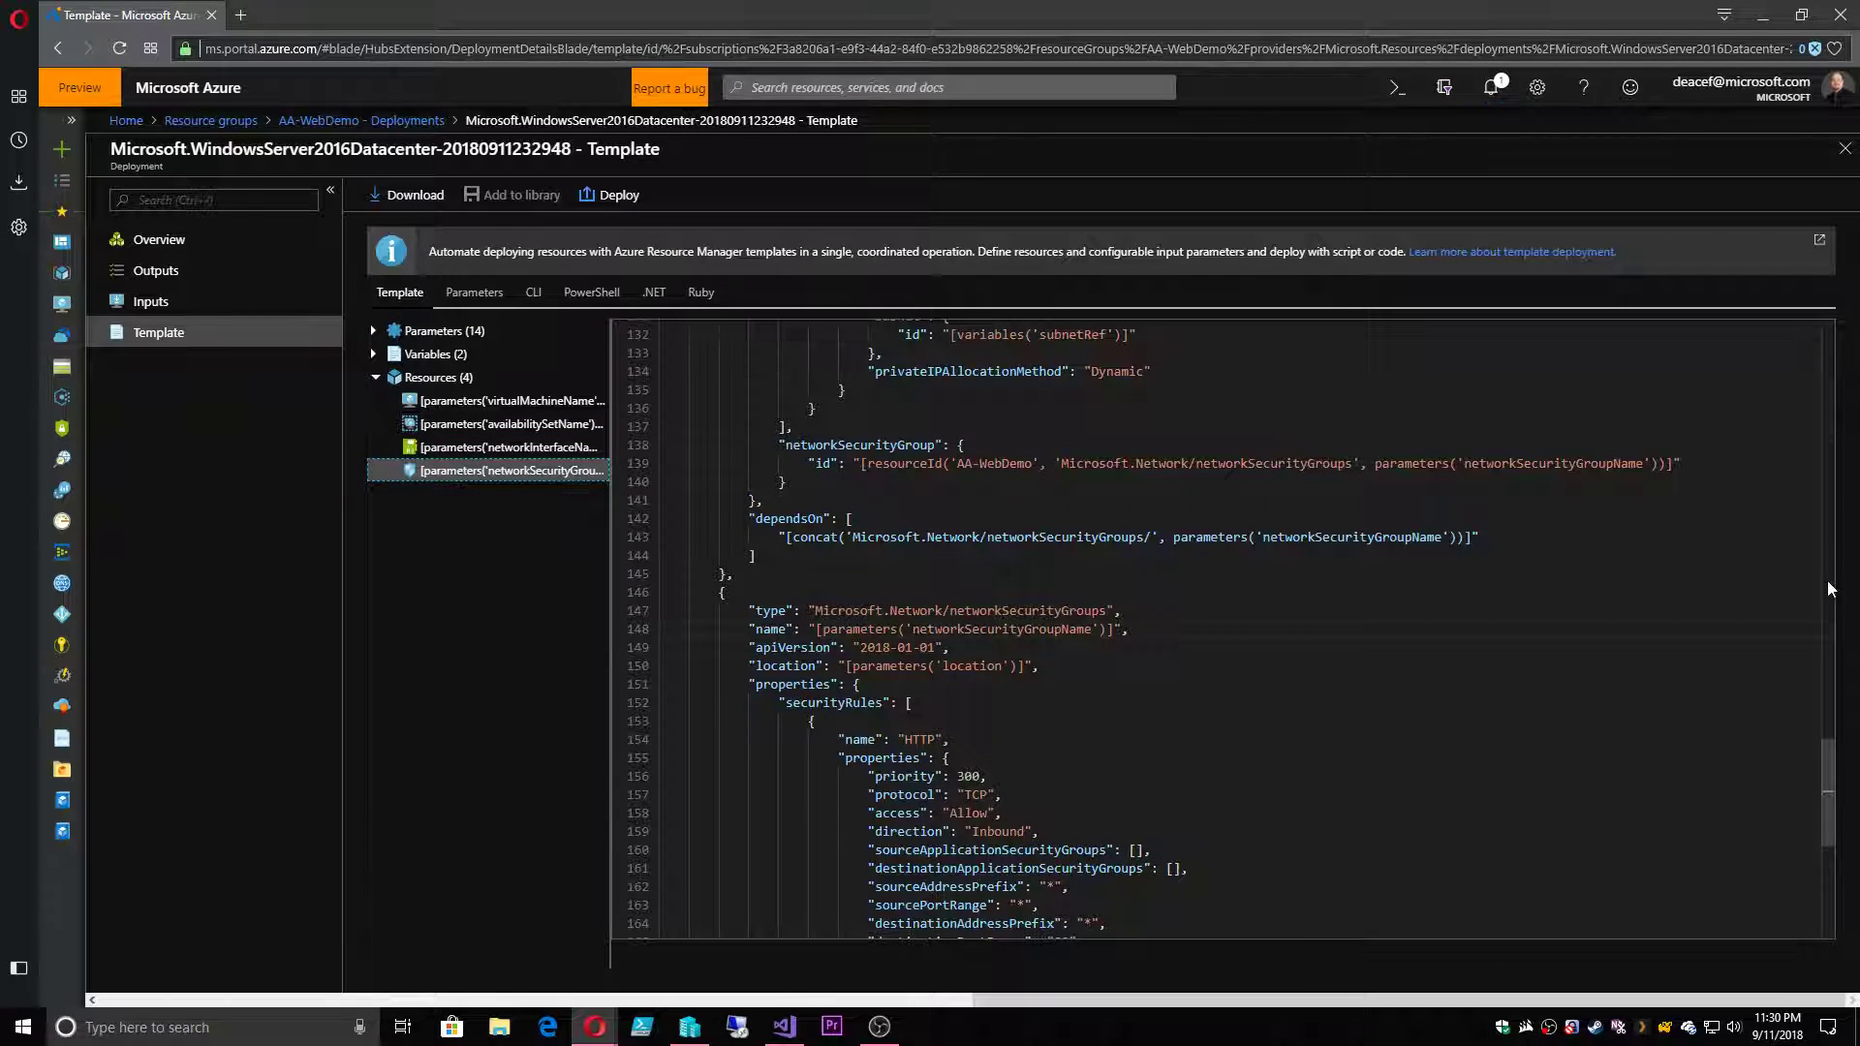
pyautogui.click(1830, 354)
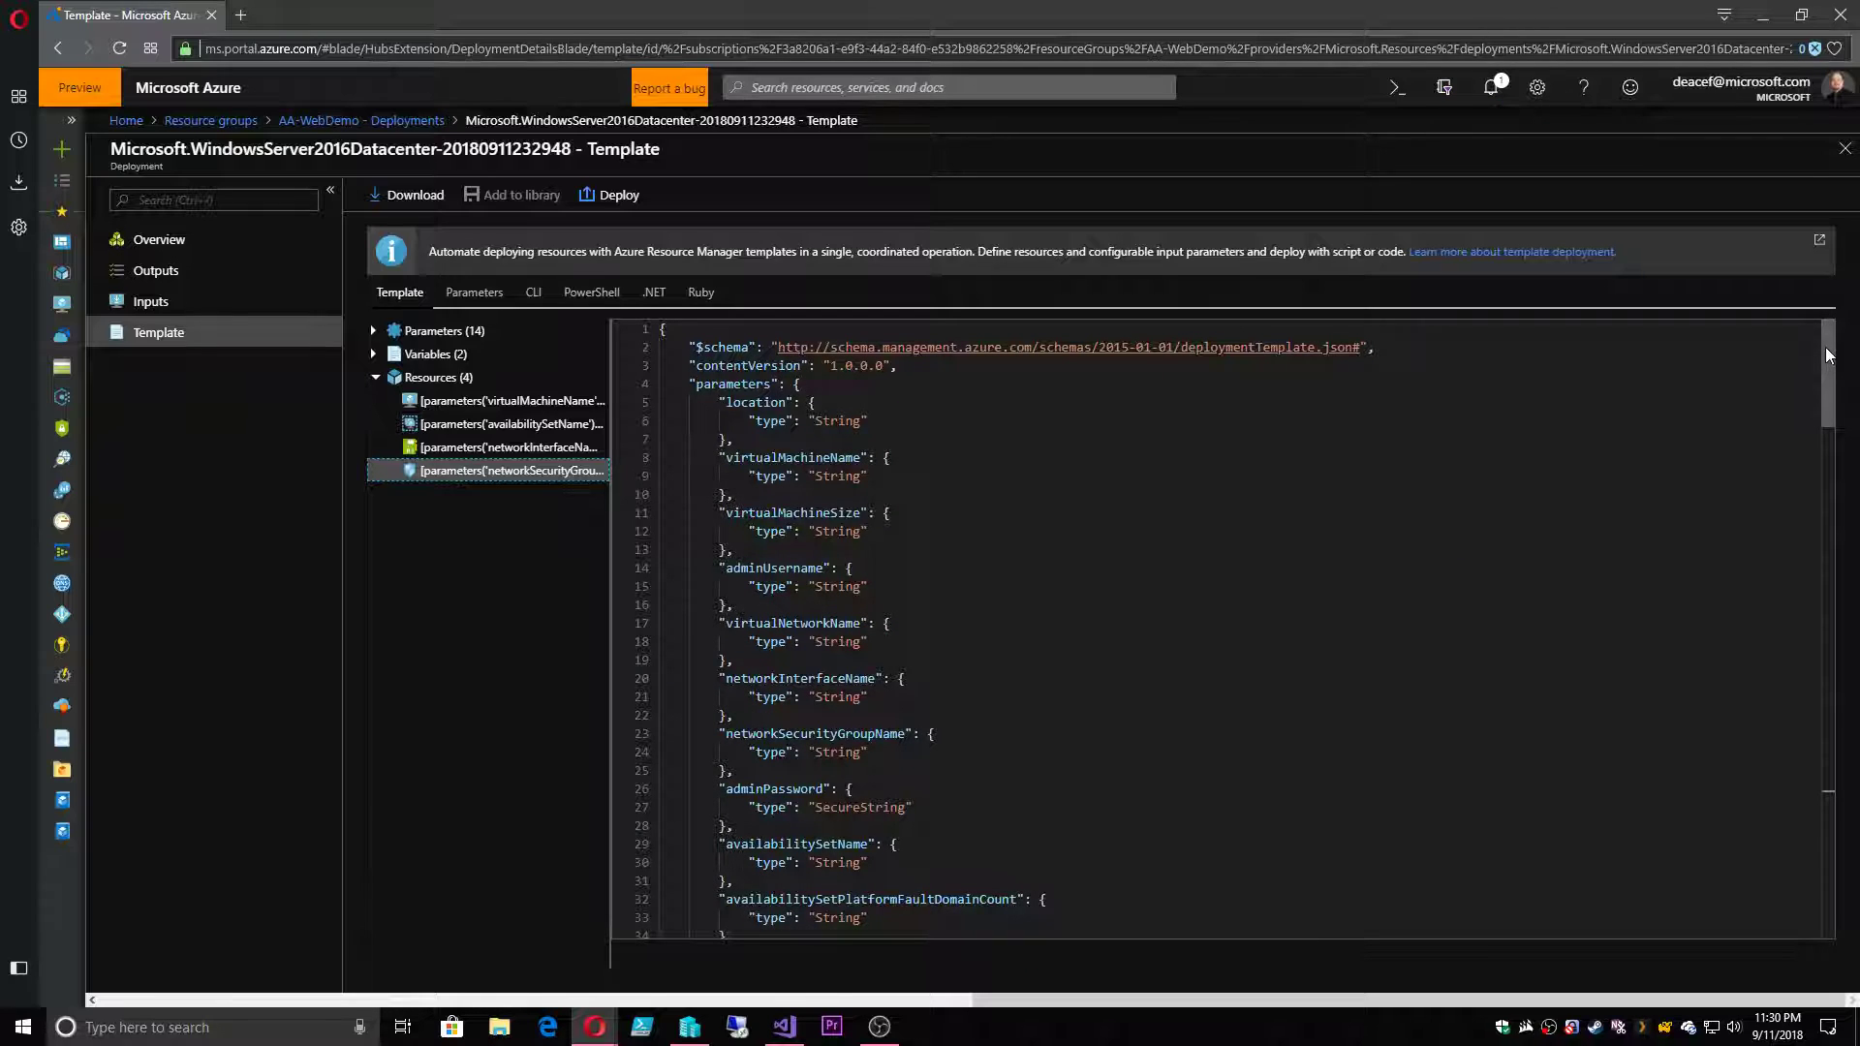
pyautogui.scroll(-9, 1220, 629)
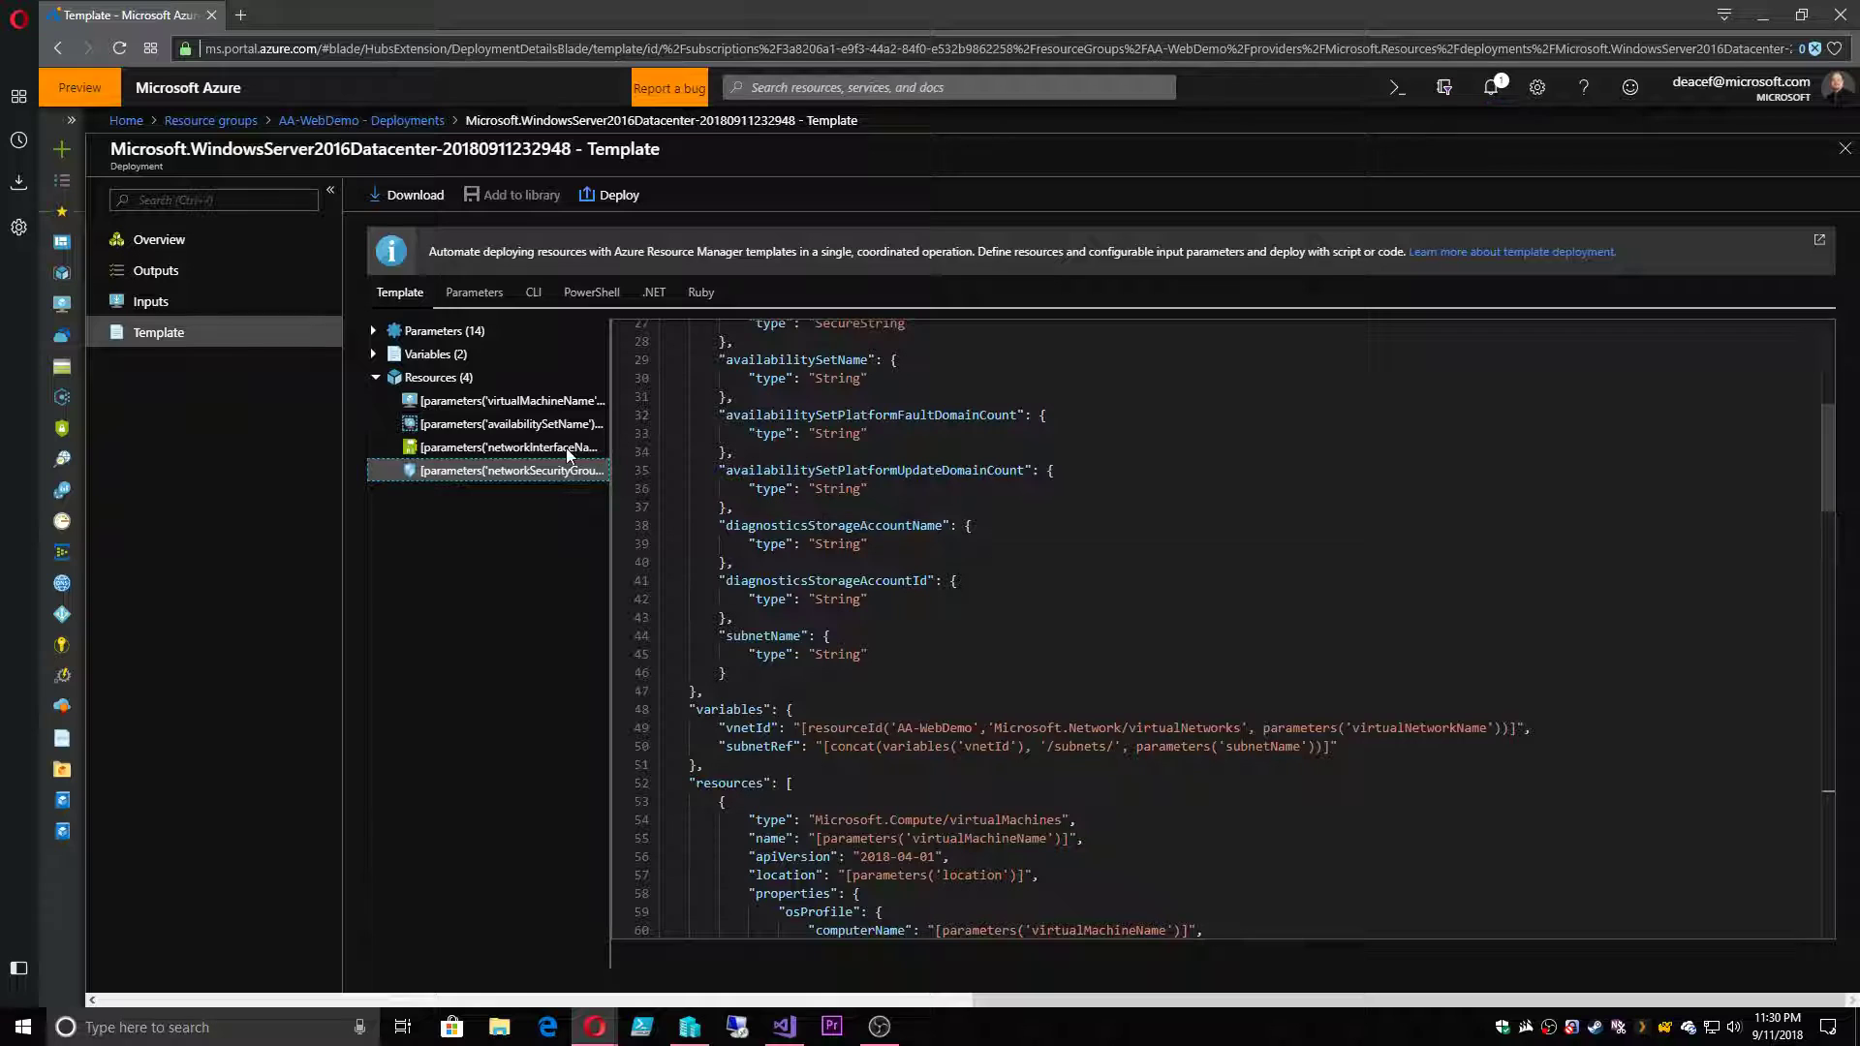
# - Review the deployment's input values and the template's parameters file, ending back at the main template code
pyautogui.click(147, 305)
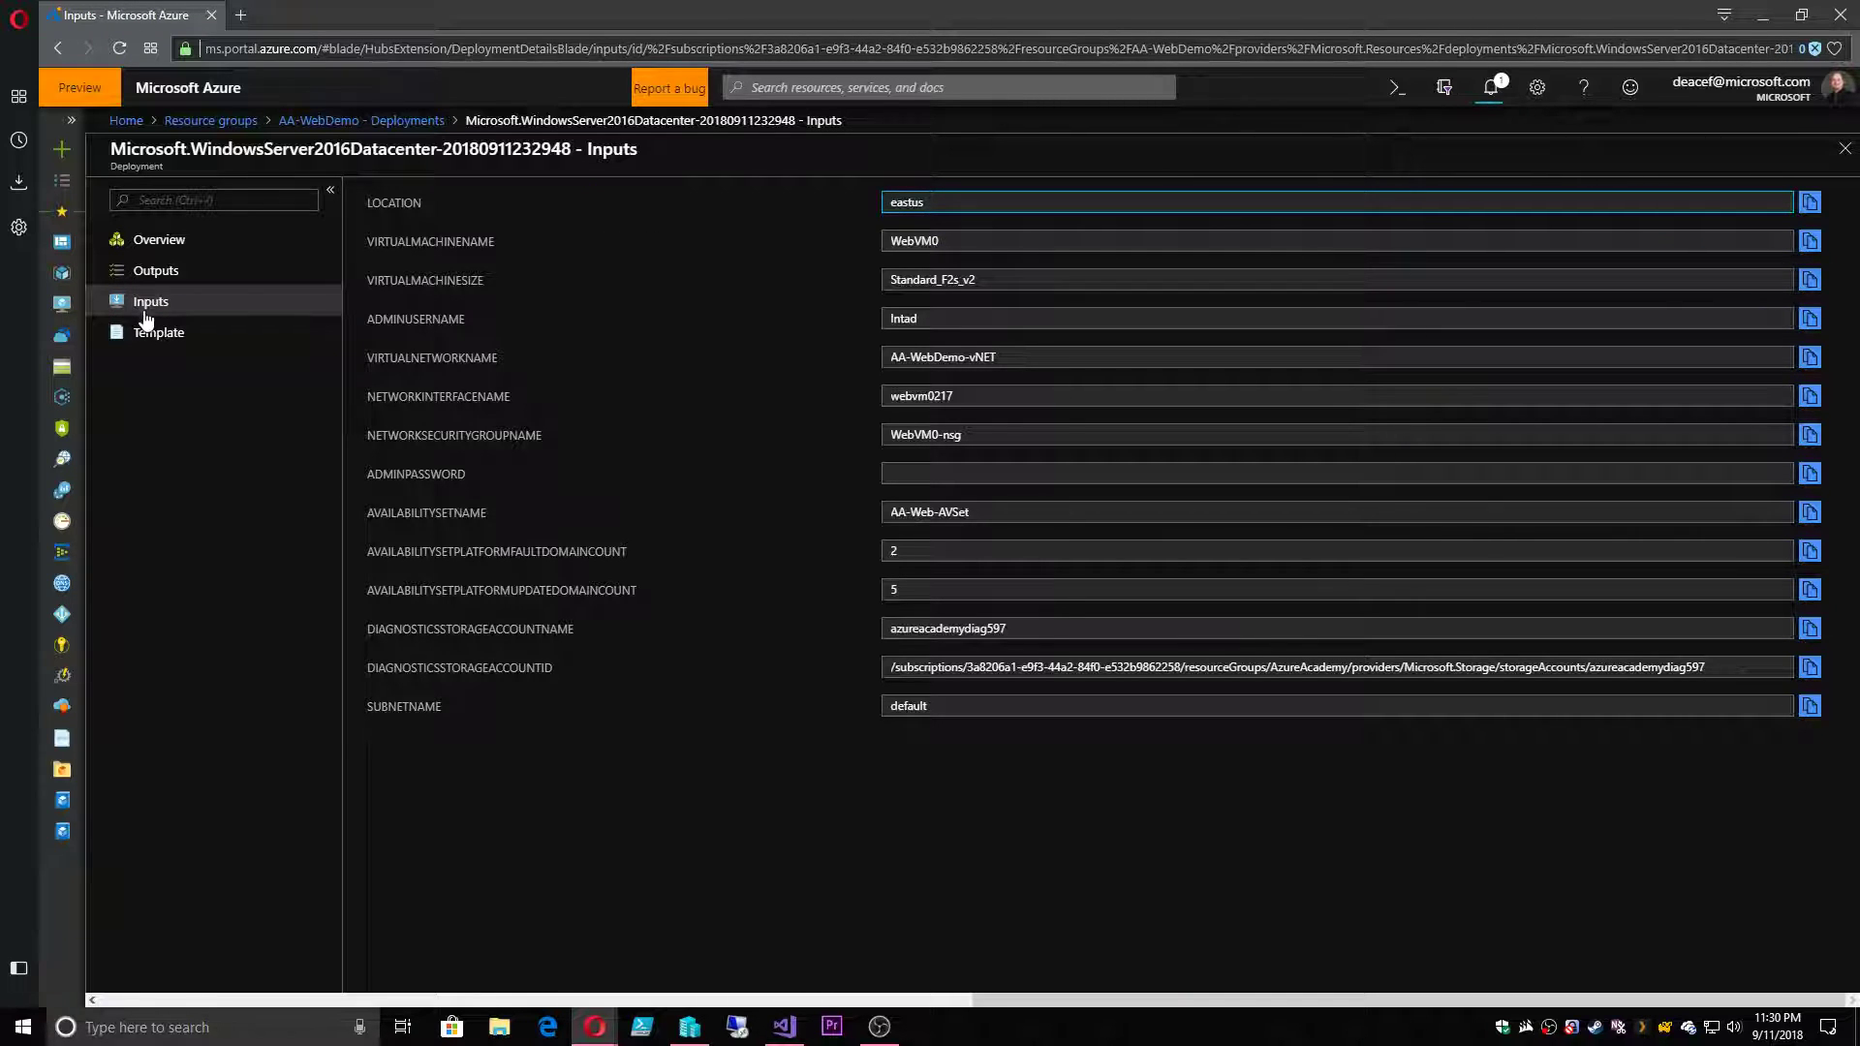
pyautogui.click(147, 333)
pyautogui.click(481, 300)
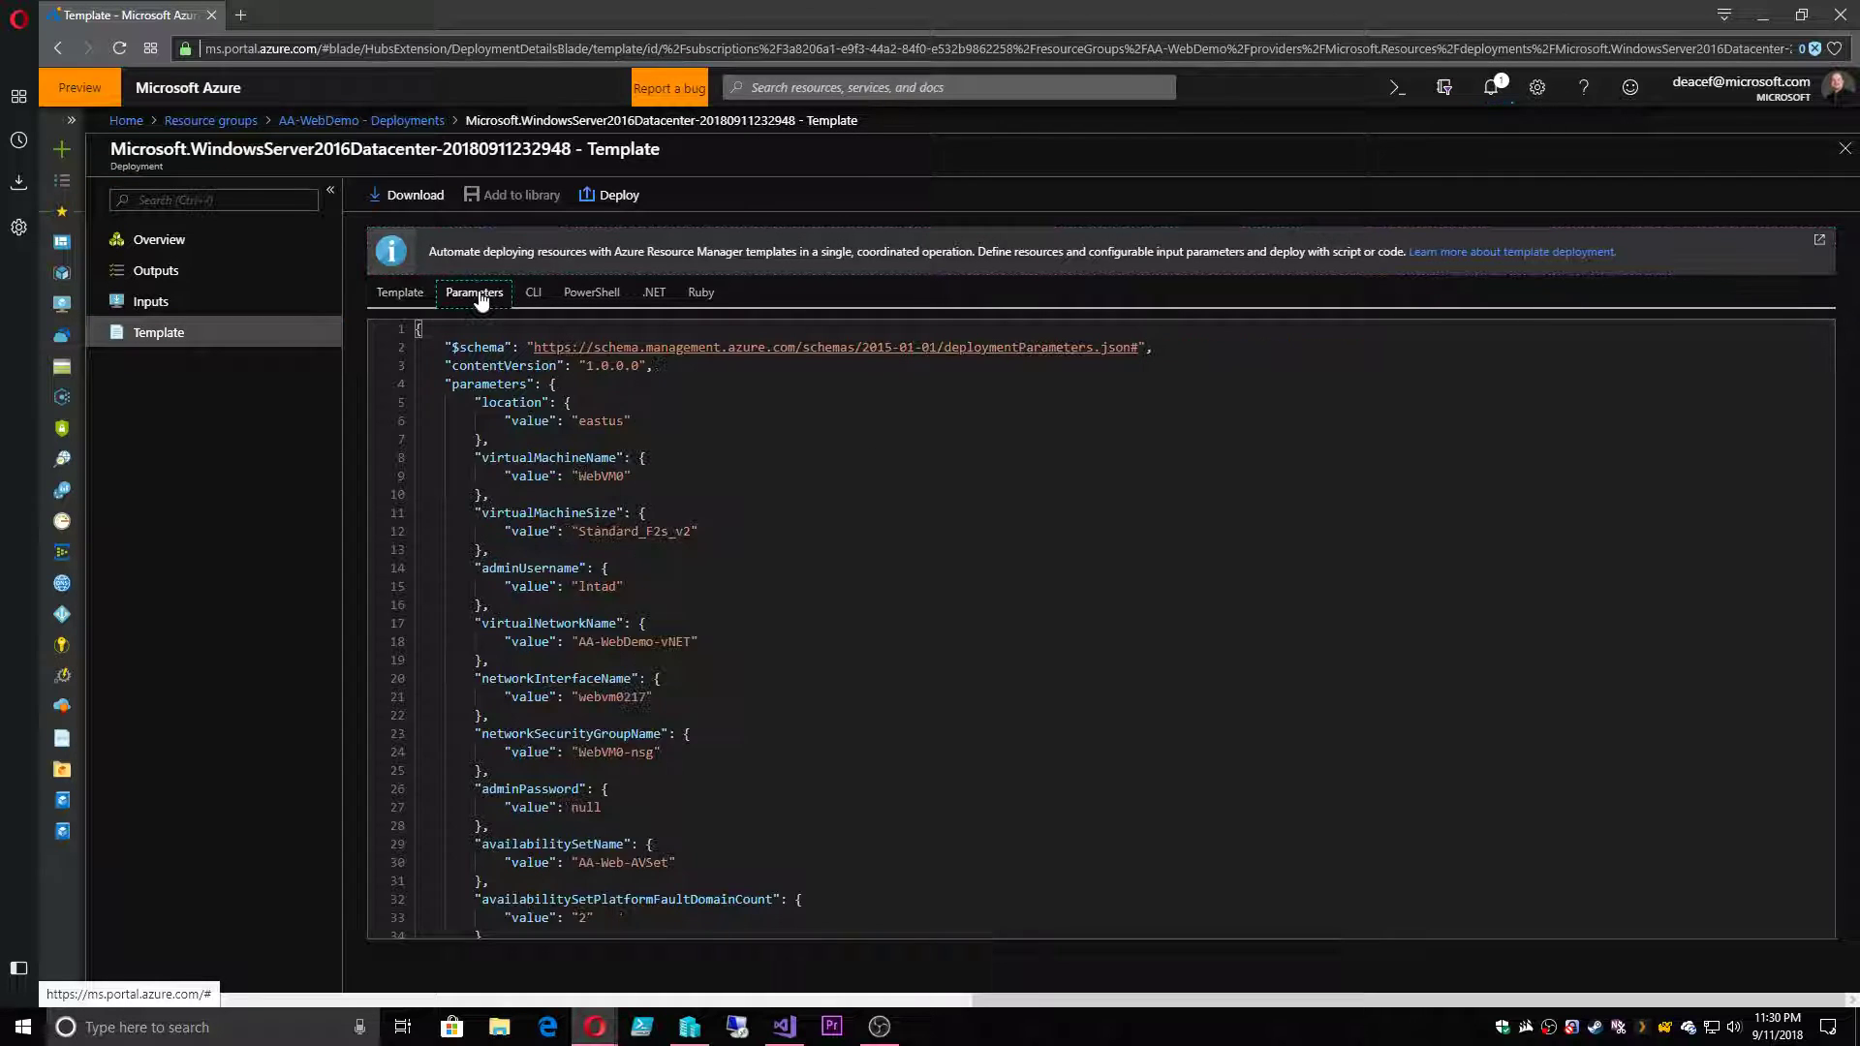
pyautogui.scroll(-2, 1100, 630)
pyautogui.scroll(-3, 708, 447)
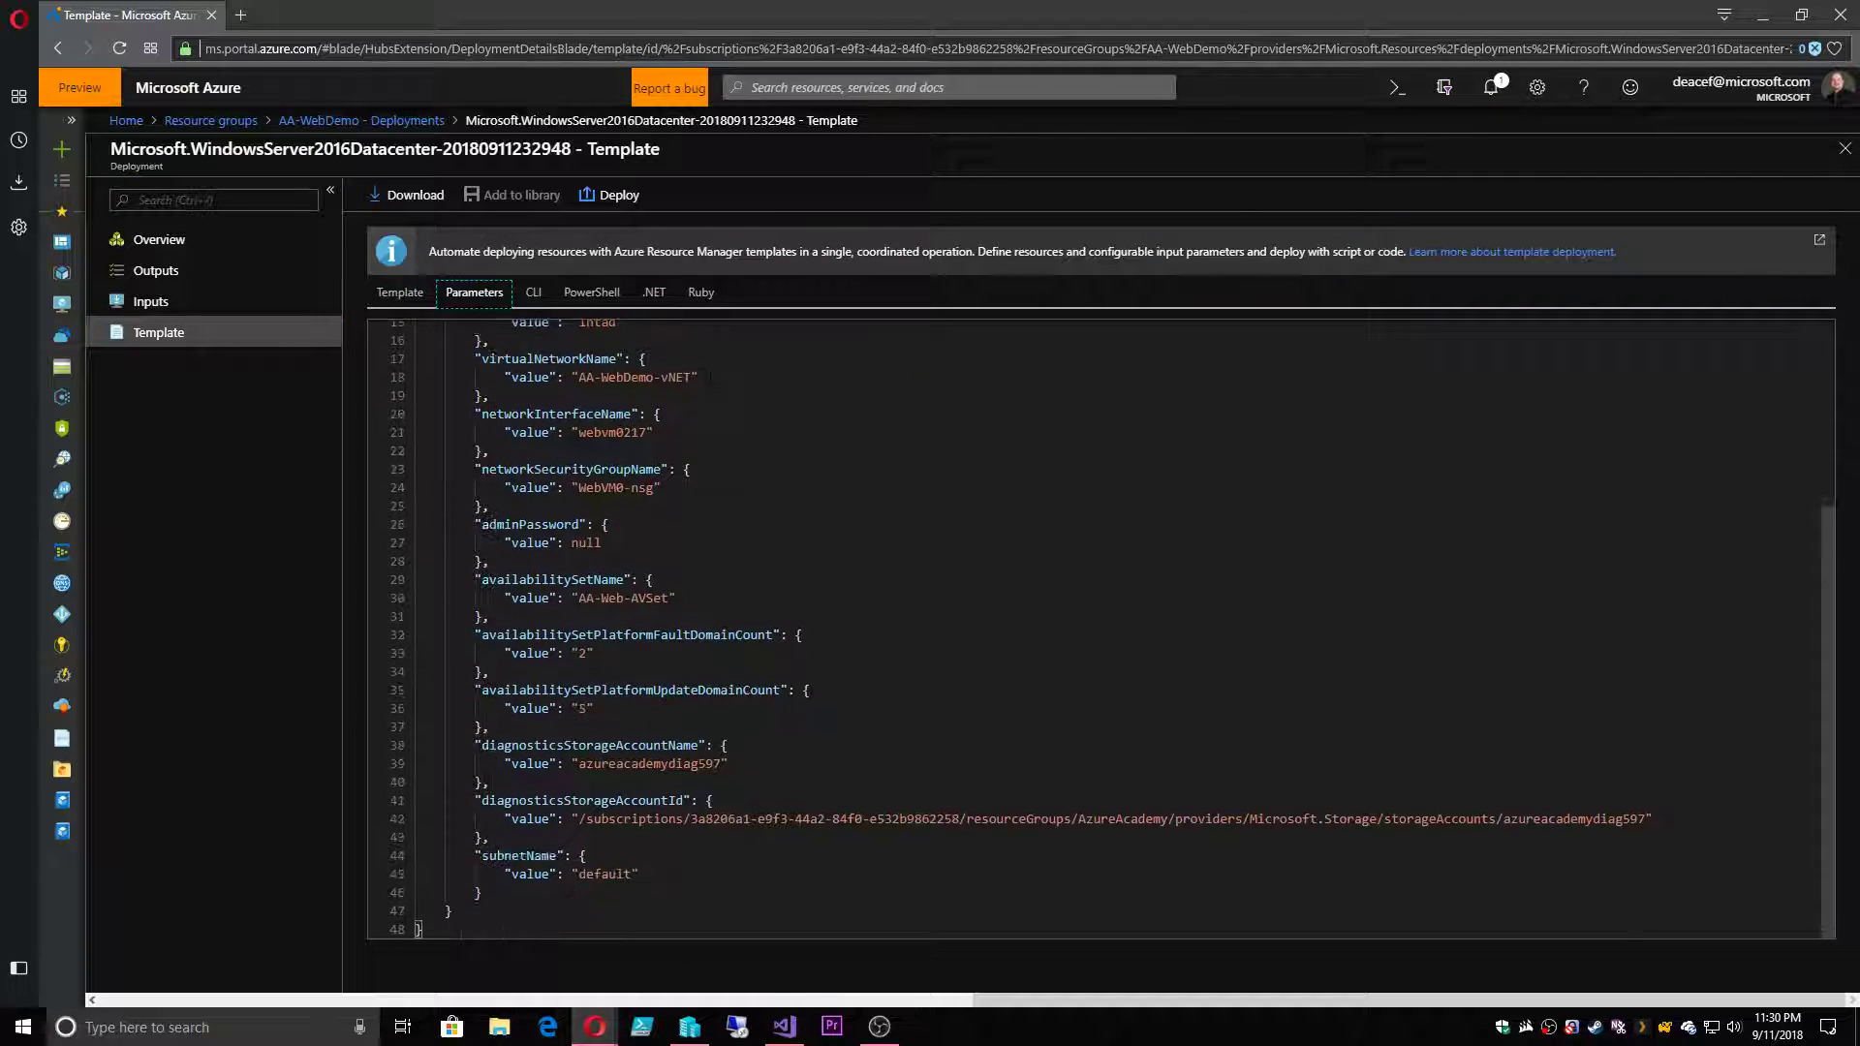
pyautogui.scroll(5, 709, 447)
pyautogui.click(400, 292)
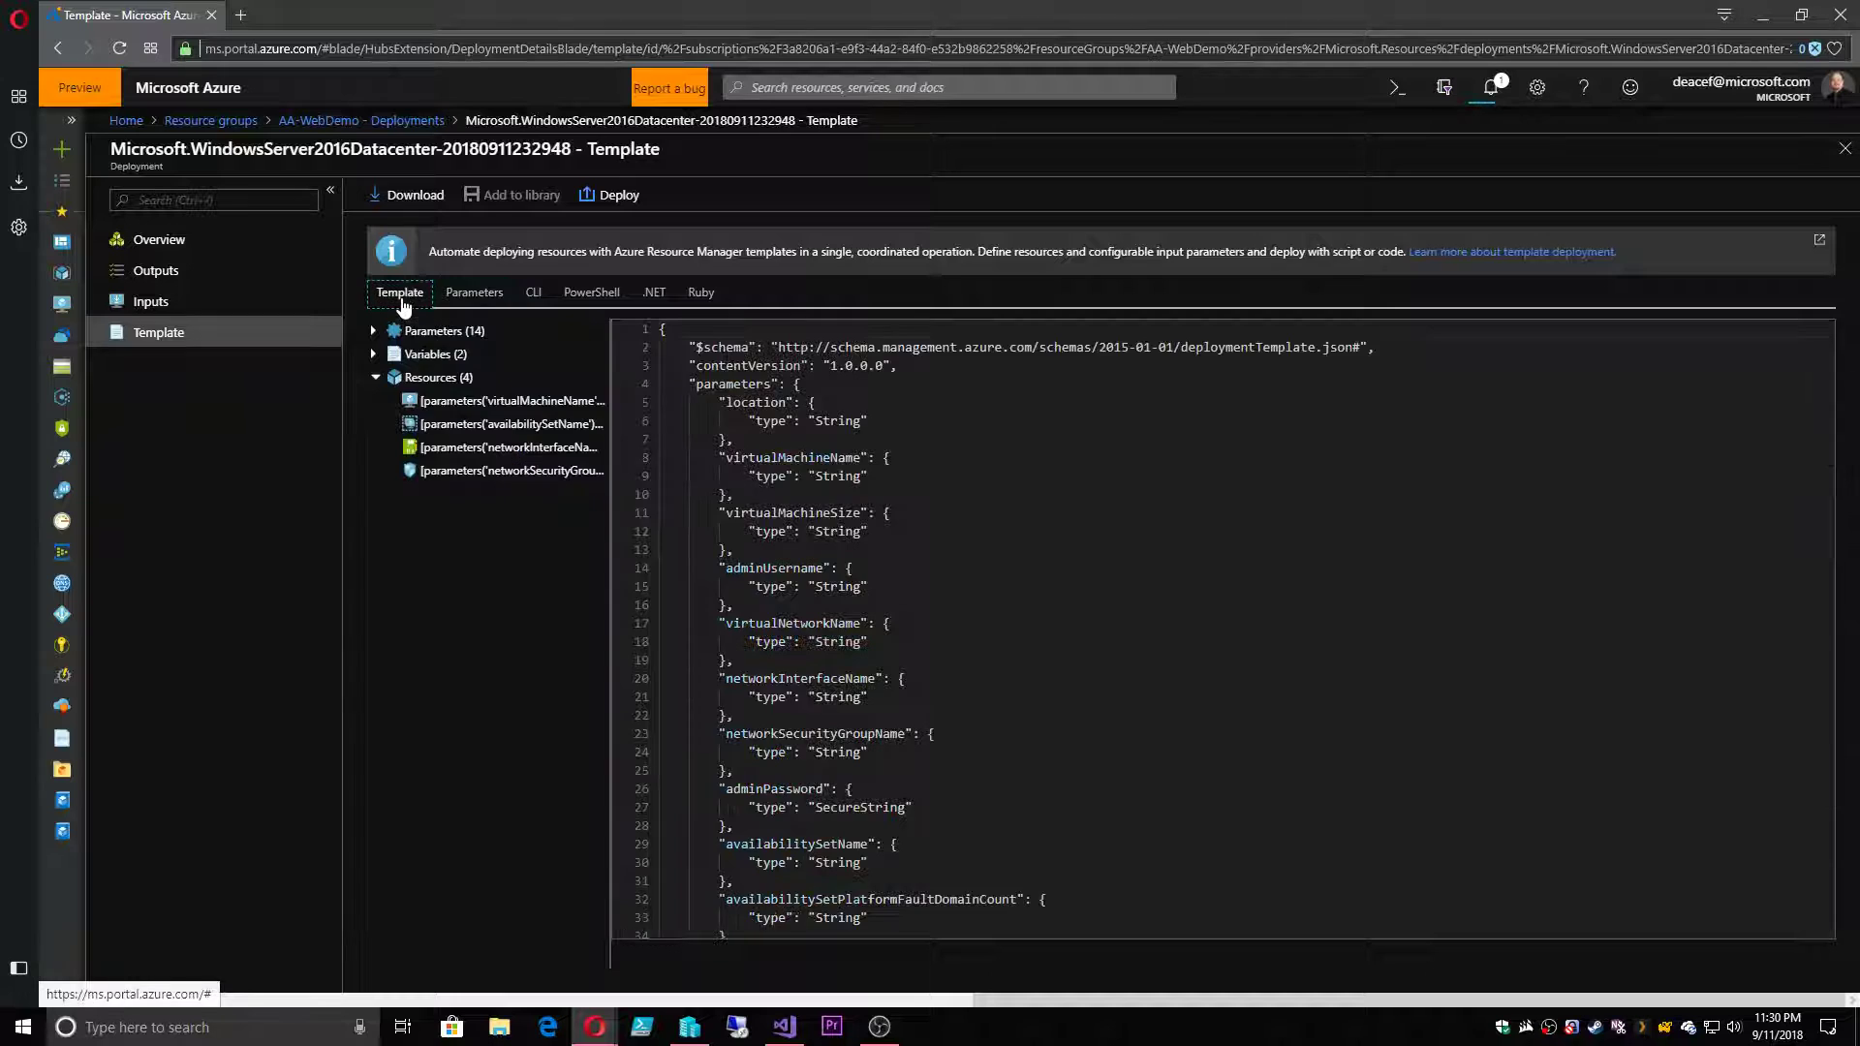
# - Examine the deployment's inputs, highlighting the full diagnostics storage account ID and checking the subnet name
pyautogui.click(153, 302)
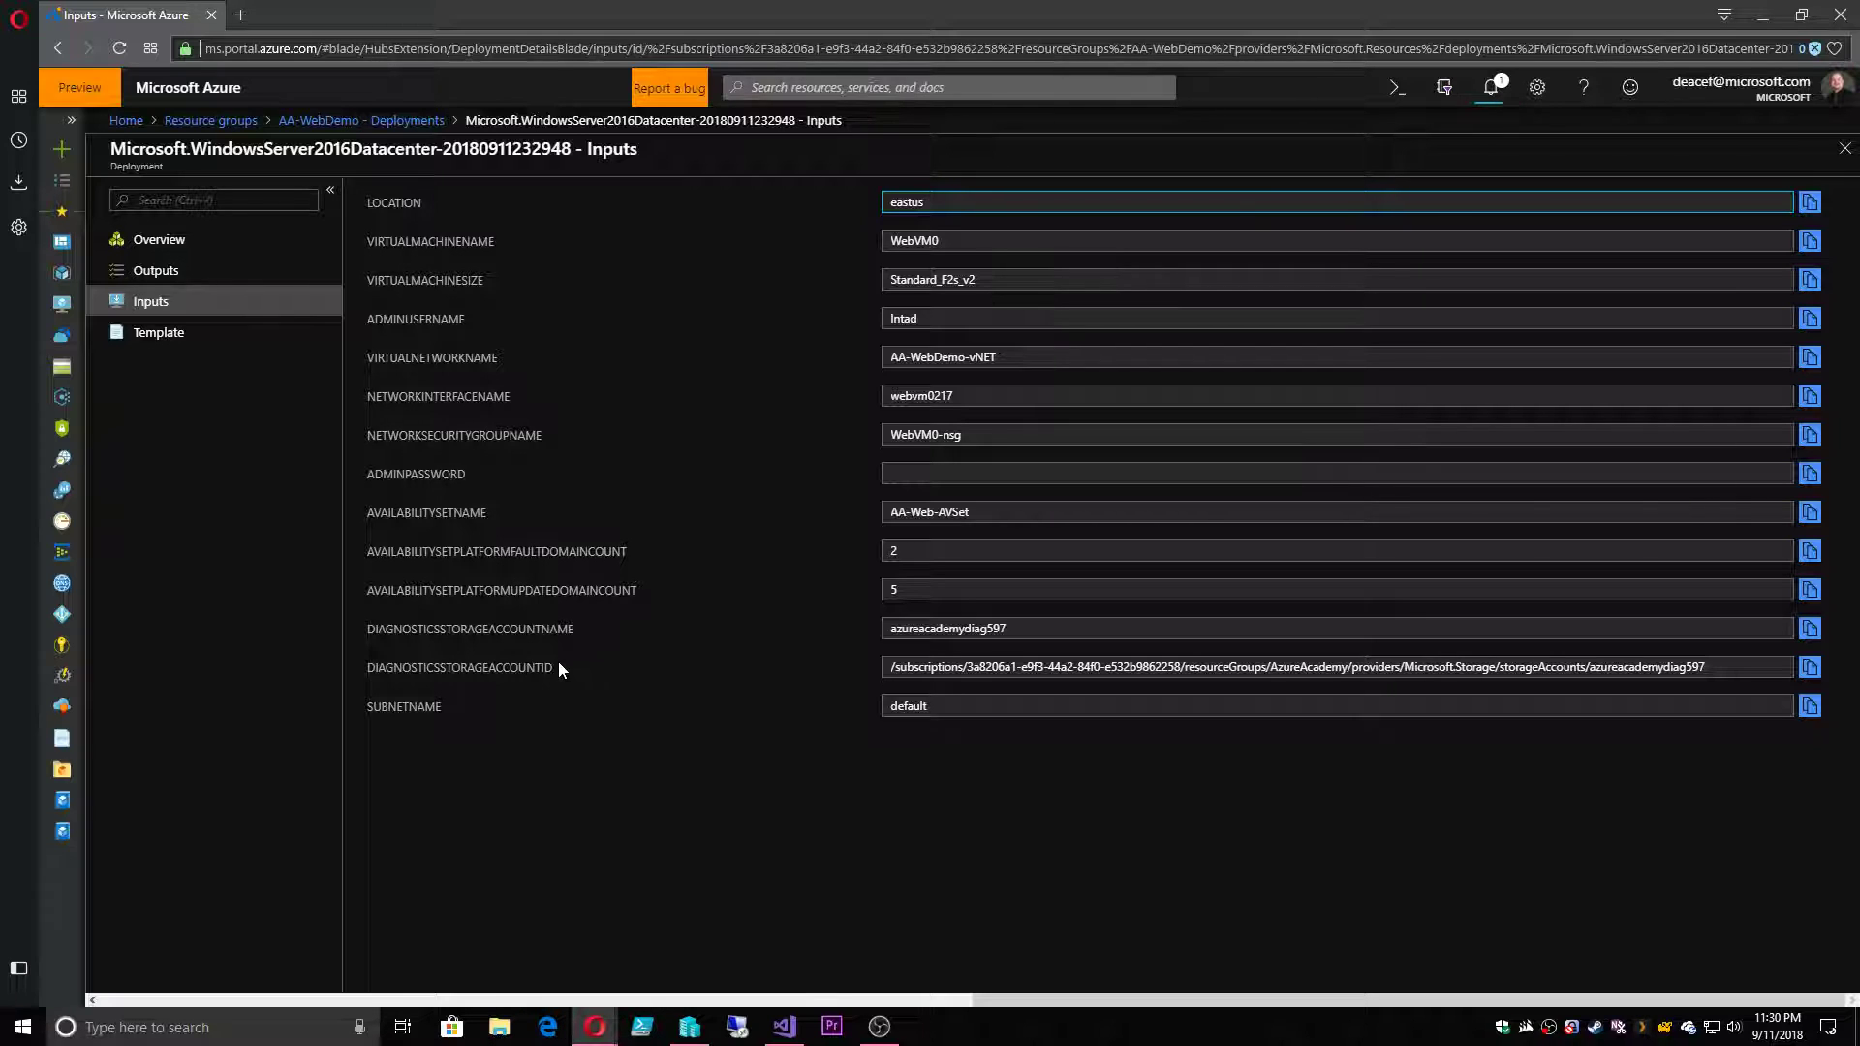
pyautogui.click(884, 666)
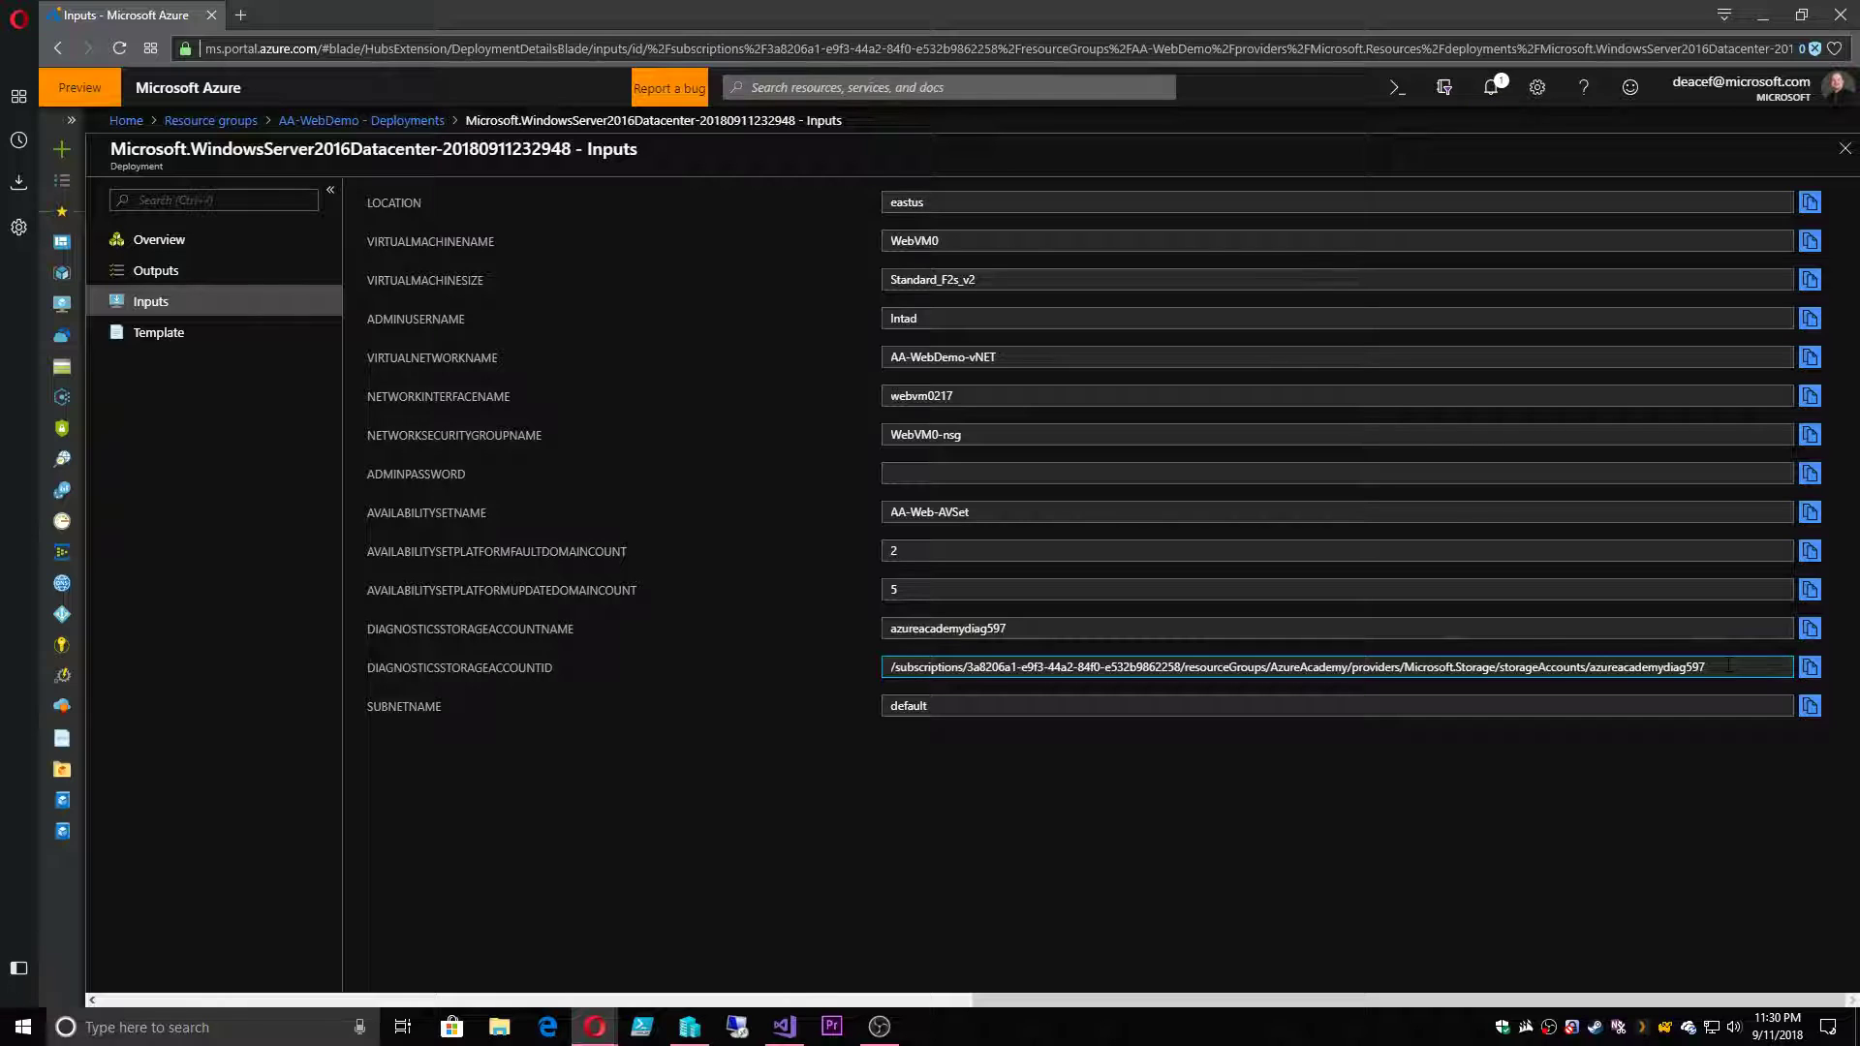
pyautogui.moveTo(1729, 666); pyautogui.dragTo(886, 667)
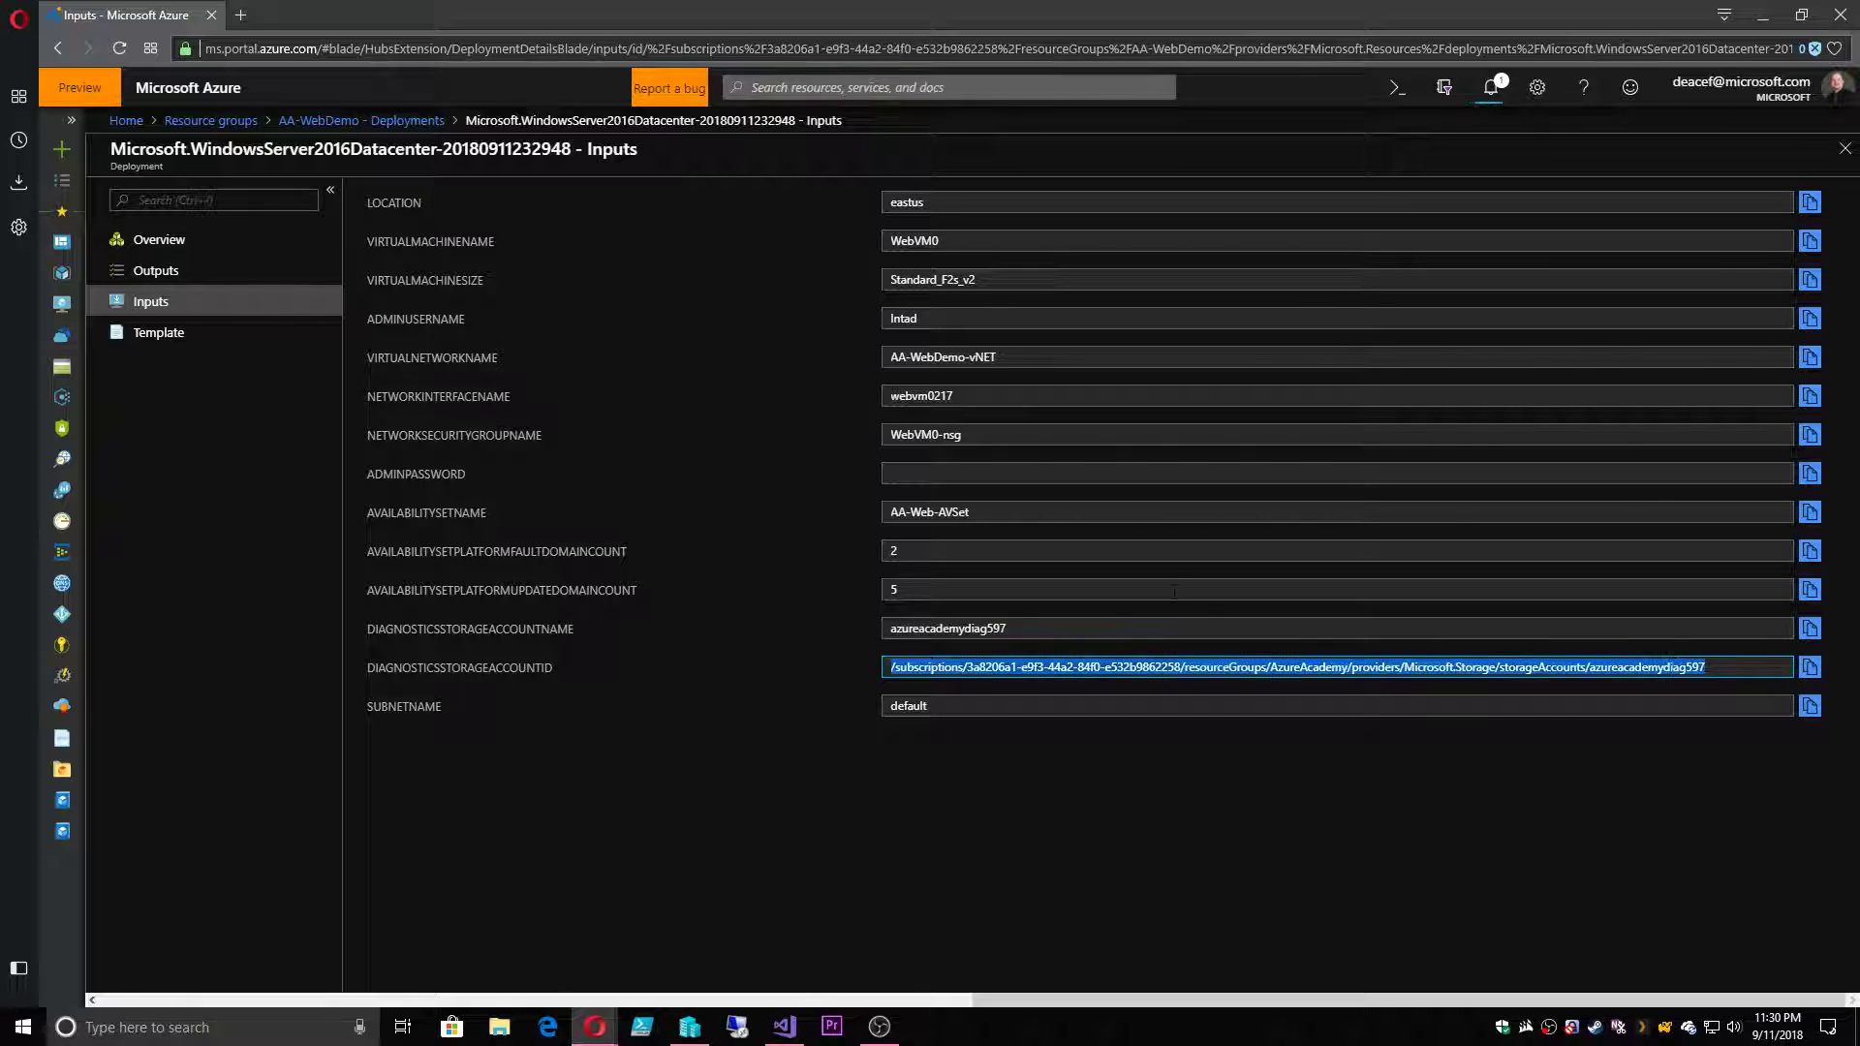
pyautogui.click(952, 705)
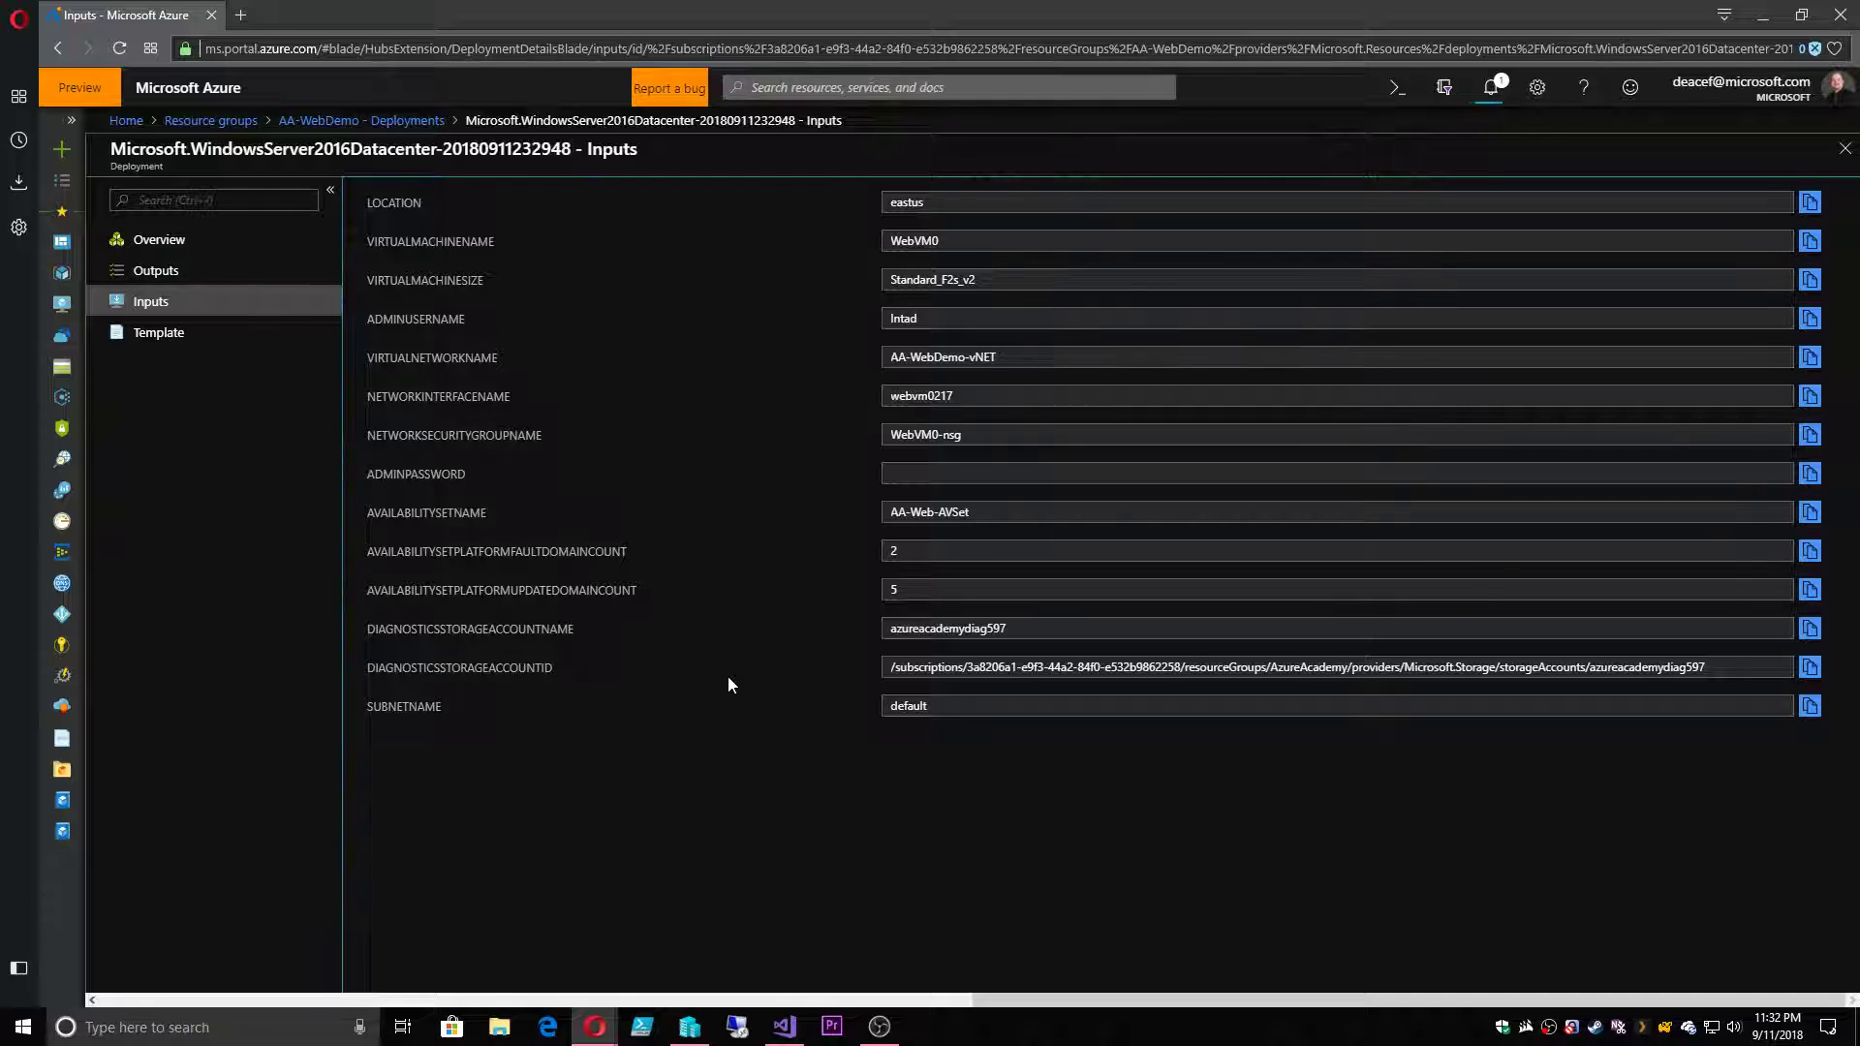
# - Return from the template to the AA-WebDemo deployments and refresh the Windows Server deployment's status
pyautogui.click(158, 334)
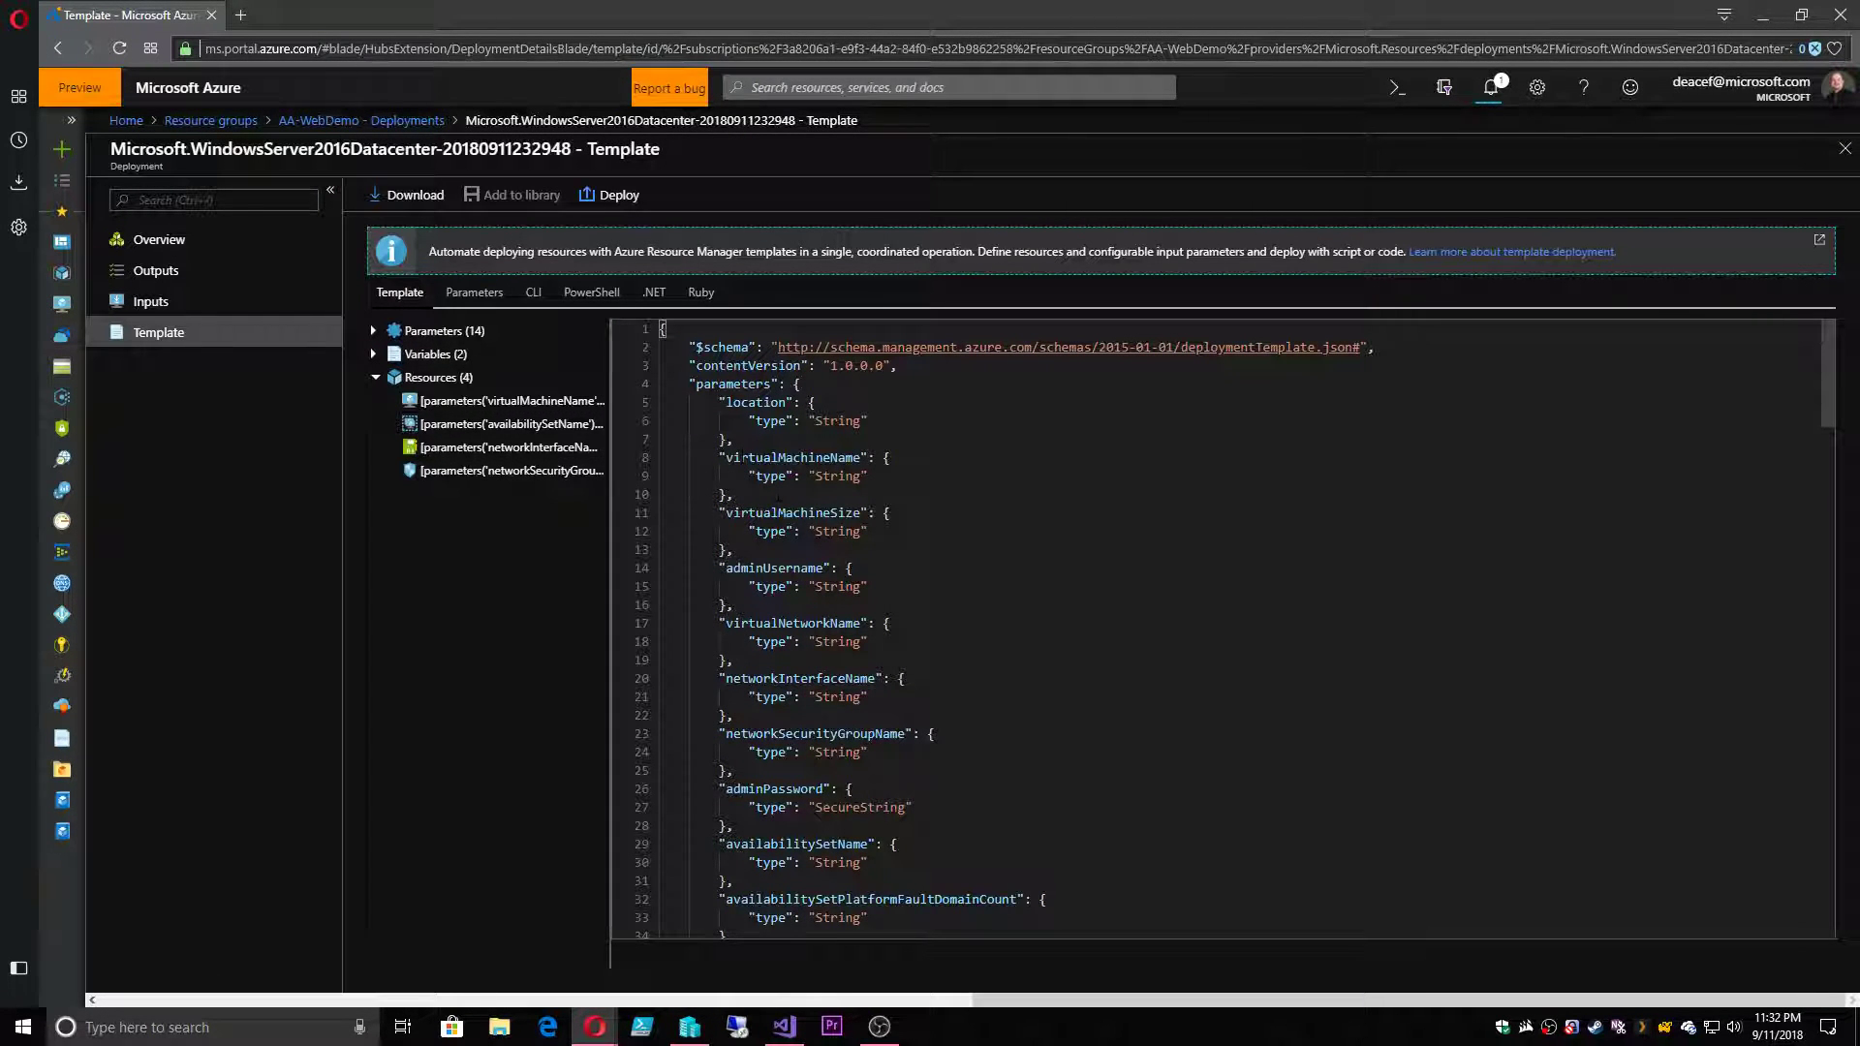
pyautogui.click(361, 120)
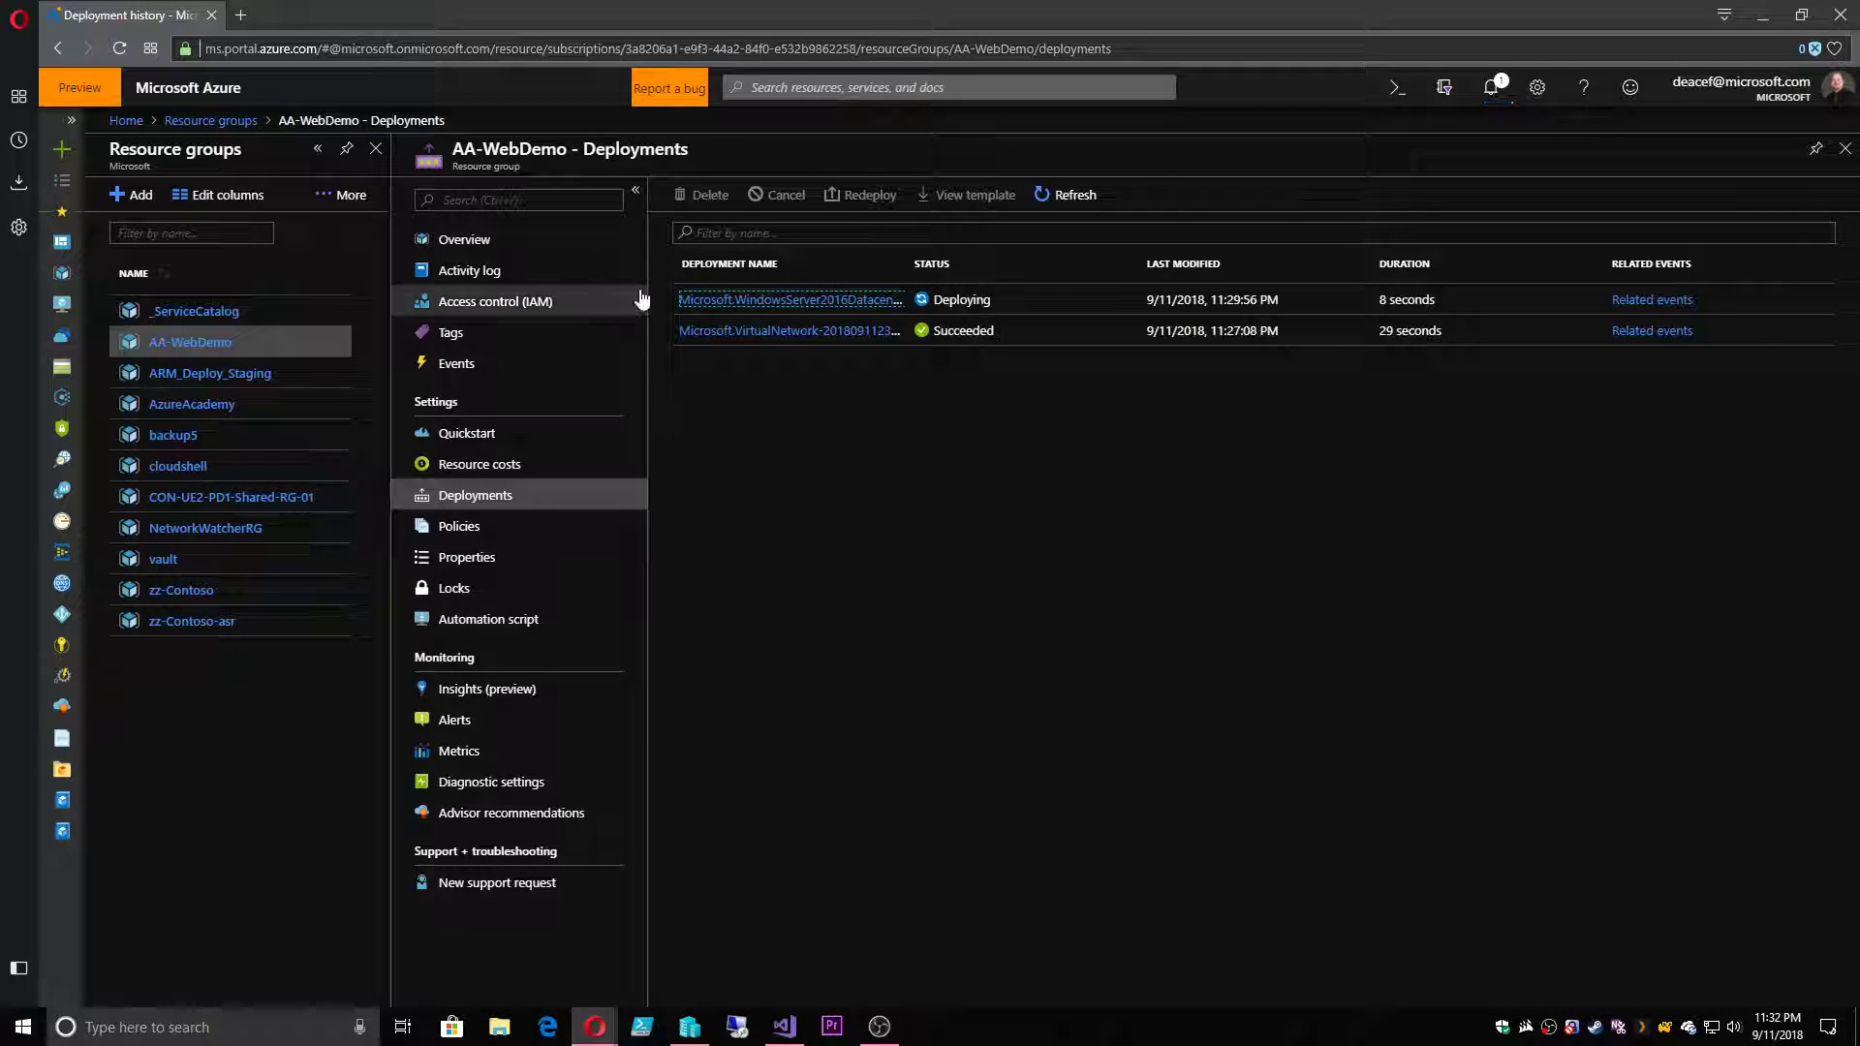
pyautogui.click(841, 306)
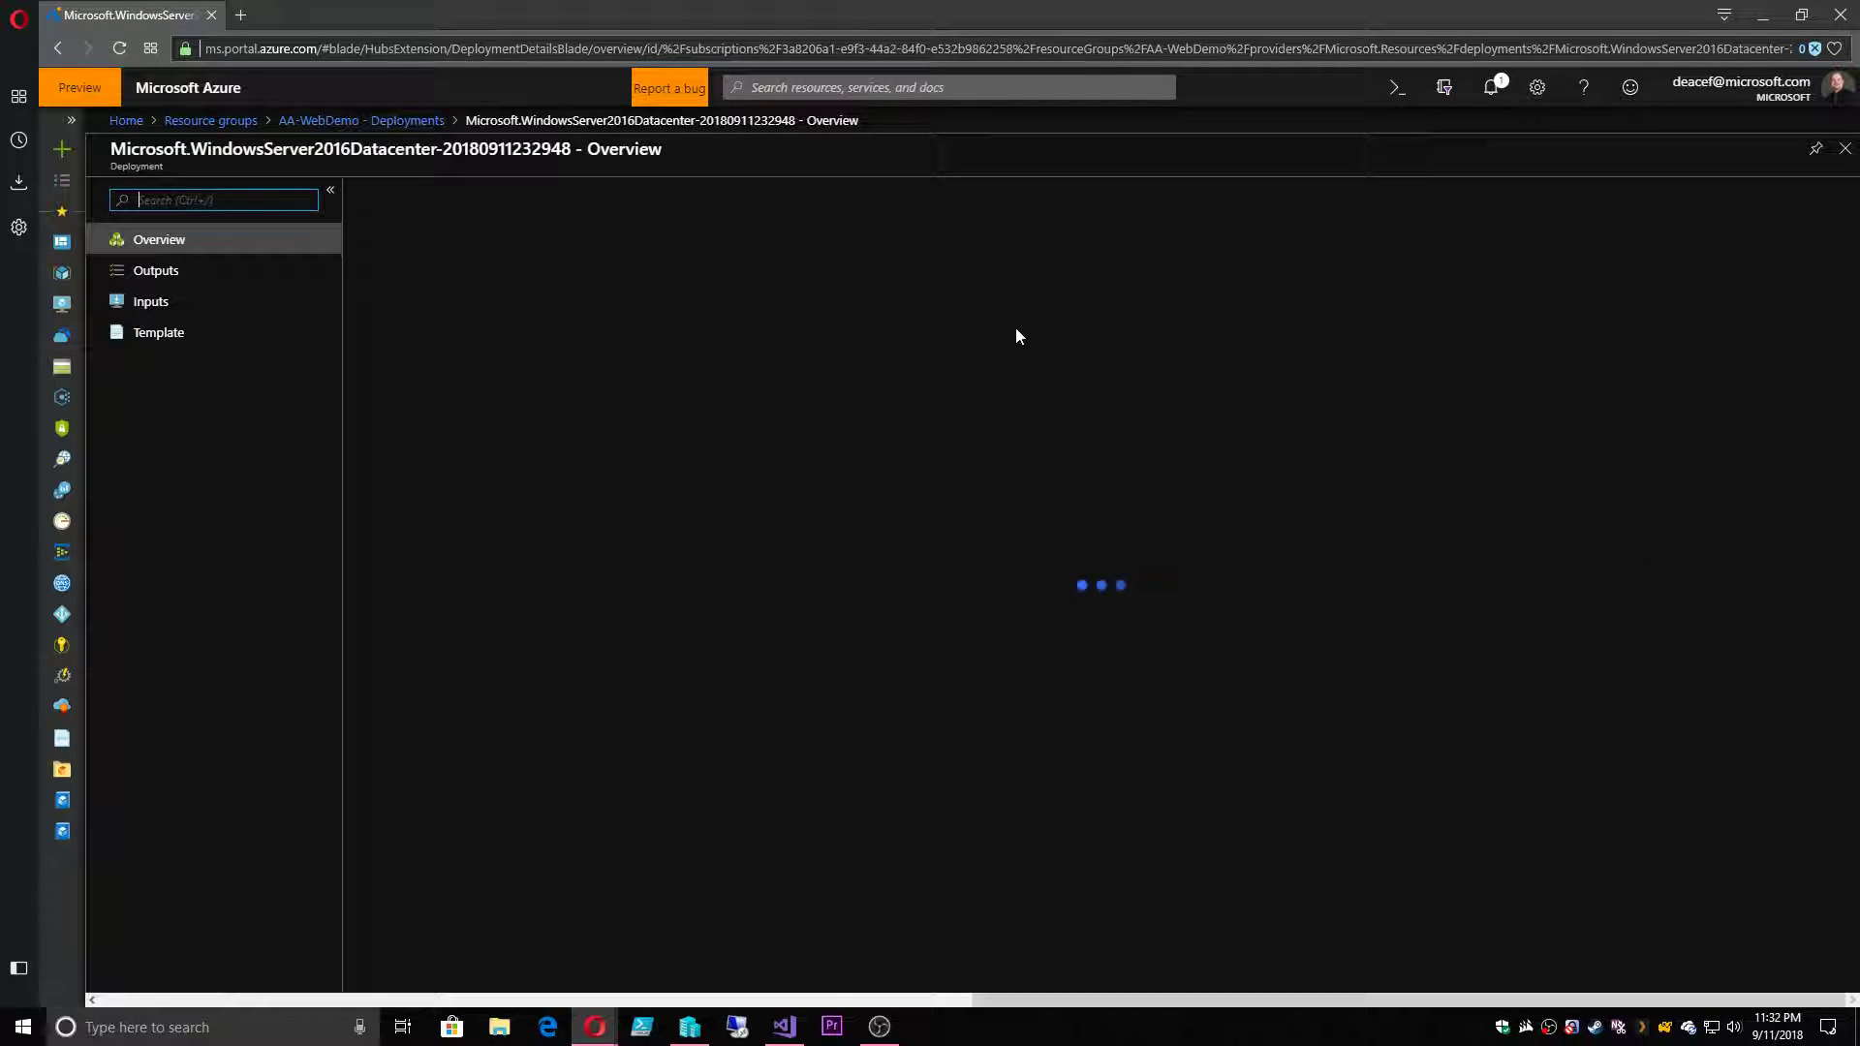
pyautogui.click(666, 197)
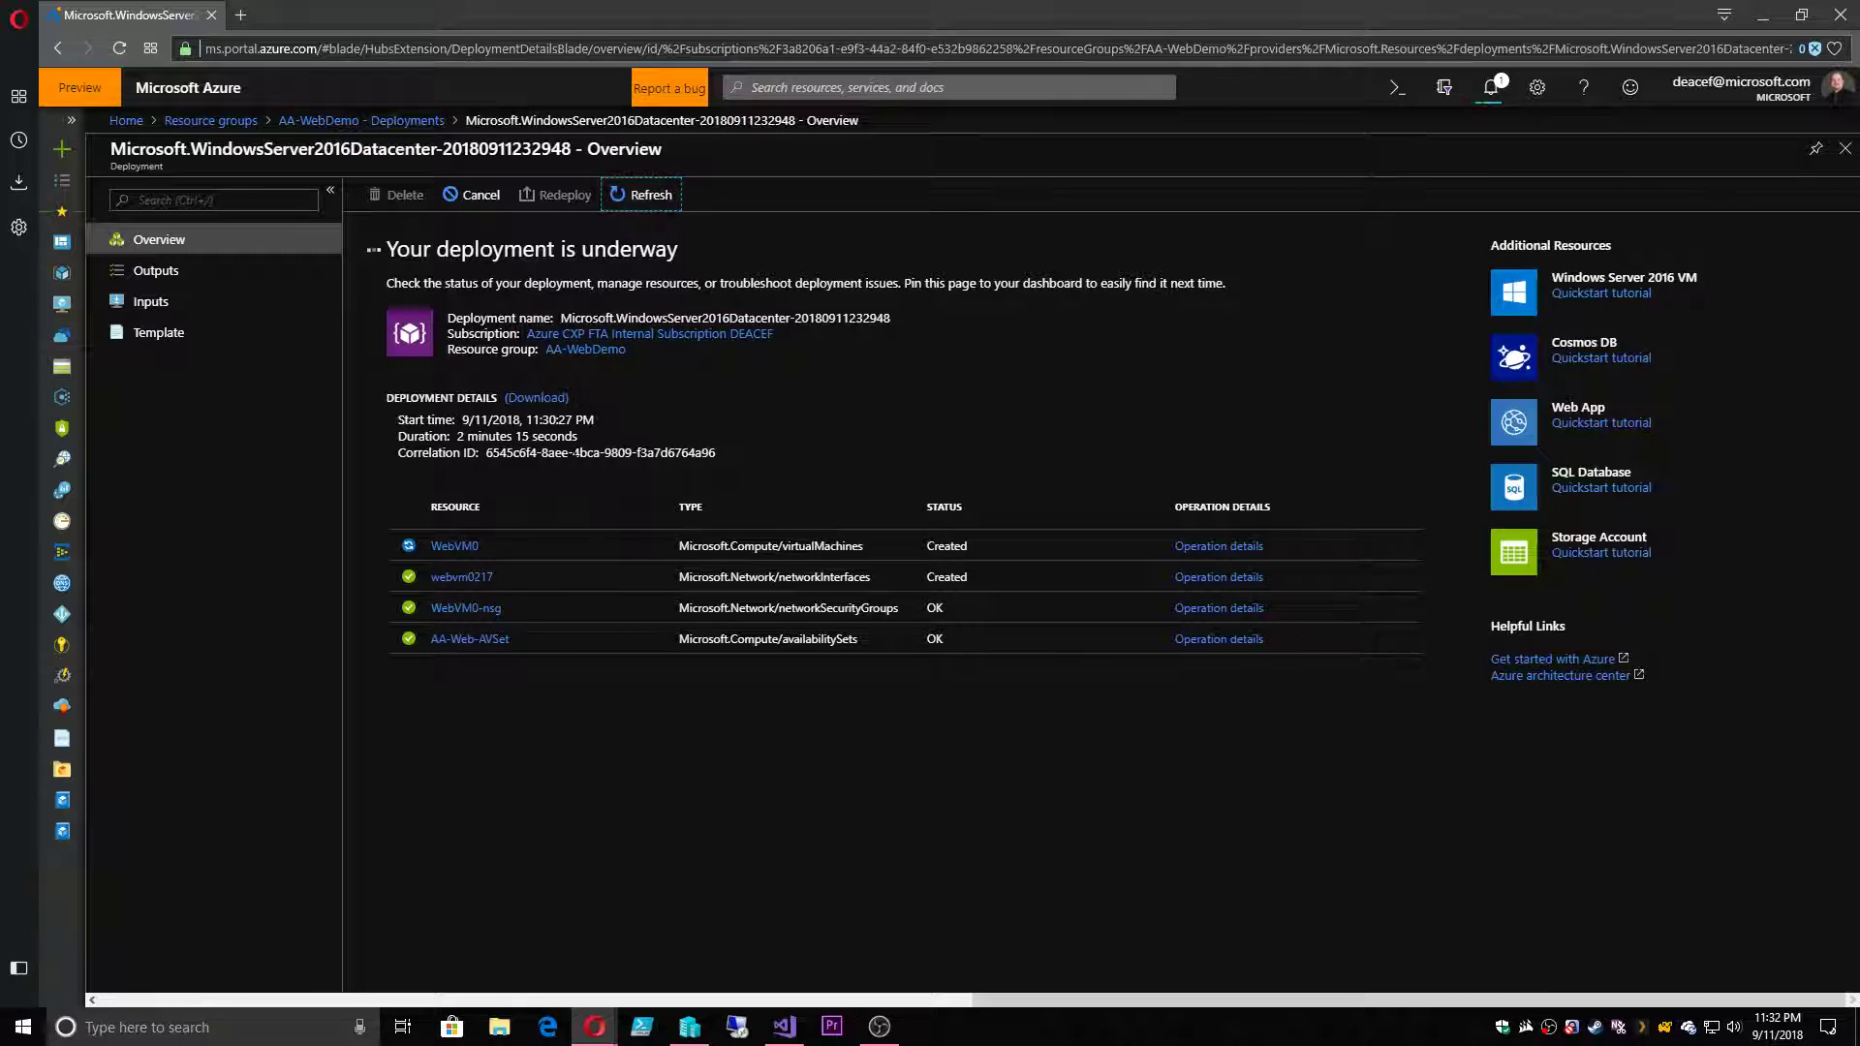
# - Reopen the Windows Server 2016 deployment from the AA-WebDemo deployment history and display its template
pyautogui.click(362, 120)
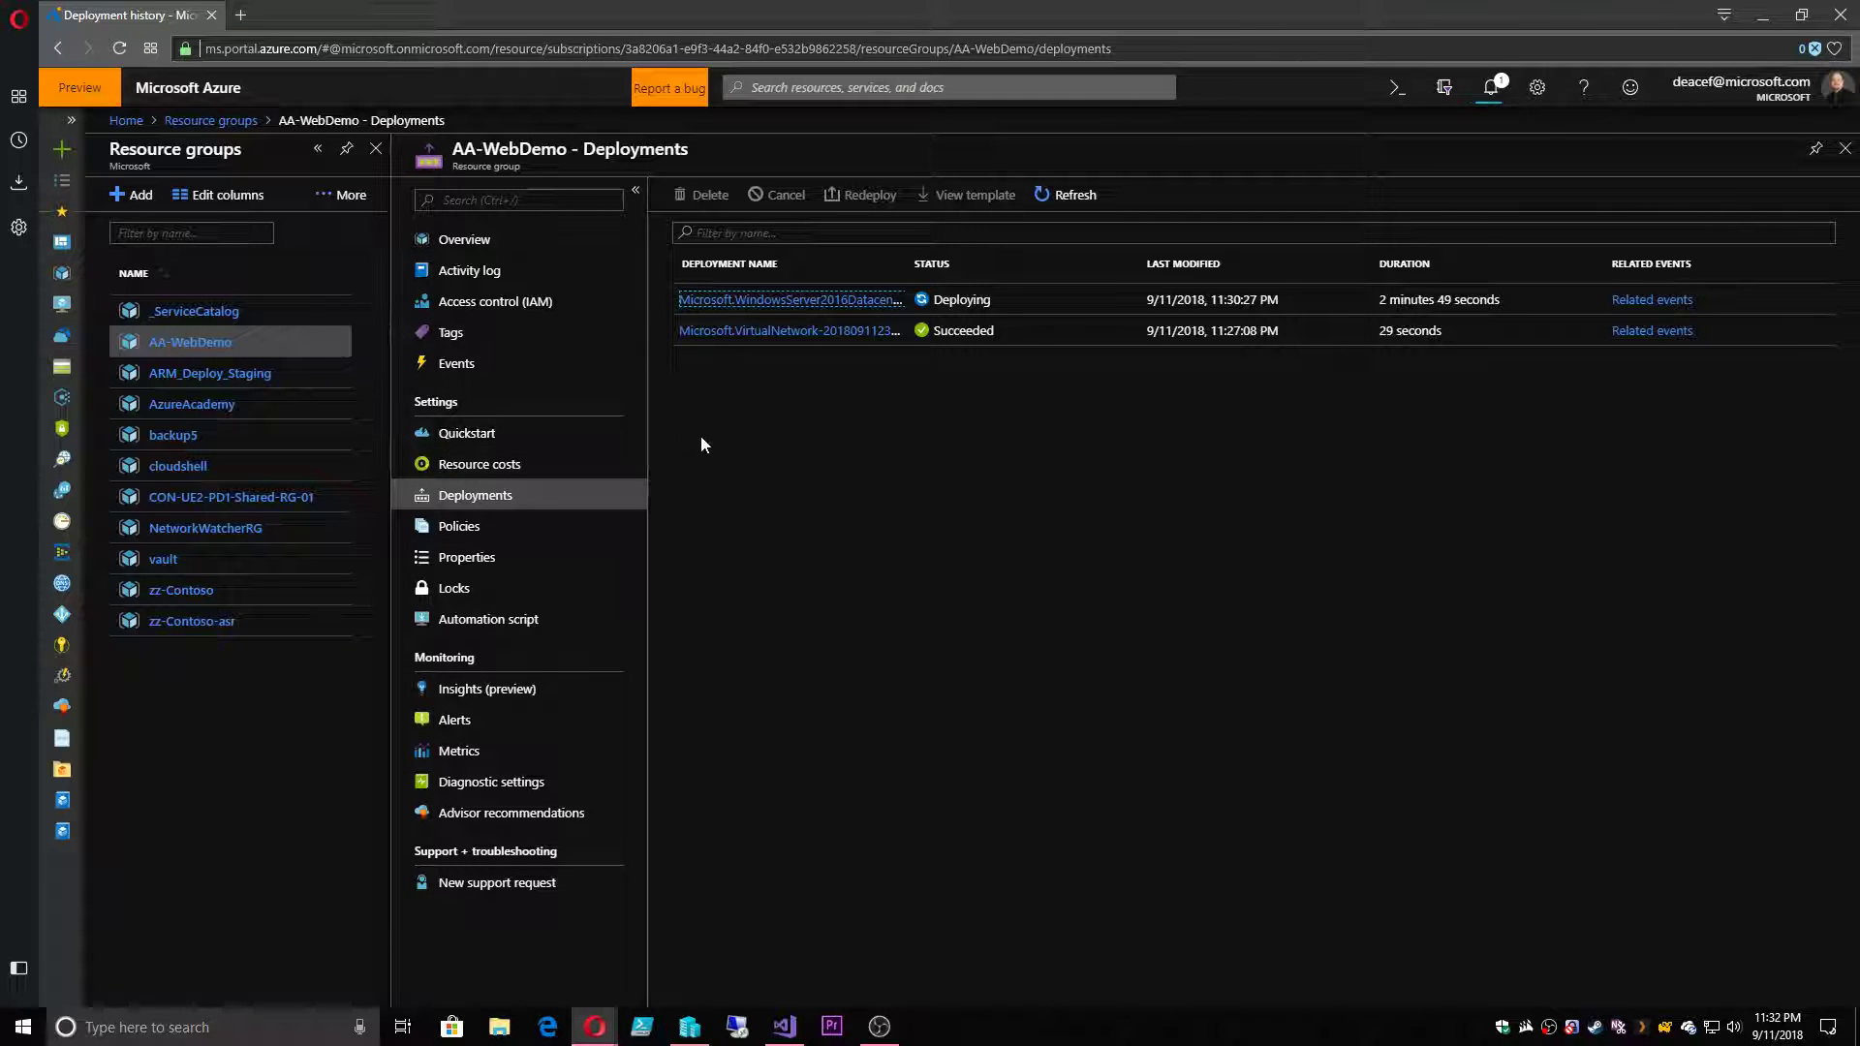
pyautogui.click(788, 302)
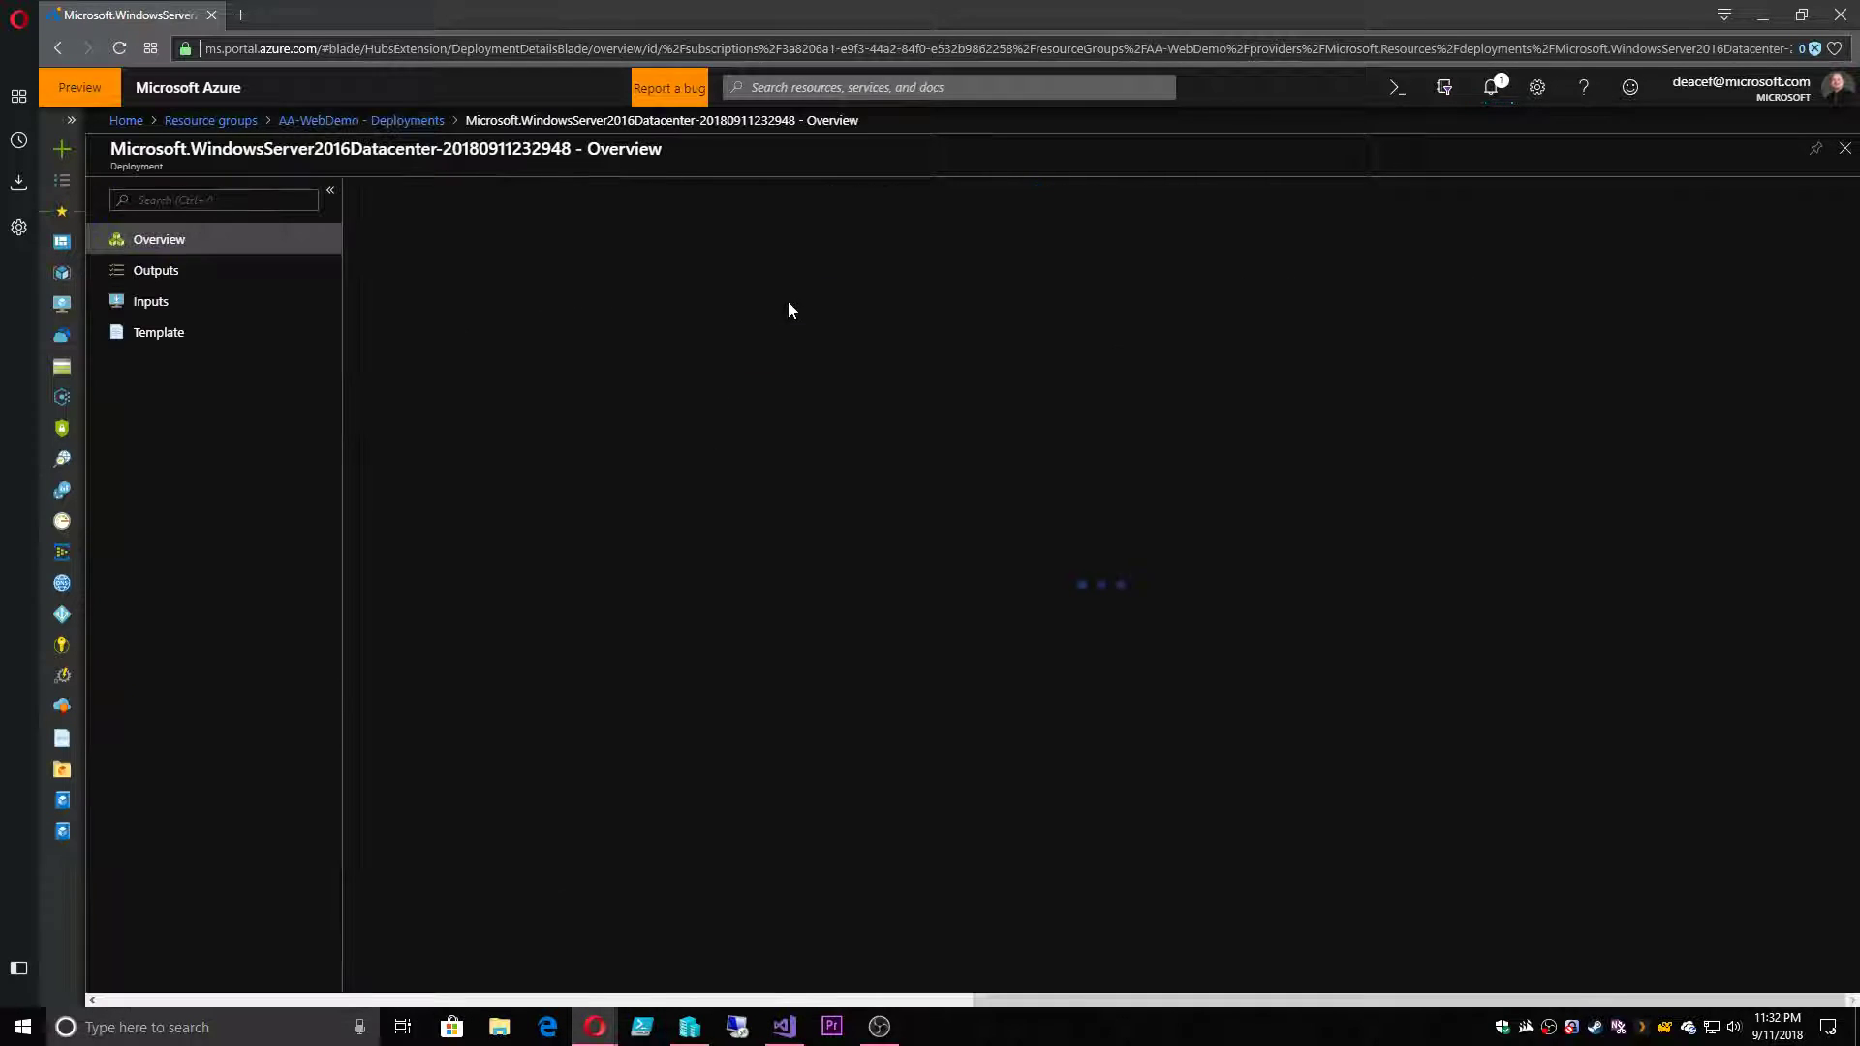
pyautogui.click(216, 339)
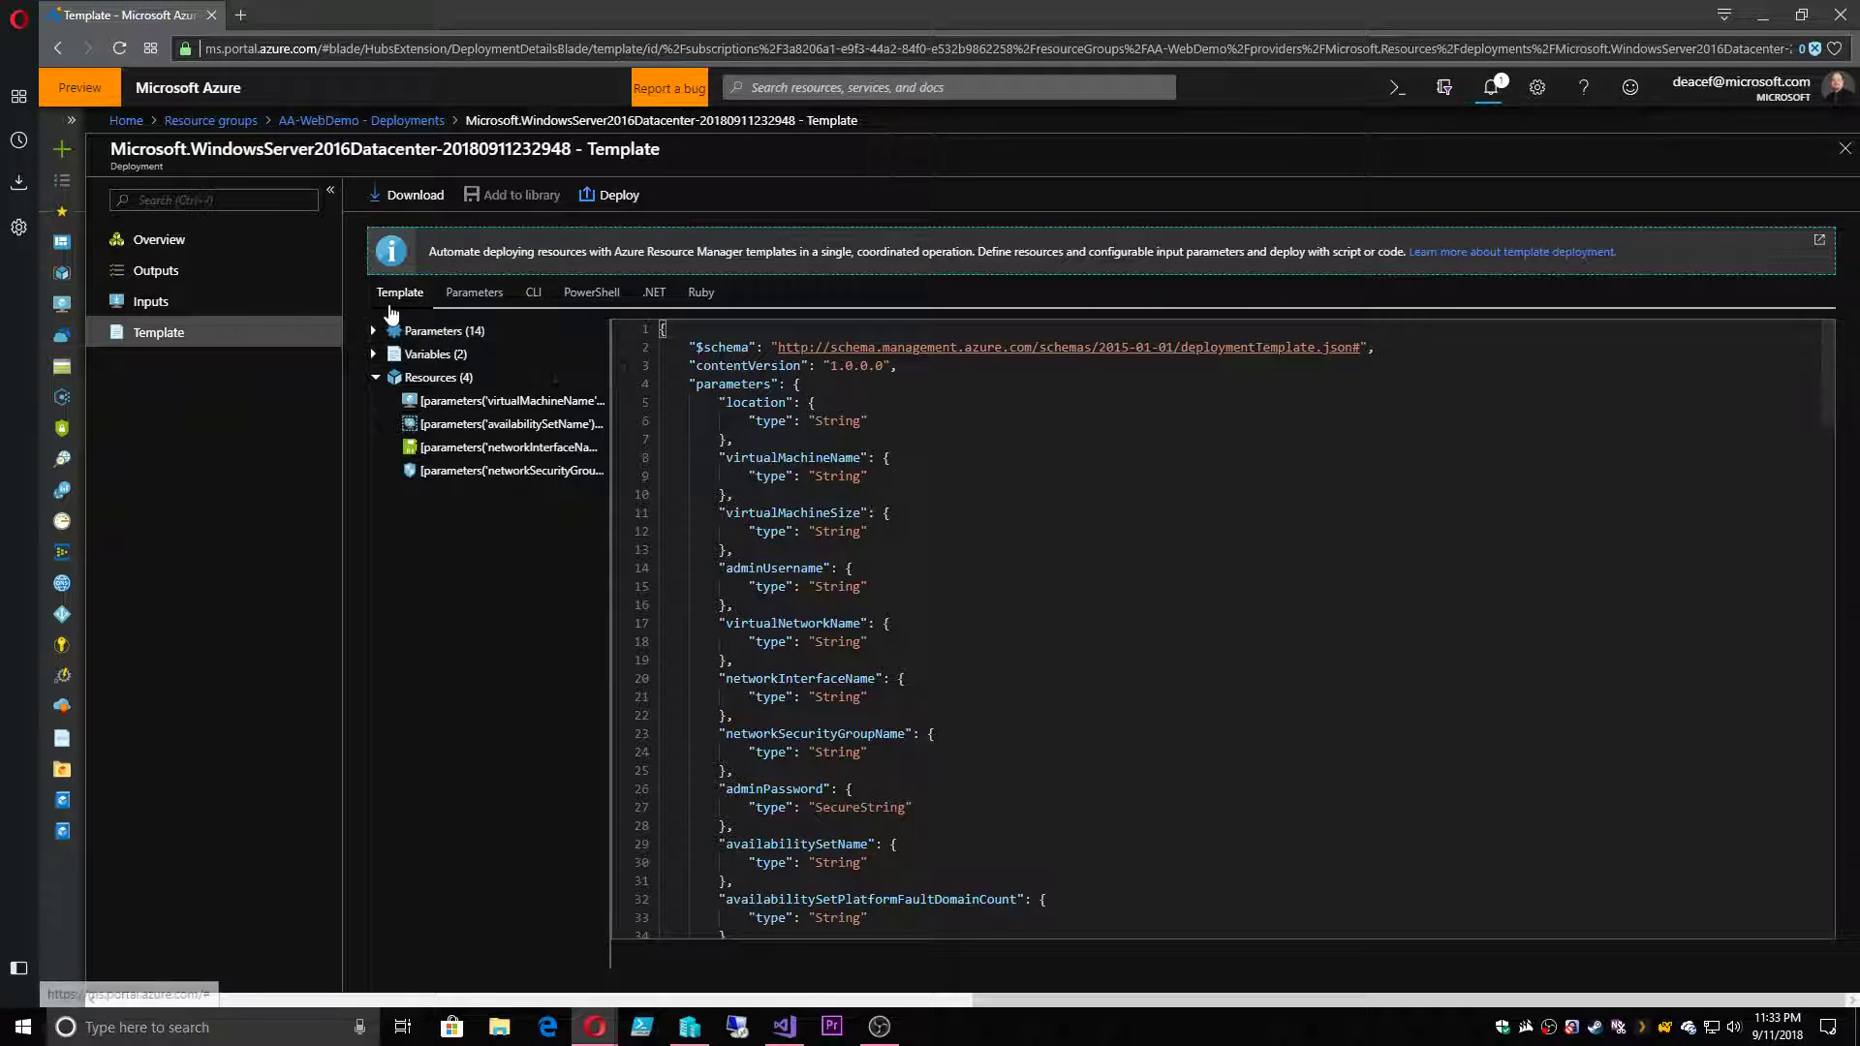
# - Start a custom deployment from the Windows Server 2016 deployment's template, targeting the AA-WebDemo resource group
pyautogui.click(160, 240)
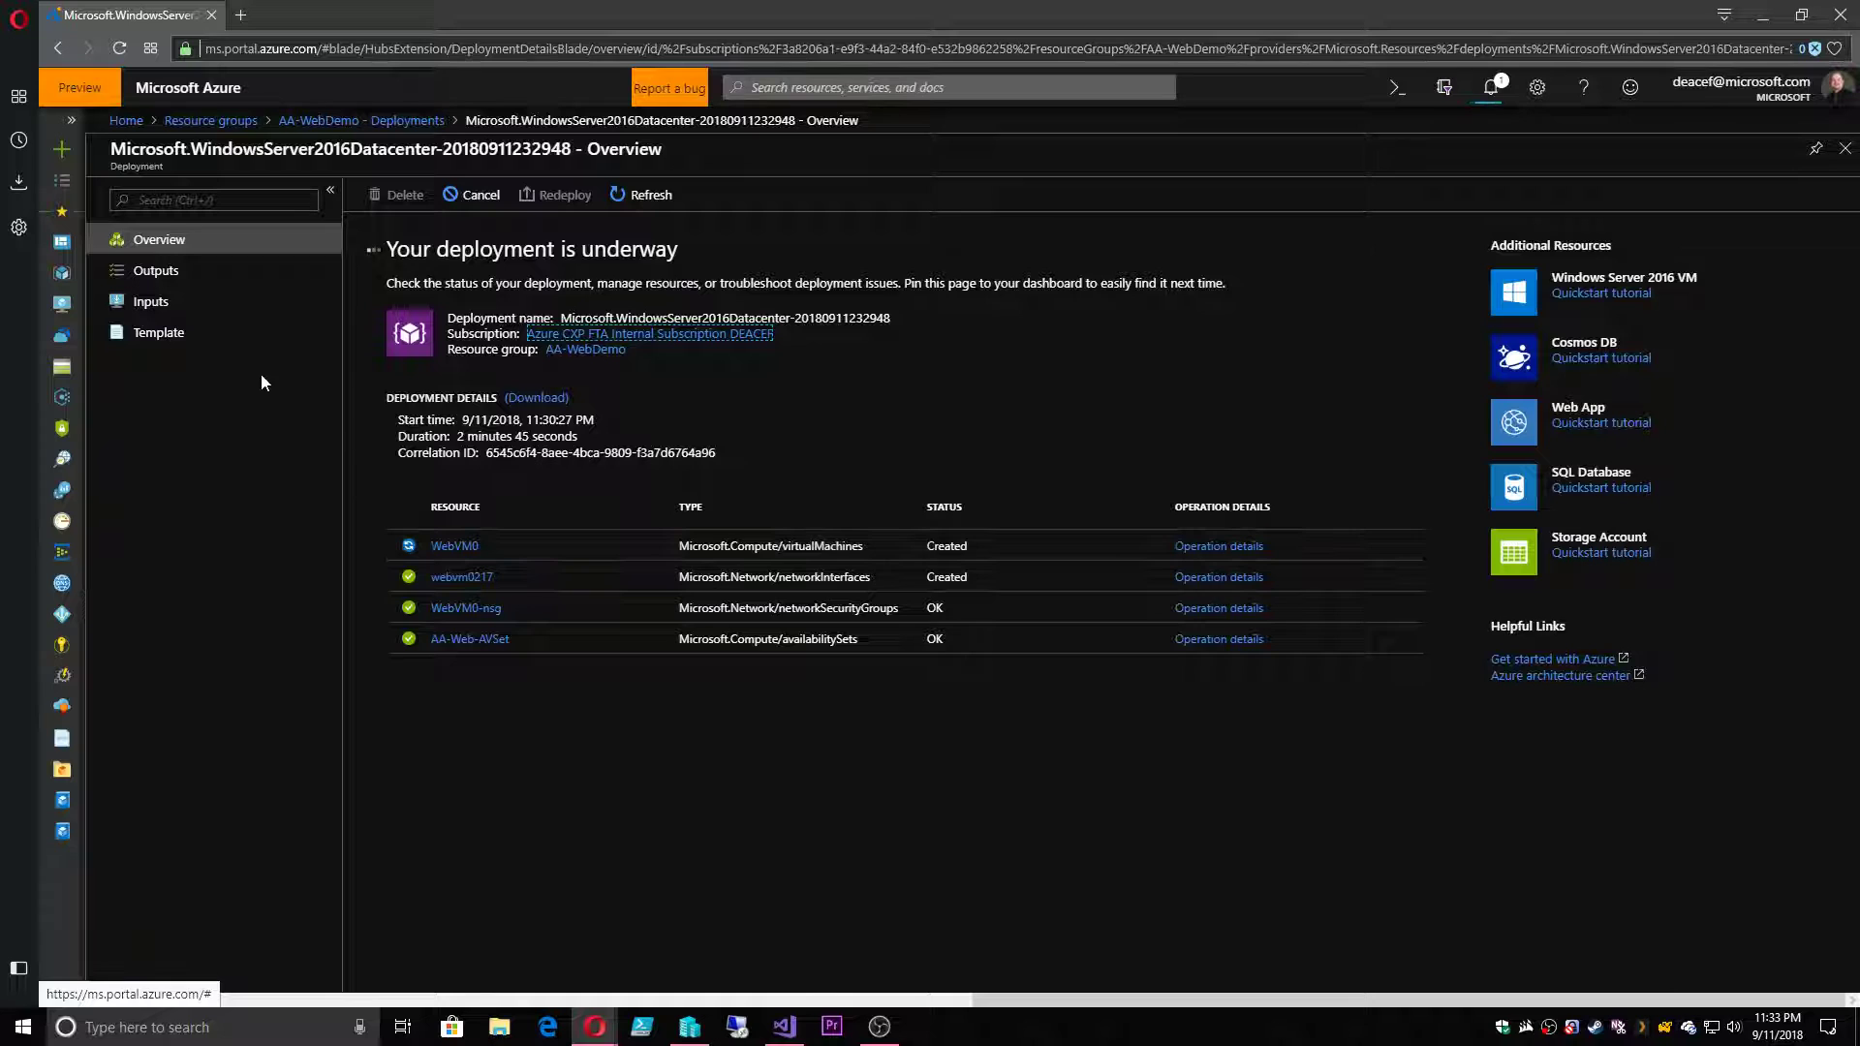
pyautogui.click(167, 333)
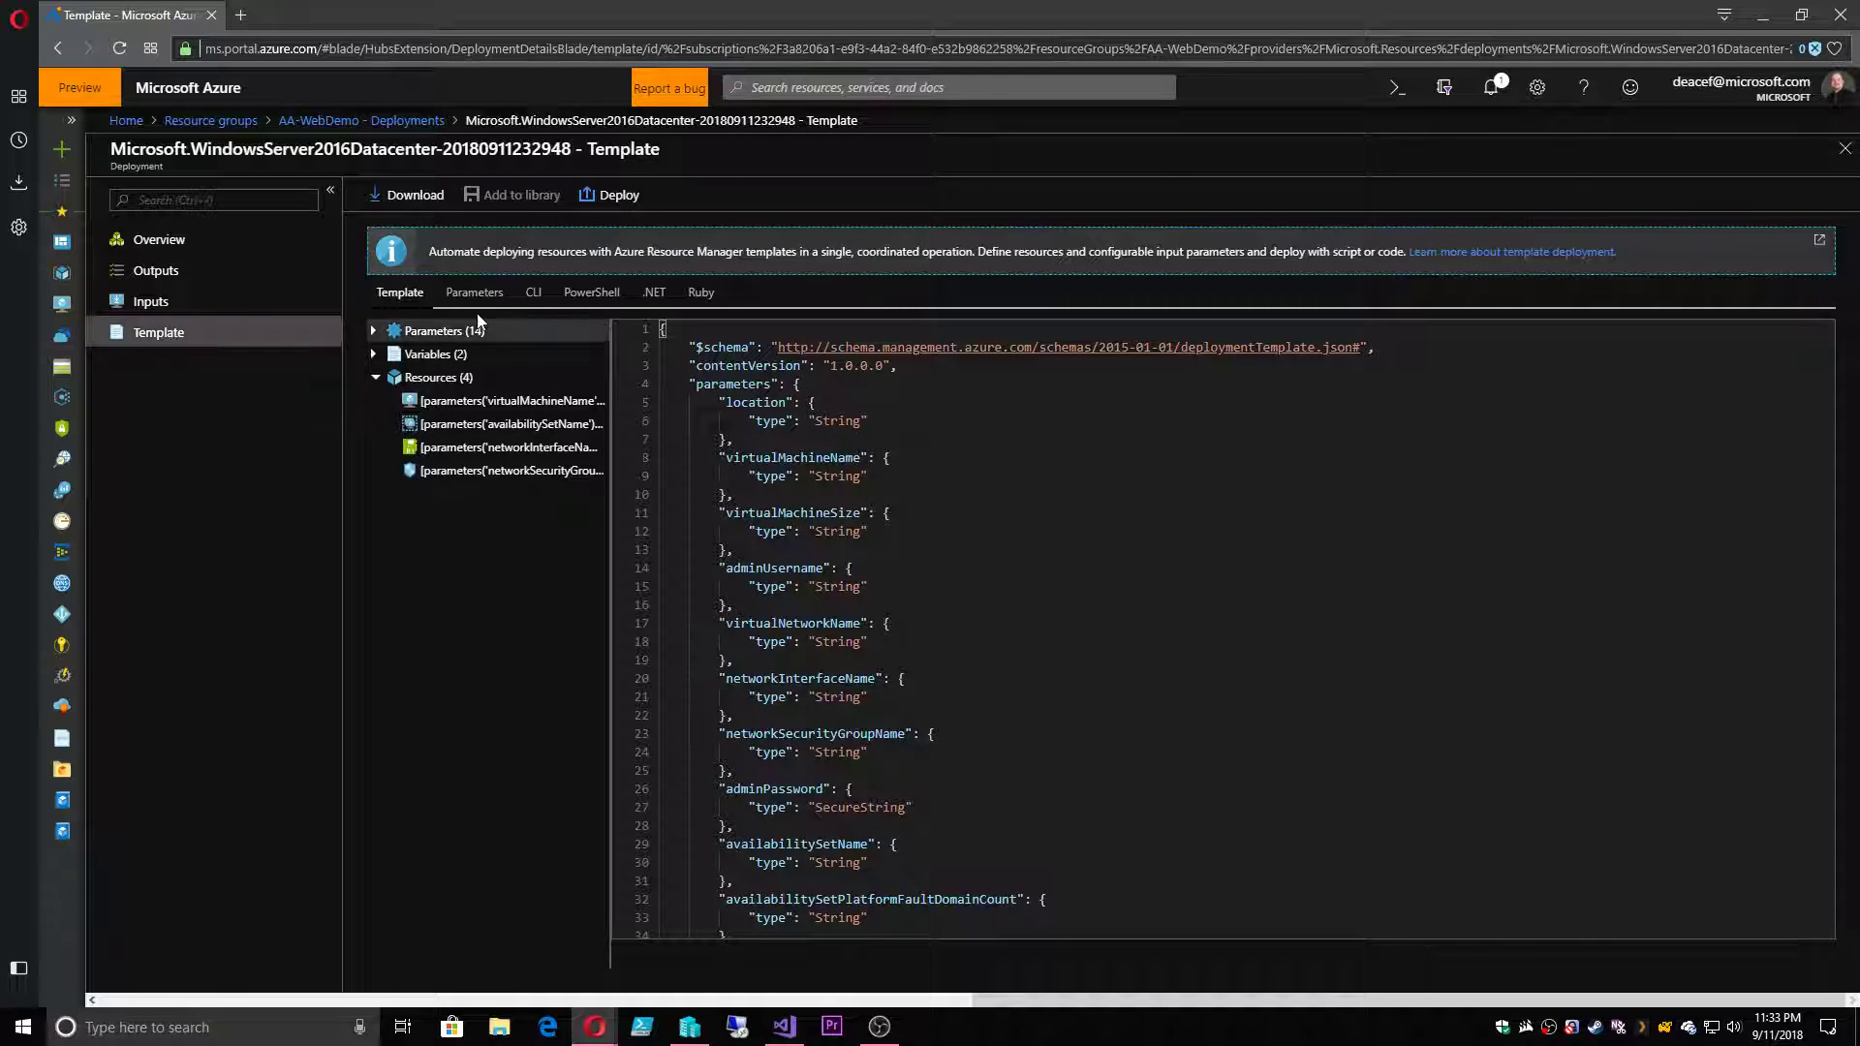
pyautogui.click(625, 195)
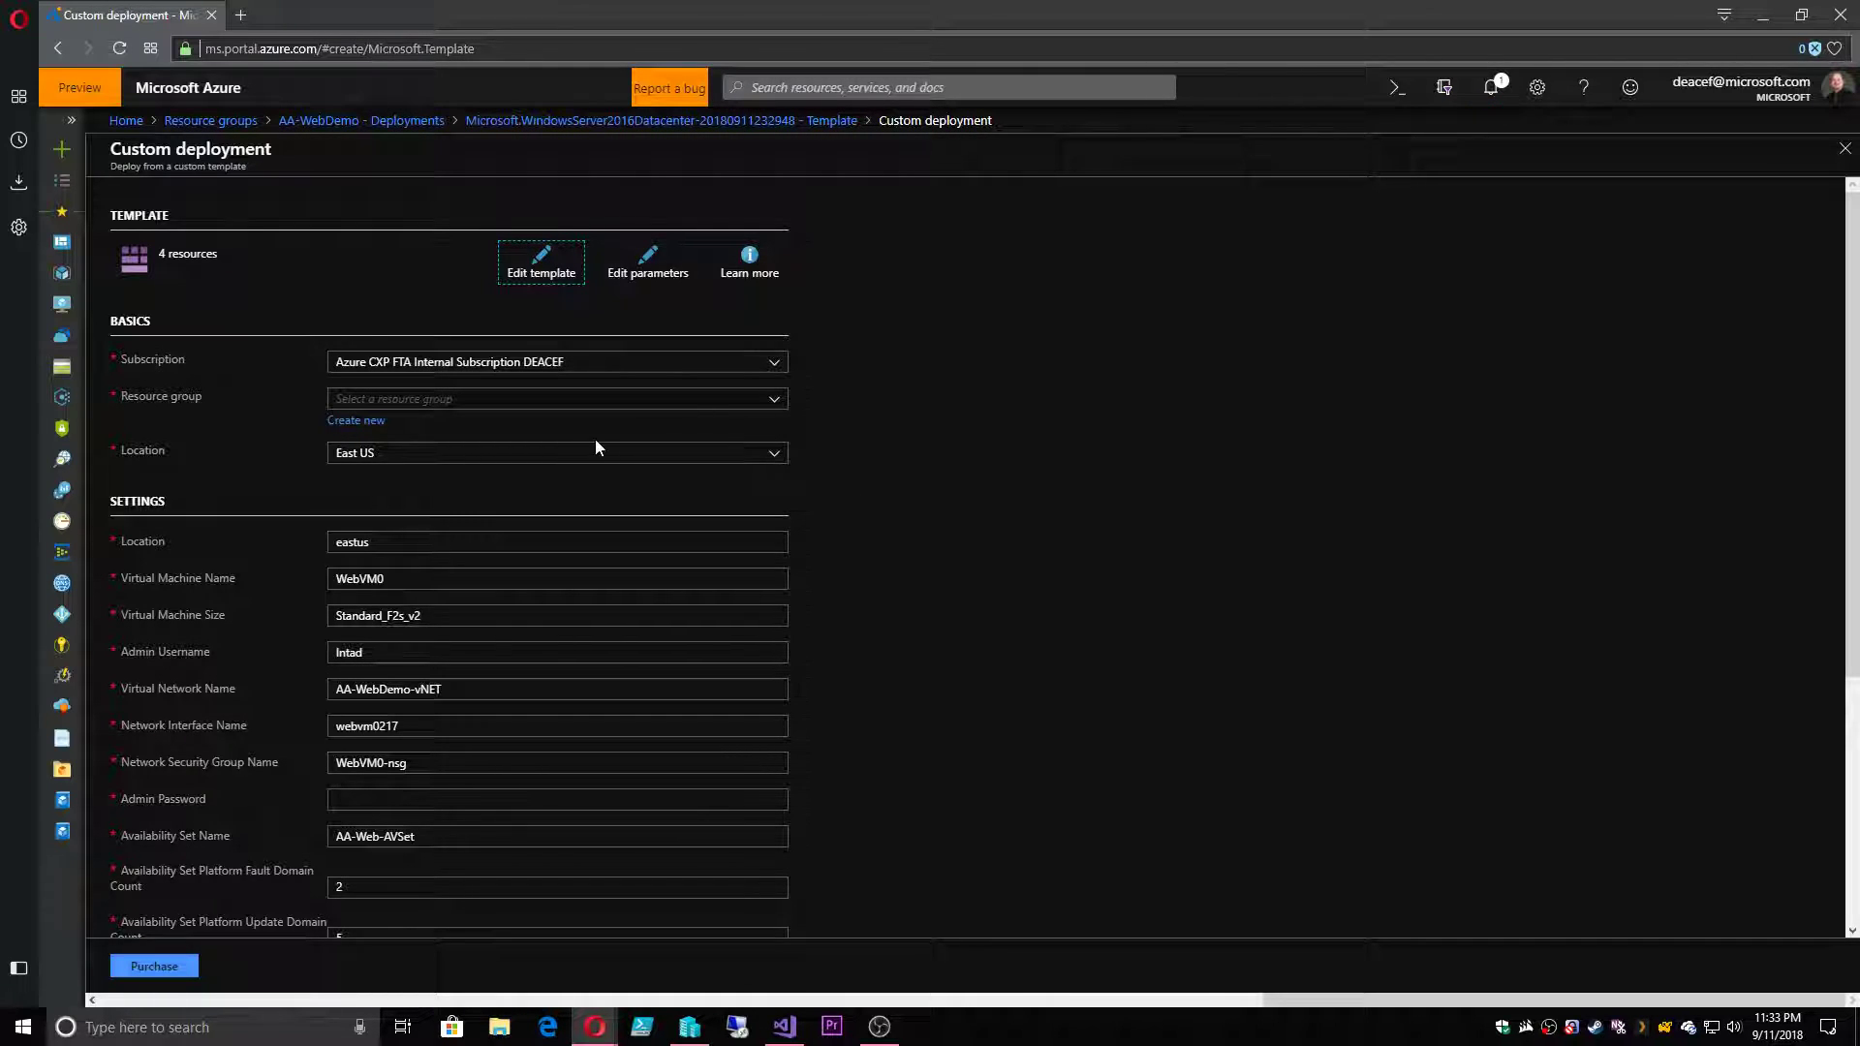
pyautogui.click(387, 398)
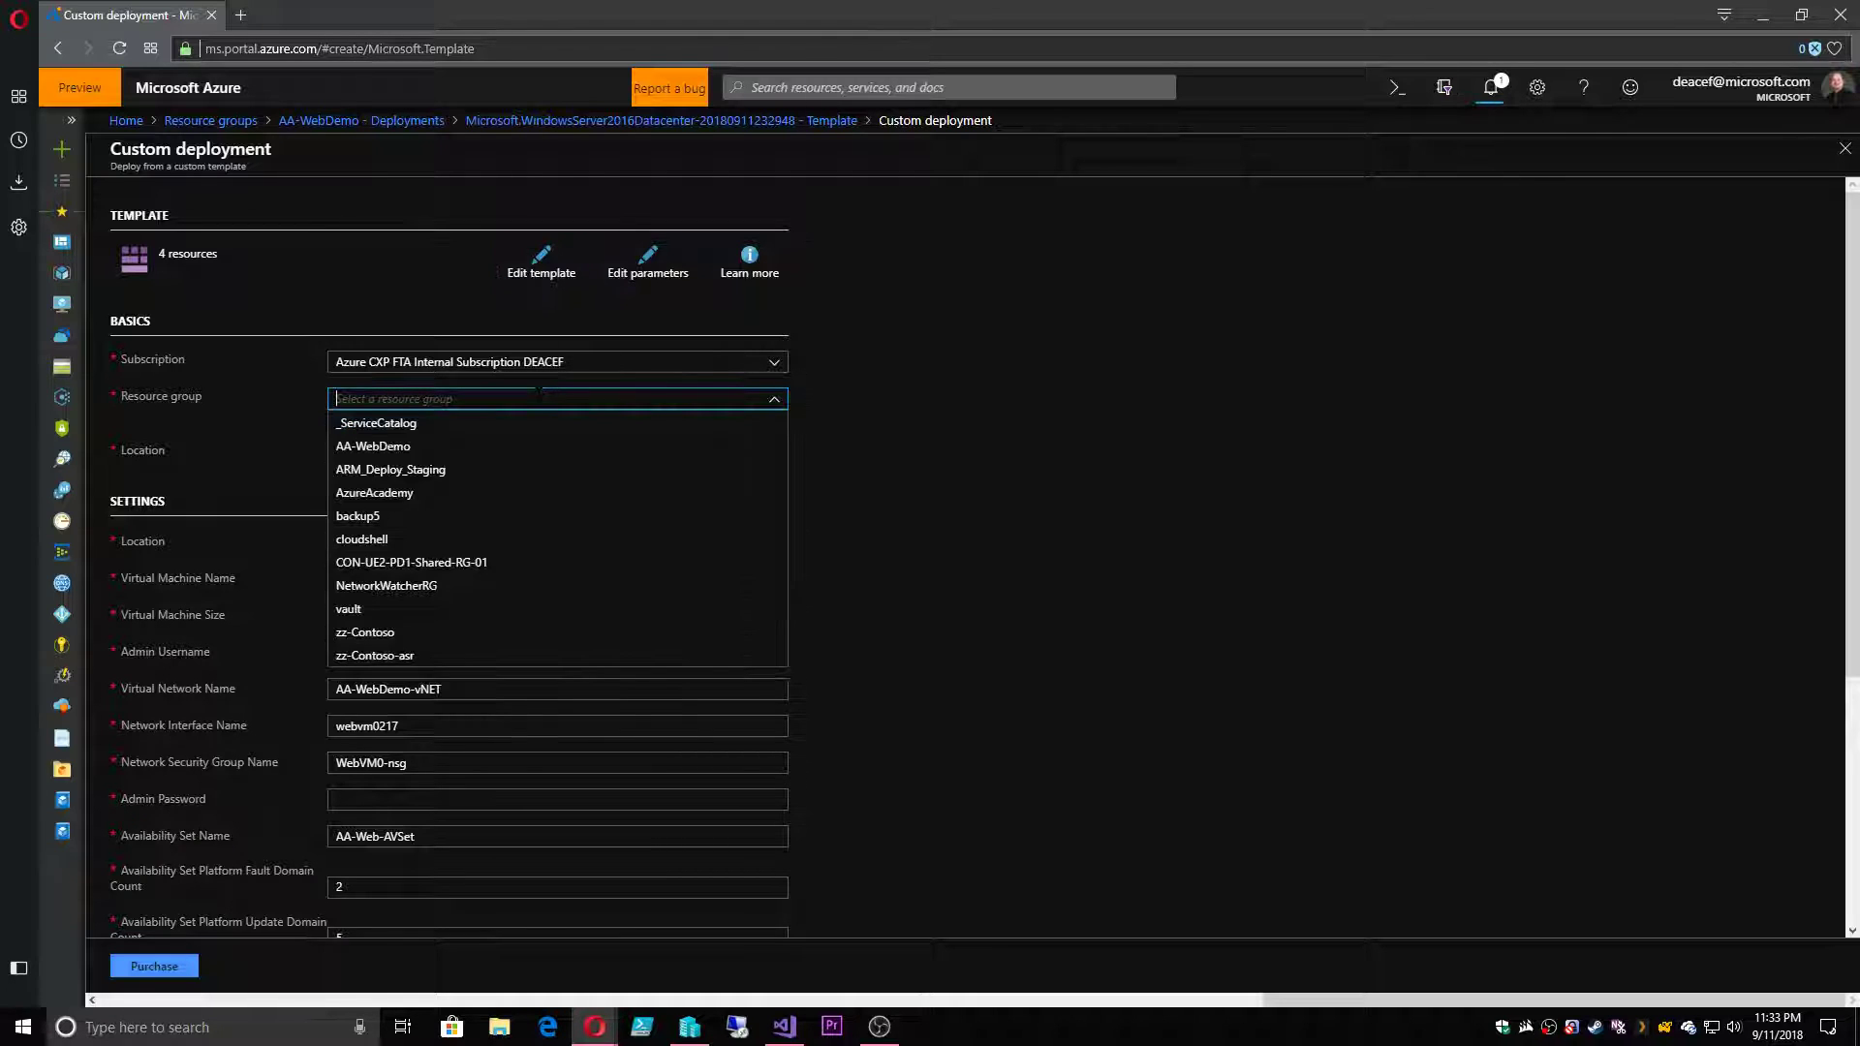
pyautogui.click(381, 448)
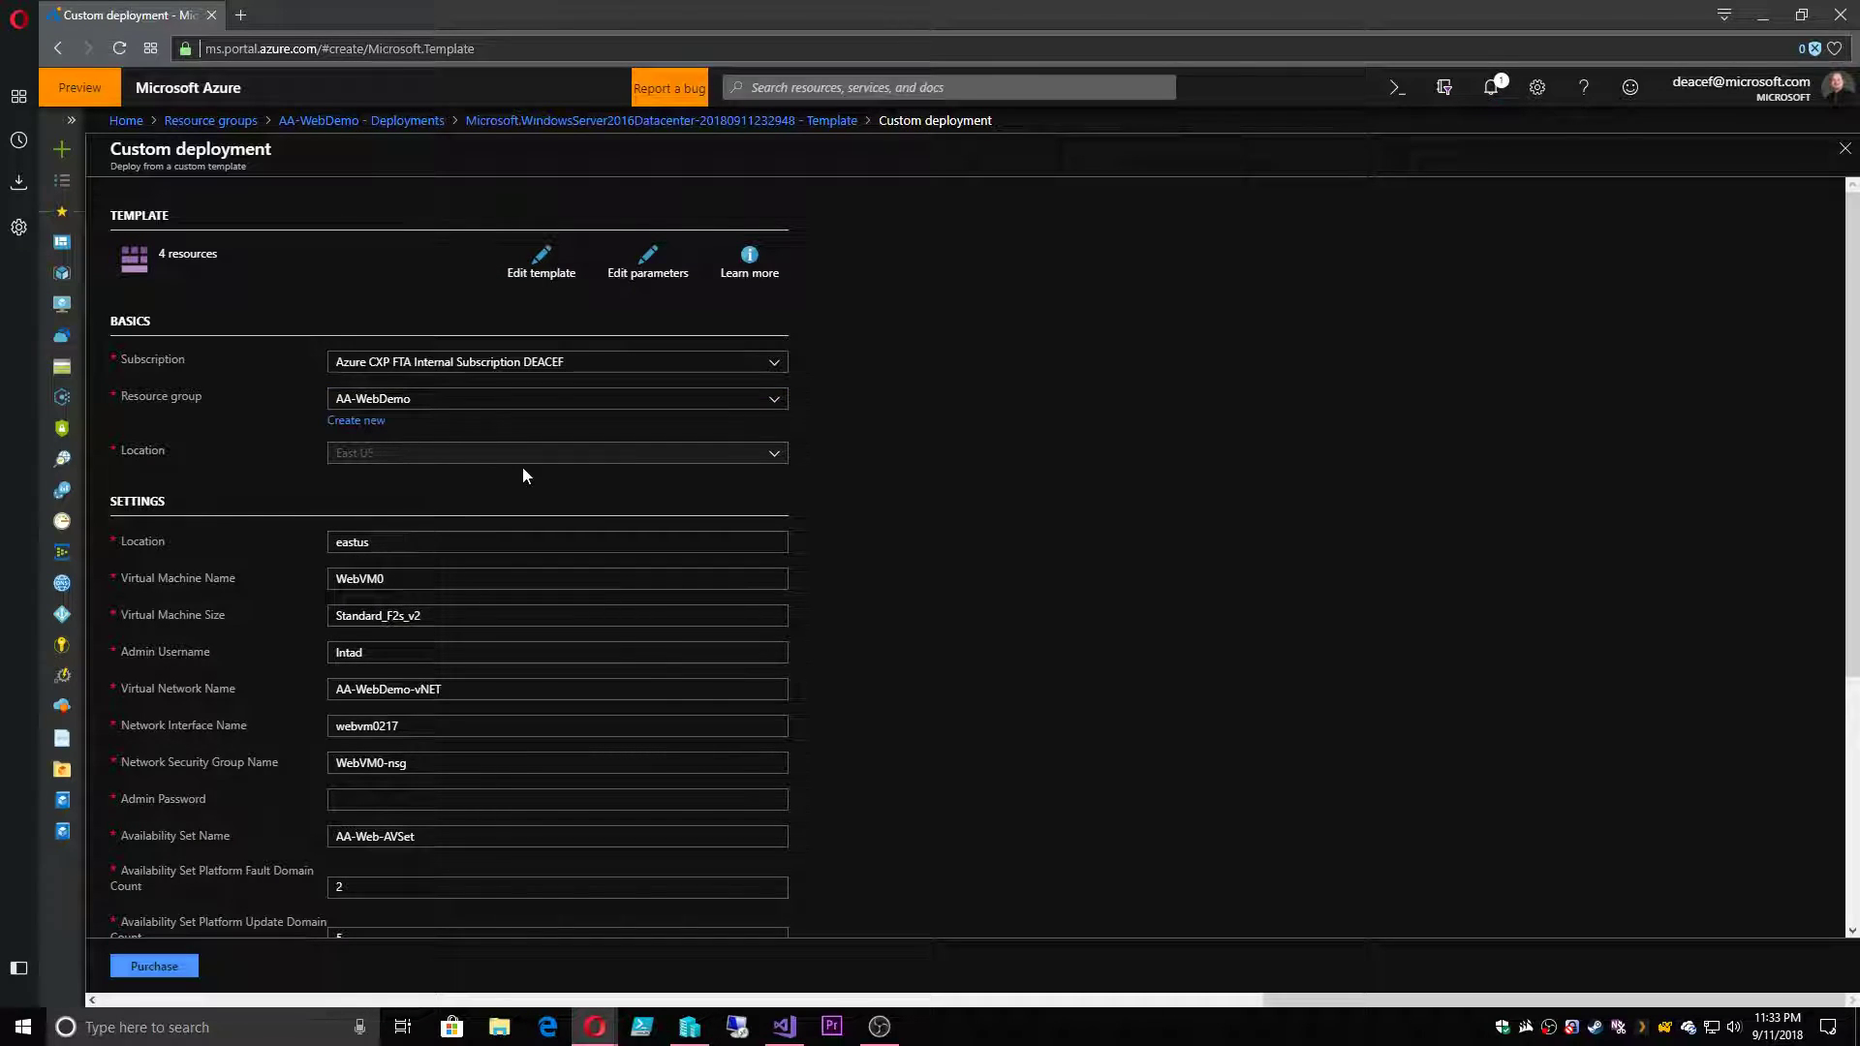
# - Set the custom deployment's virtual machine name to WebVM1
pyautogui.scroll(-2, 582, 479)
pyautogui.scroll(-2, 856, 450)
pyautogui.scroll(1, 857, 458)
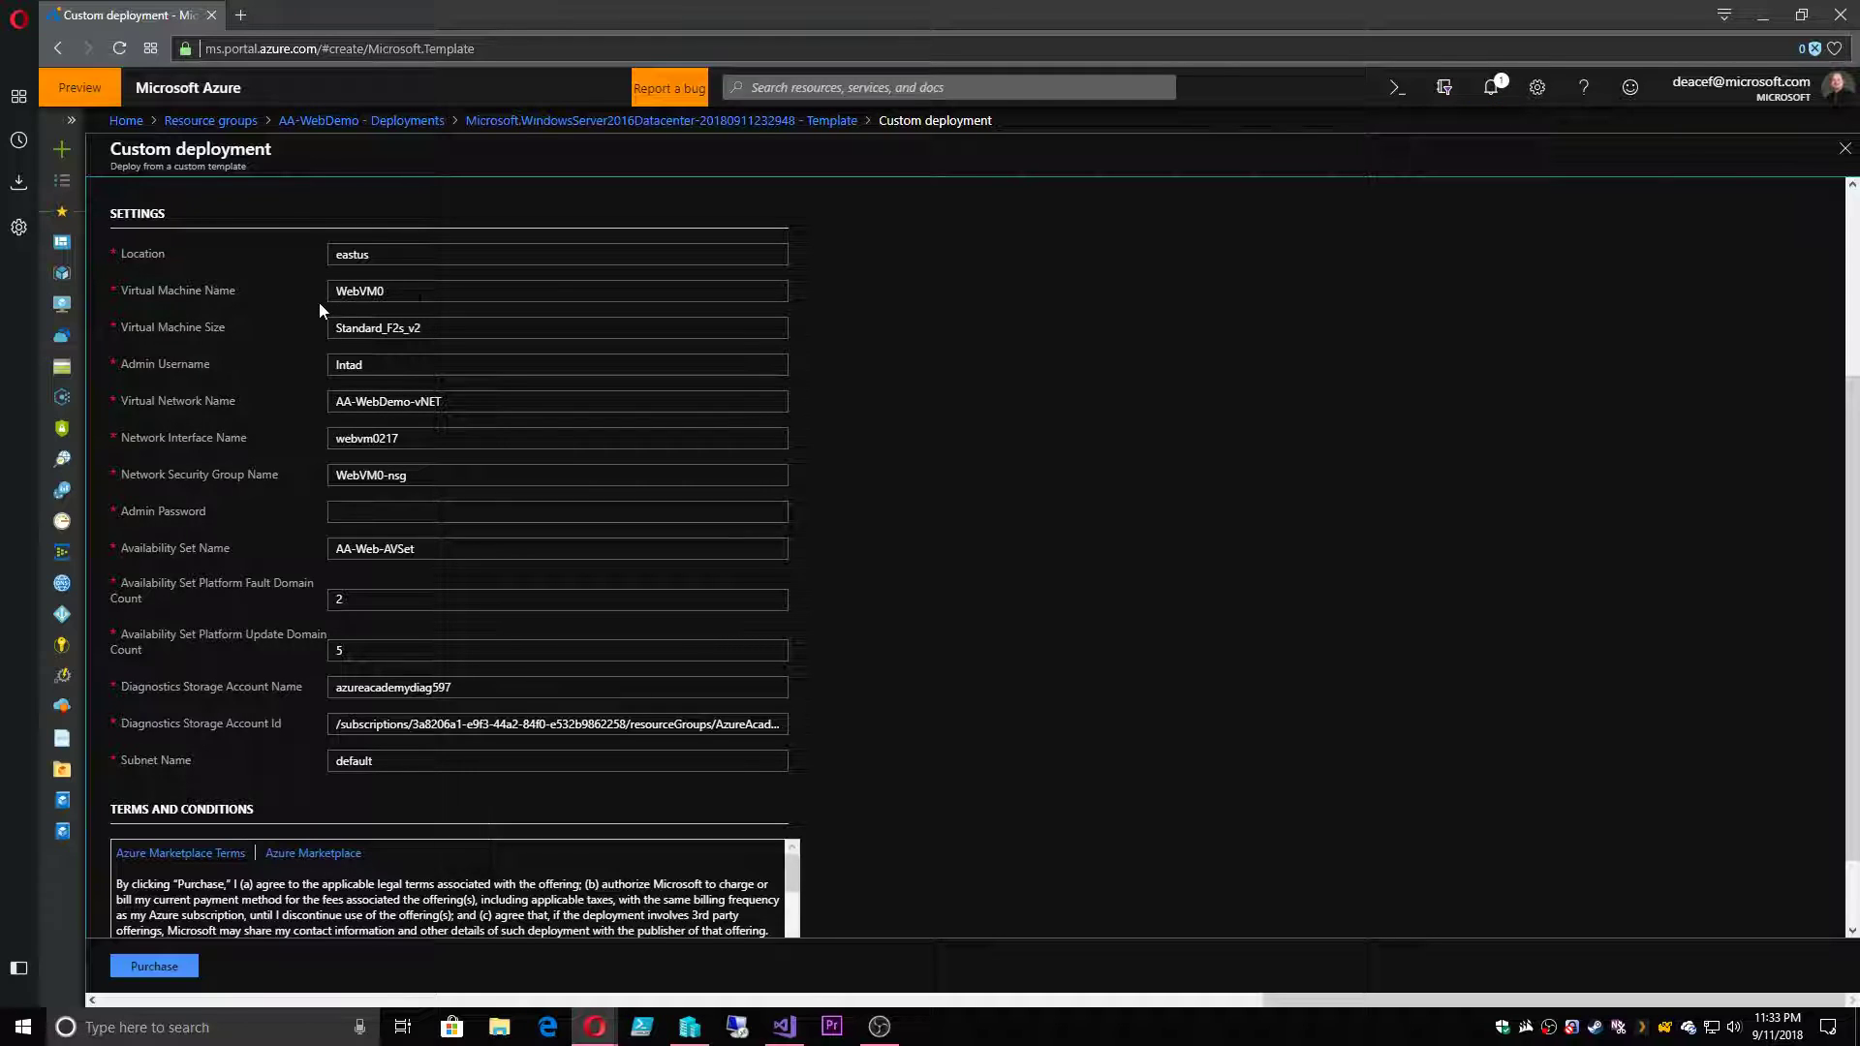
pyautogui.click(415, 293)
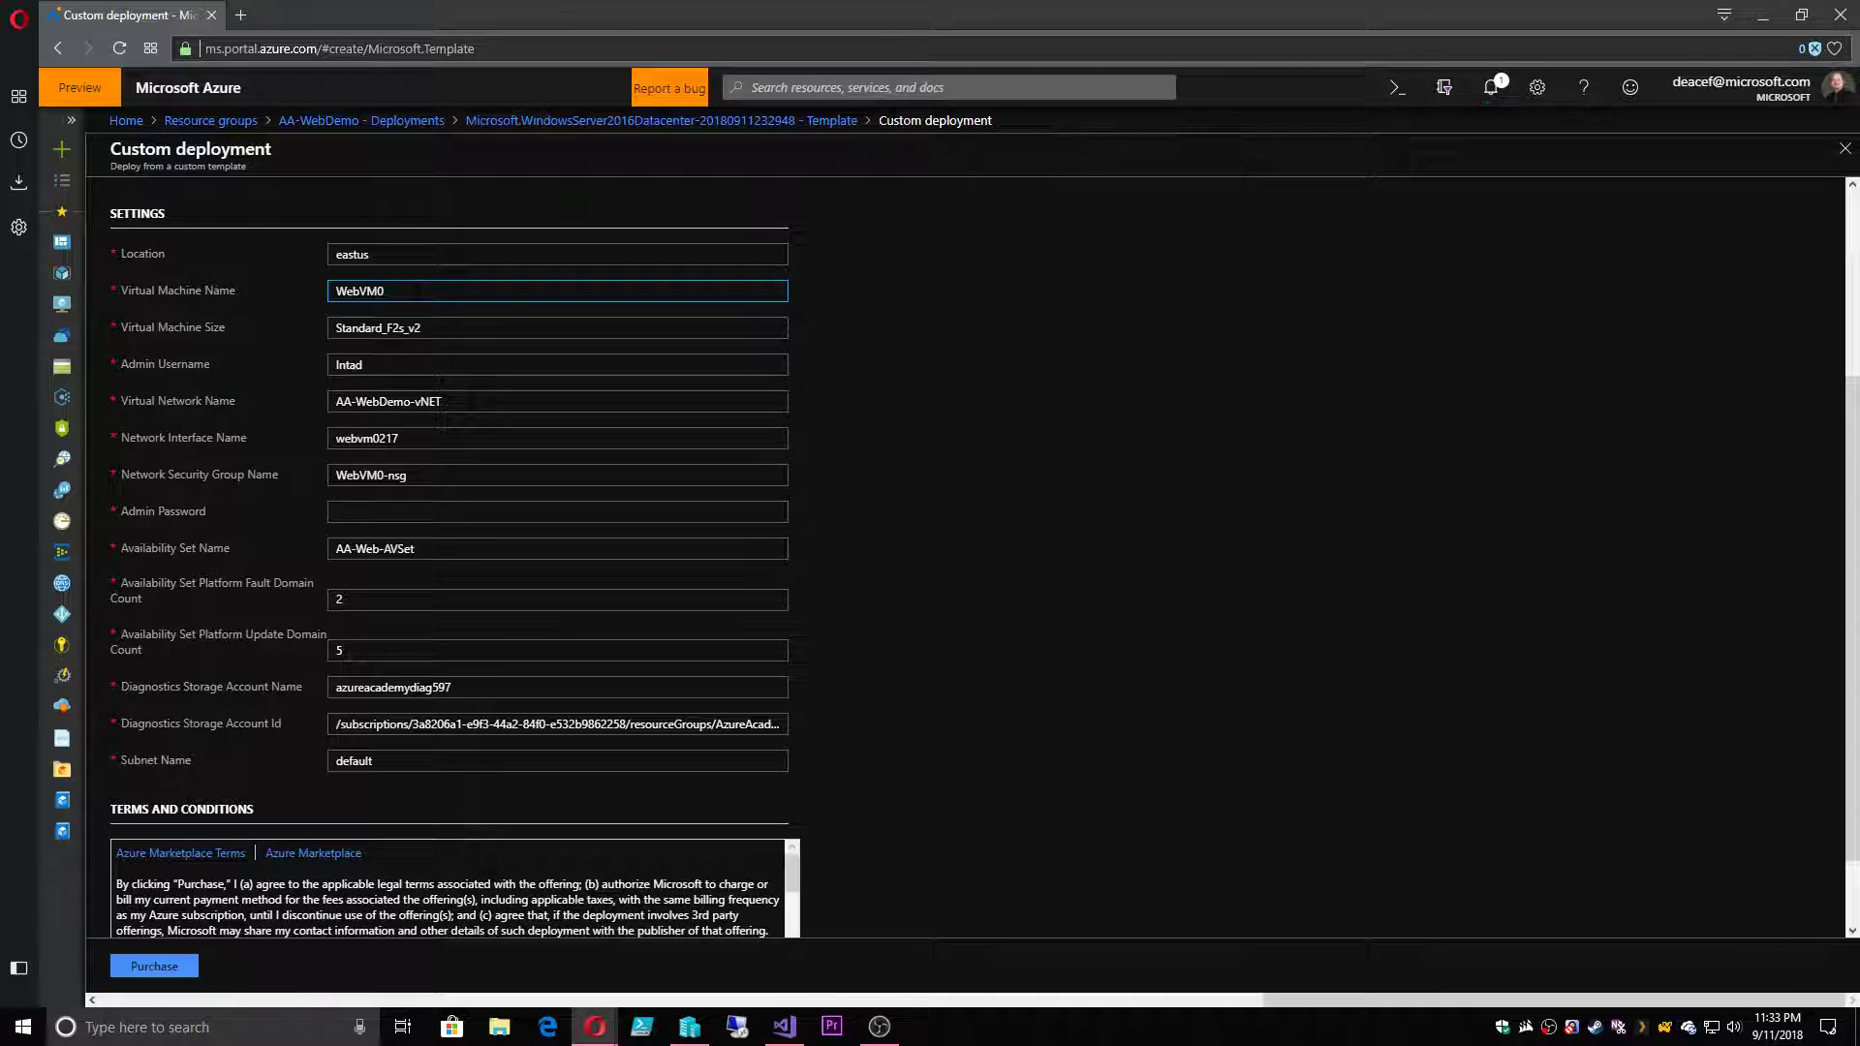
pyautogui.press('BackSpace')
pyautogui.write('1')
# - Set the network interface name to webvm1-nic and enter the admin password for the new virtual machine
pyautogui.click(386, 438)
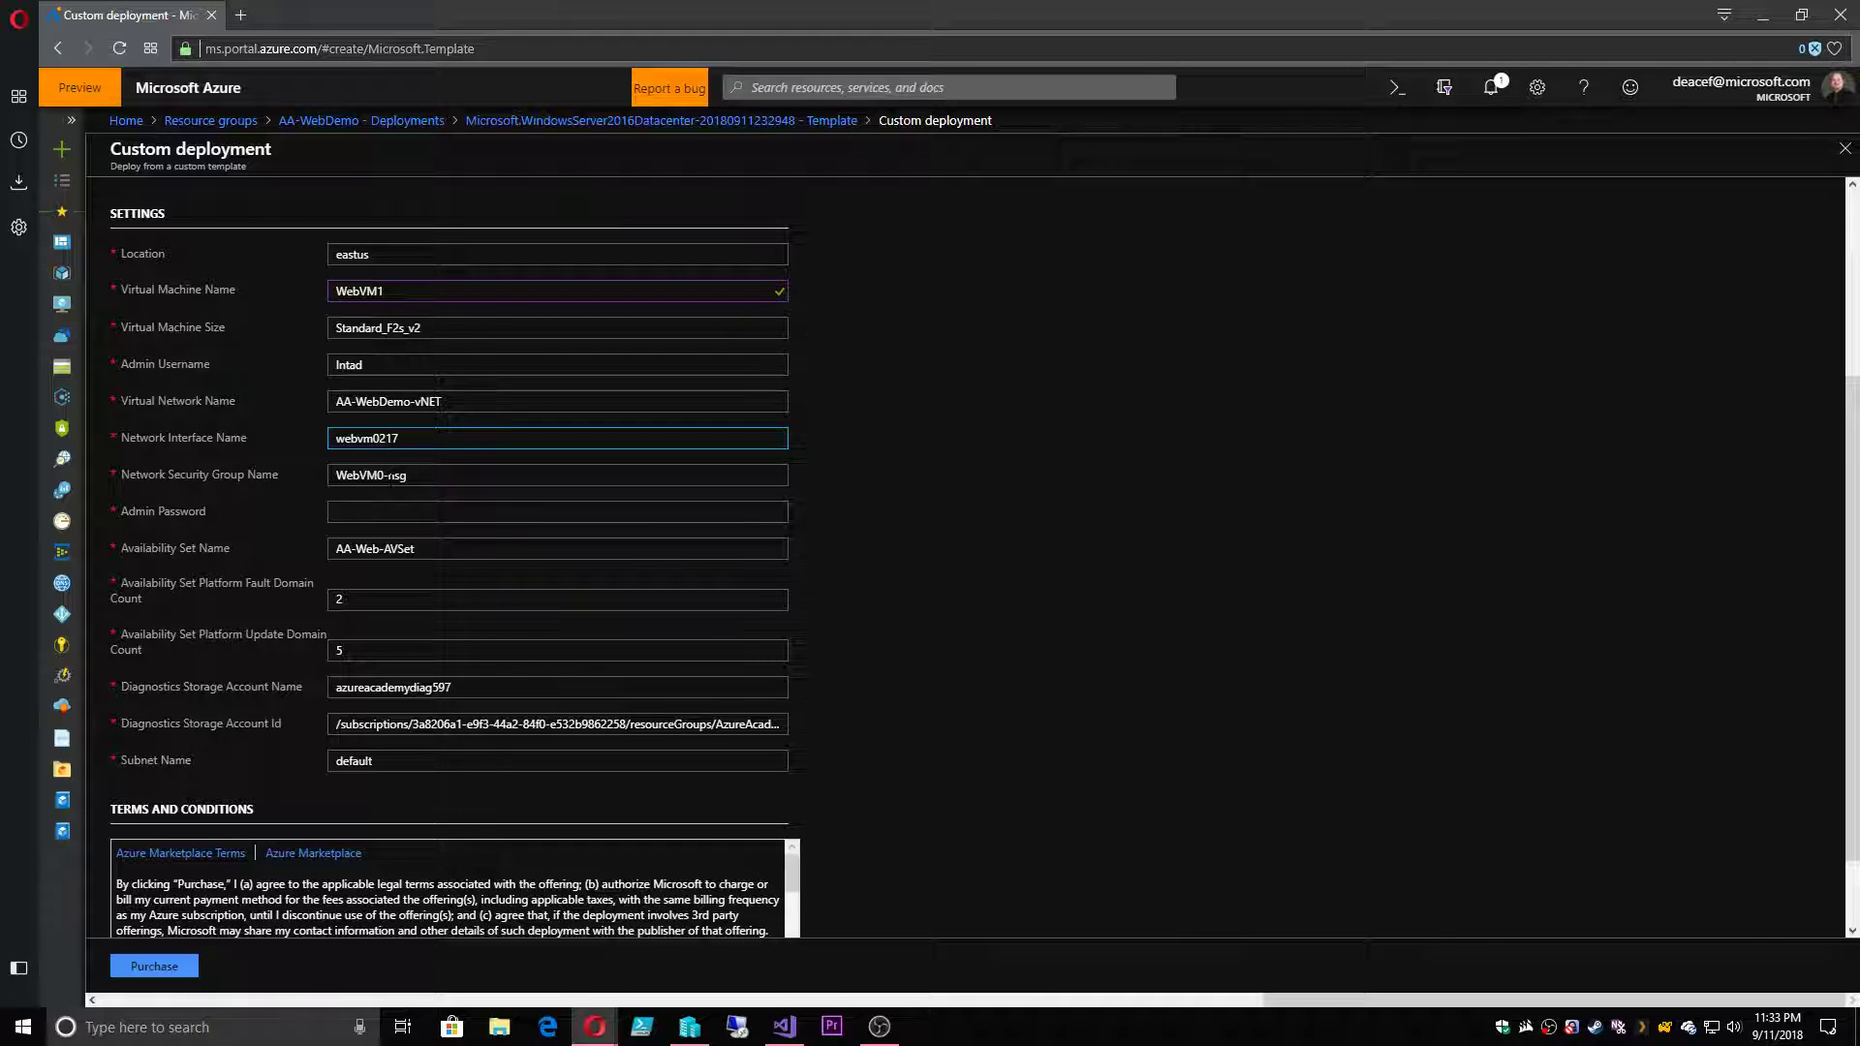
pyautogui.doubleClick(386, 438)
pyautogui.press('End')
pyautogui.press('BackSpace')
pyautogui.press('BackSpace')
pyautogui.press('BackSpace')
pyautogui.write('1')
pyautogui.press('BackSpace')
pyautogui.press('BackSpace')
pyautogui.write('1-nic')
pyautogui.click(453, 511)
pyautogui.write('•••••••••••••')
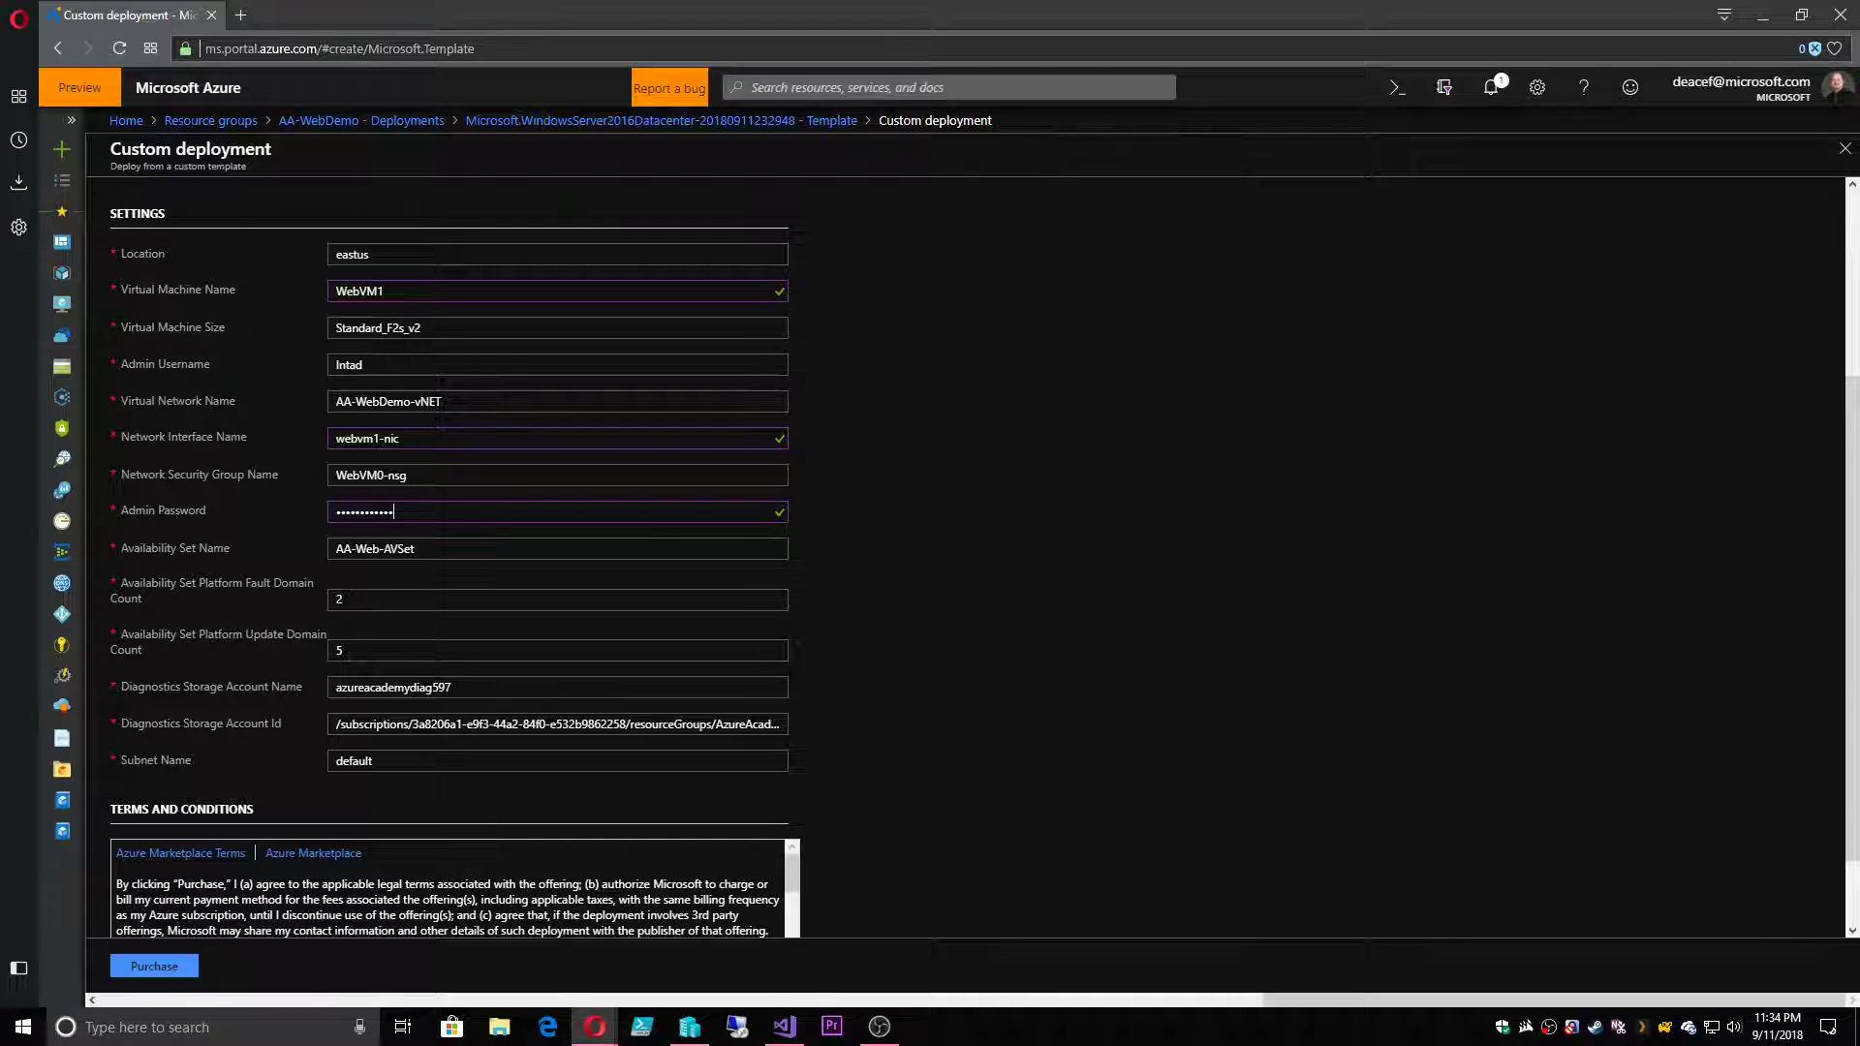
# - Check the full diagnostics storage account ID, then accept the terms and submit the custom deployment
pyautogui.scroll(-1, 901, 654)
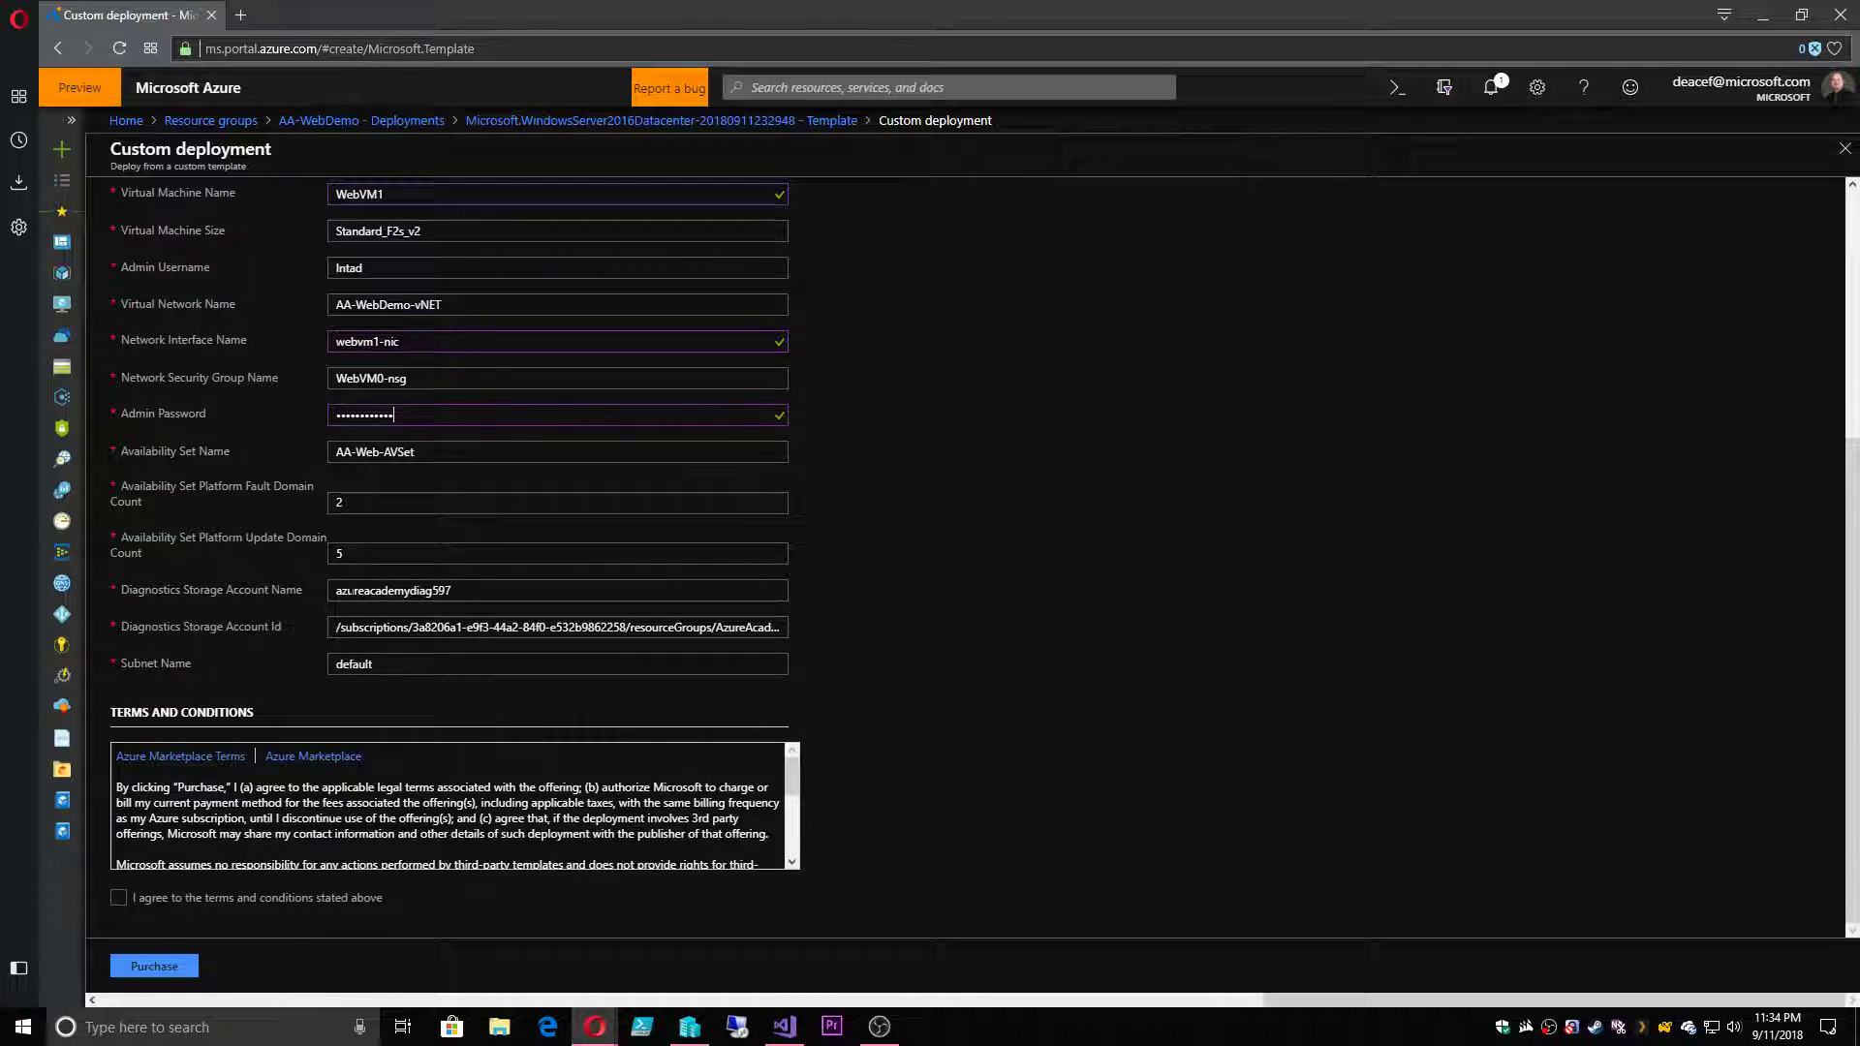
pyautogui.moveTo(341, 627); pyautogui.dragTo(886, 631)
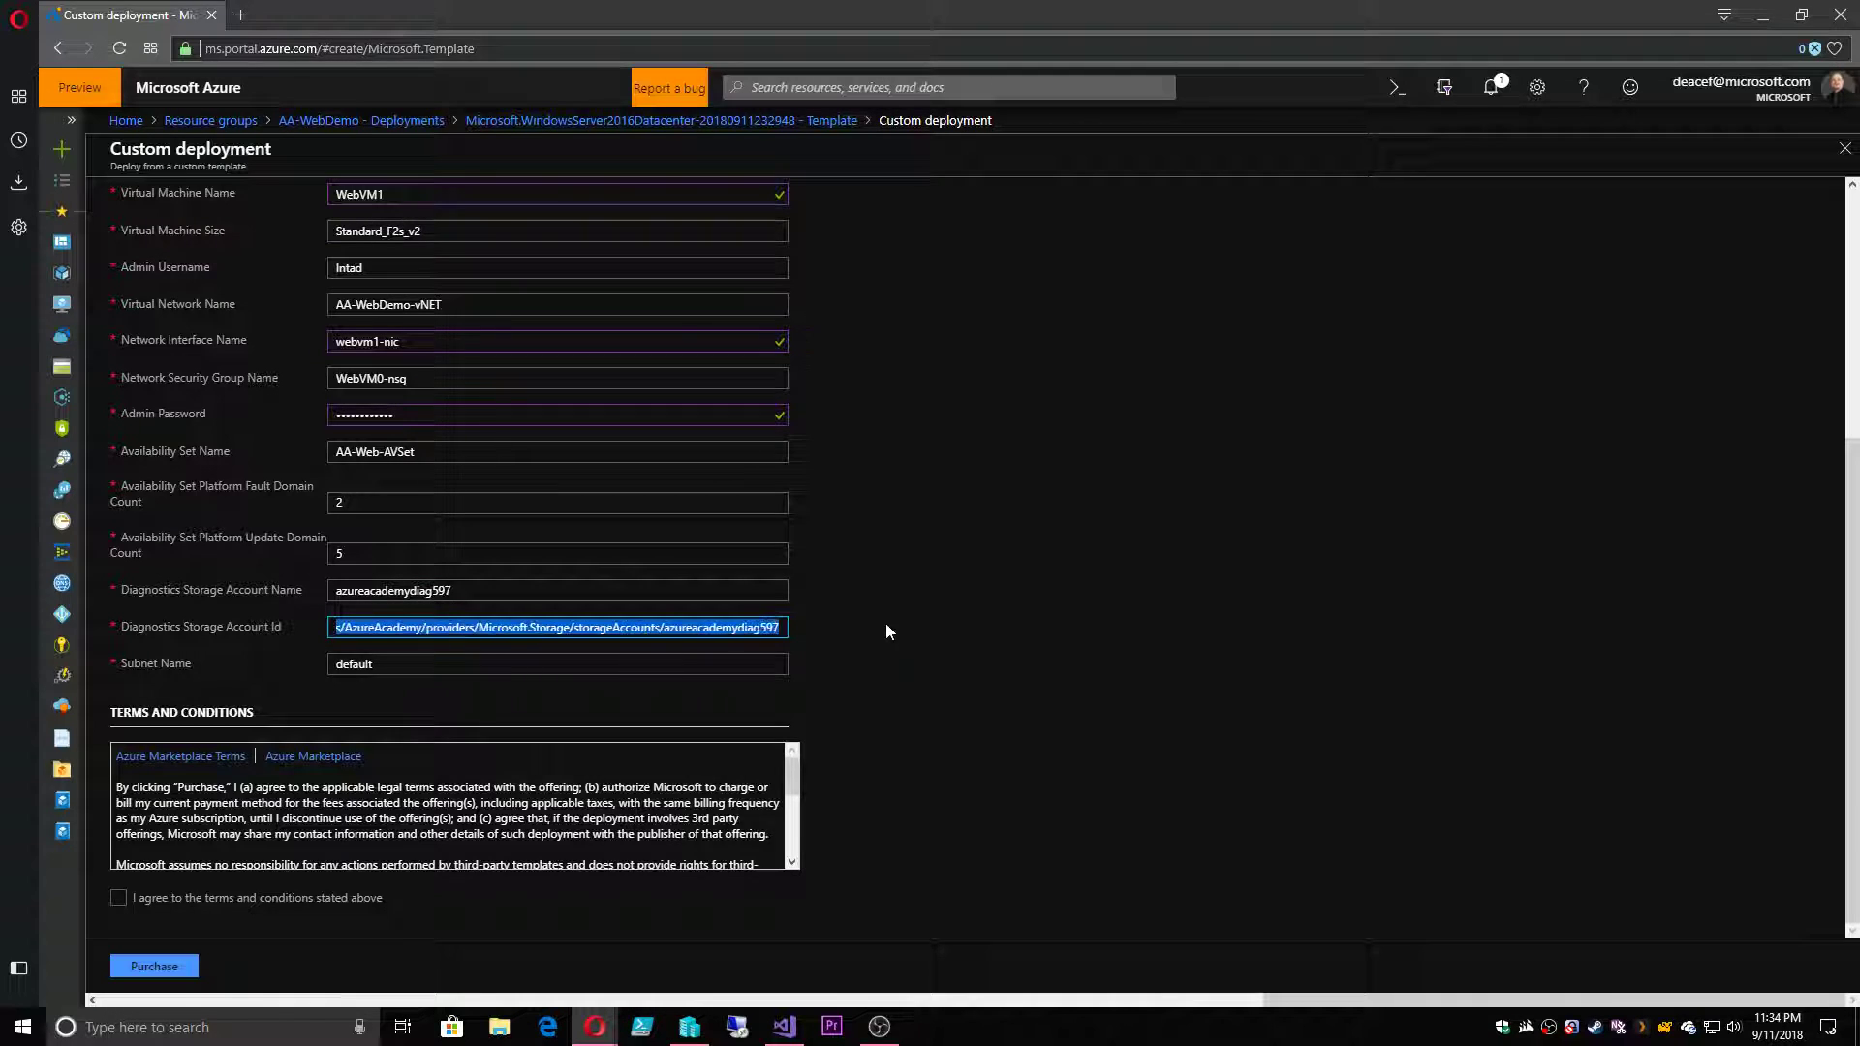
pyautogui.click(803, 625)
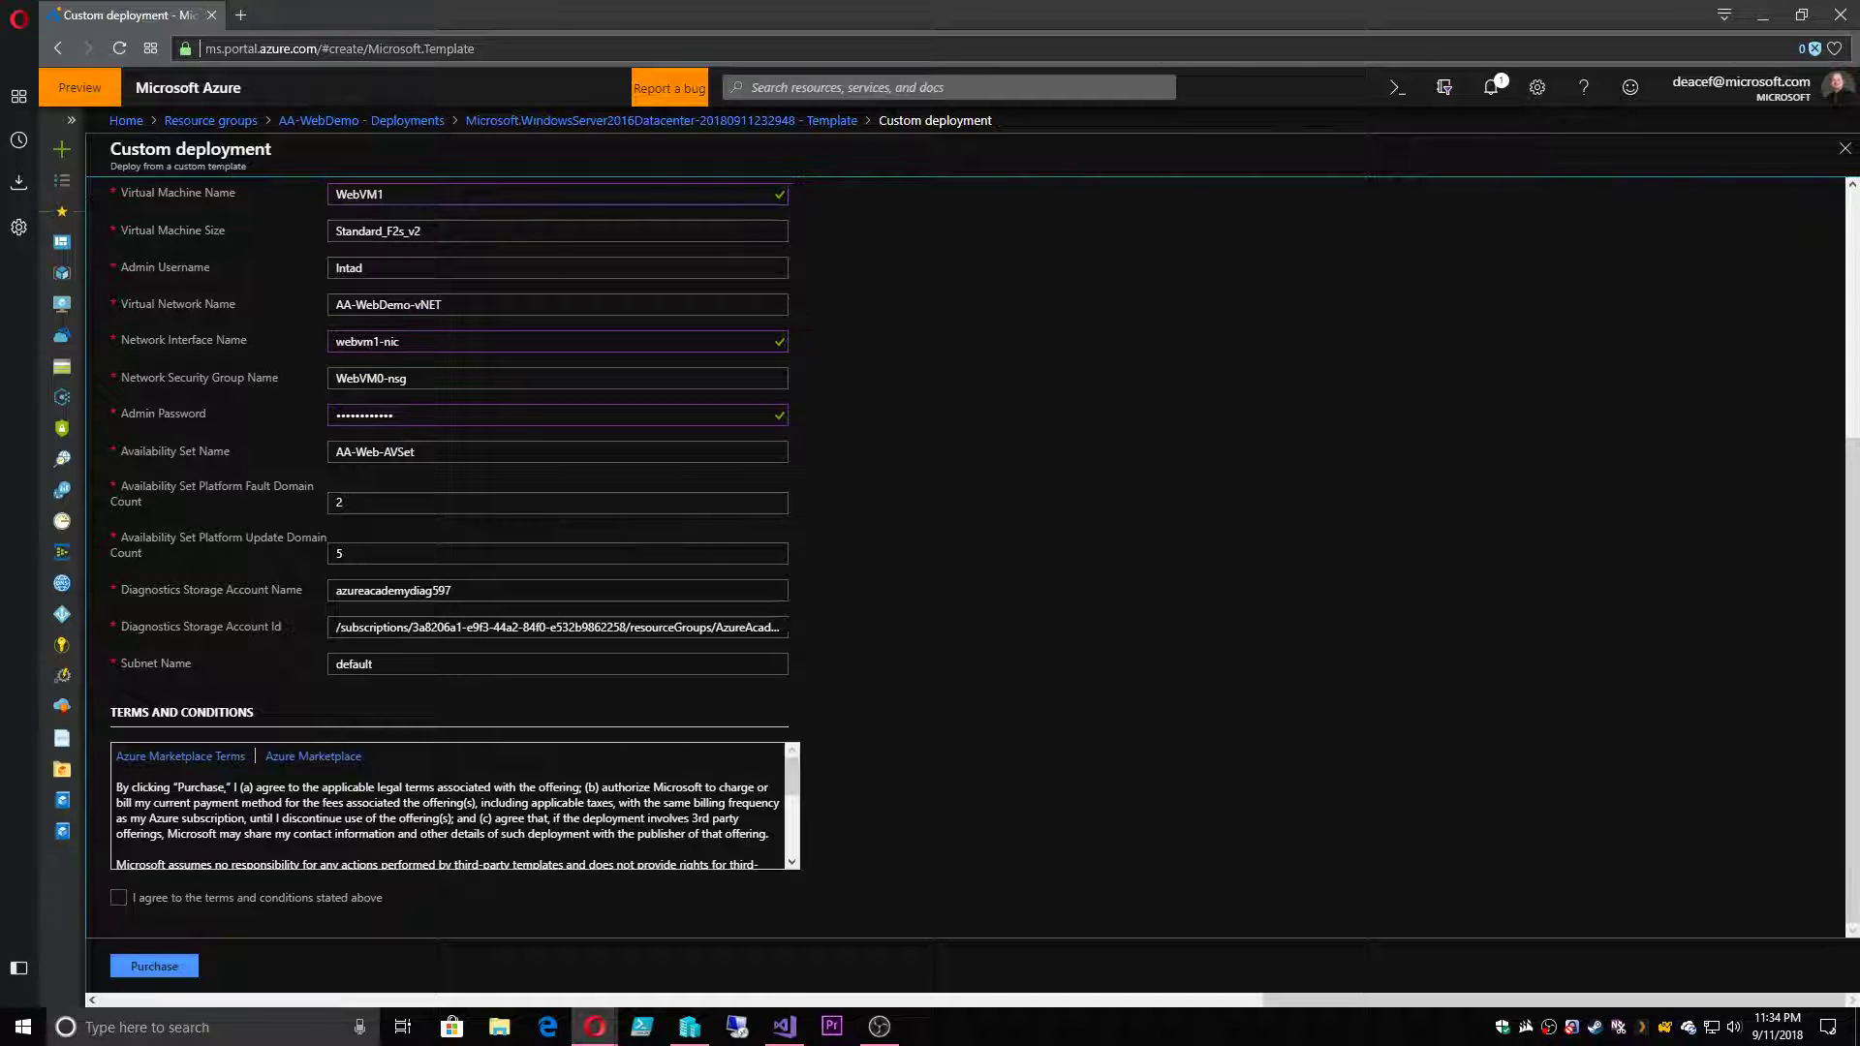
pyautogui.click(119, 898)
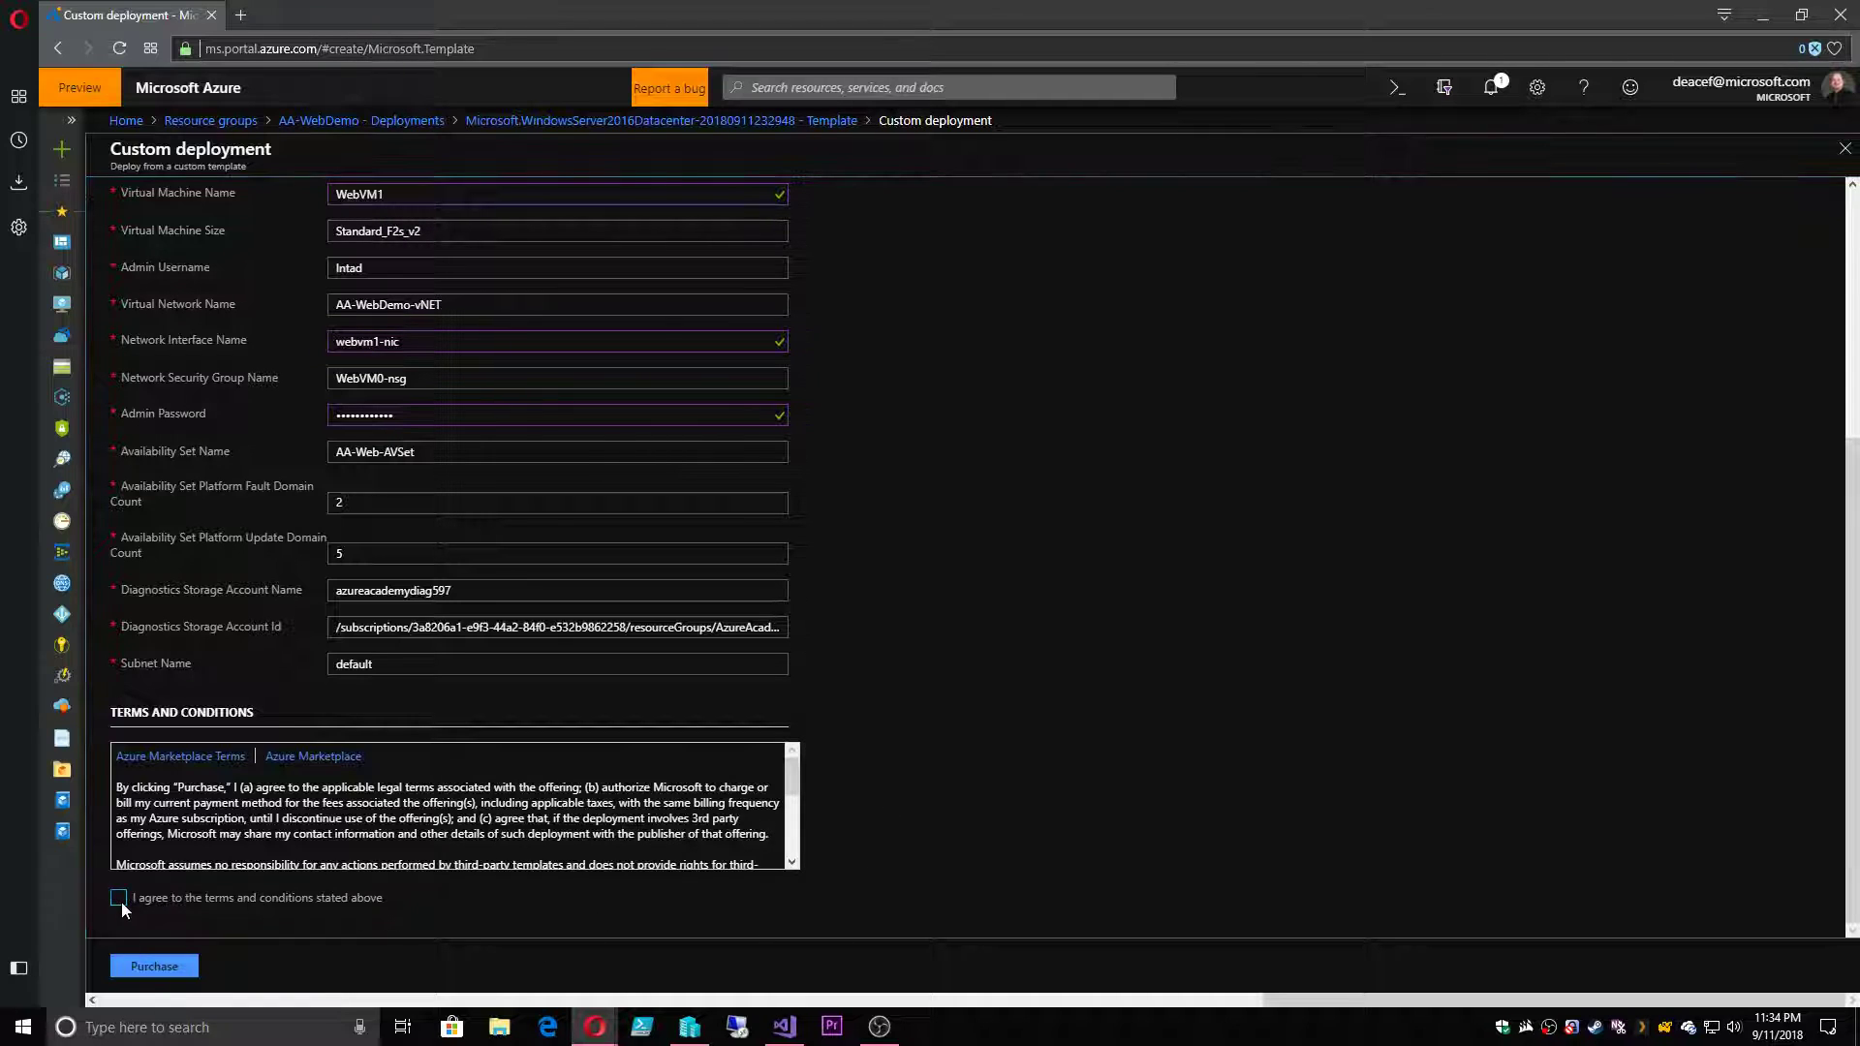
pyautogui.click(161, 966)
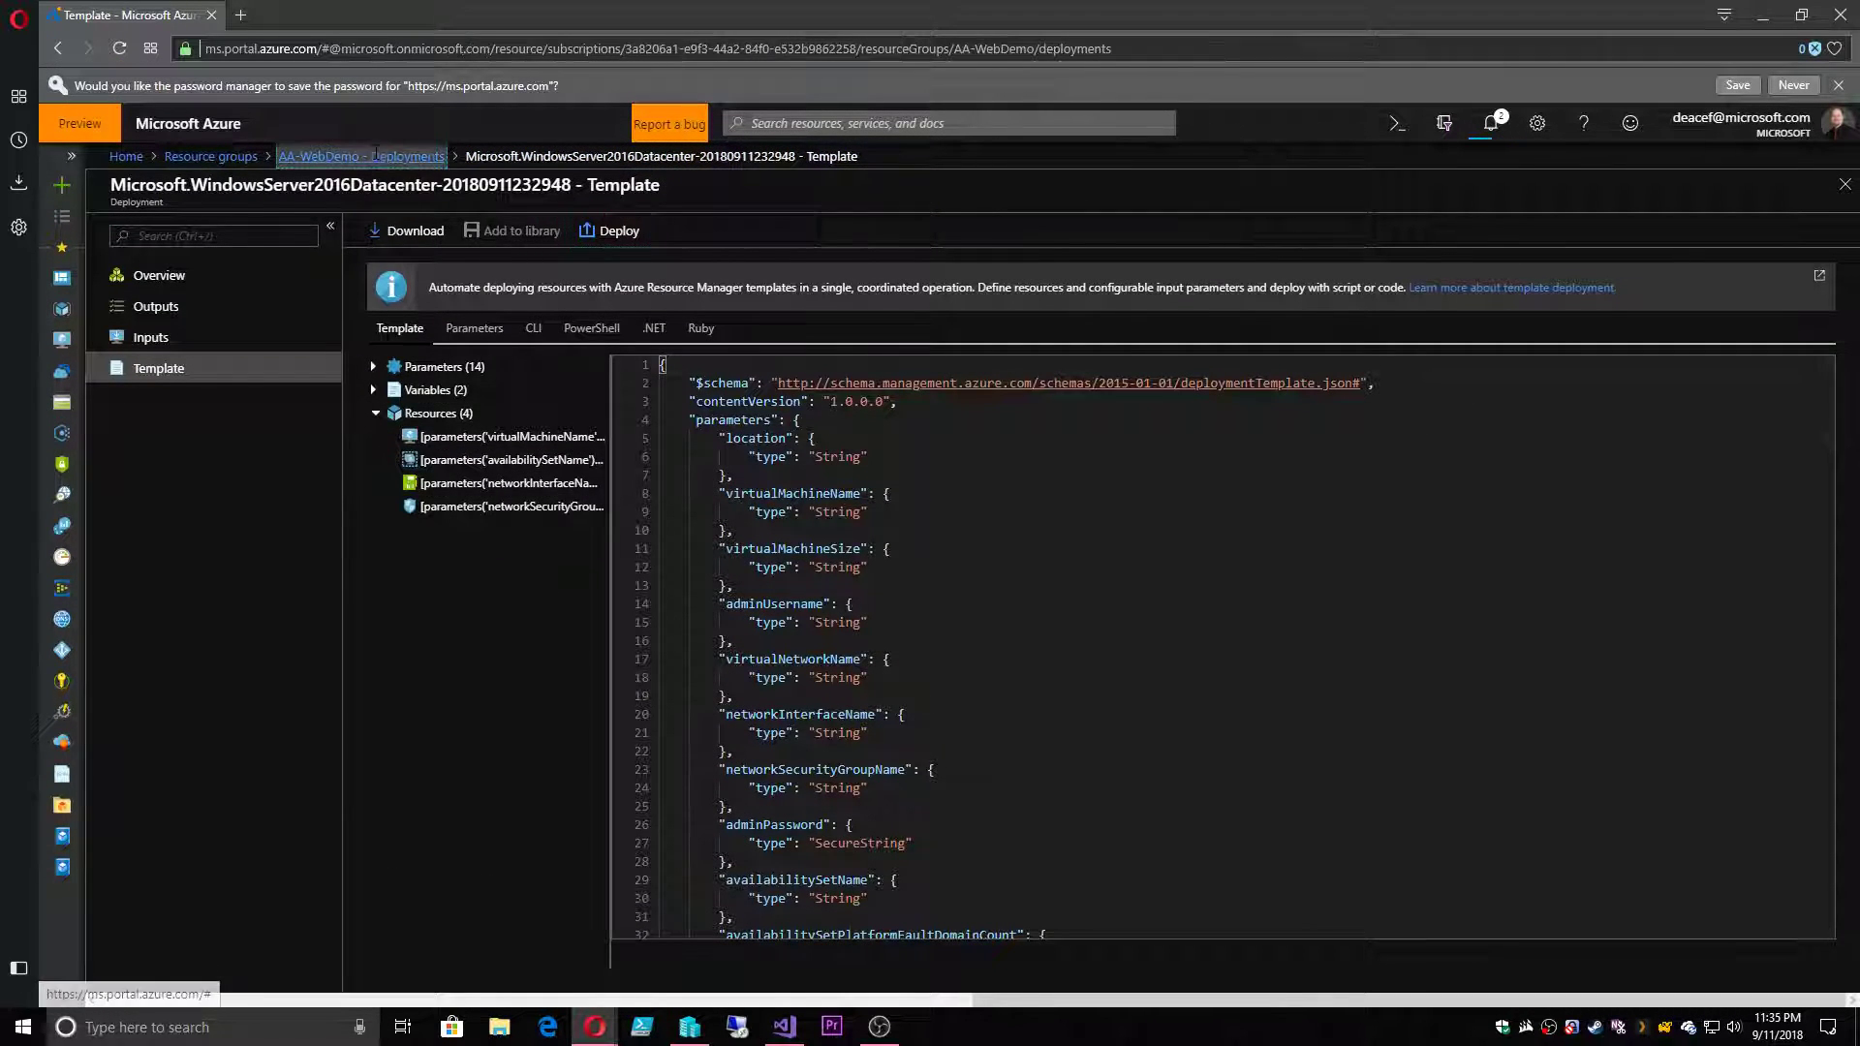
# - Open the Microsoft.Template deployment from the refreshed AA-WebDemo deployment history and refresh its status
pyautogui.click(295, 156)
pyautogui.click(1064, 233)
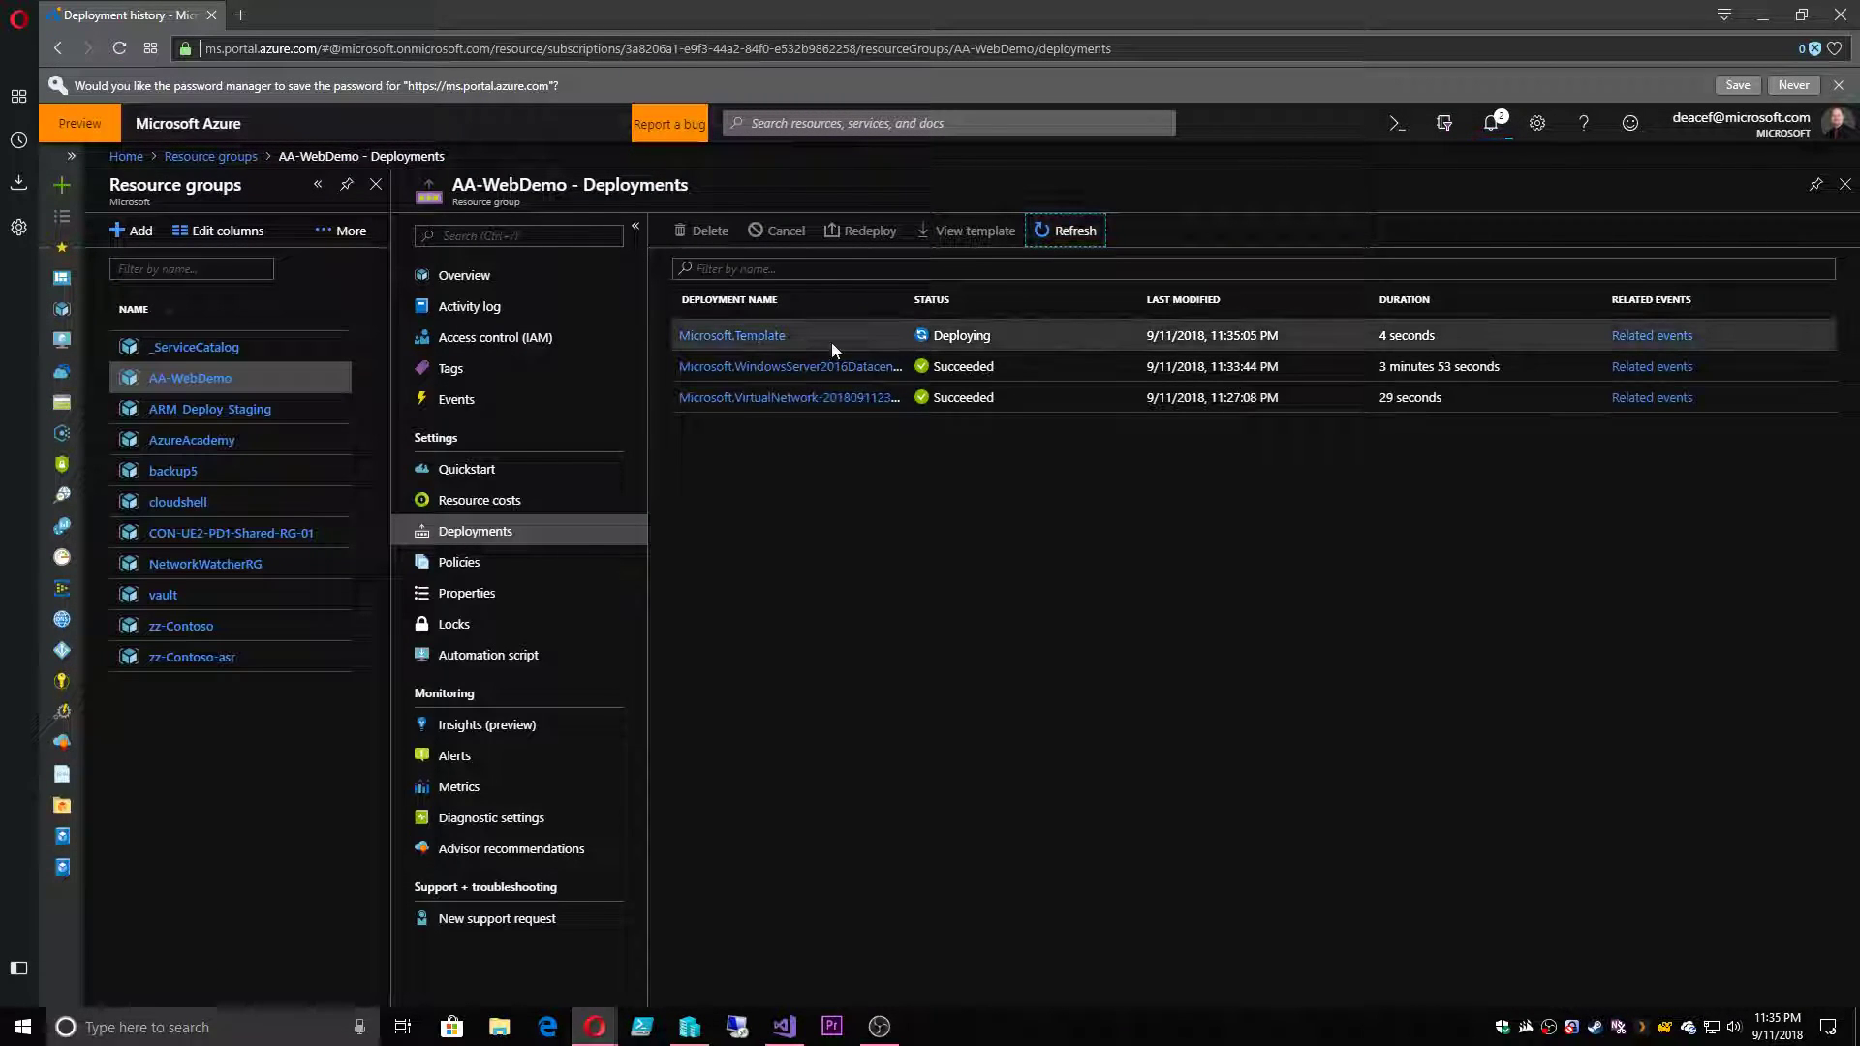
pyautogui.click(744, 337)
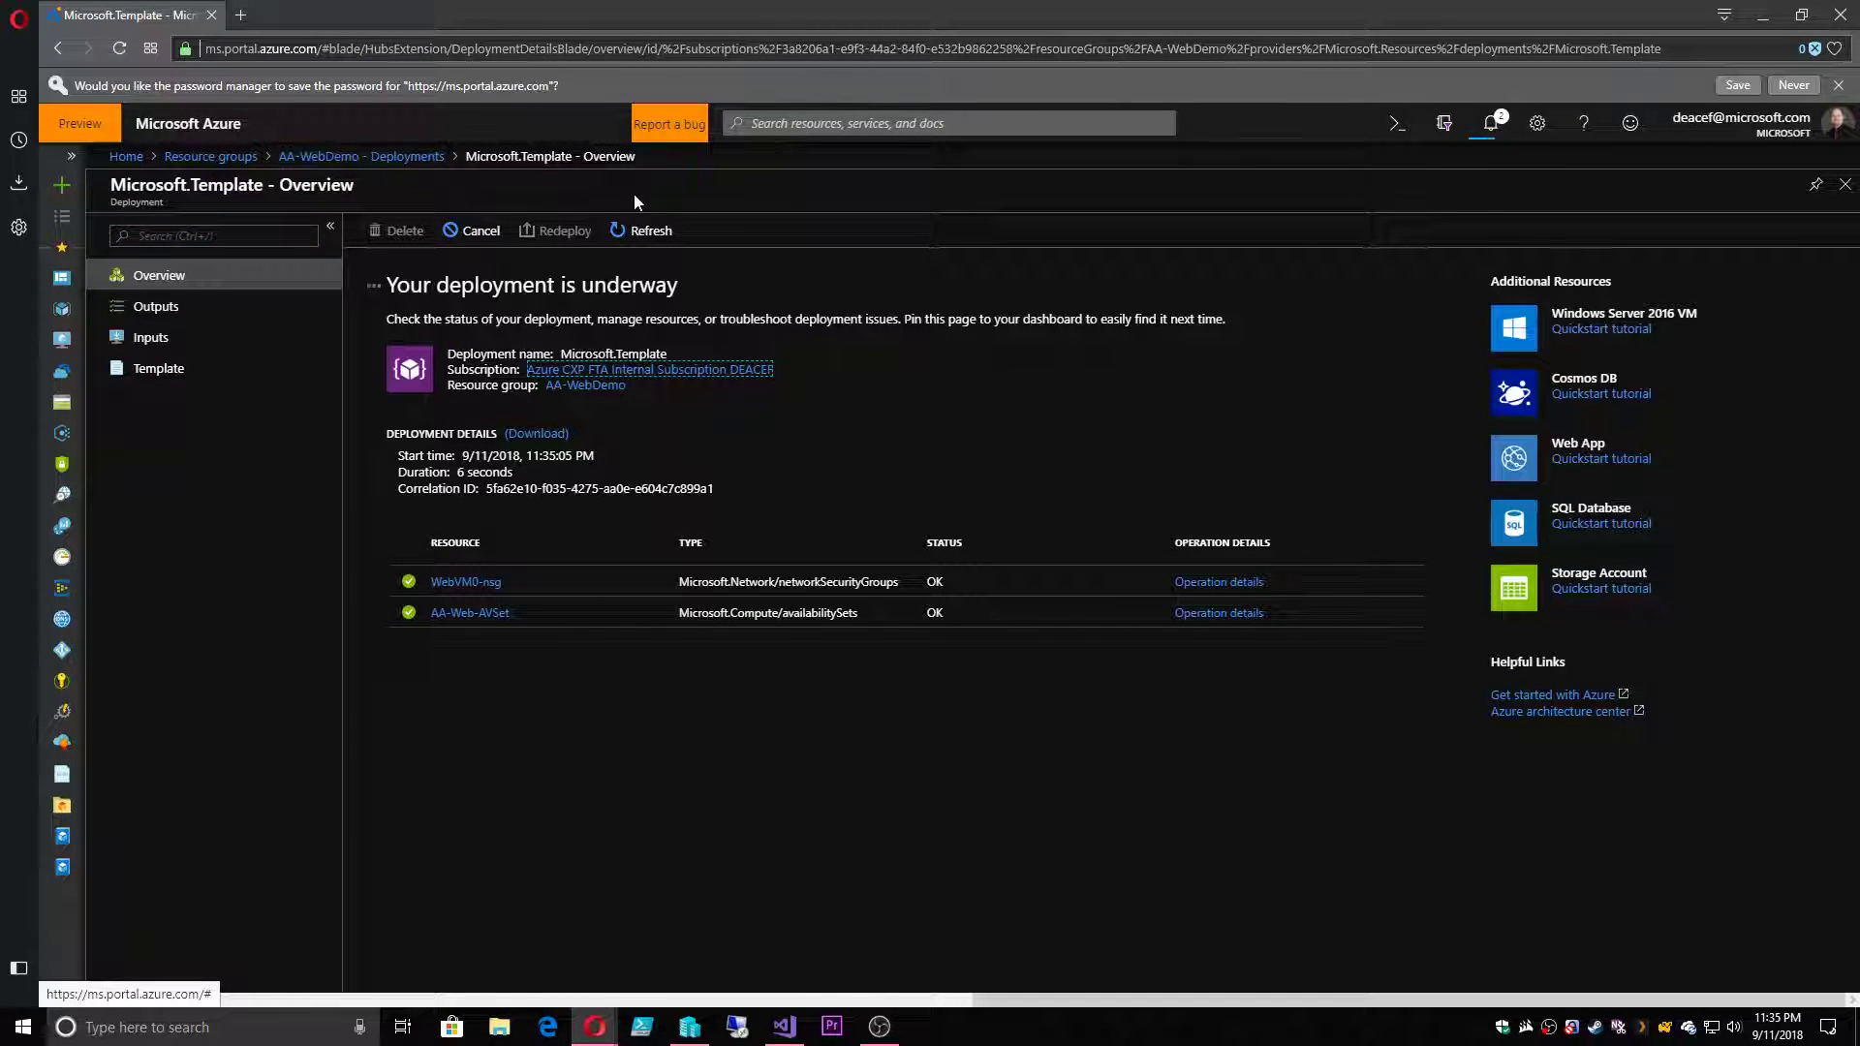
pyautogui.click(651, 229)
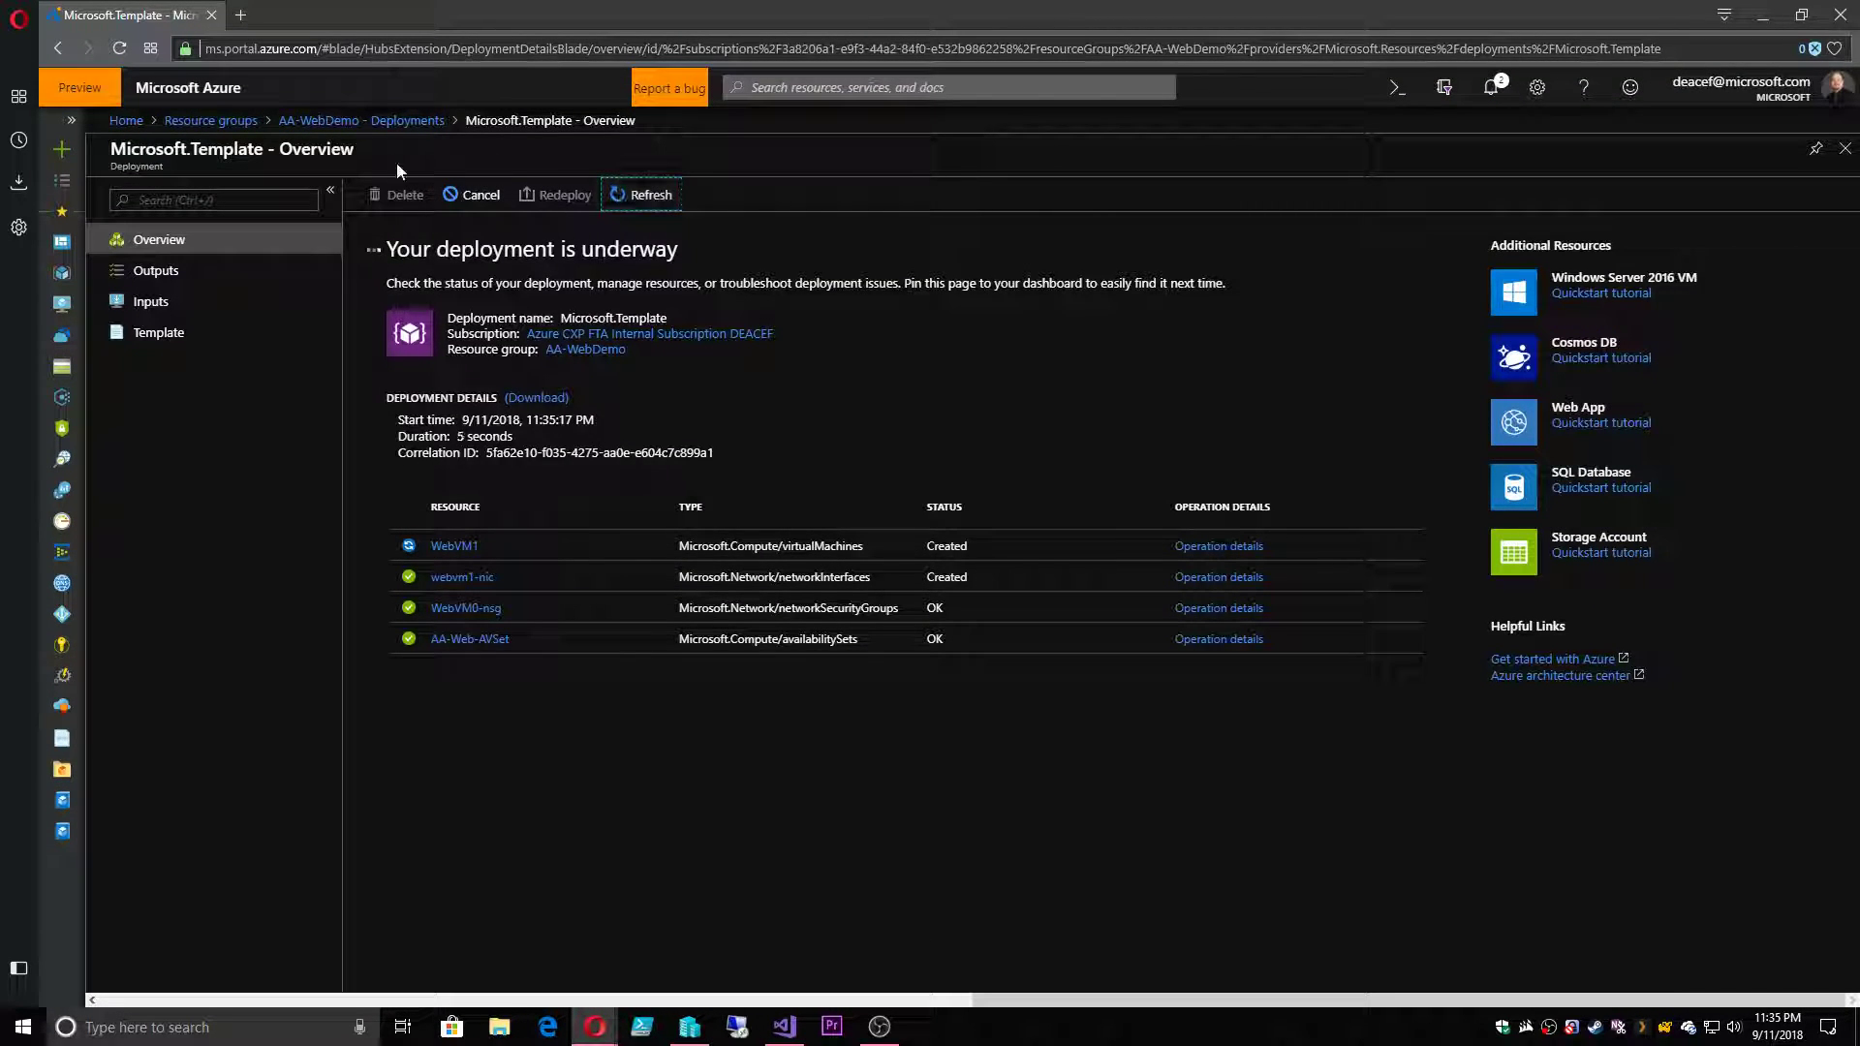
# - Return to the AA-WebDemo resource group overview, group its resources by type, and refresh the list
pyautogui.click(363, 120)
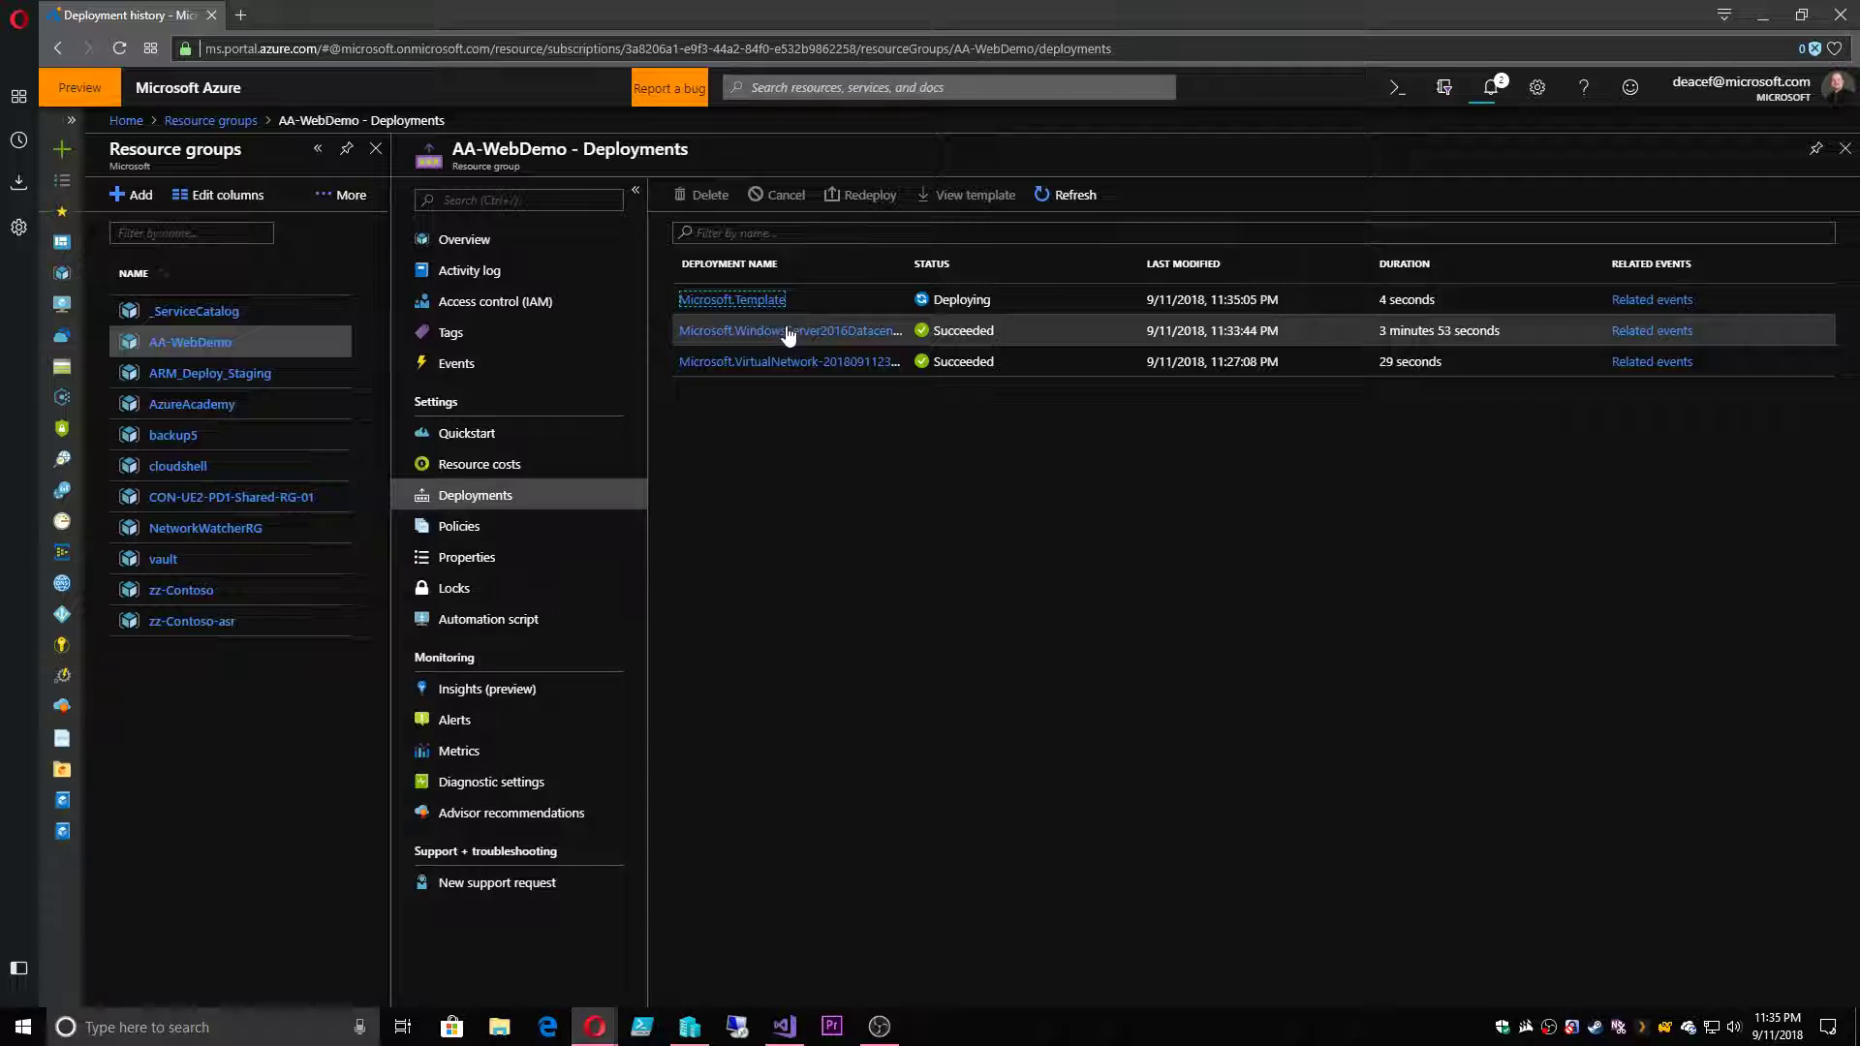
pyautogui.click(467, 242)
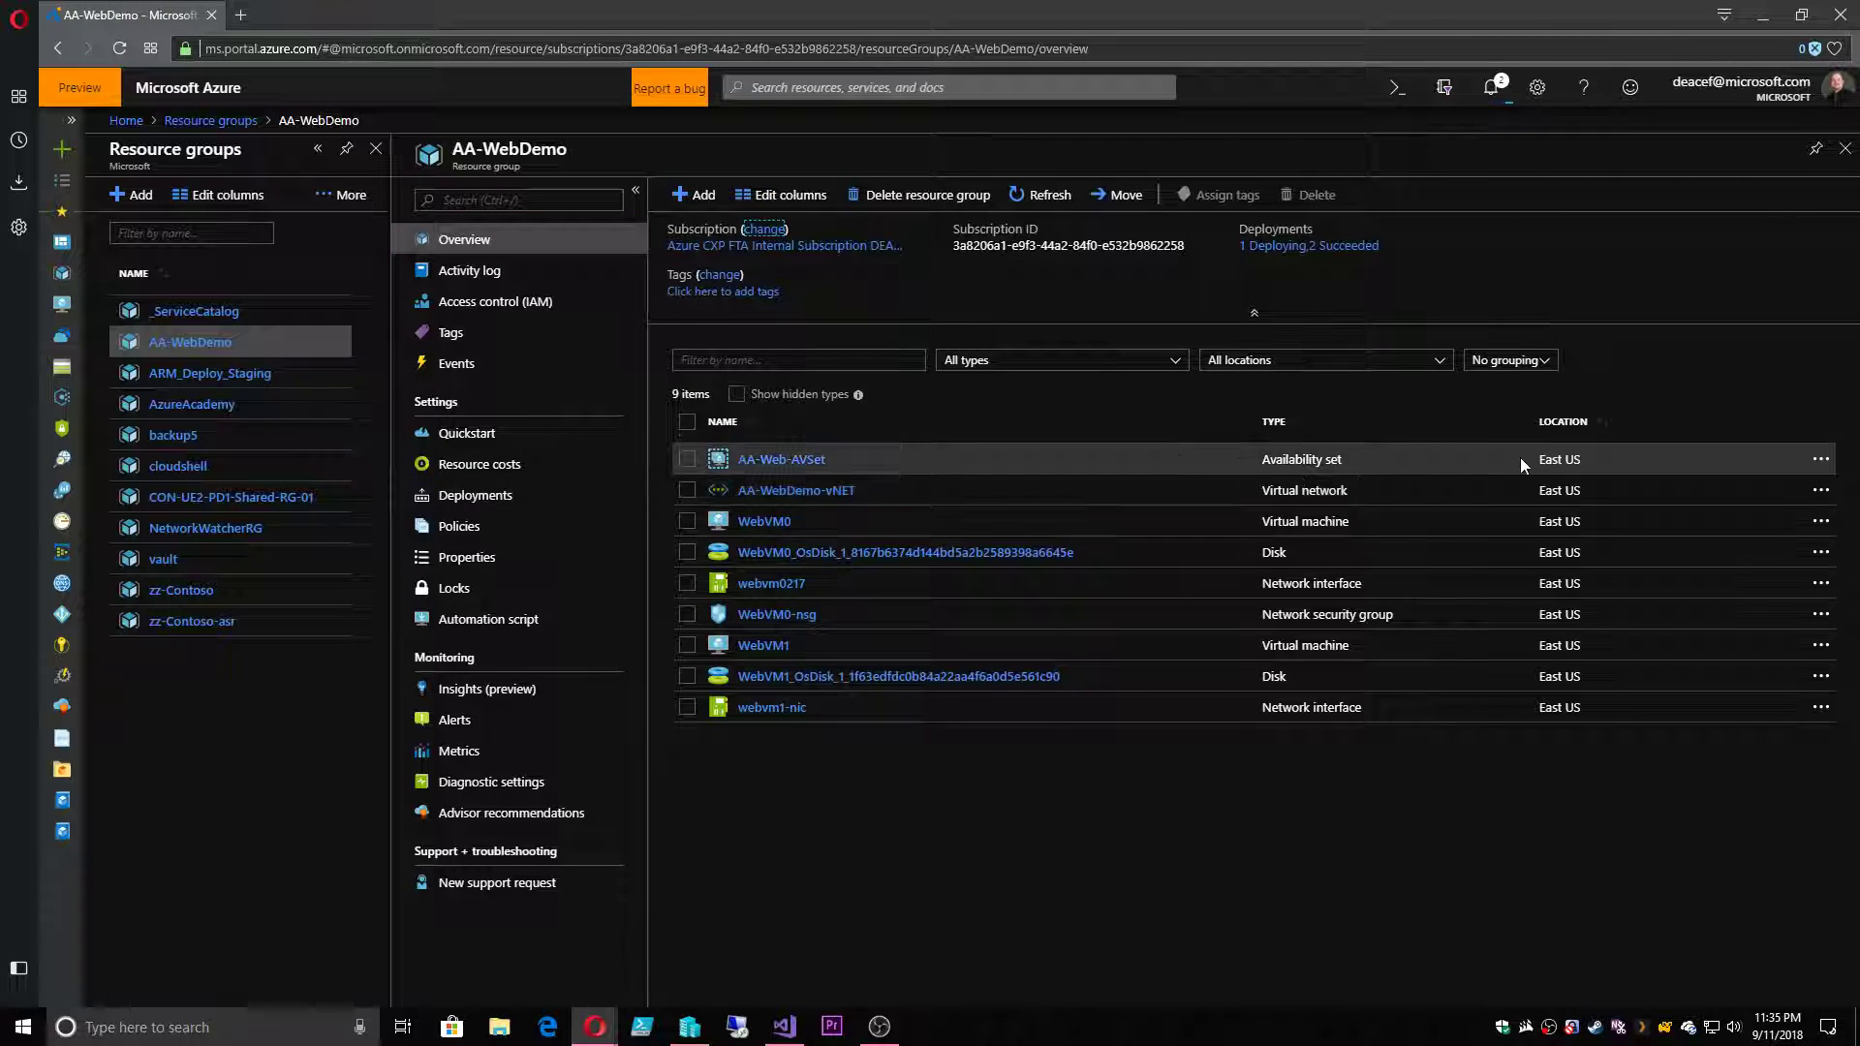
pyautogui.click(1509, 369)
pyautogui.click(1497, 408)
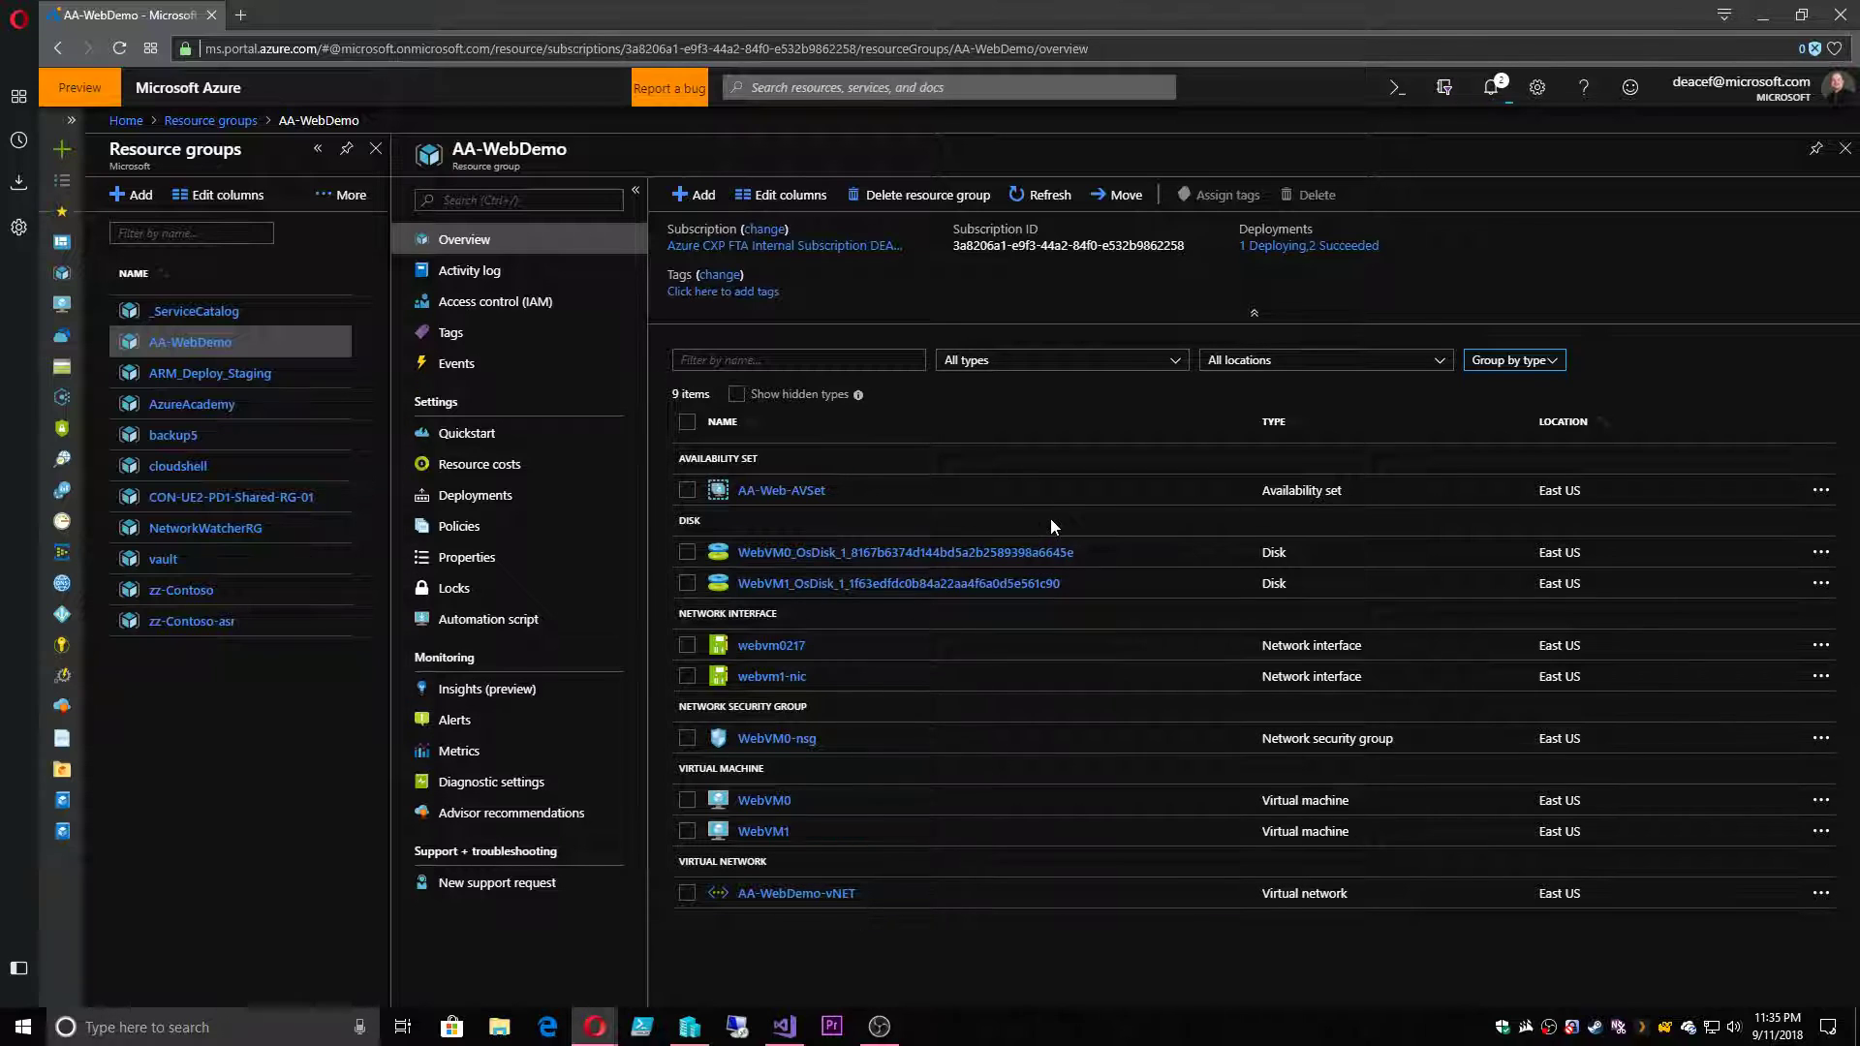
pyautogui.click(1042, 195)
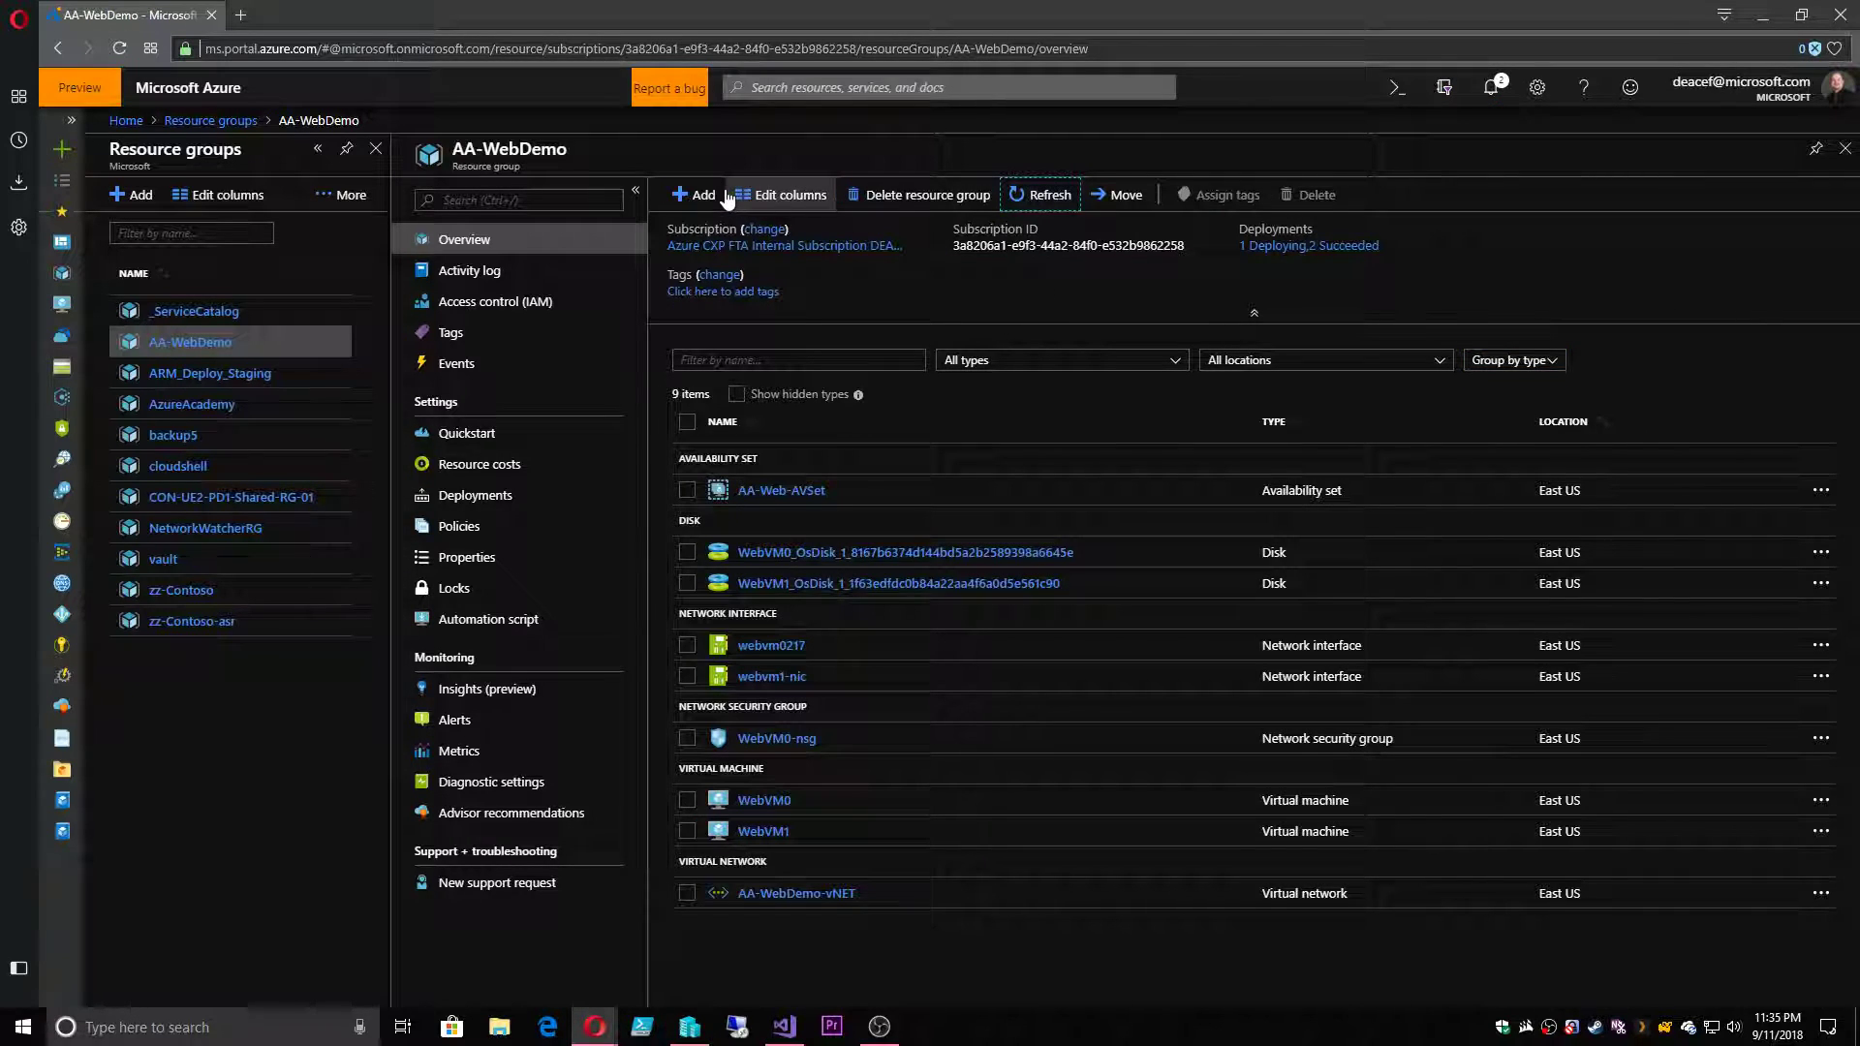
# - Find Microsoft's Load Balancer in the marketplace from AA-WebDemo and start creating it
pyautogui.click(696, 194)
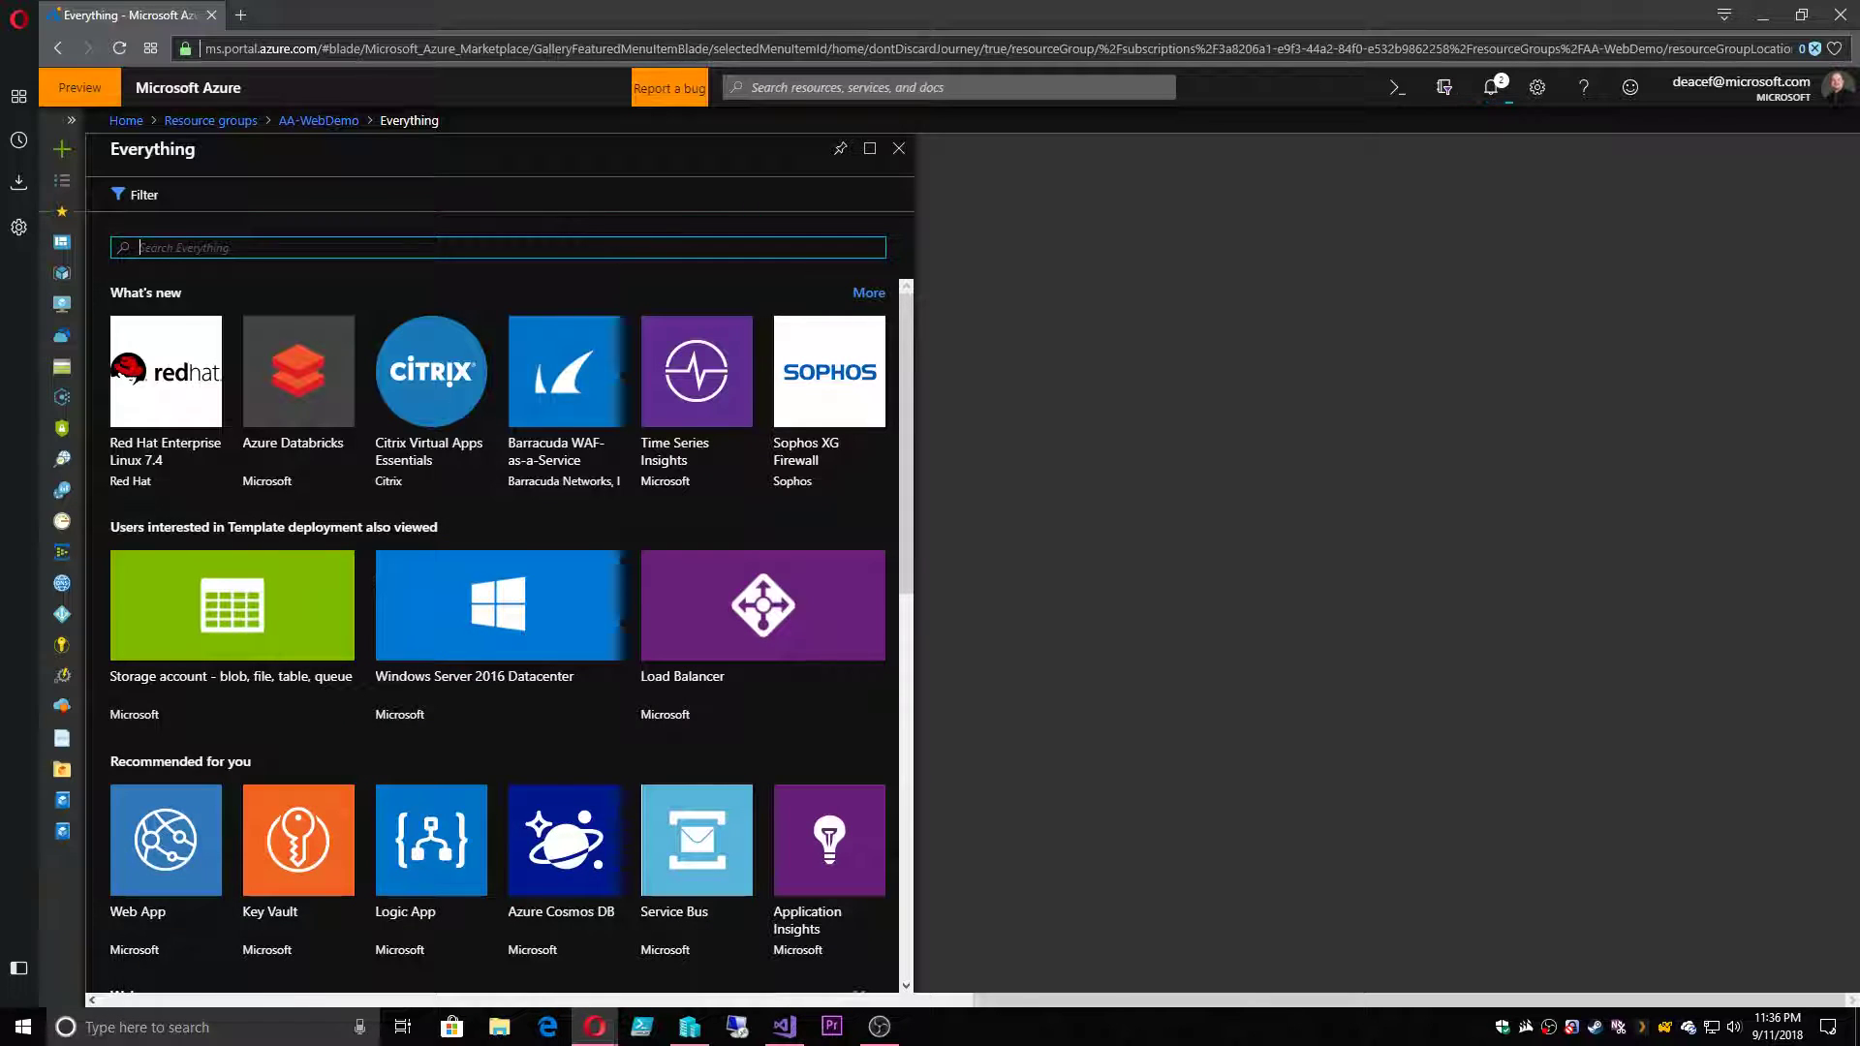
pyautogui.write('load balncer')
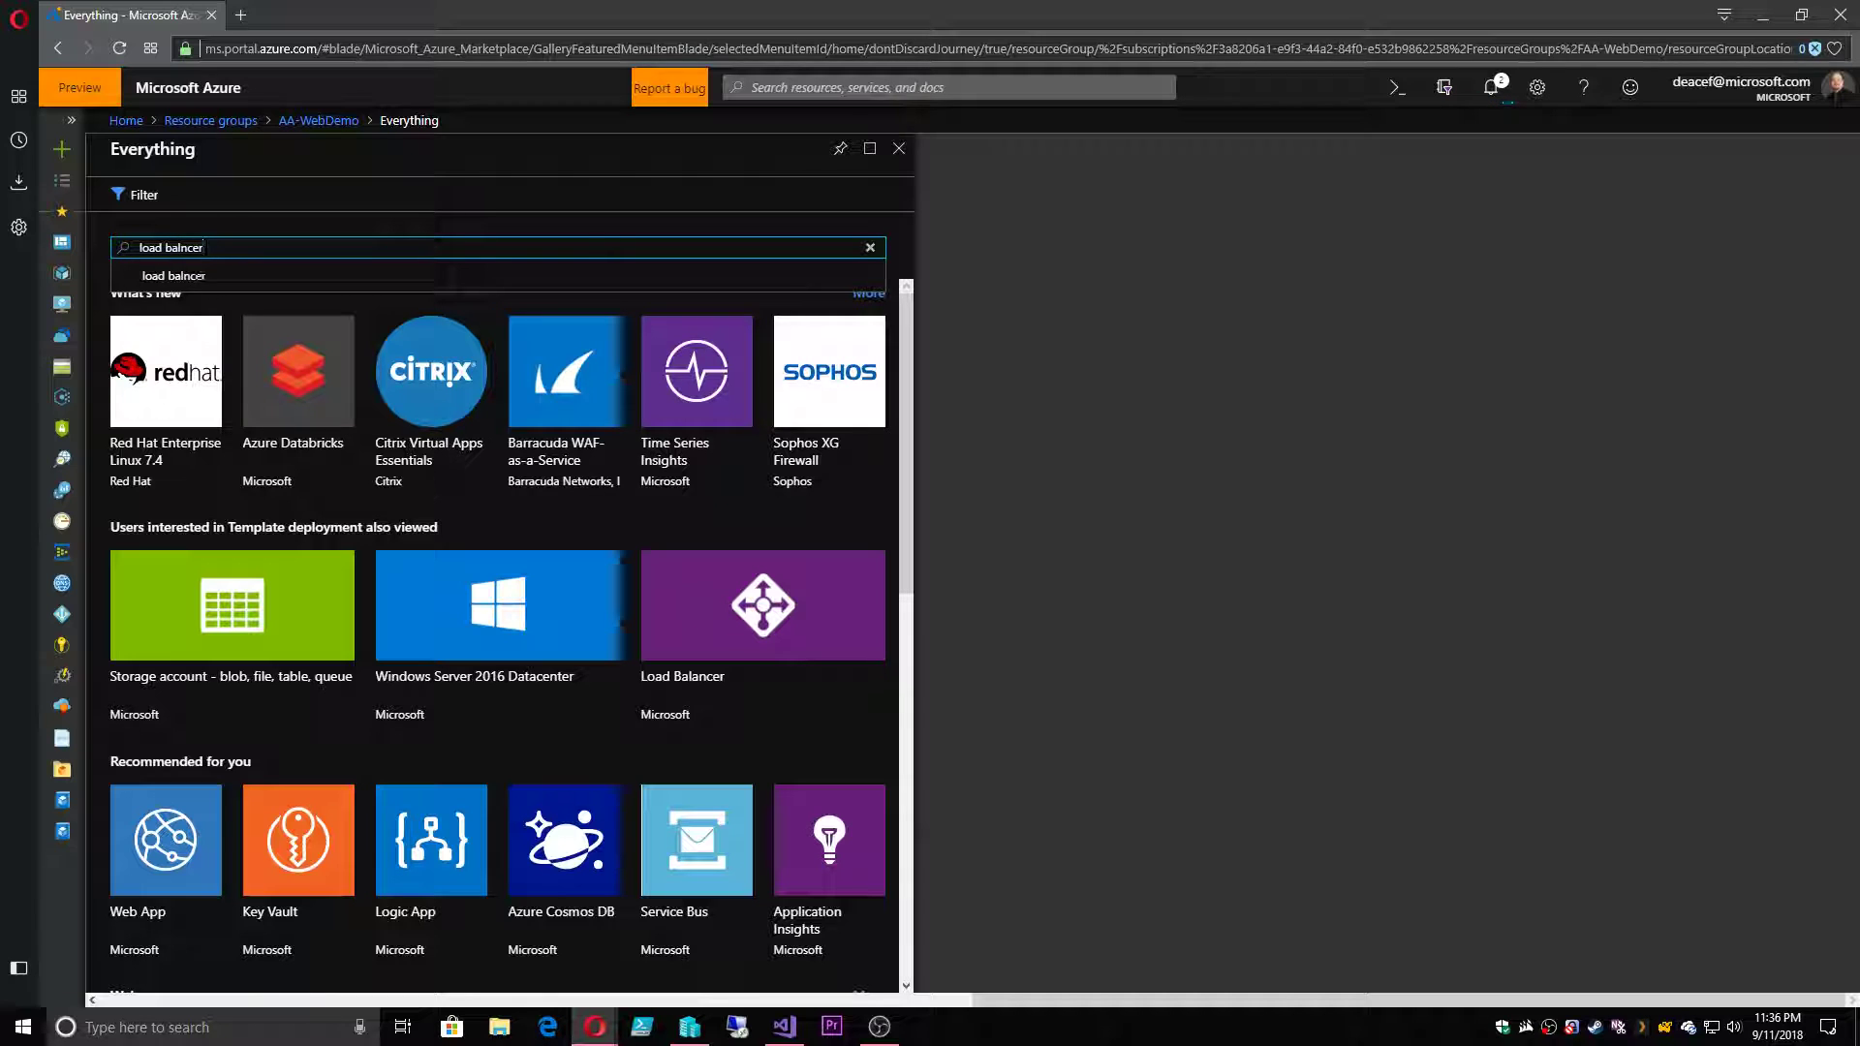
pyautogui.click(184, 275)
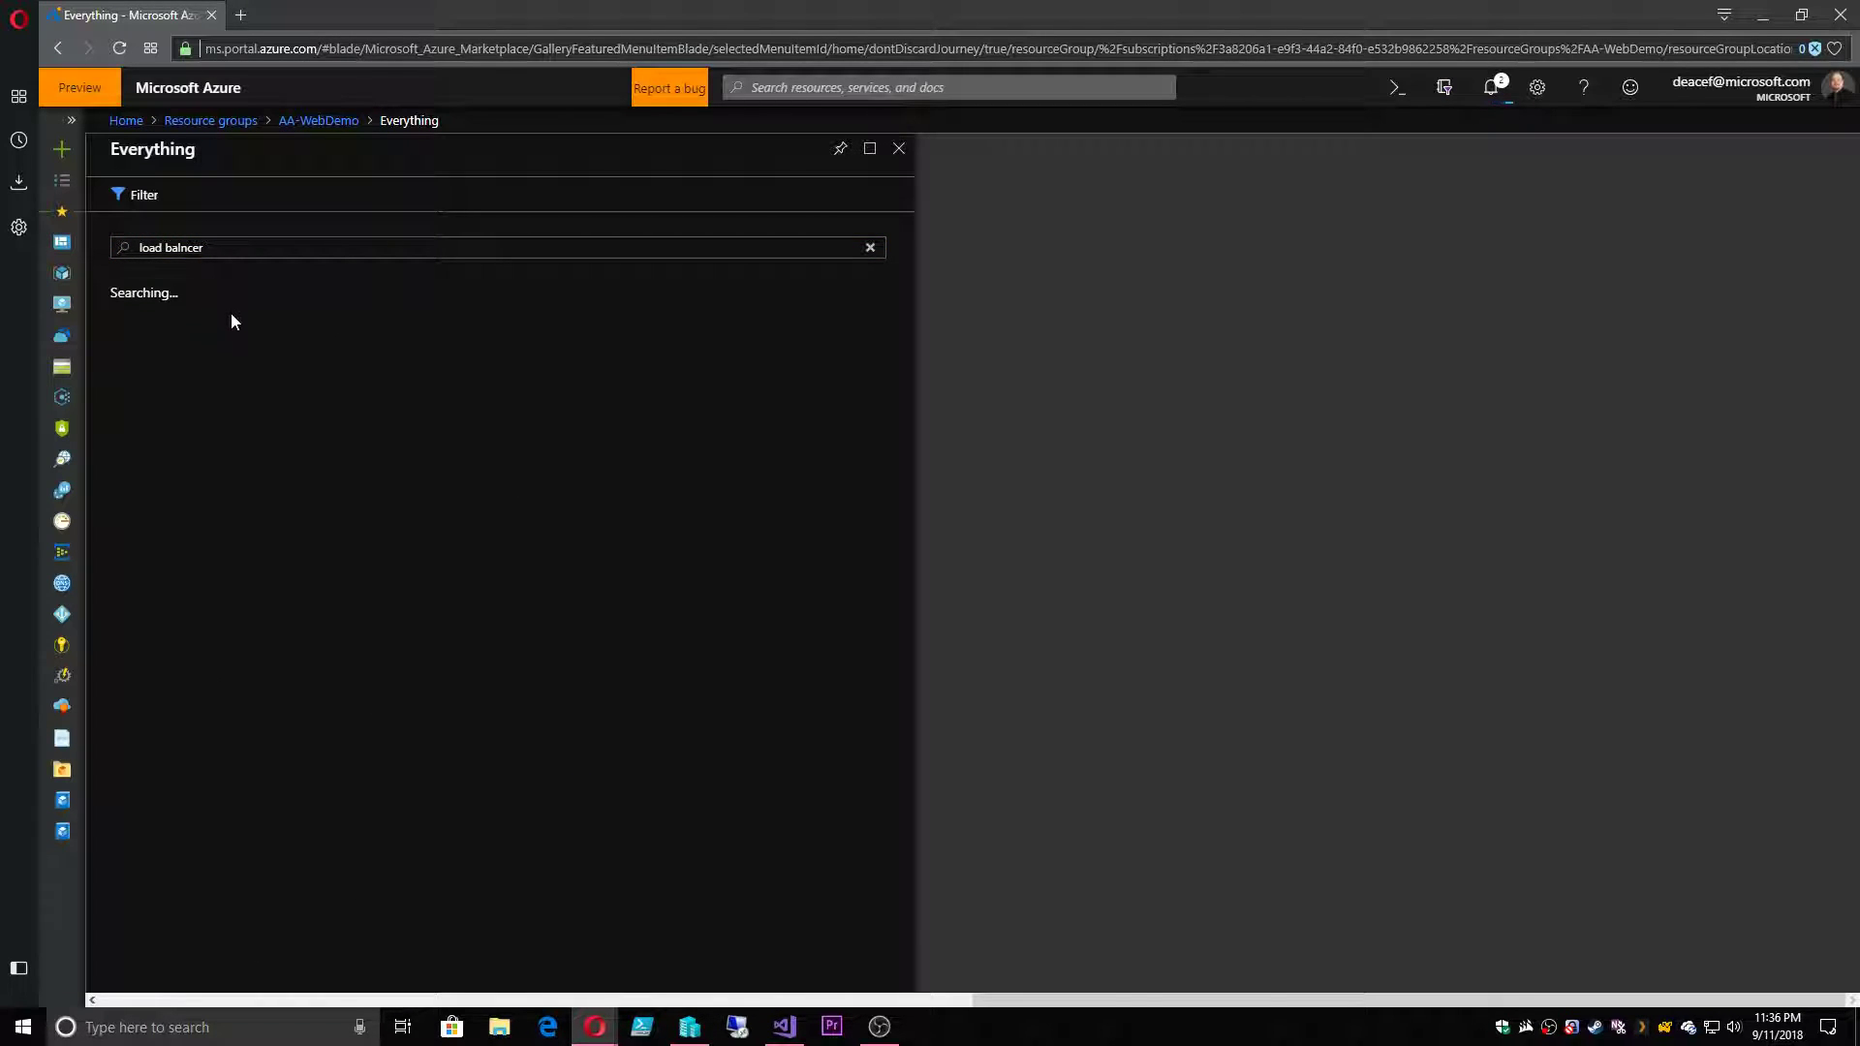
pyautogui.click(197, 378)
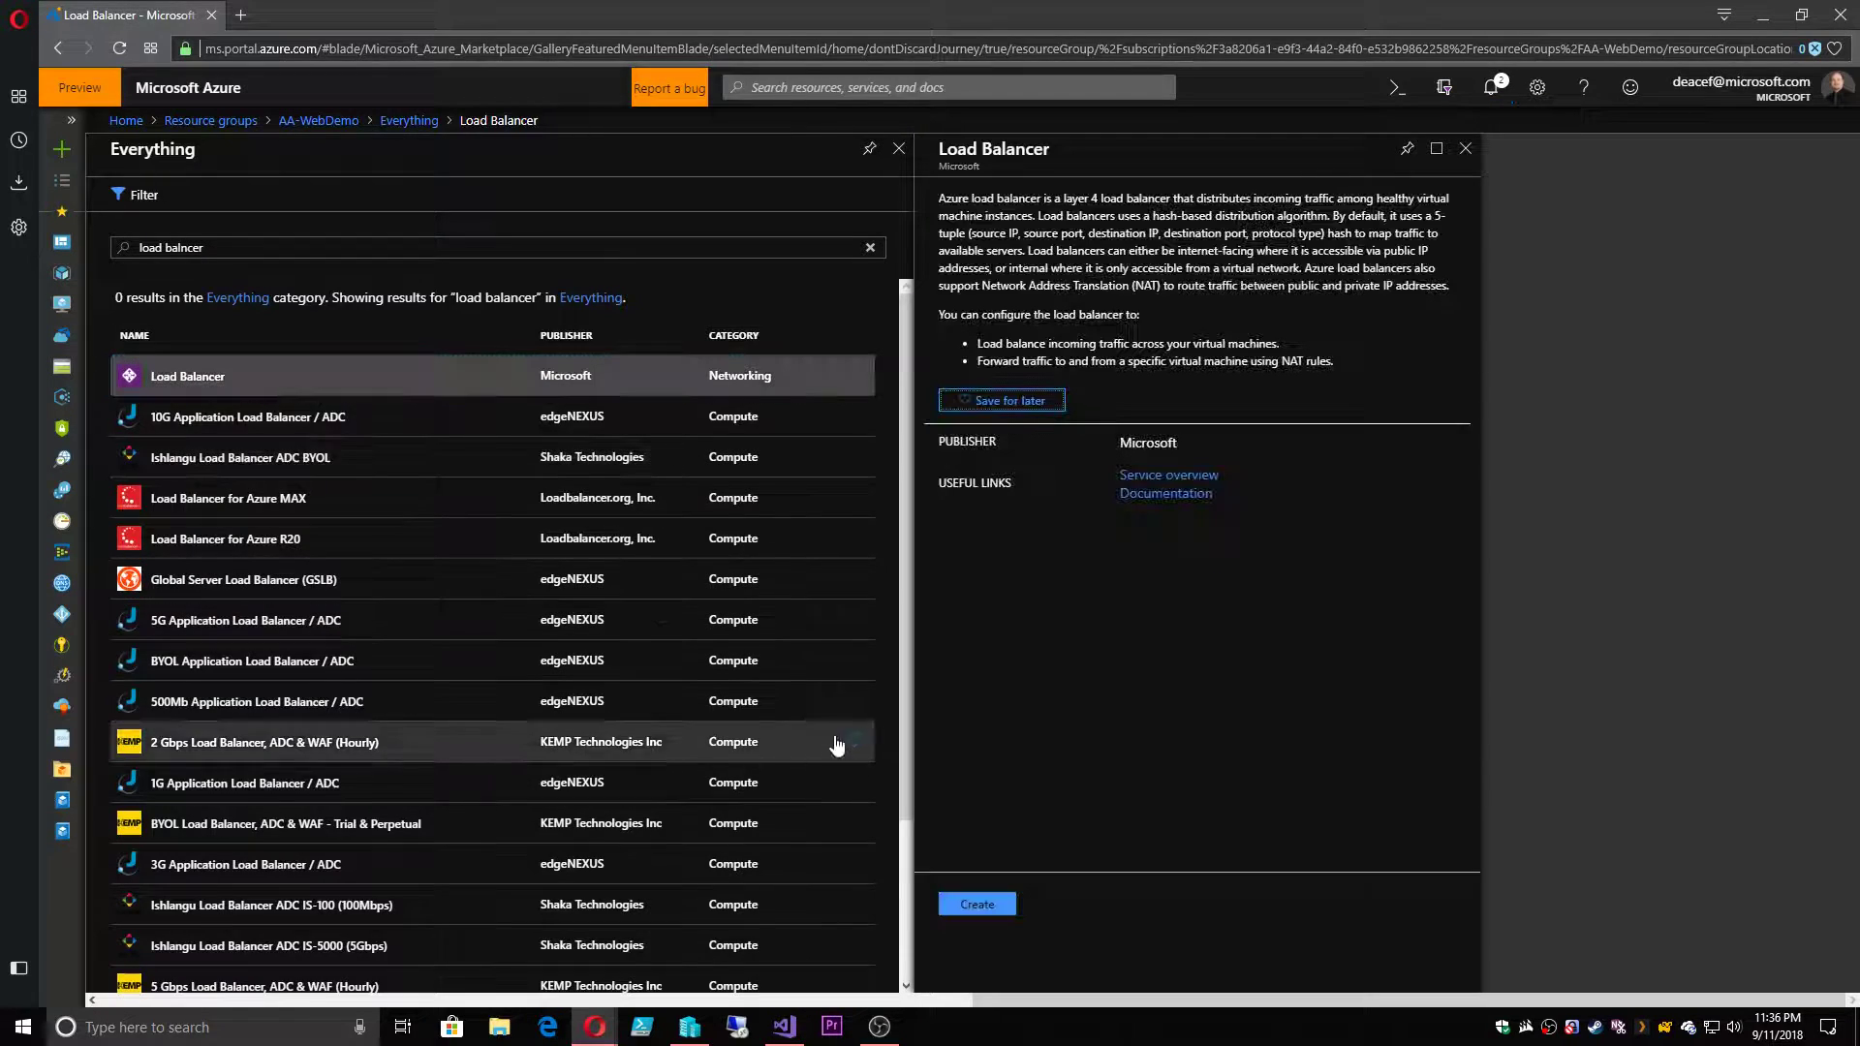
pyautogui.click(986, 903)
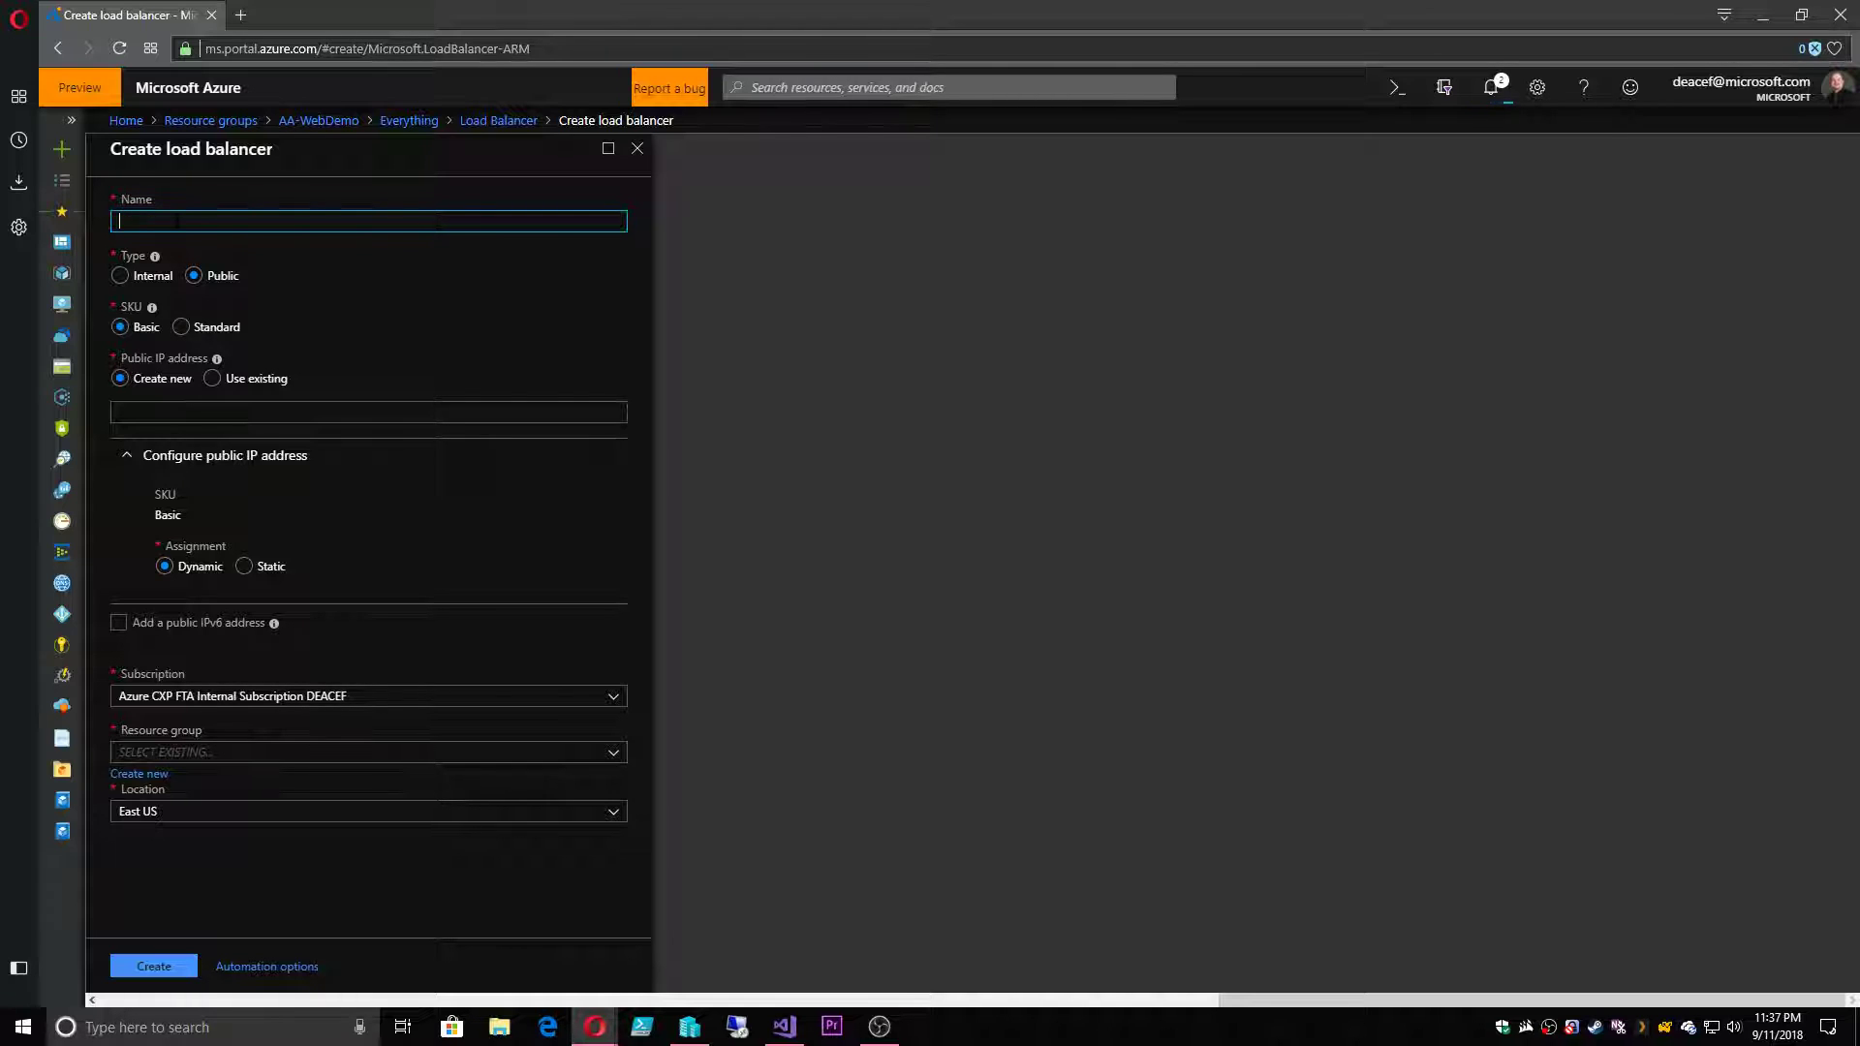
# - Name the public load balancer AA-Web-ILB and its new public IP address AA-PIP
pyautogui.write('AA-Web-ILB')
pyautogui.moveTo(167, 221); pyautogui.dragTo(225, 239)
pyautogui.click(287, 258)
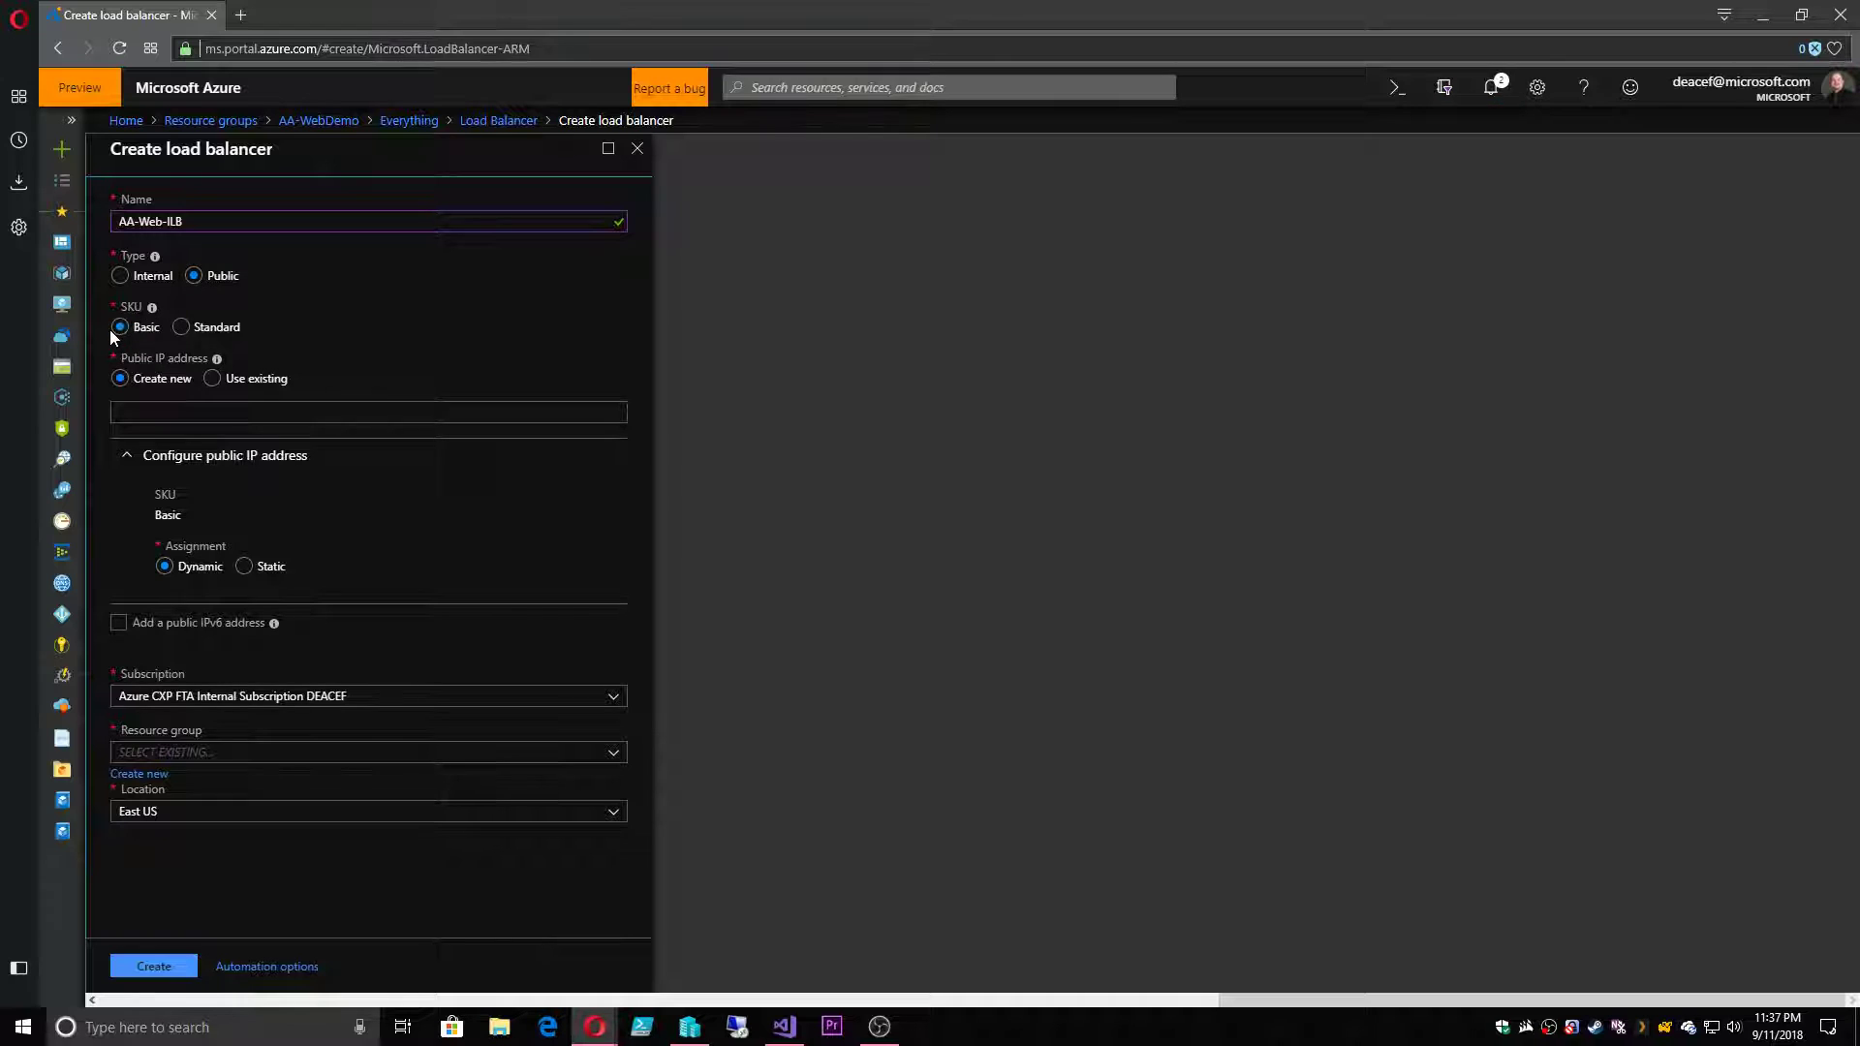
pyautogui.click(211, 411)
pyautogui.write('AA-PIP')
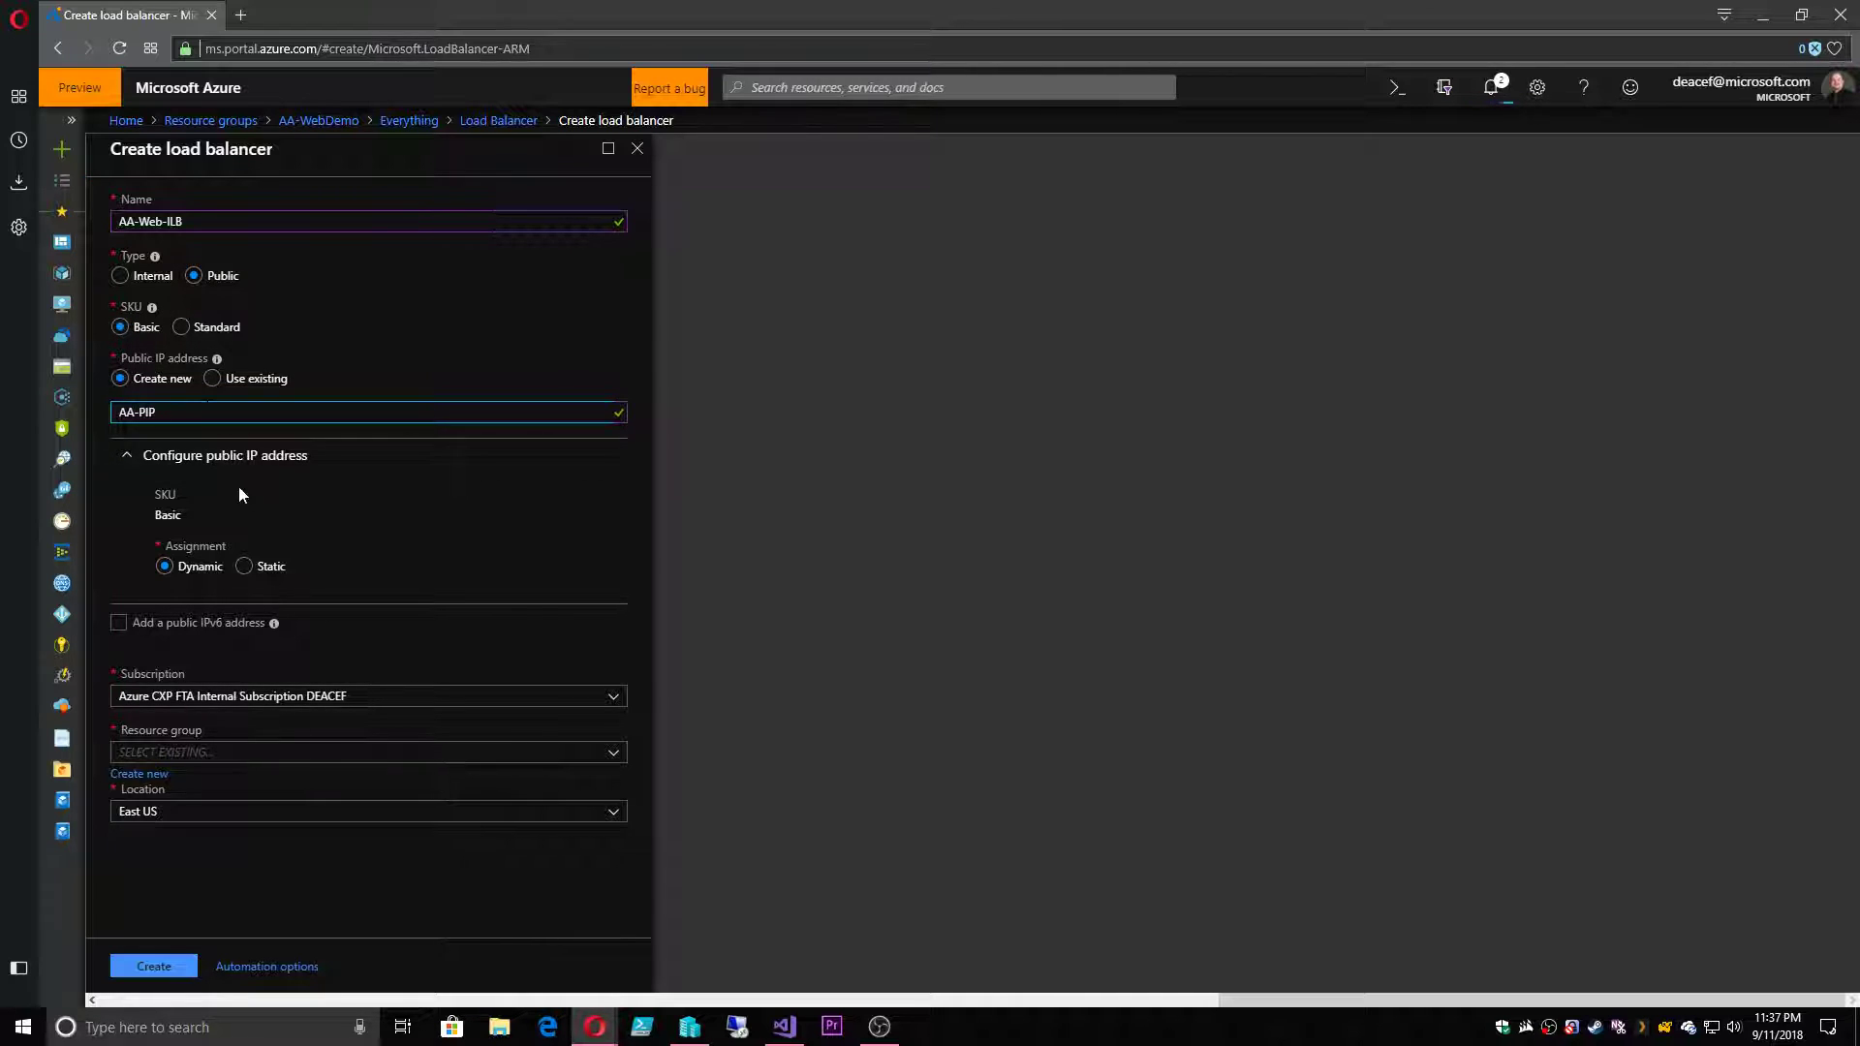
pyautogui.press('Tab')
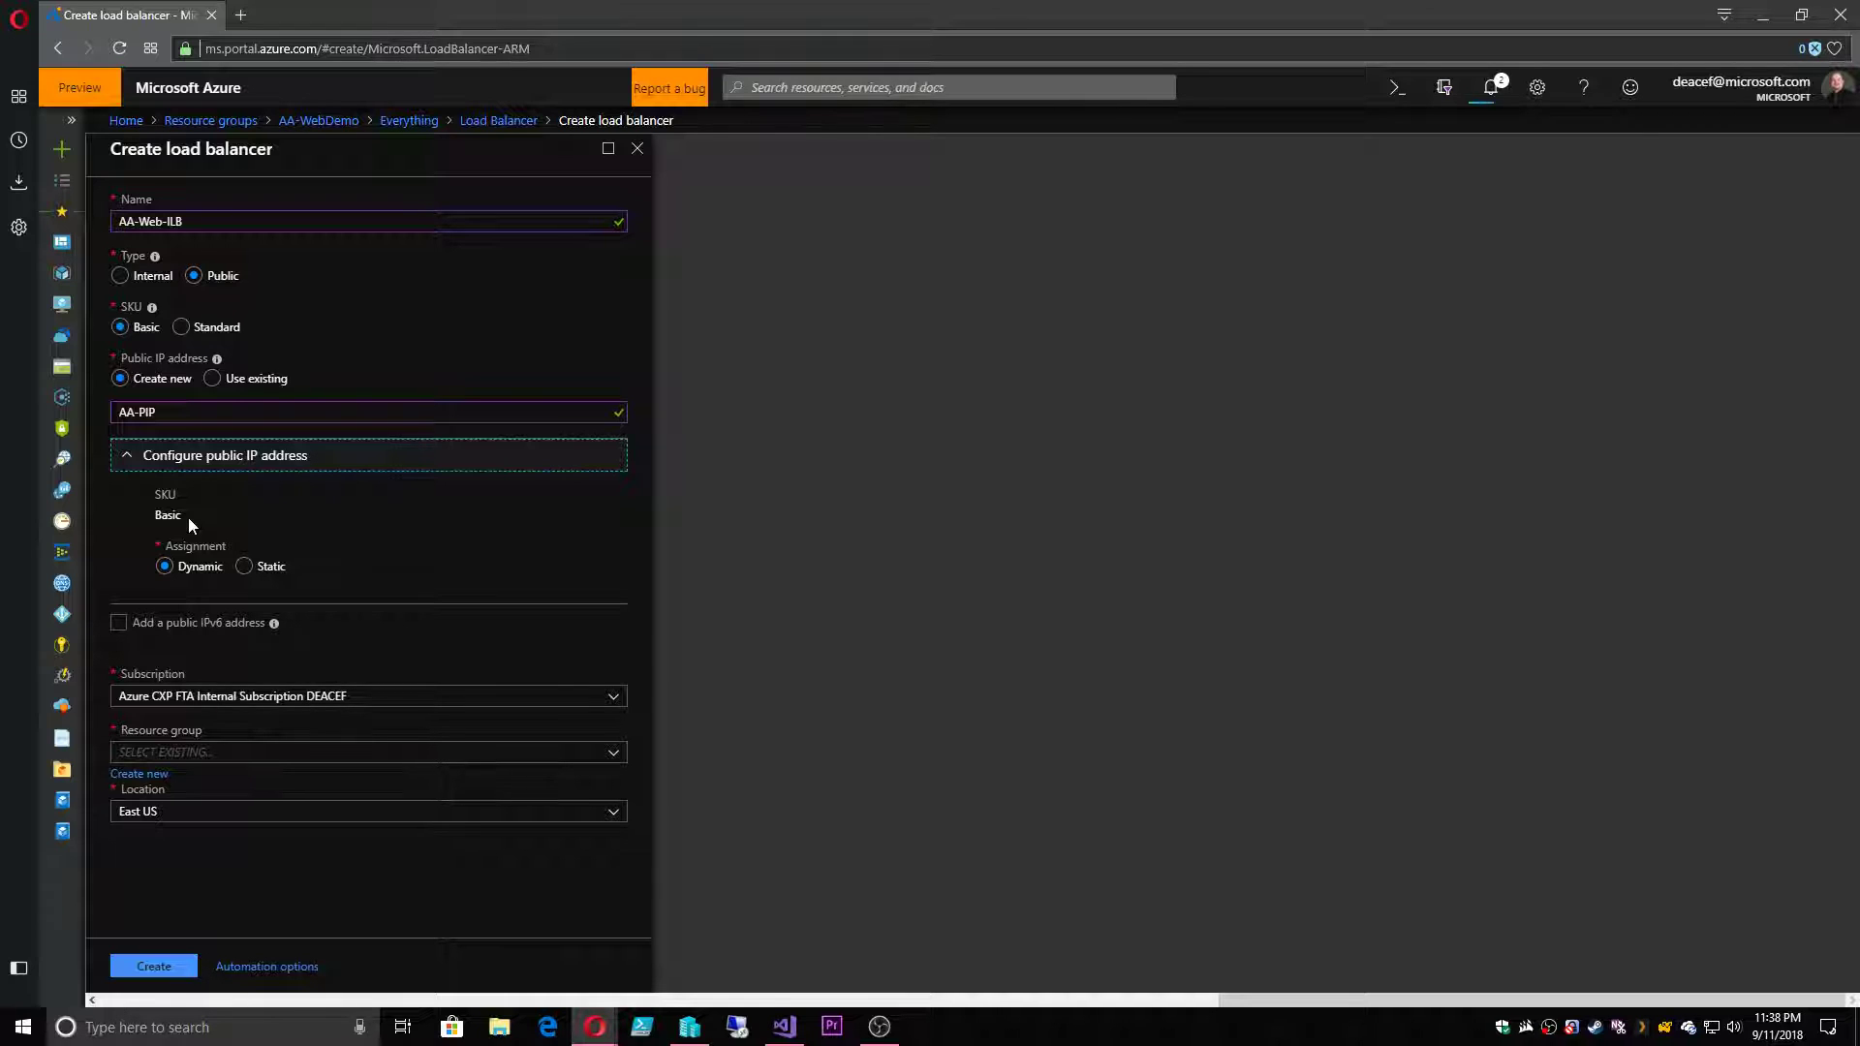
# - Assign the load balancer to the existing AA-WebDemo resource group and create it
pyautogui.click(198, 752)
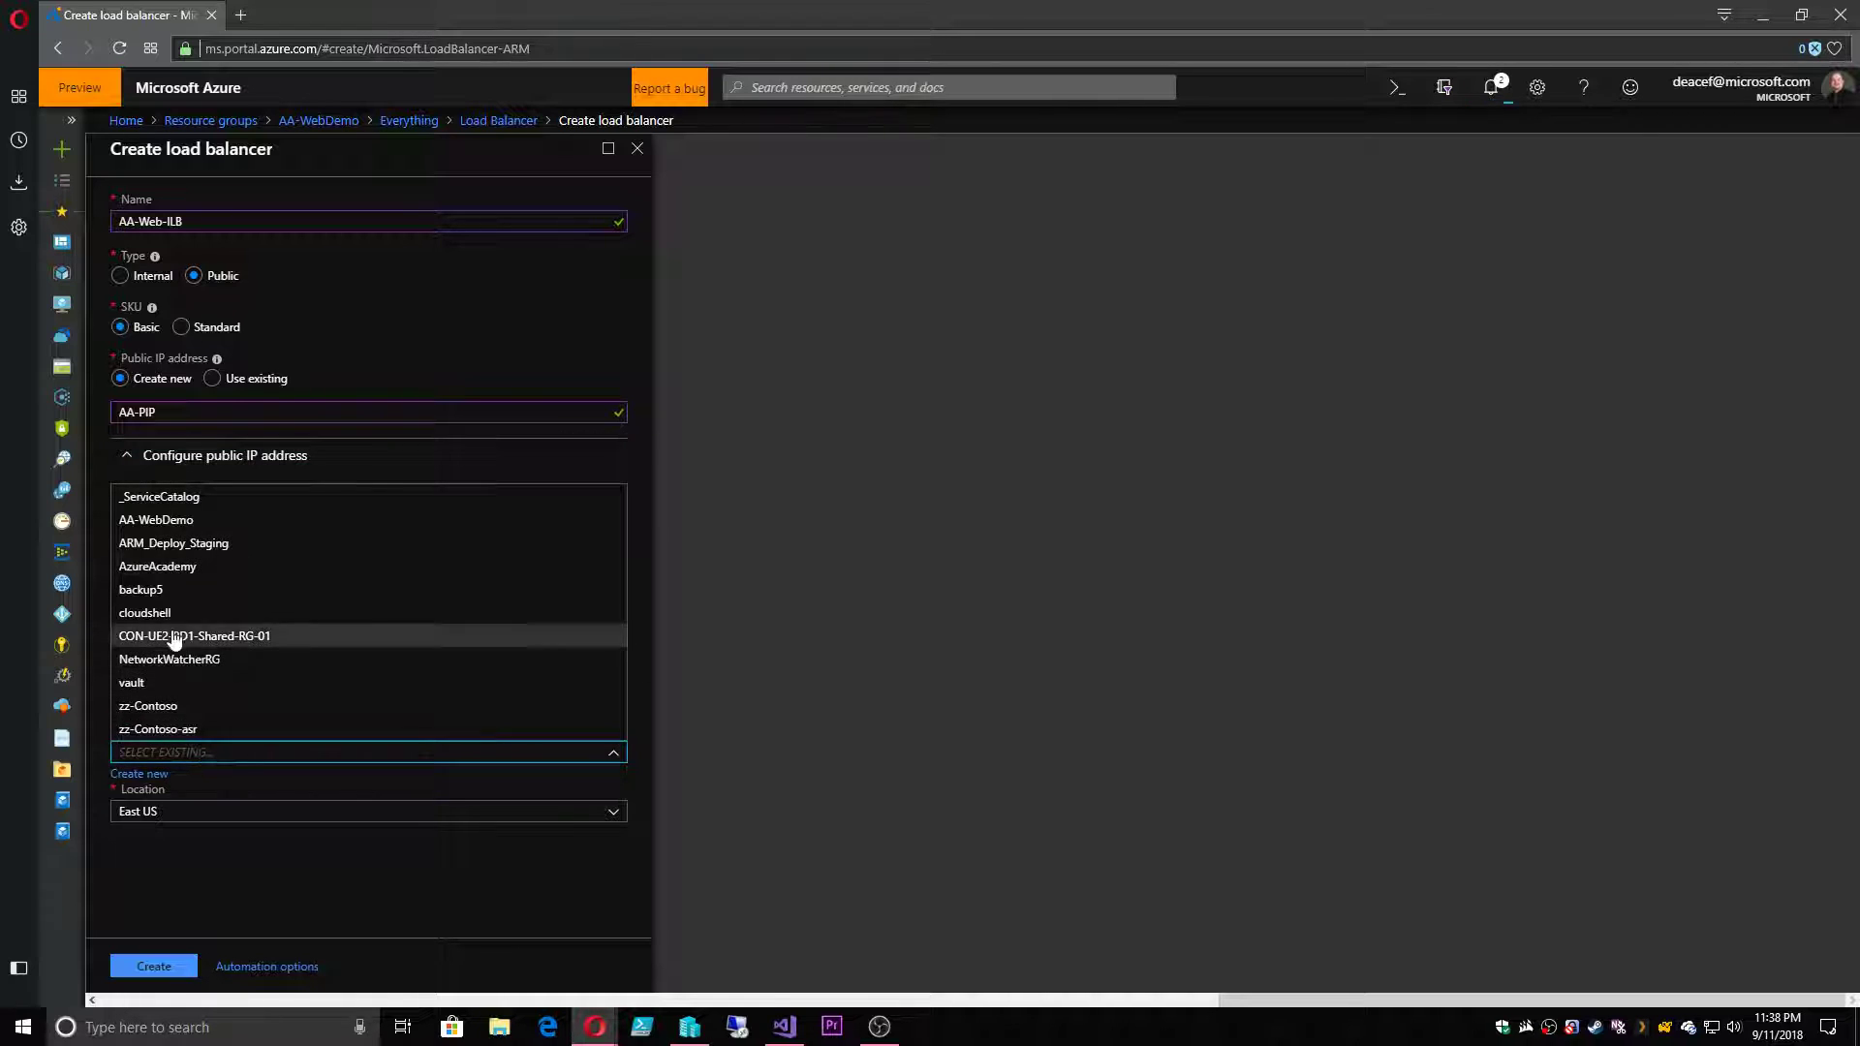
pyautogui.click(155, 519)
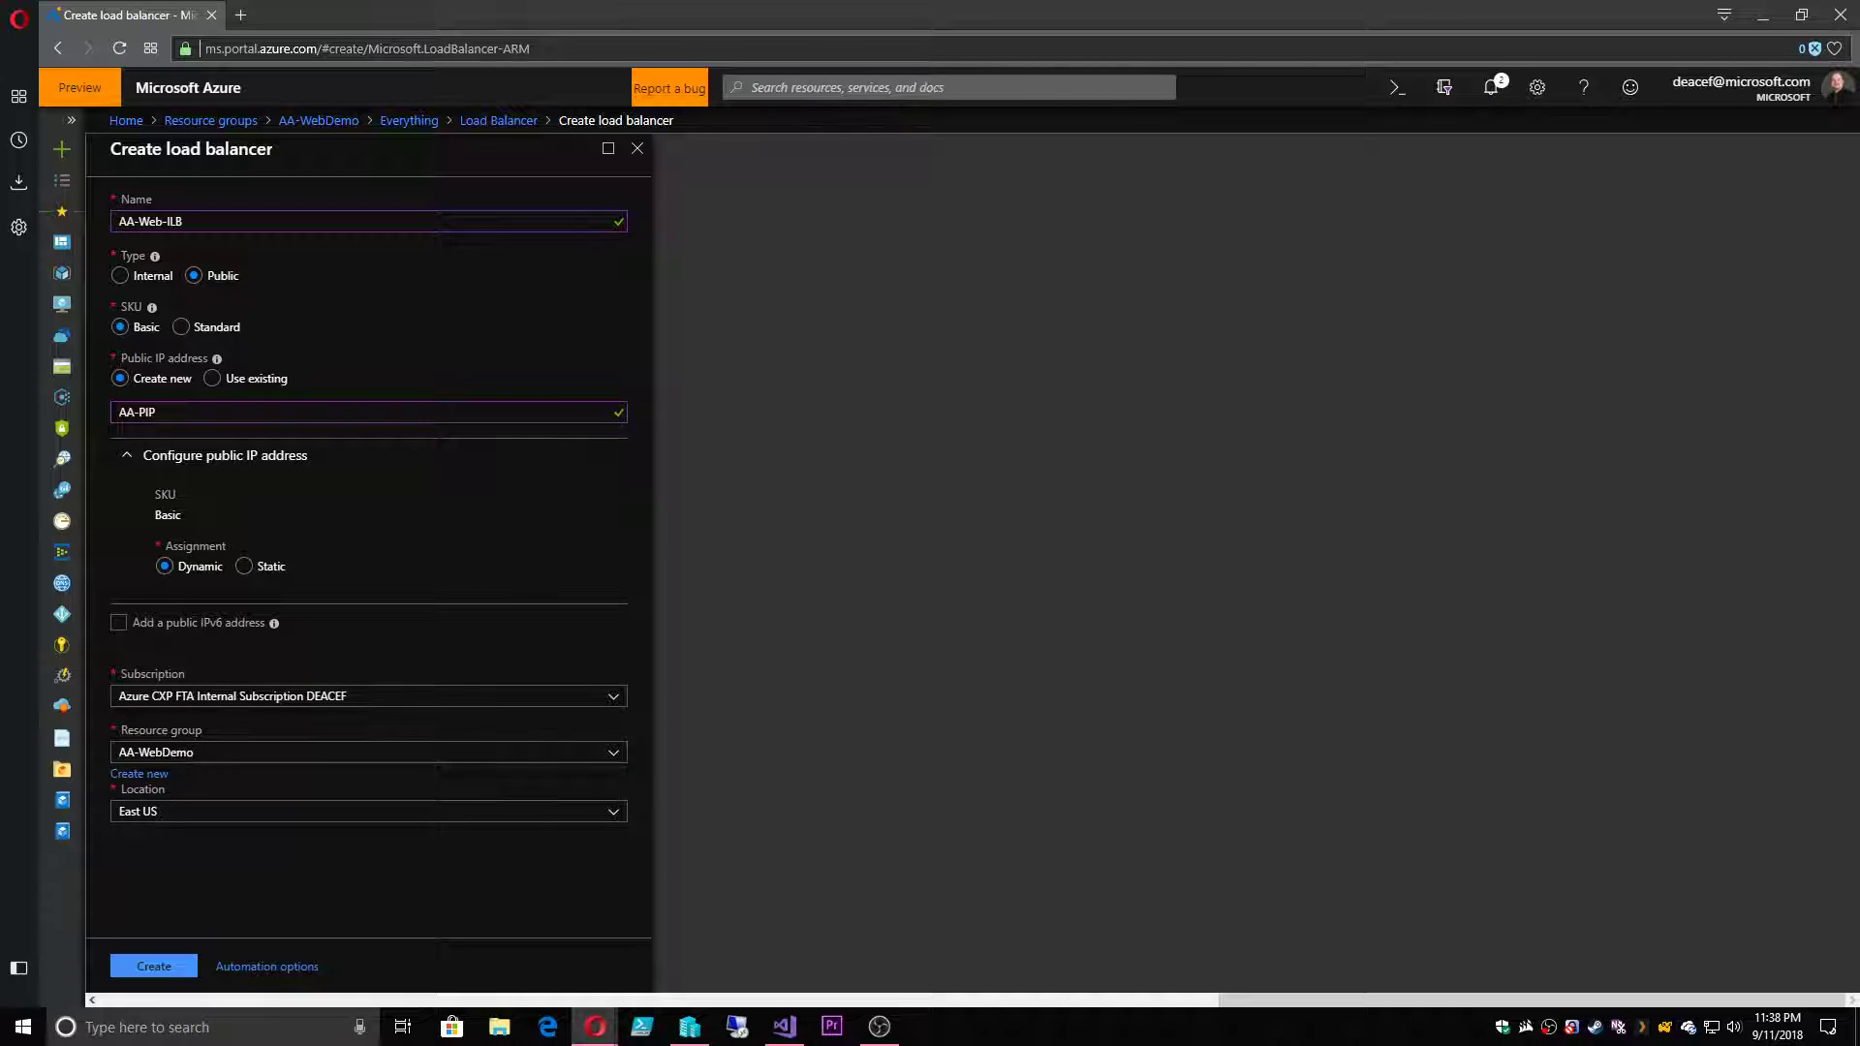
pyautogui.click(160, 967)
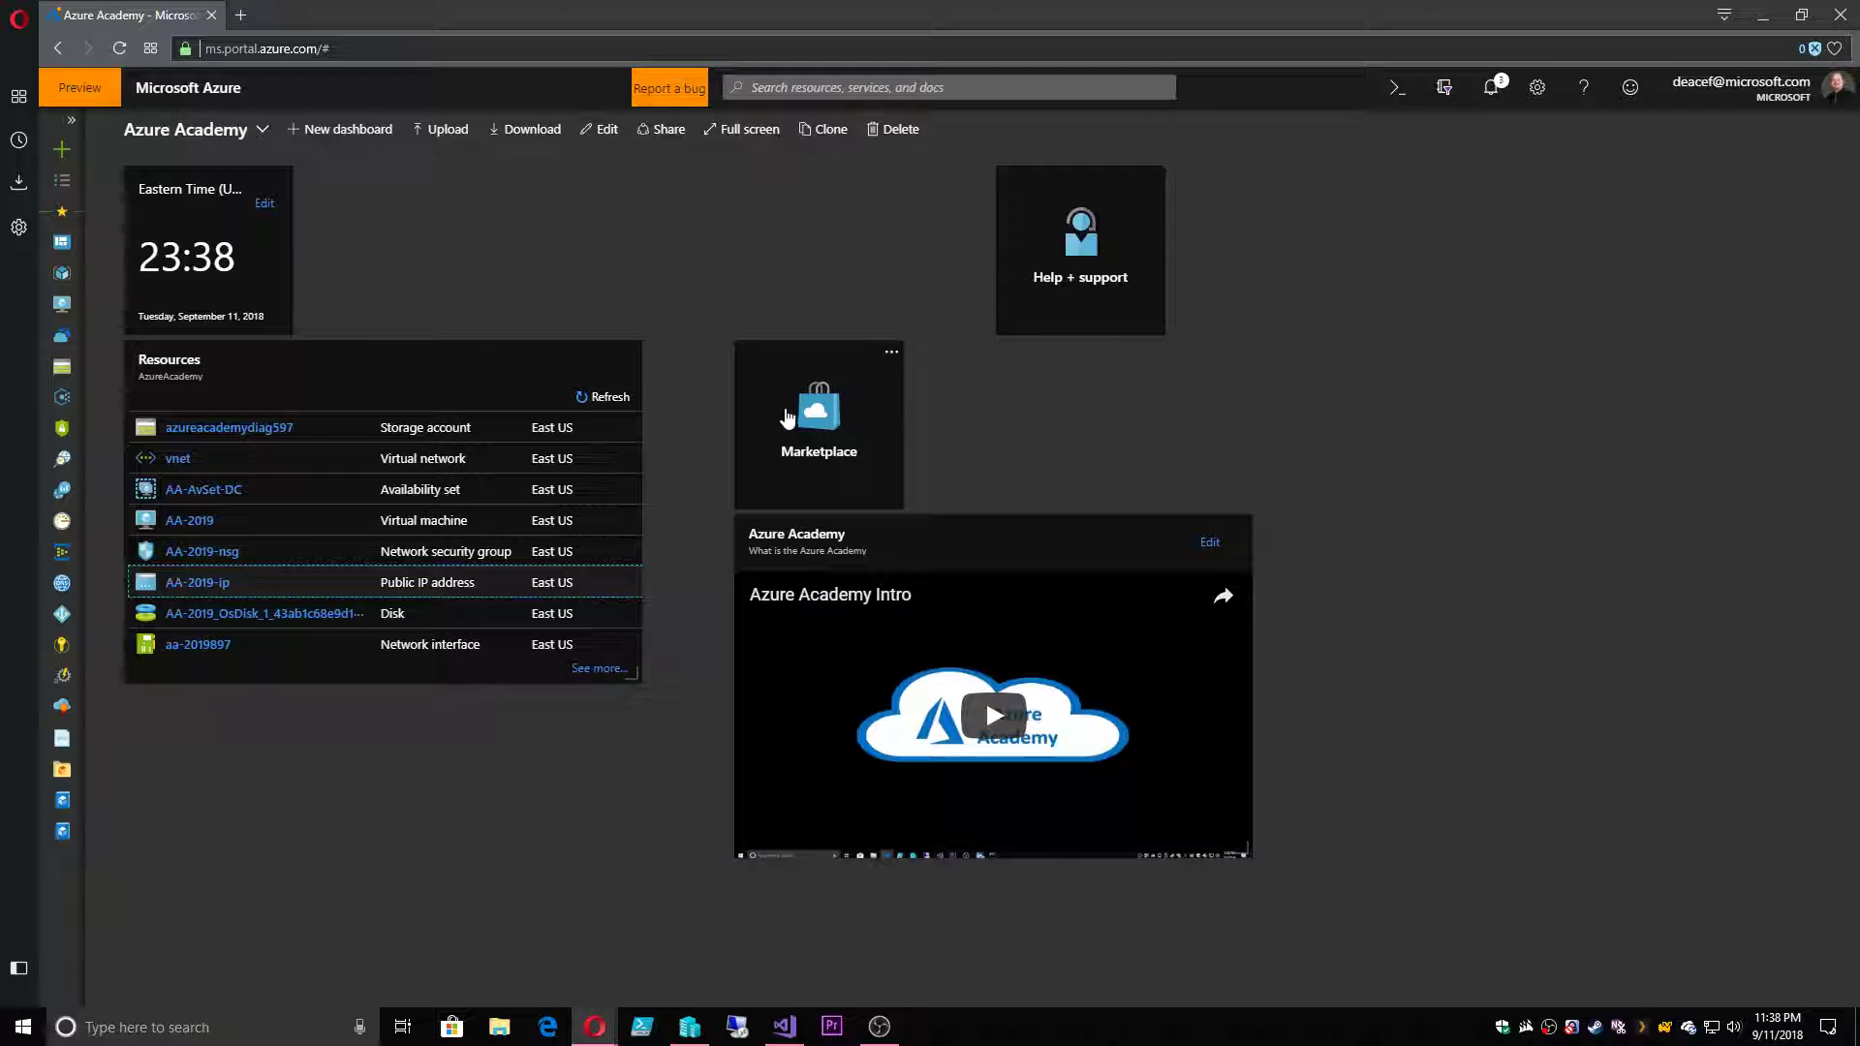
# - Reopen the AA-WebDemo resource group's deployment history and view the Microsoft.Template deployment's progress
pyautogui.click(61, 272)
pyautogui.click(198, 386)
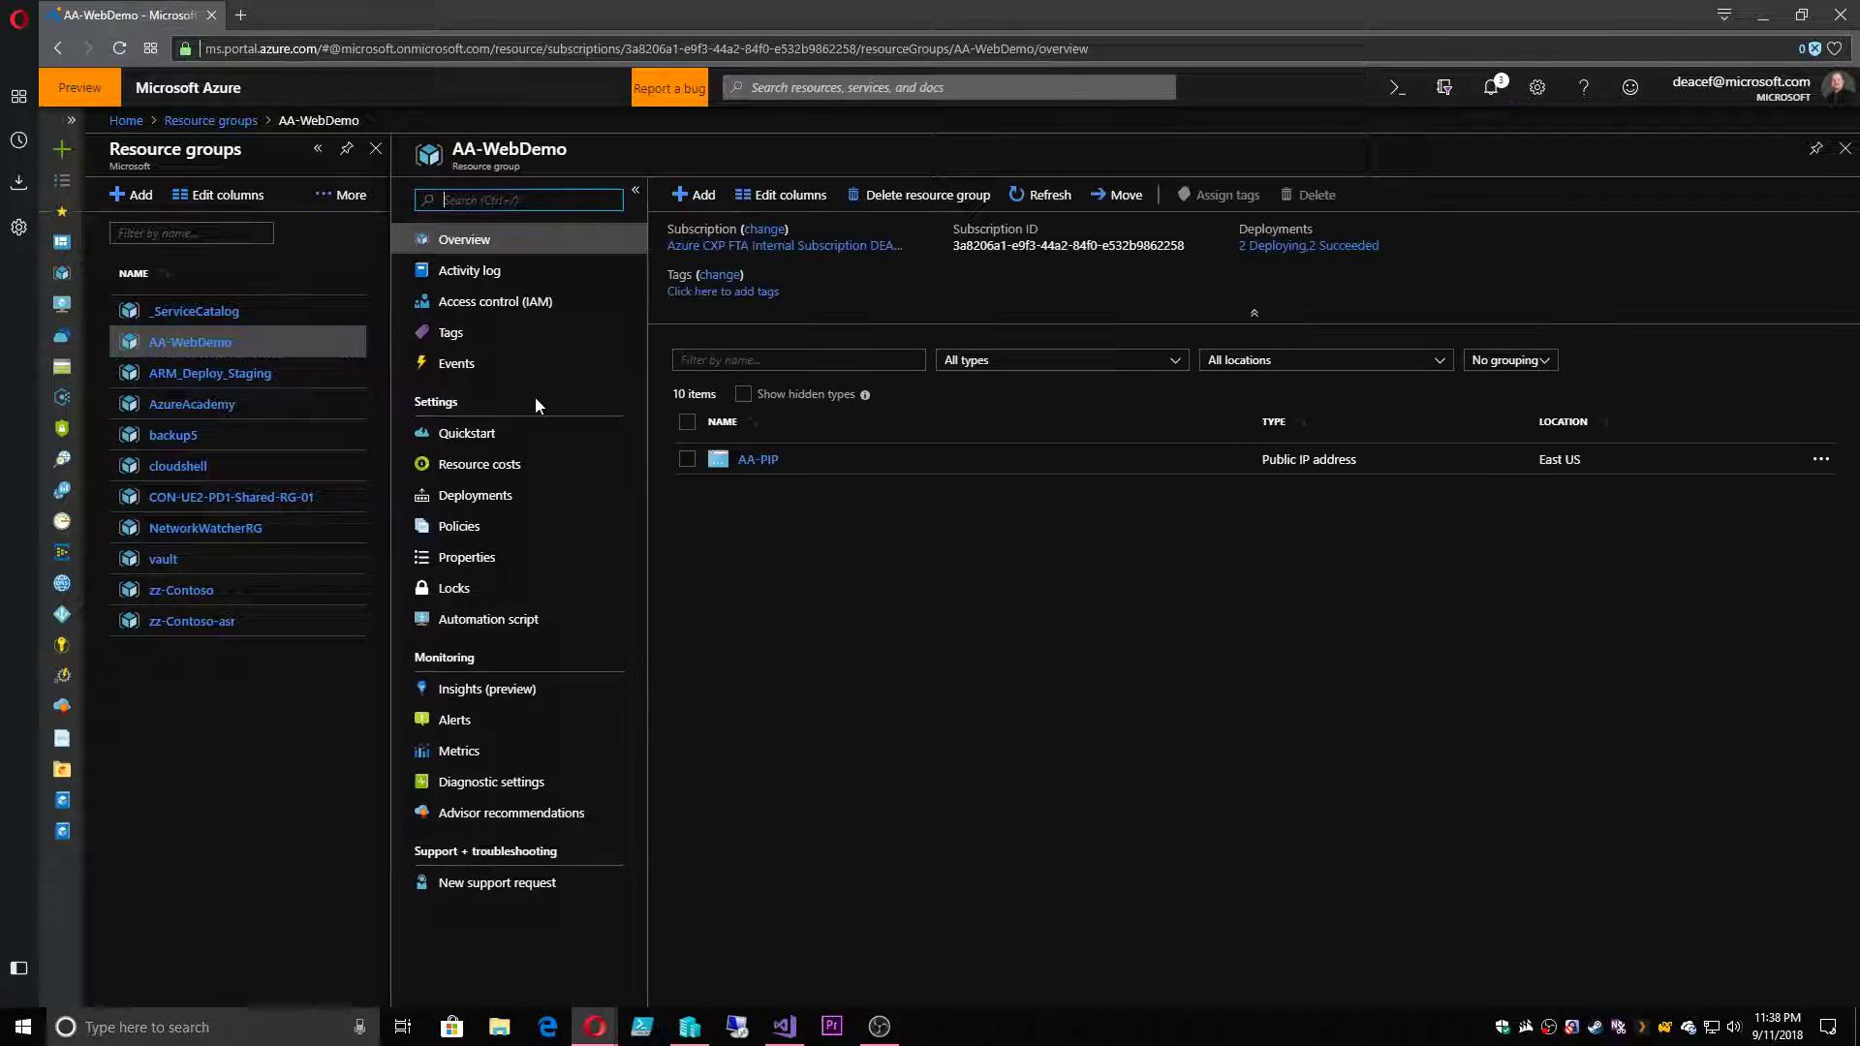
pyautogui.click(1289, 248)
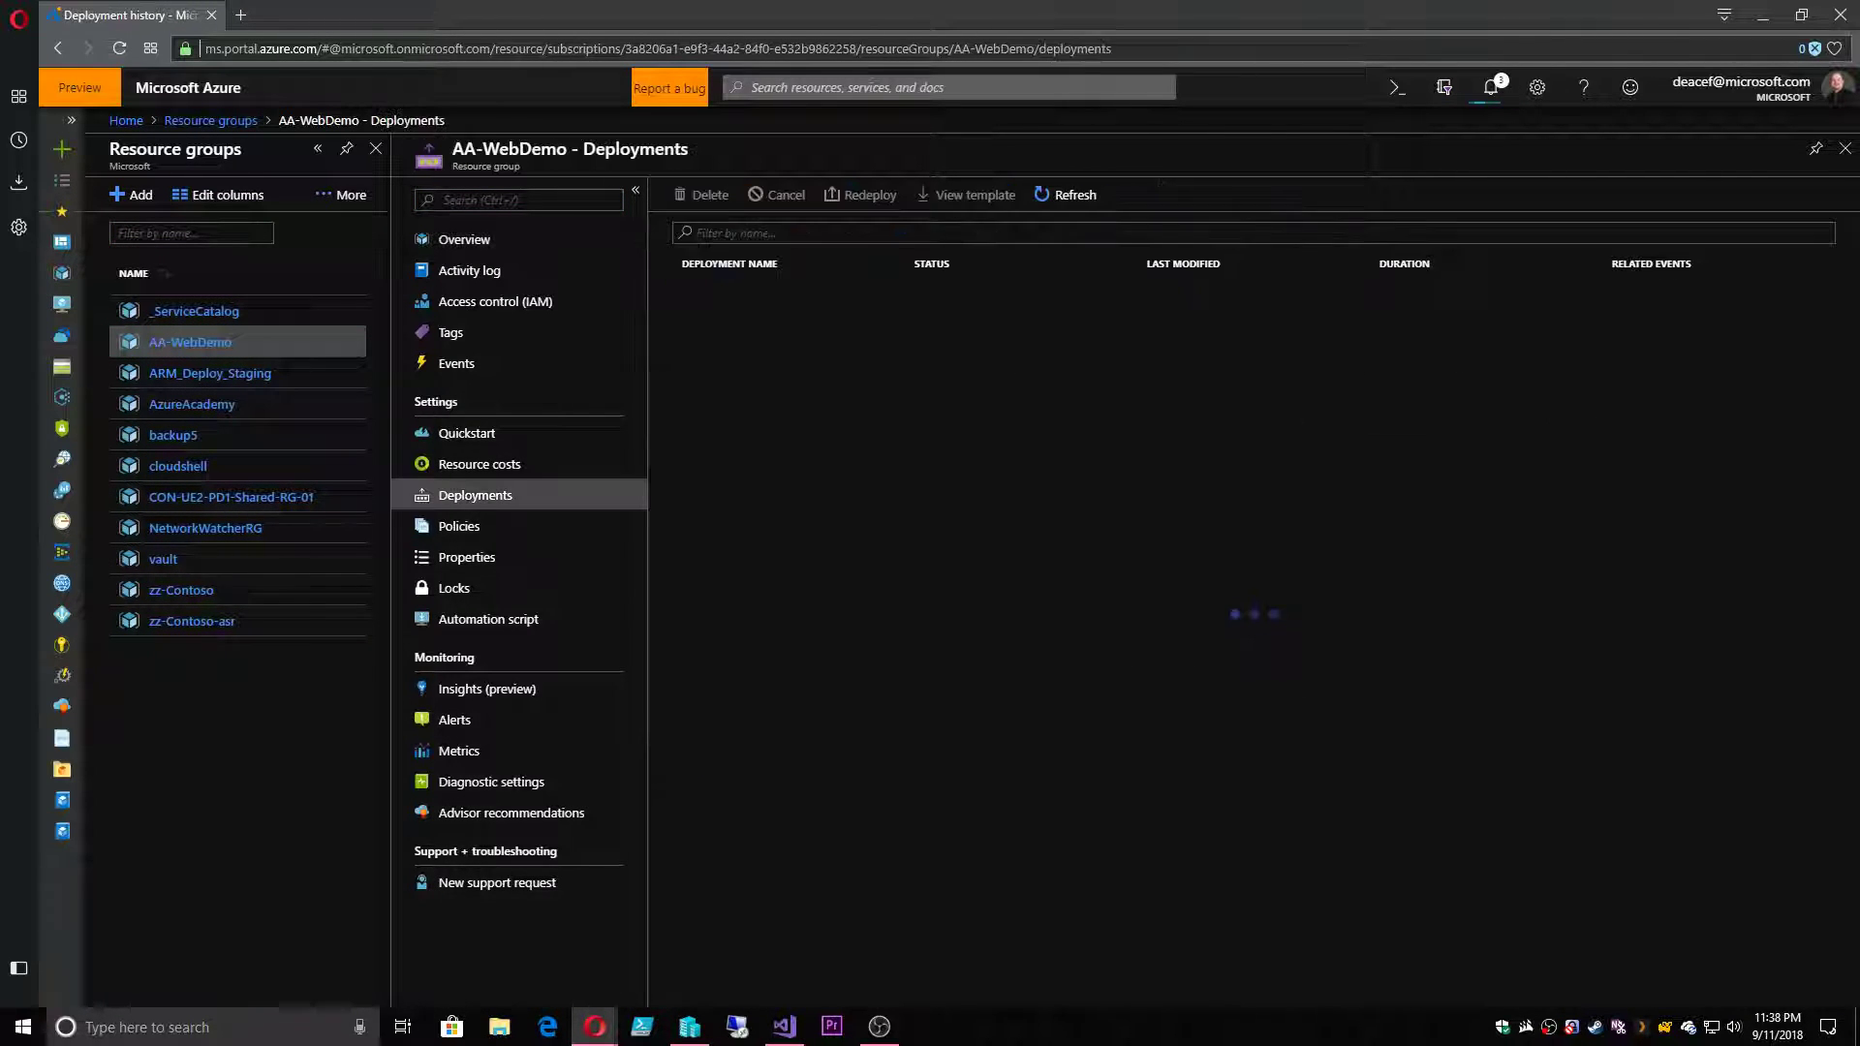
pyautogui.click(730, 332)
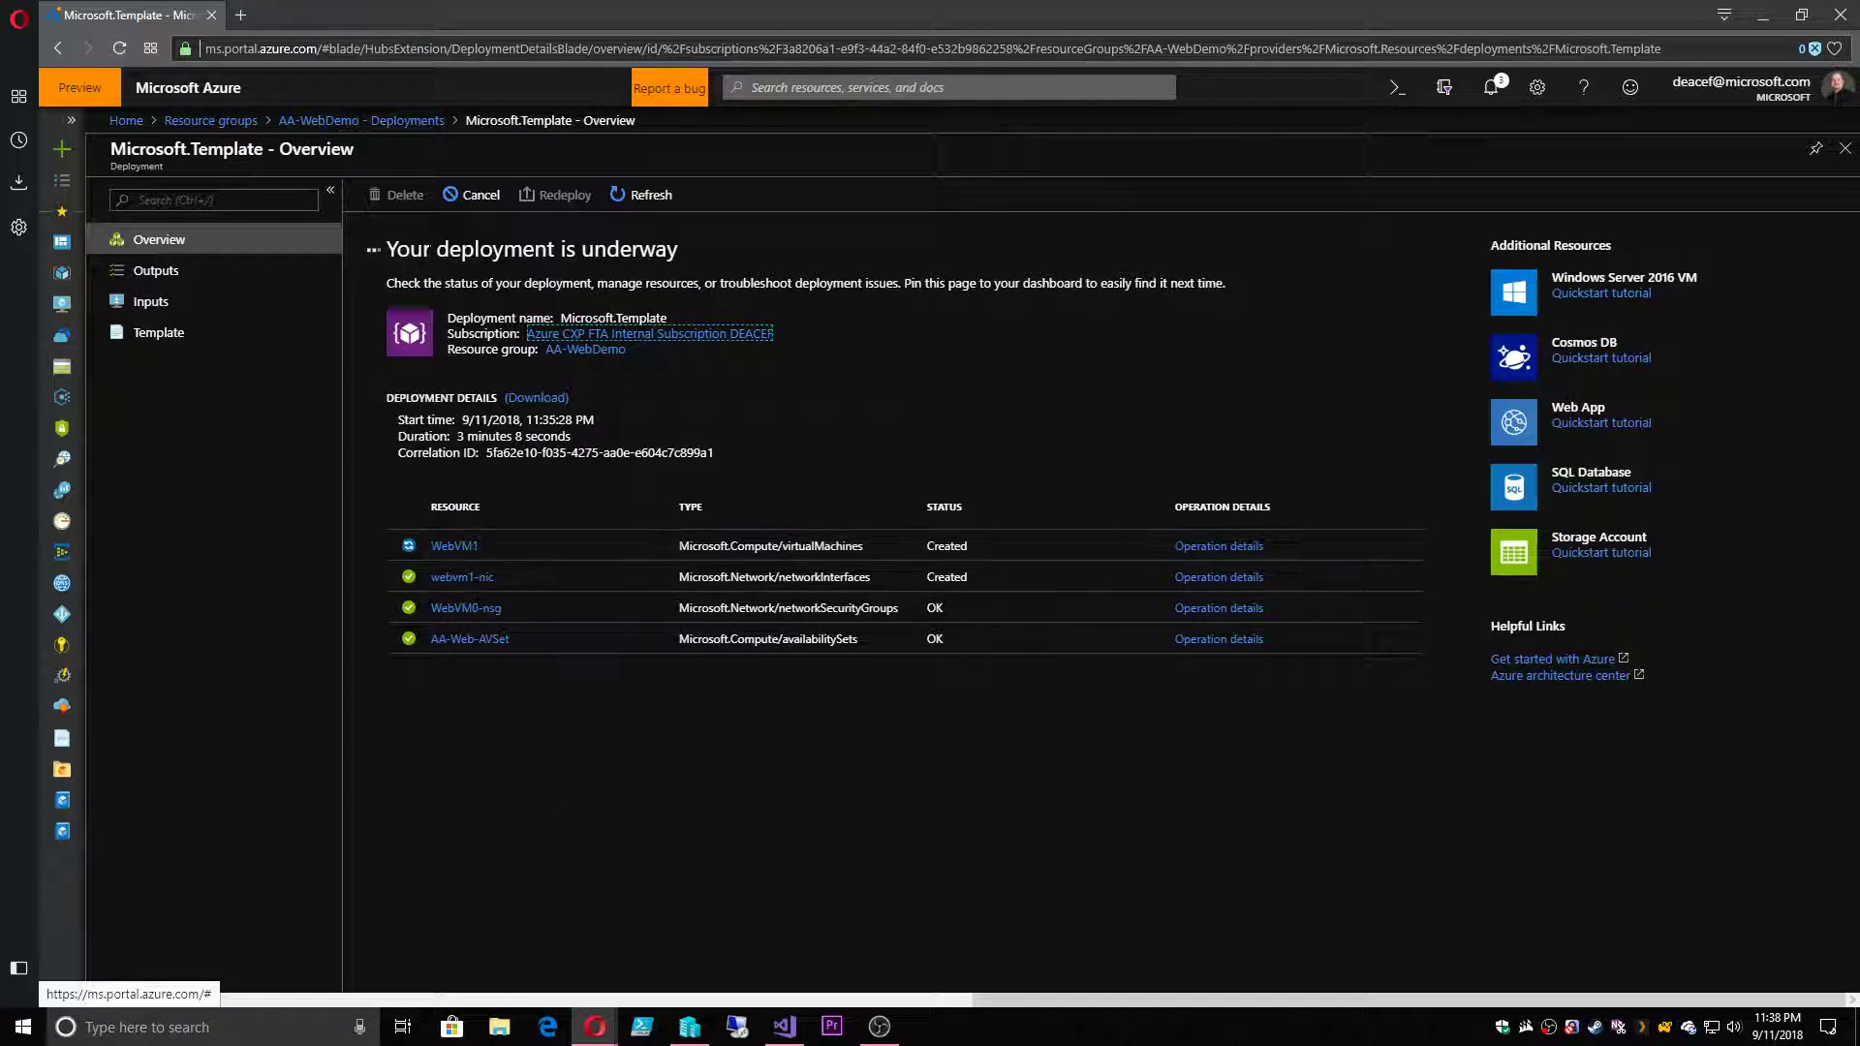
# - Return to the AA-WebDemo resource group's overview and group its resources by type
pyautogui.click(361, 120)
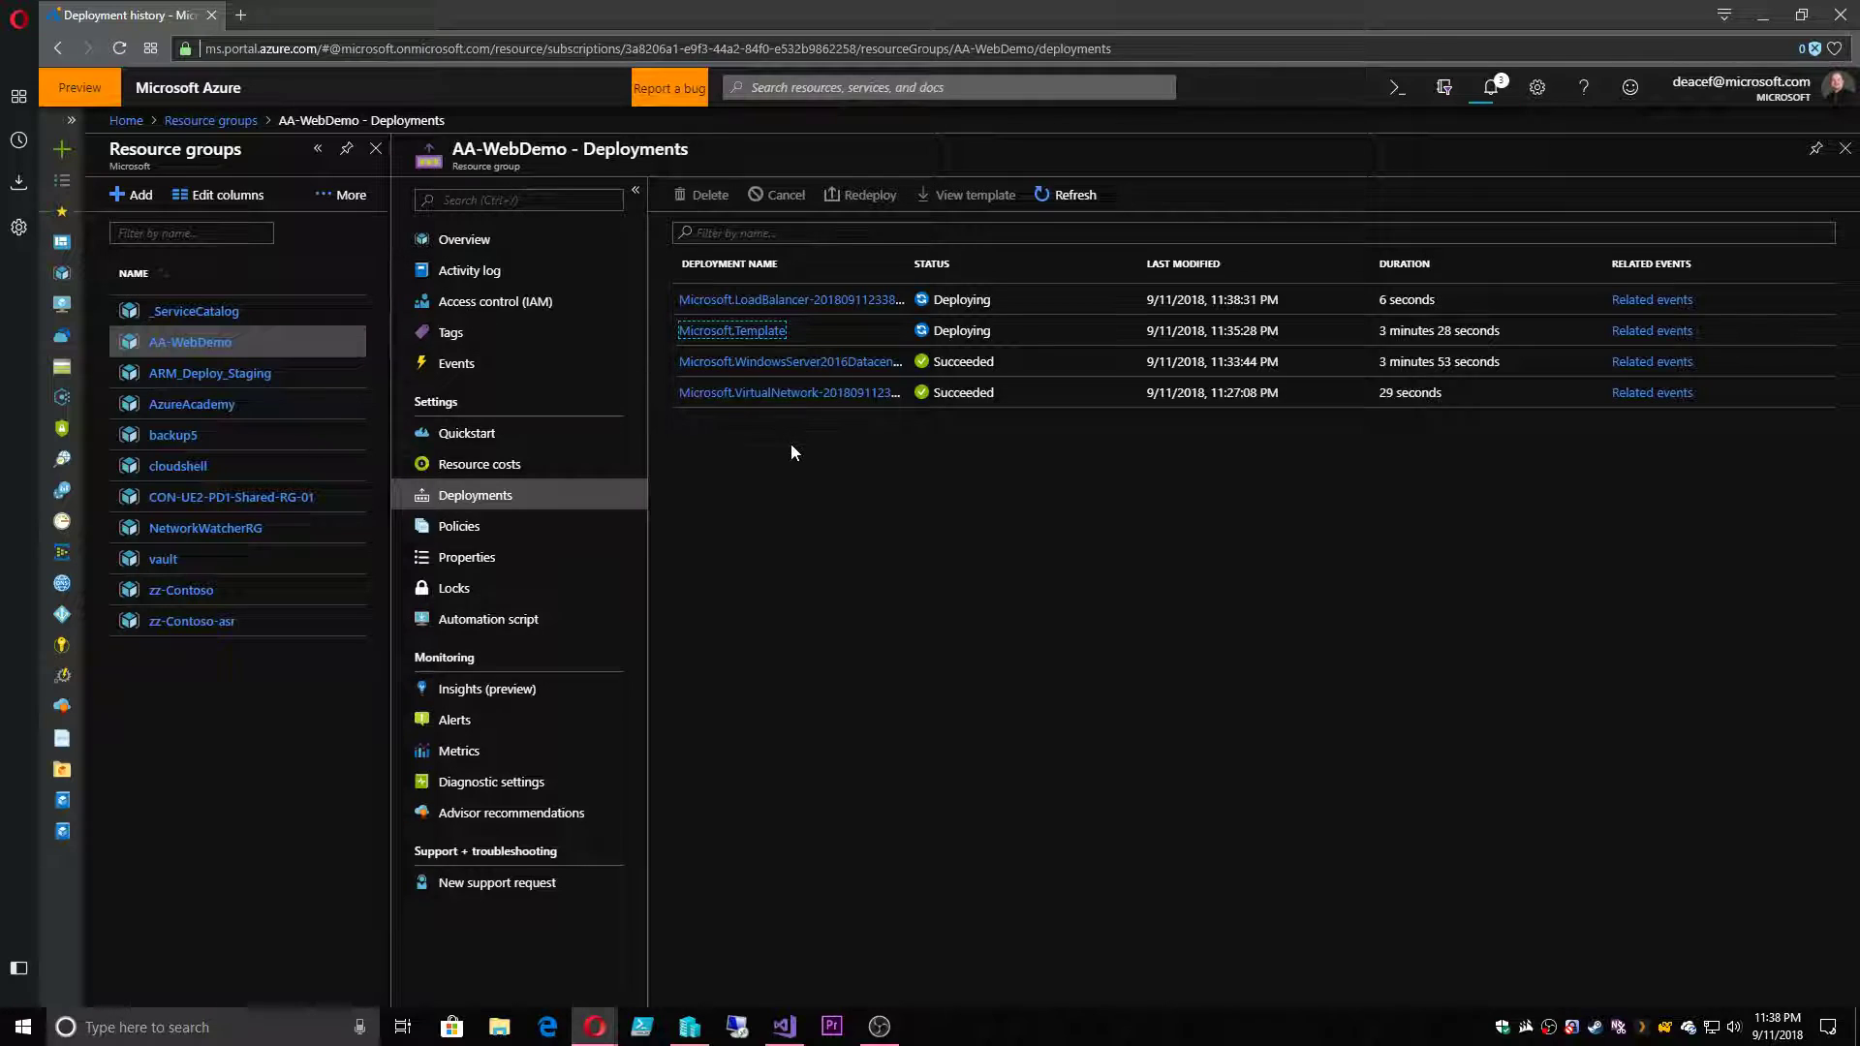
pyautogui.click(467, 241)
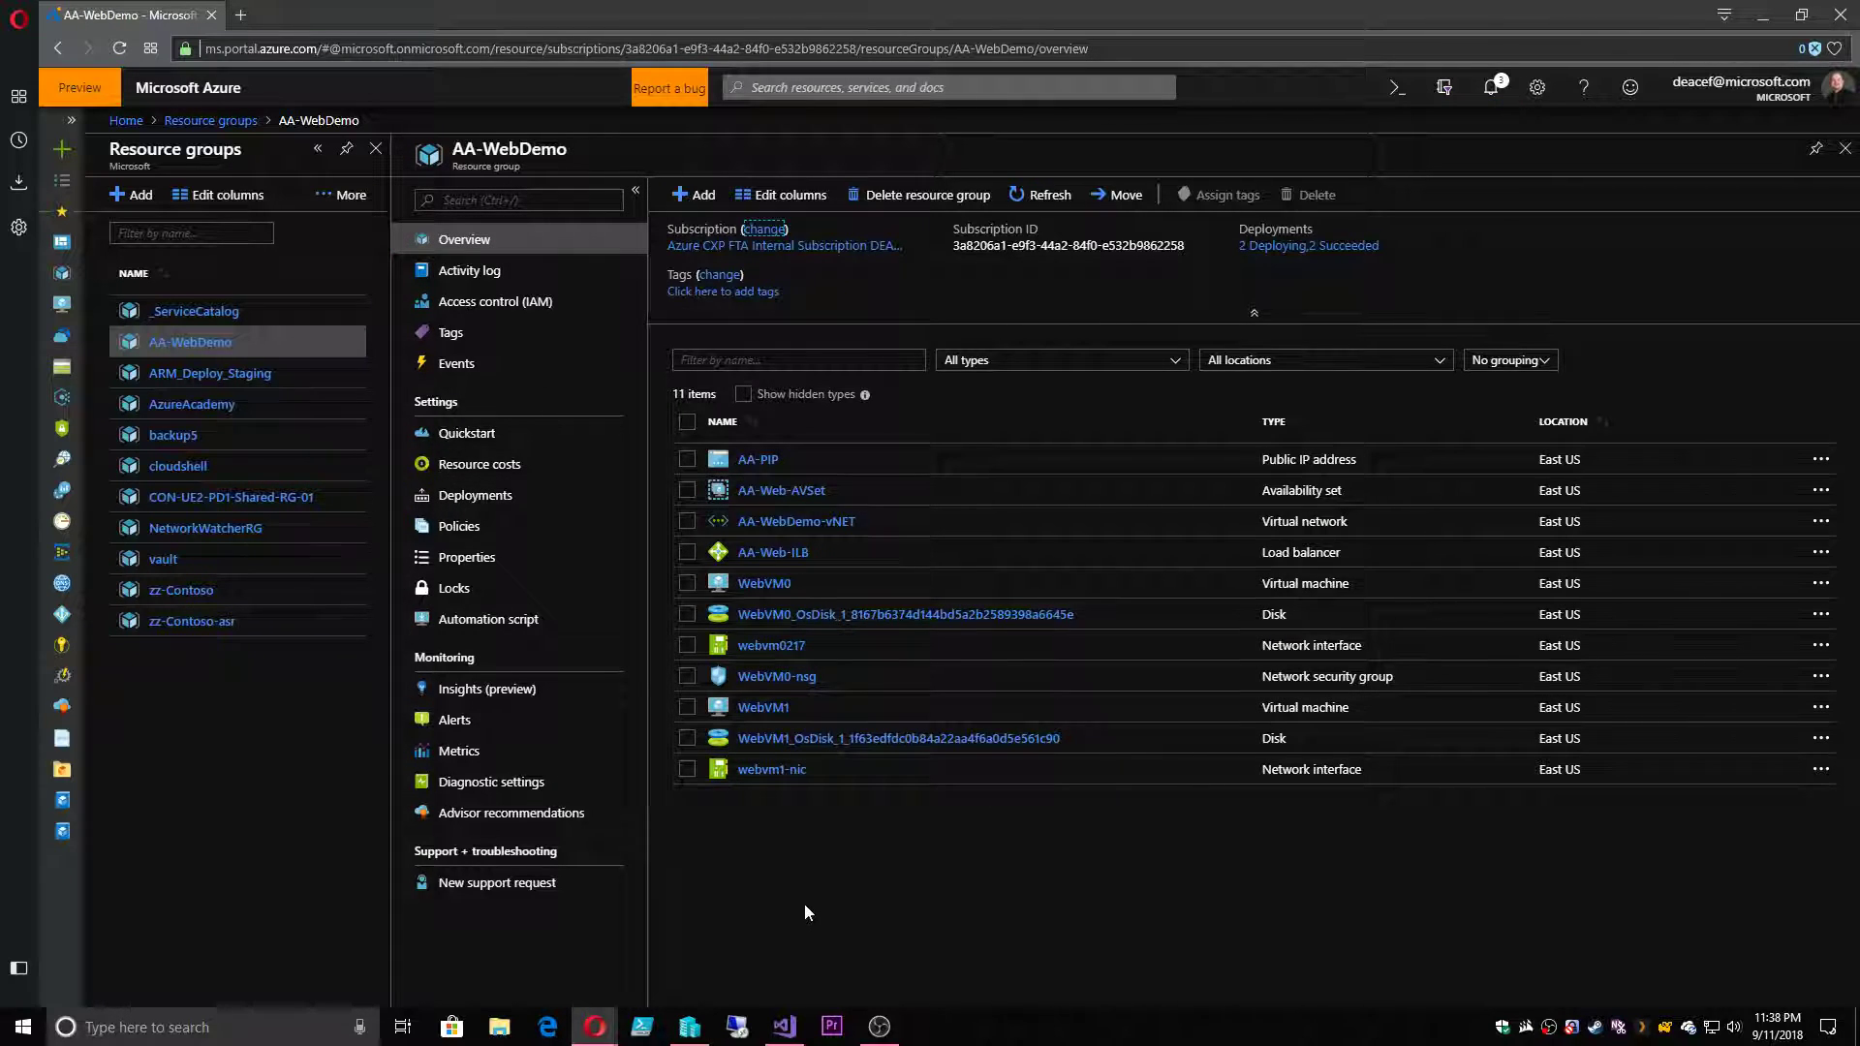
pyautogui.click(1511, 360)
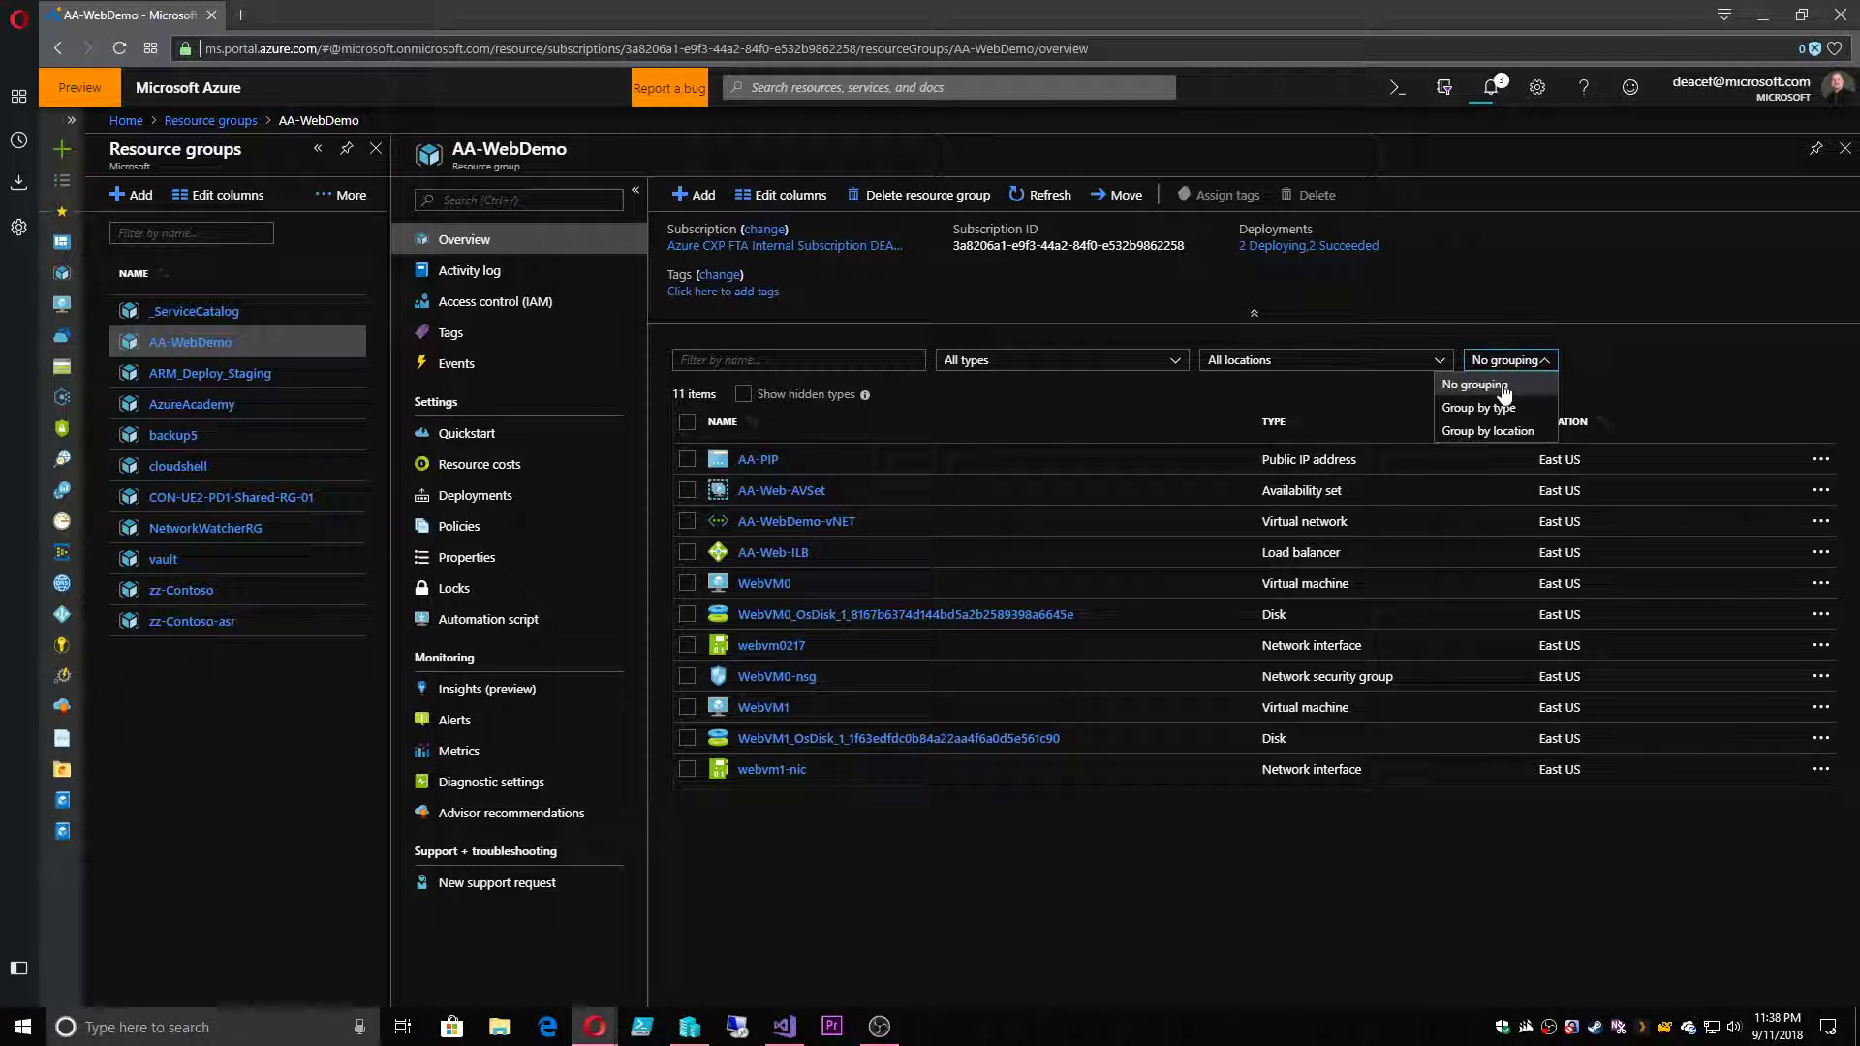
pyautogui.click(1483, 432)
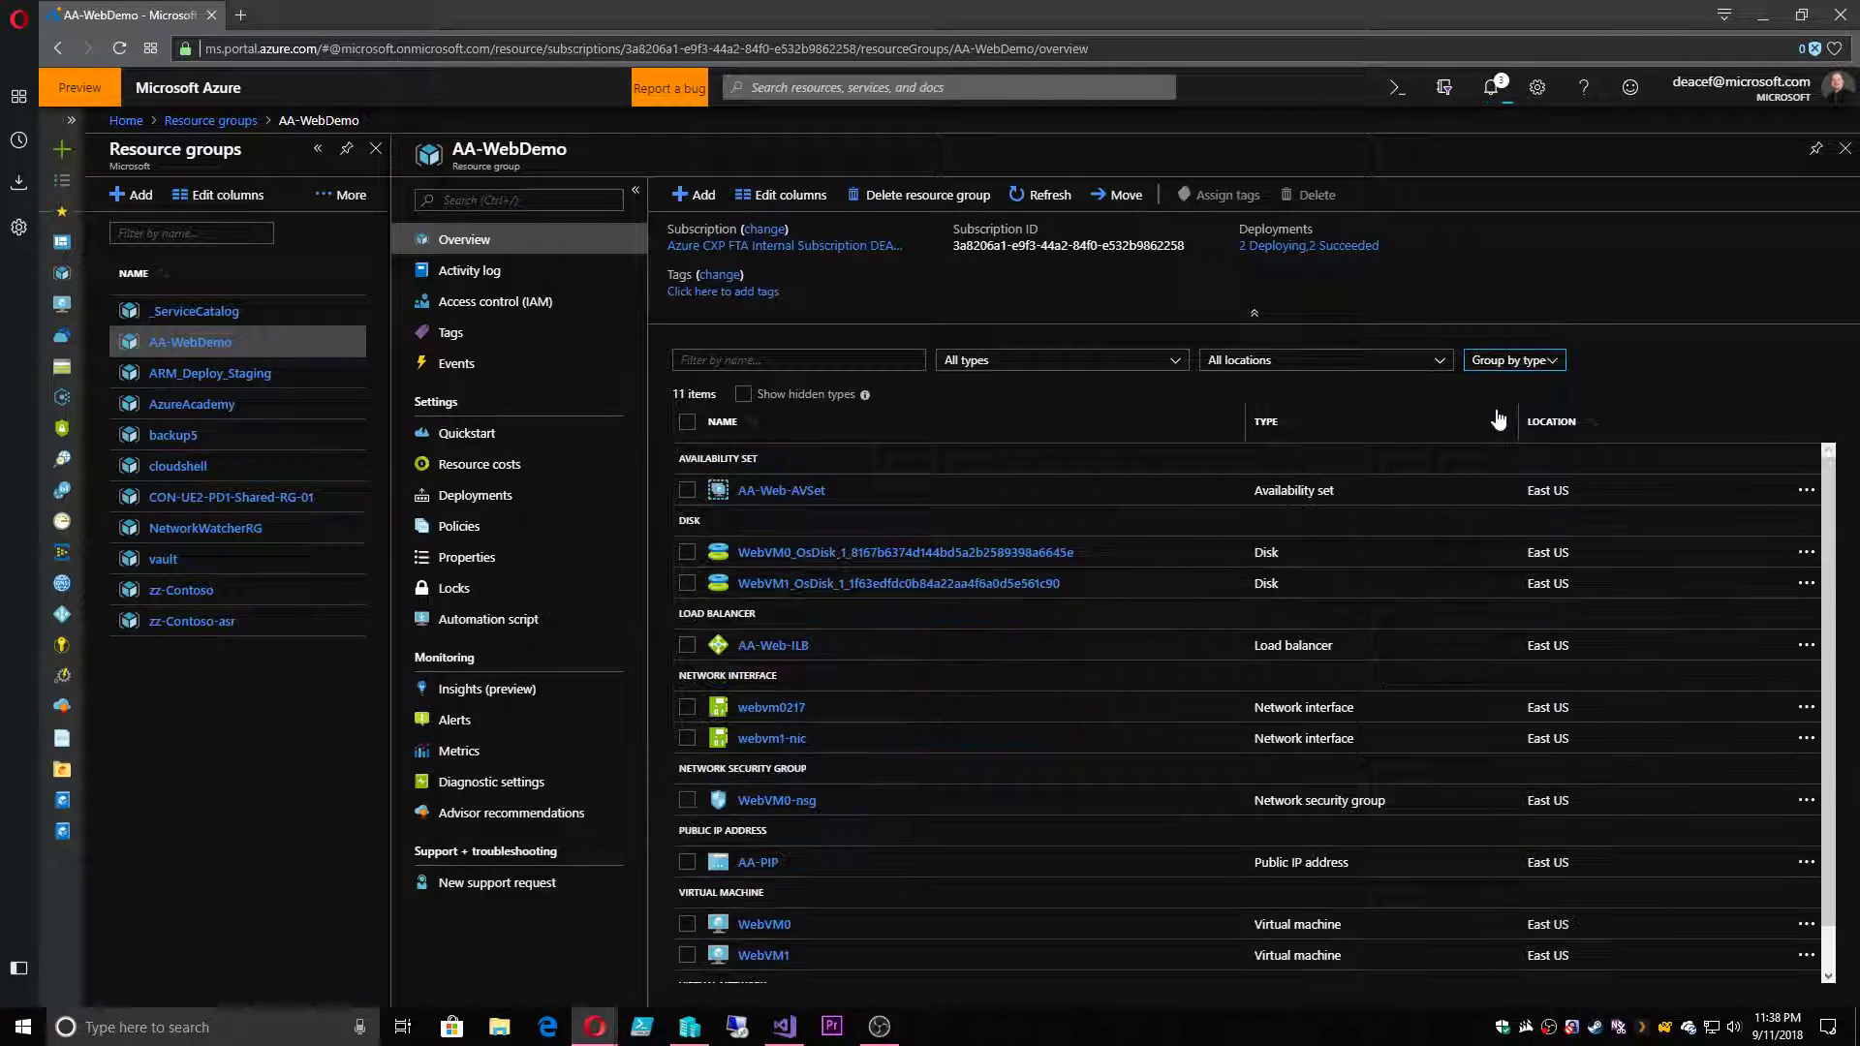
# - Open WebVM0's extensions and start adding Microsoft's Custom Script Extension to the virtual machine
pyautogui.click(753, 927)
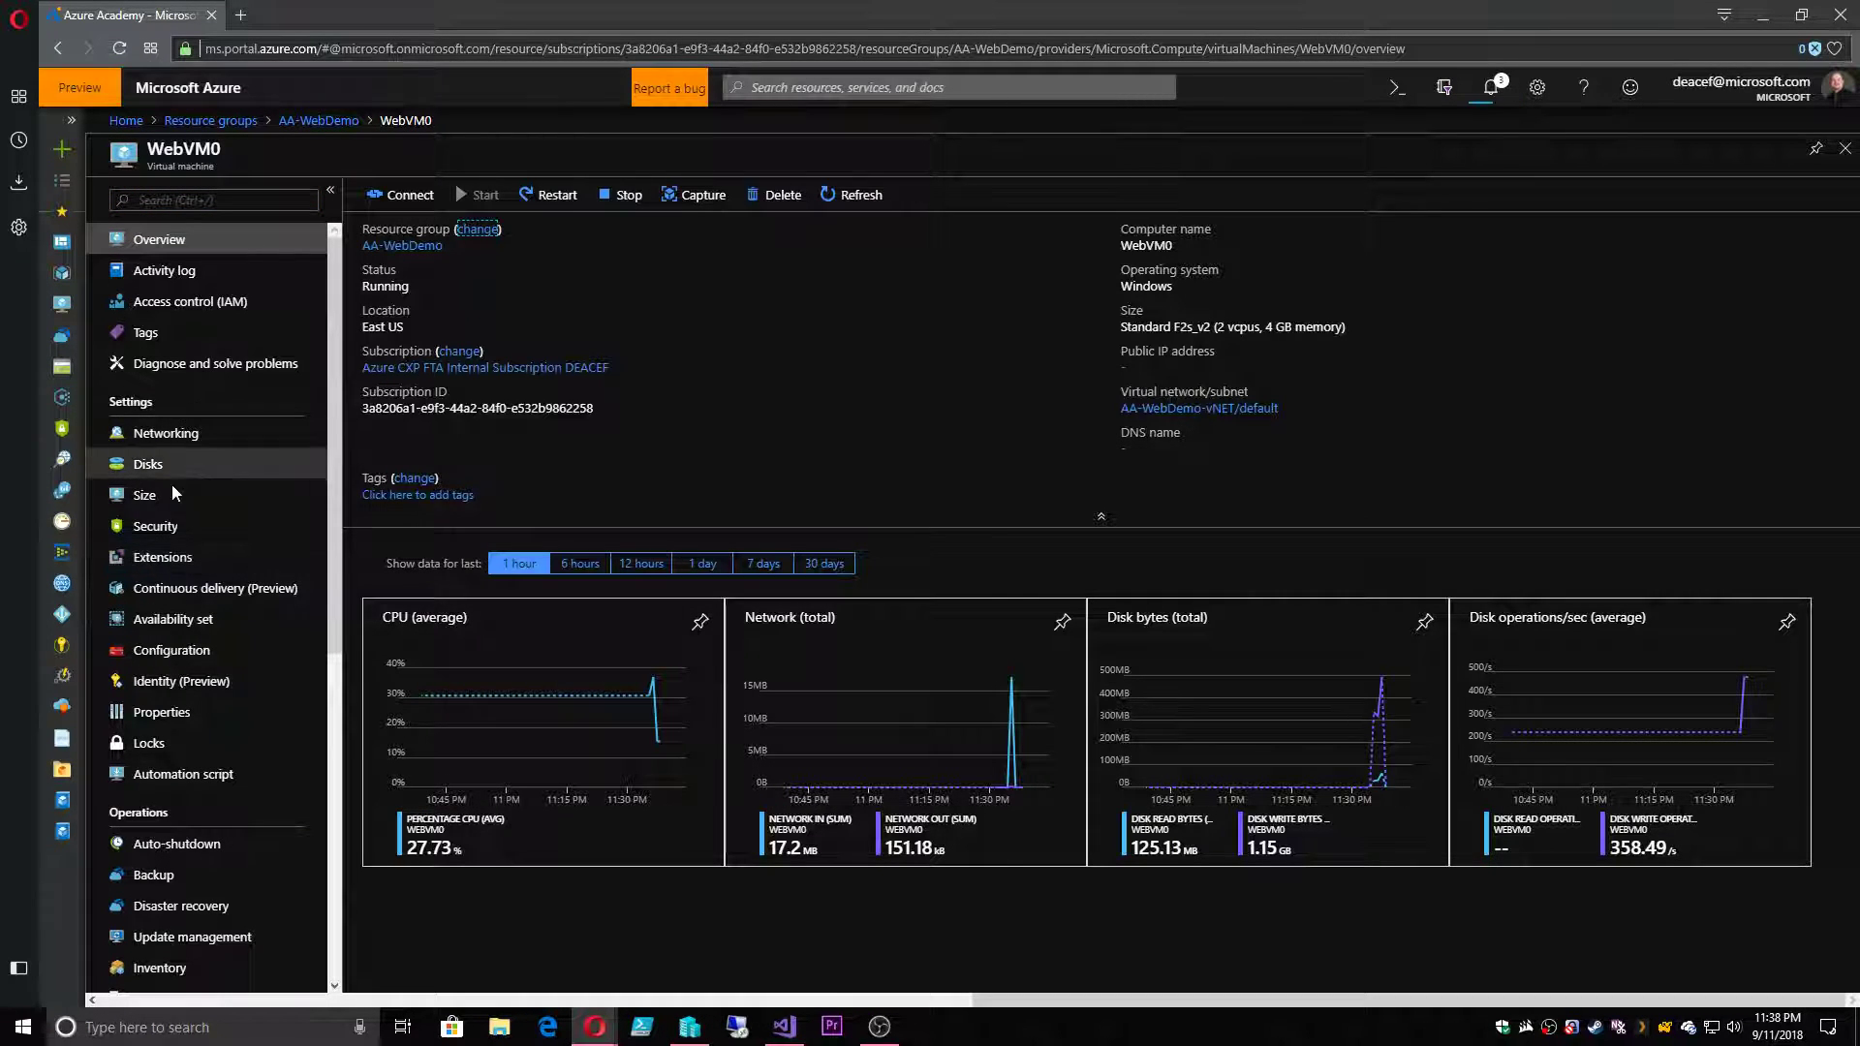
pyautogui.click(172, 554)
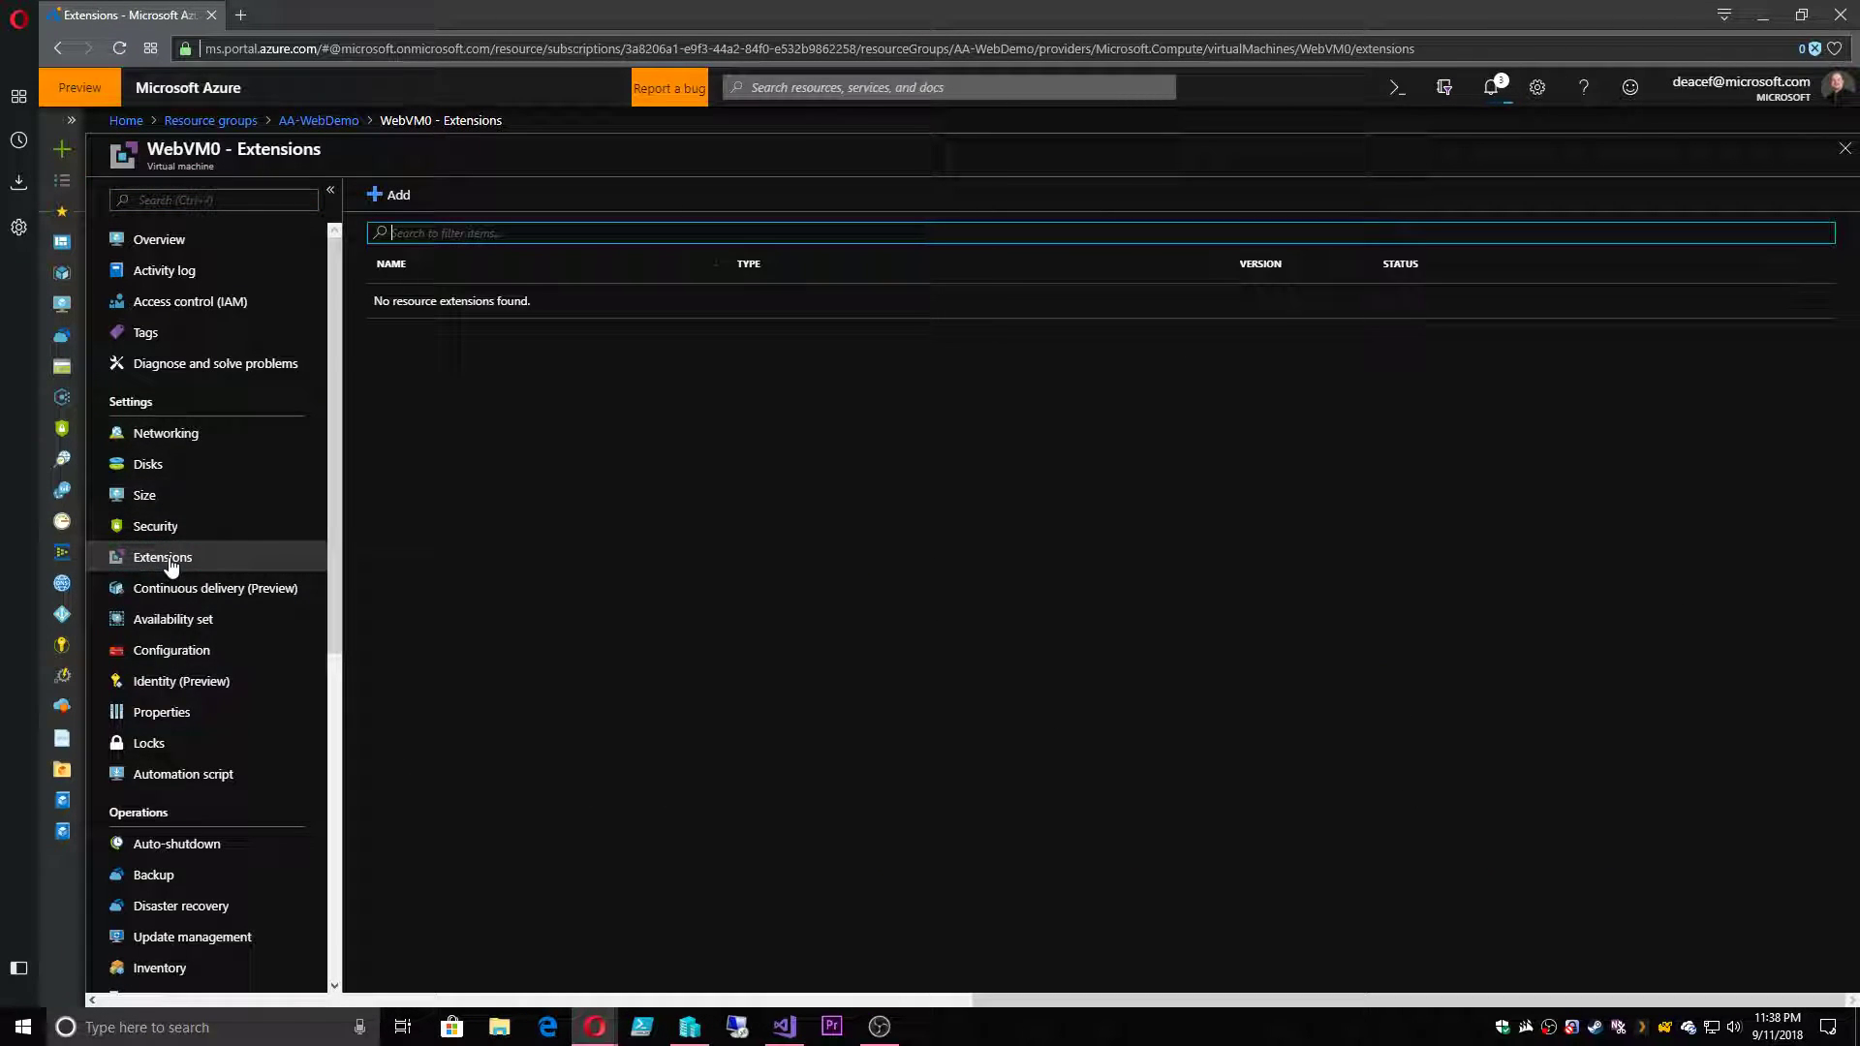
pyautogui.click(391, 194)
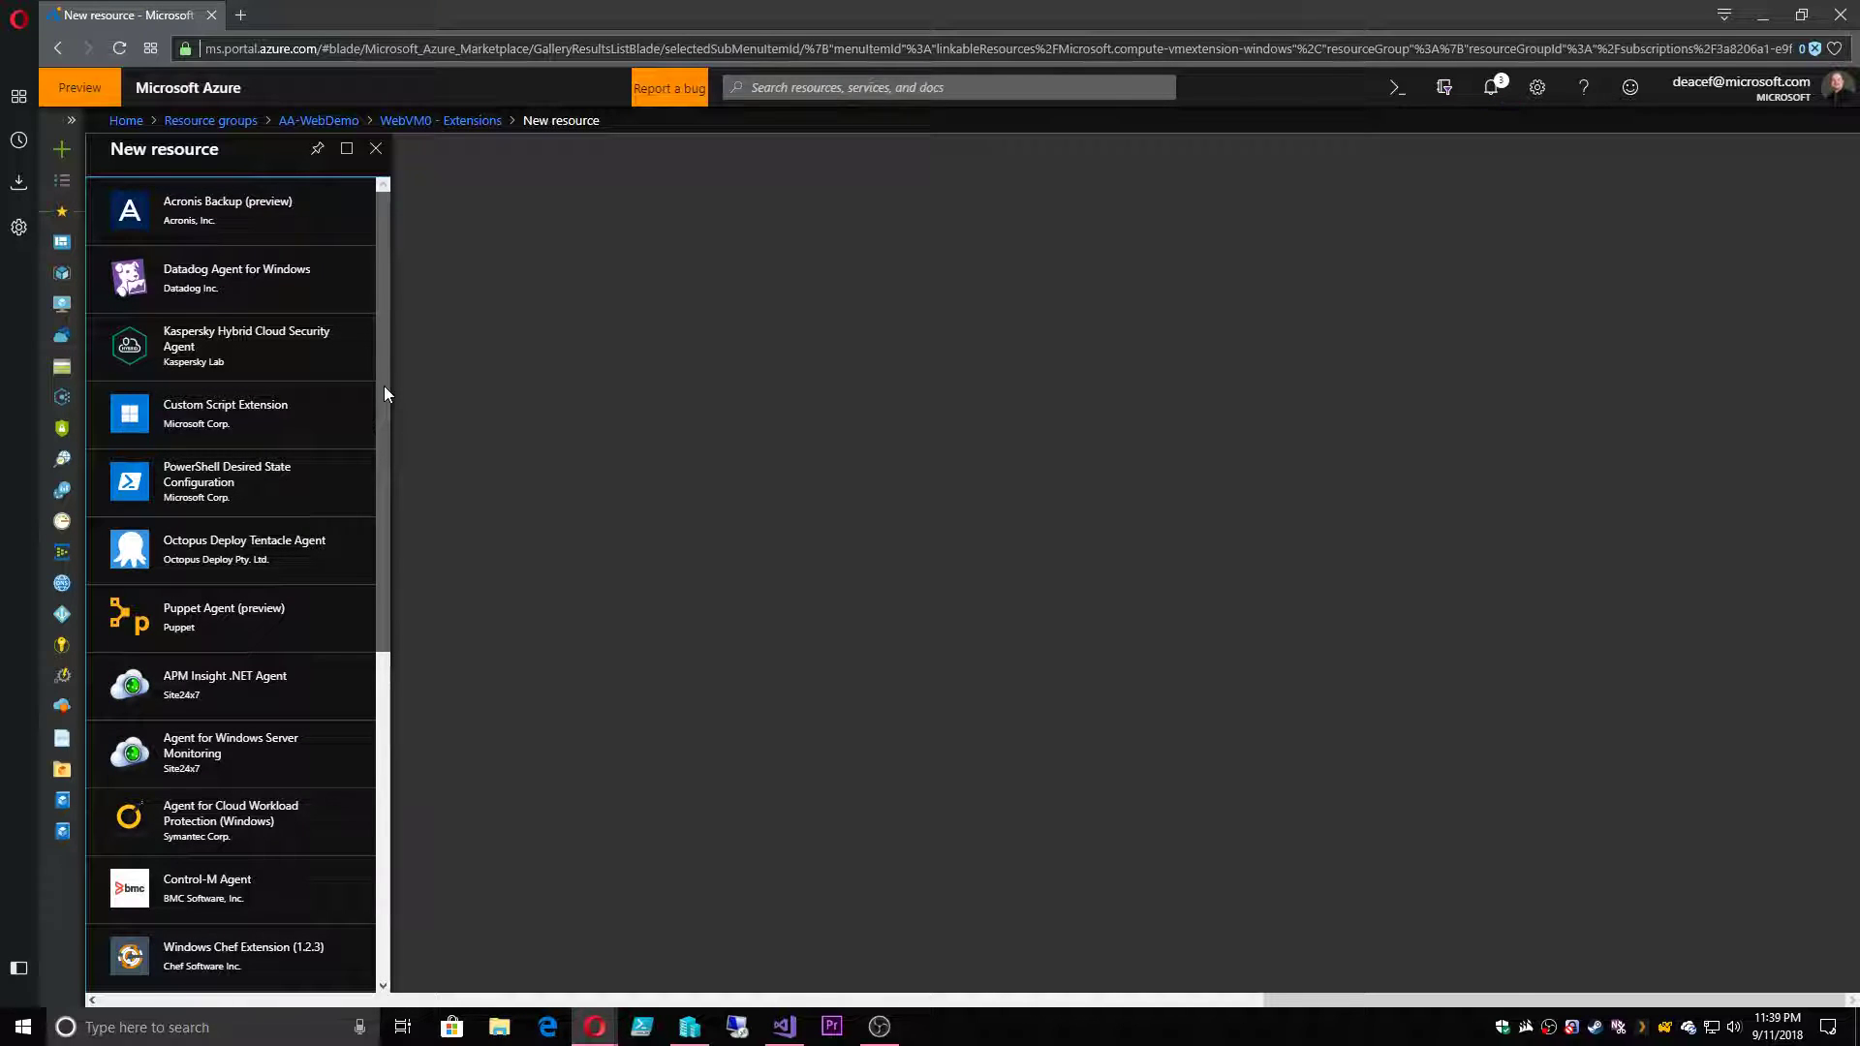
pyautogui.moveTo(384, 386); pyautogui.dragTo(369, 756)
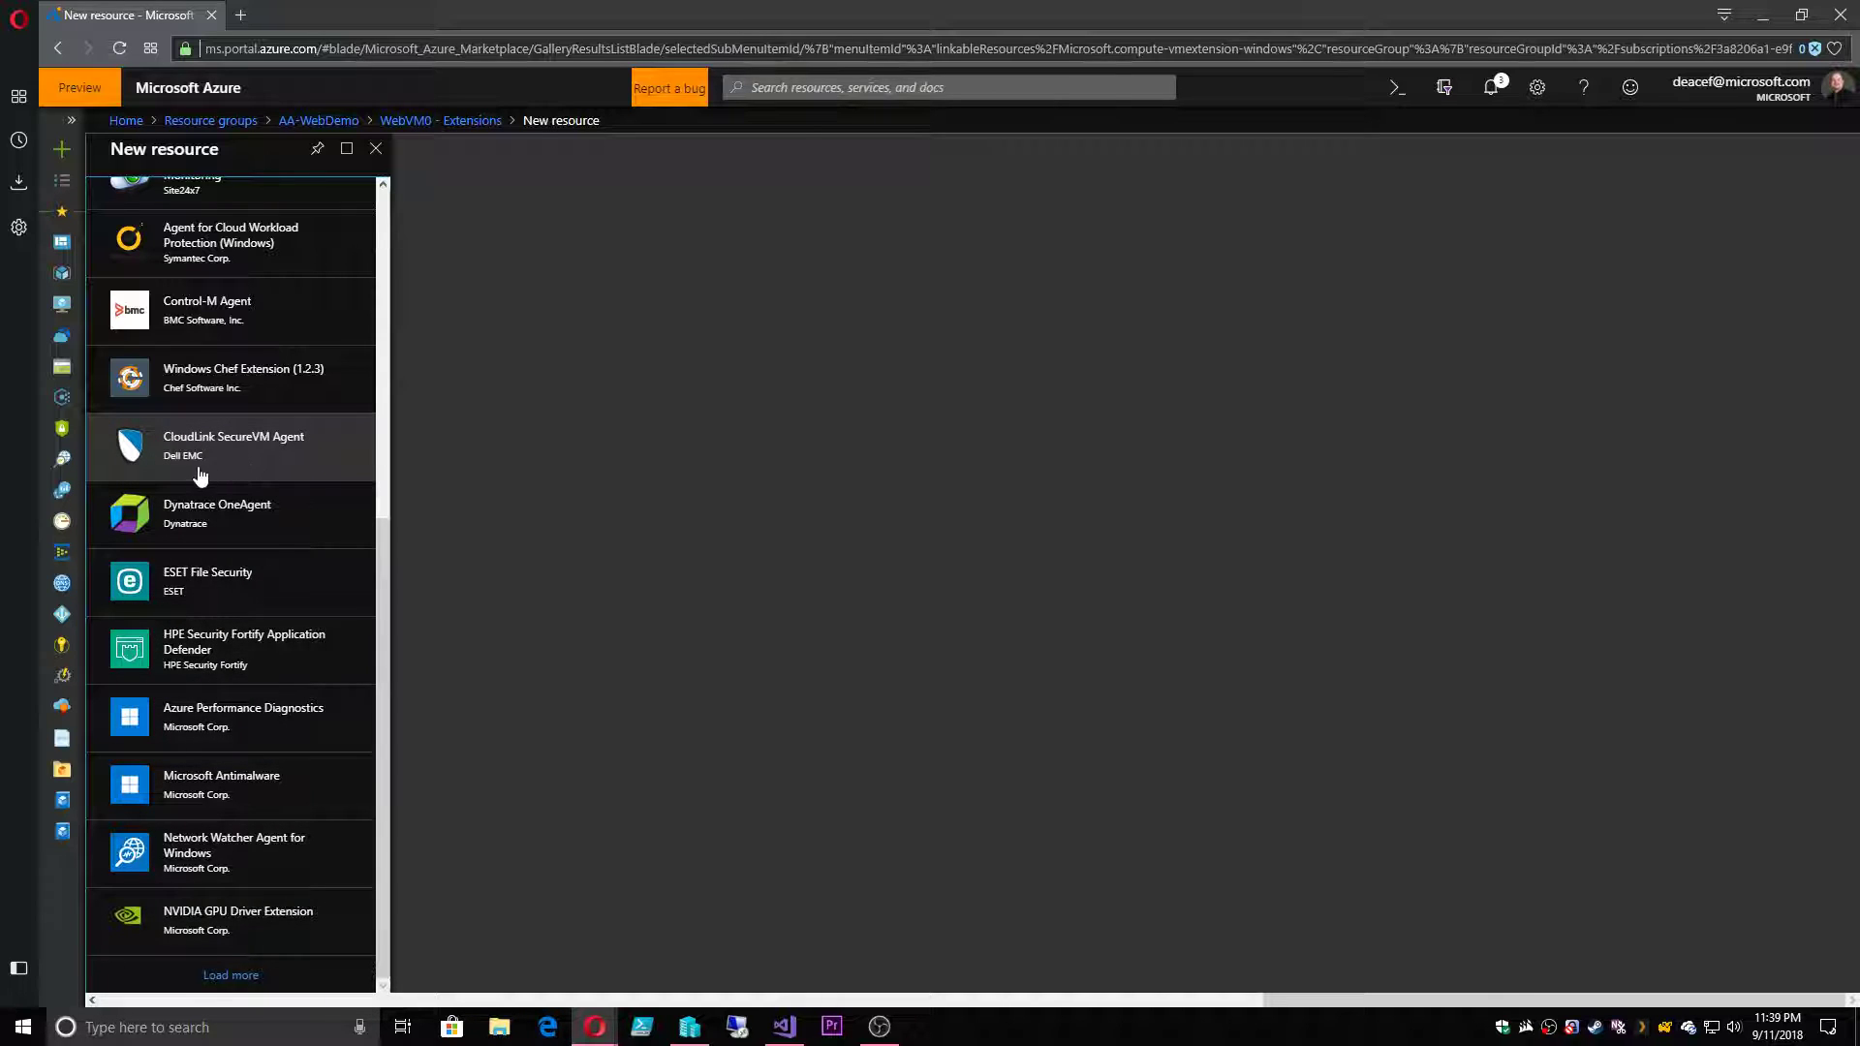
pyautogui.scroll(5, 226, 517)
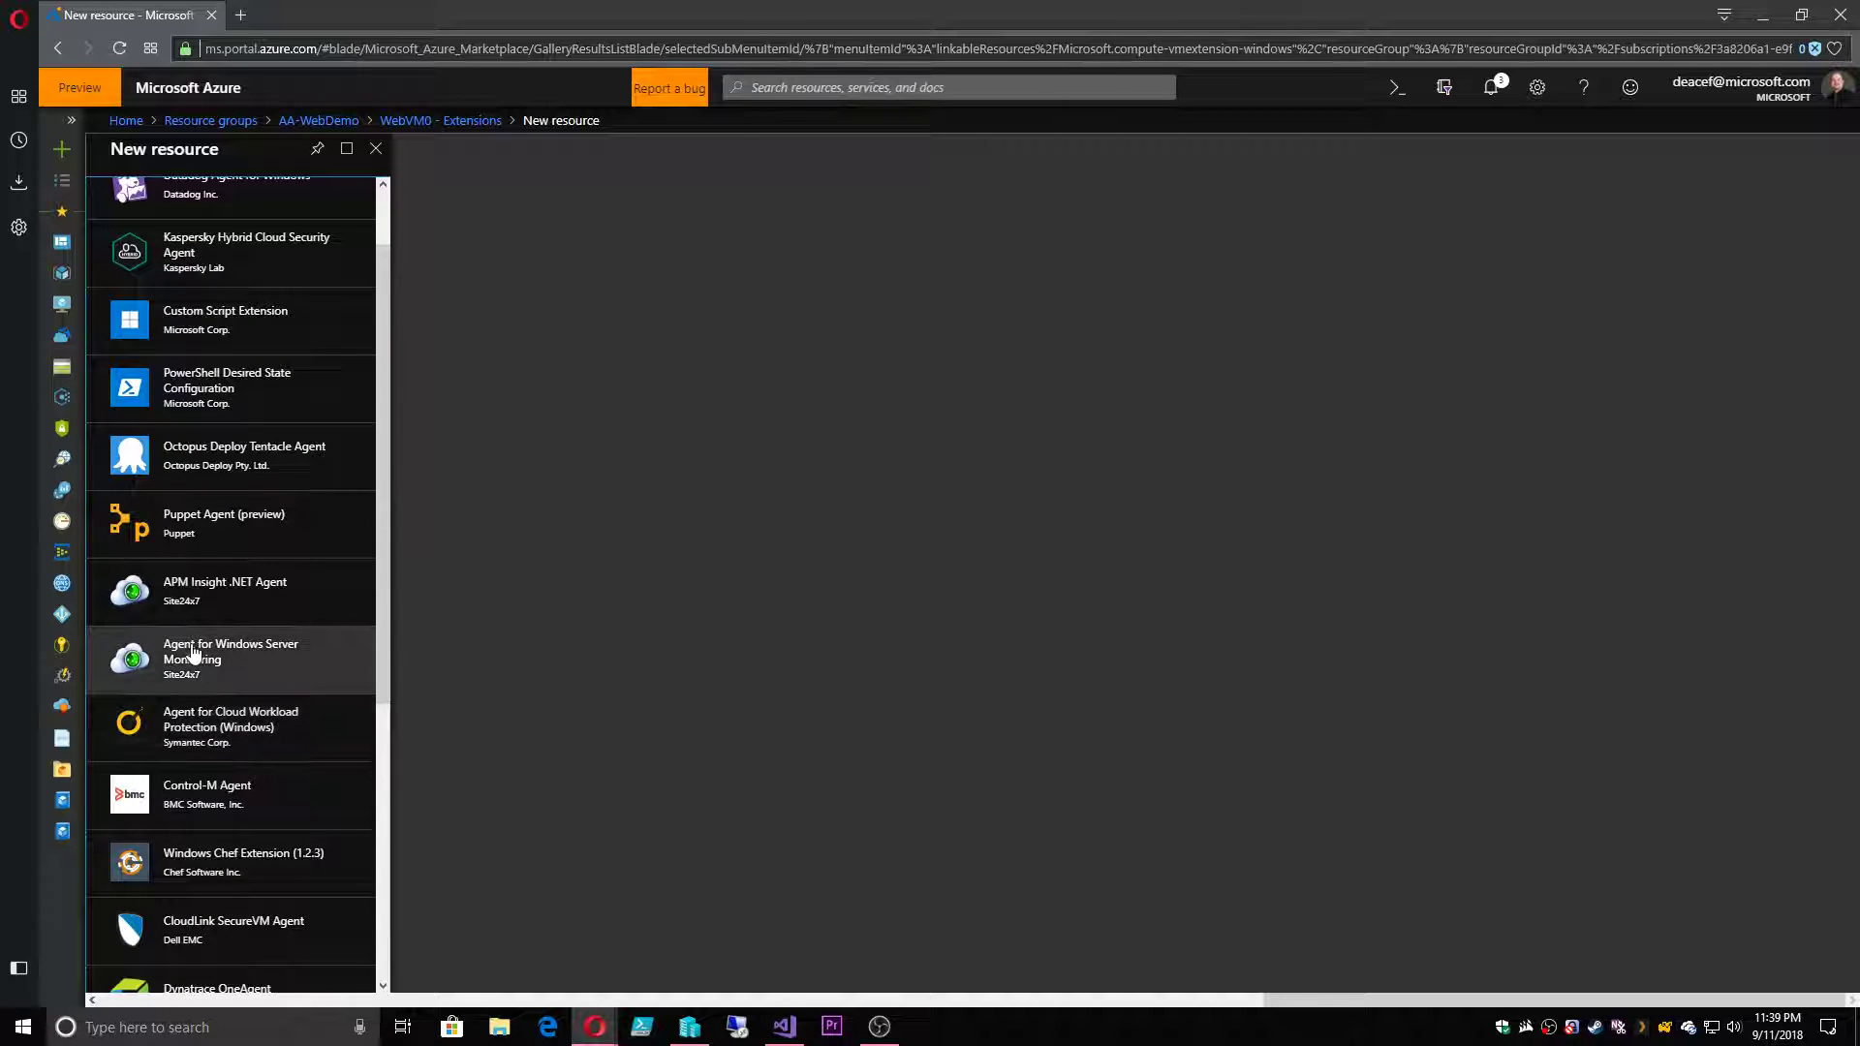
pyautogui.scroll(1, 276, 659)
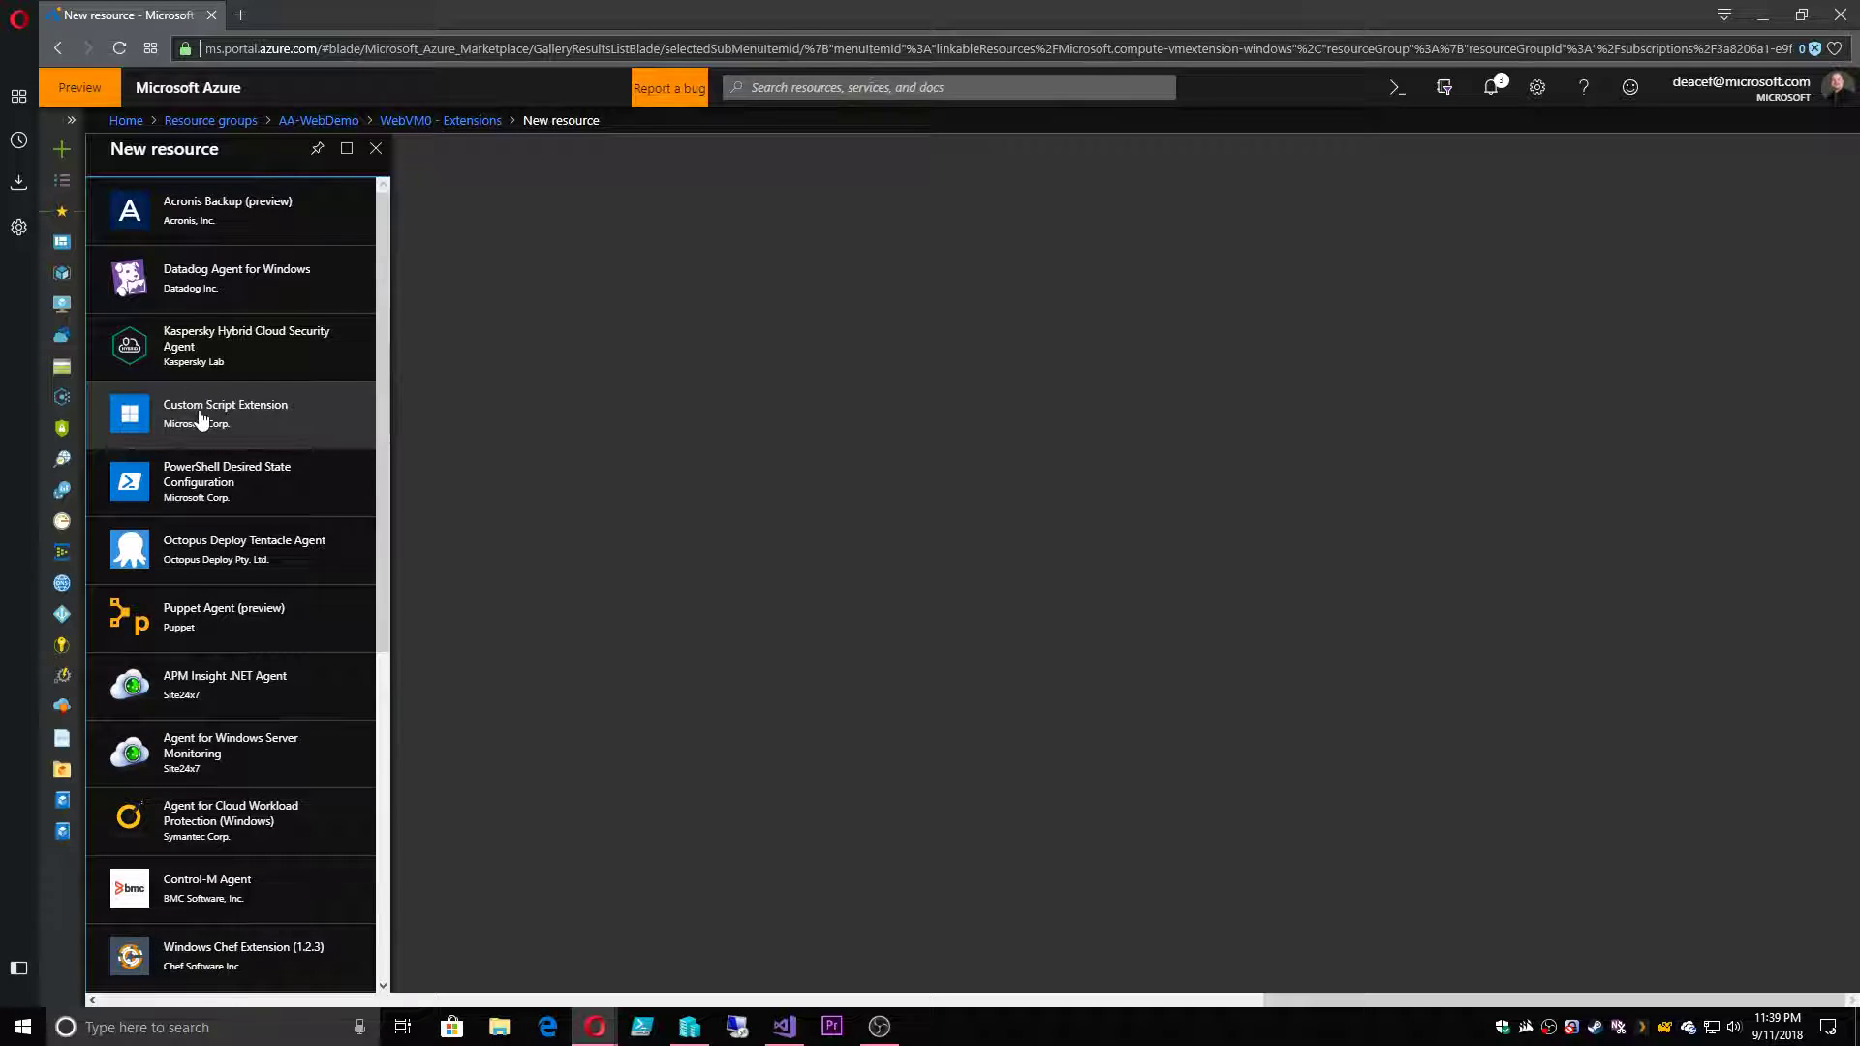
pyautogui.click(292, 426)
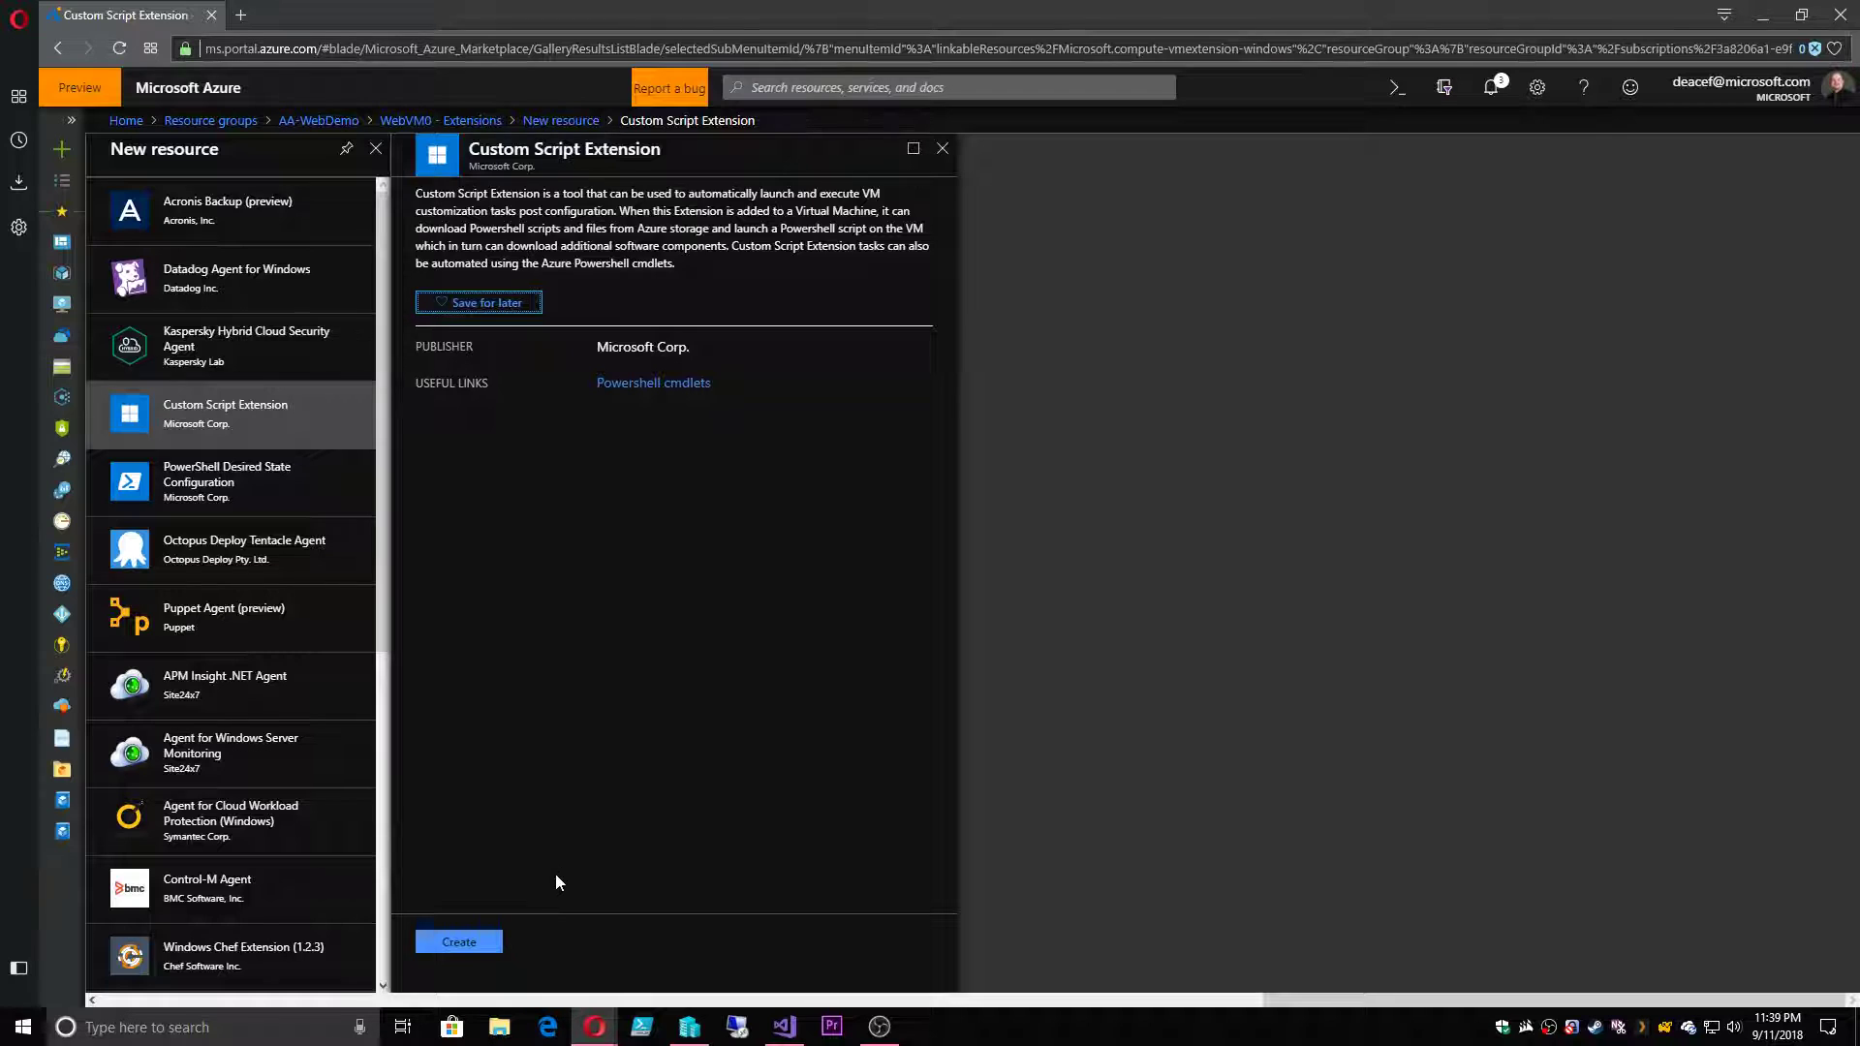
pyautogui.click(463, 945)
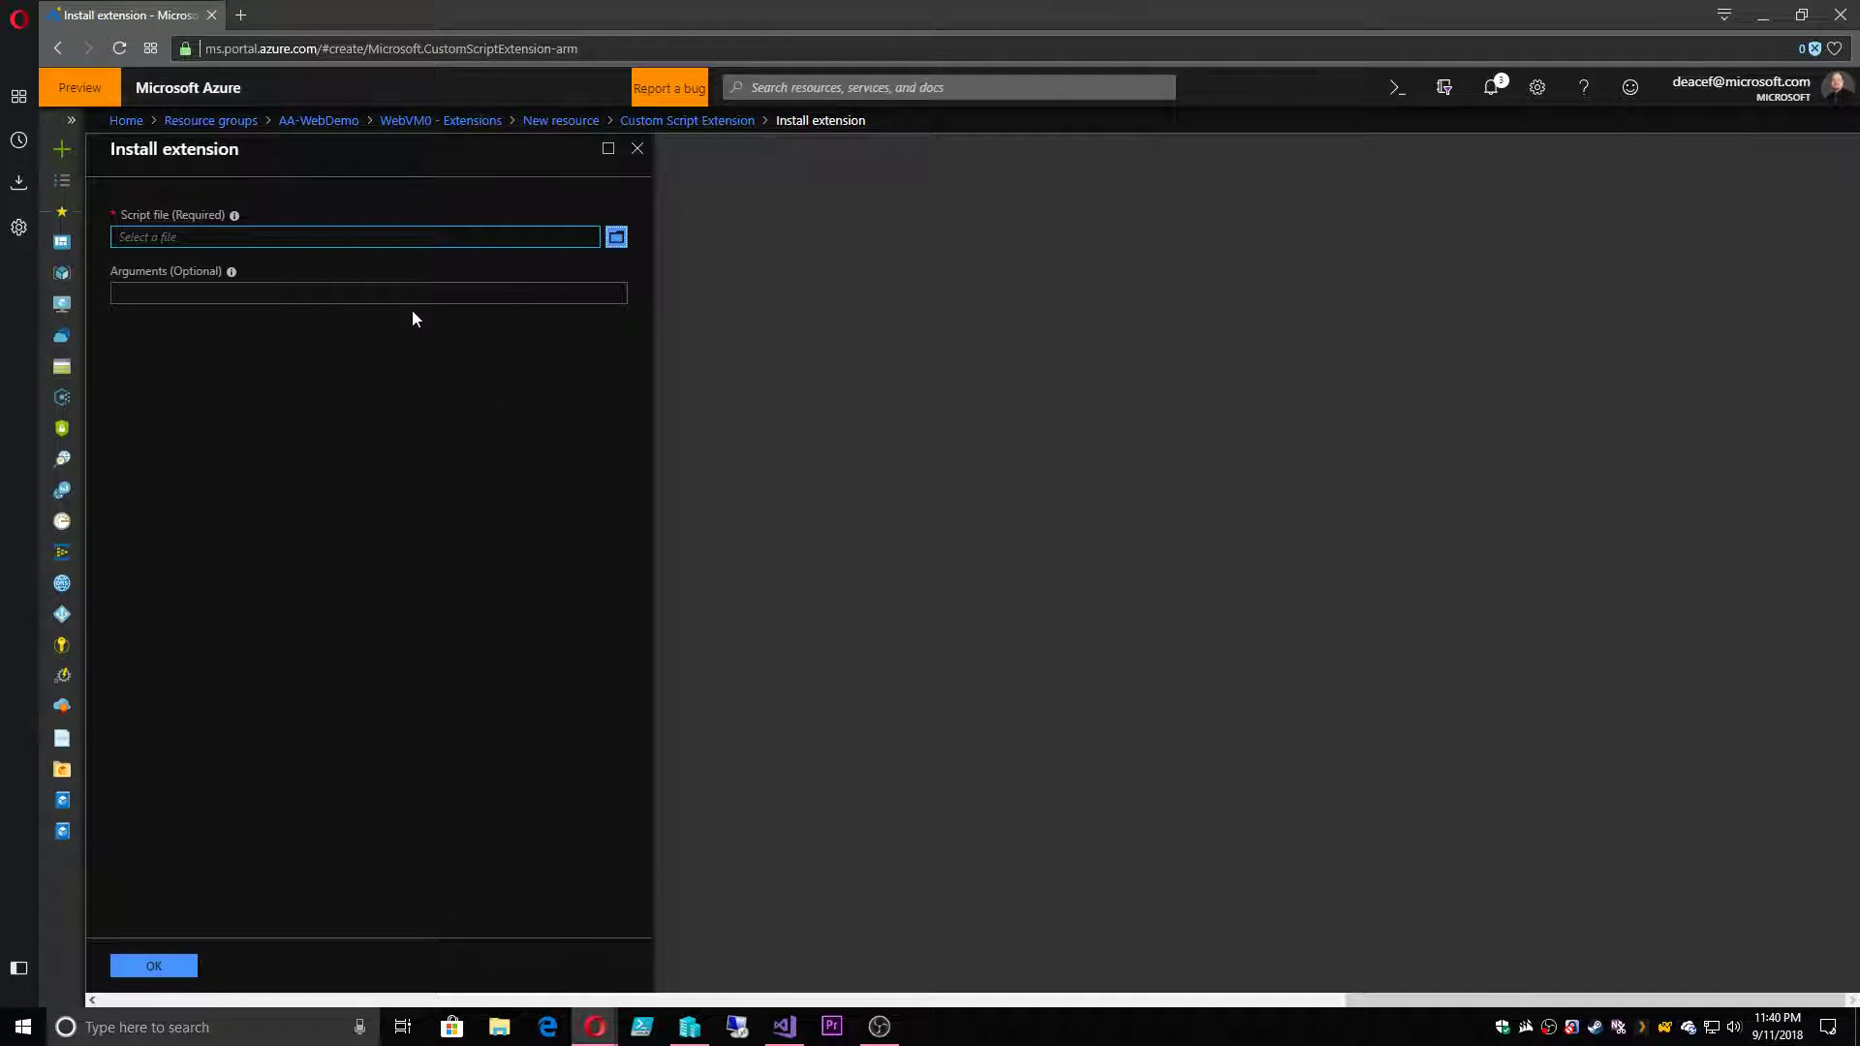
# - Browse for the extension's script file, select AA-Install_IIS.ps1 in the __AZURE folder and review its contents
pyautogui.click(616, 239)
pyautogui.click(461, 493)
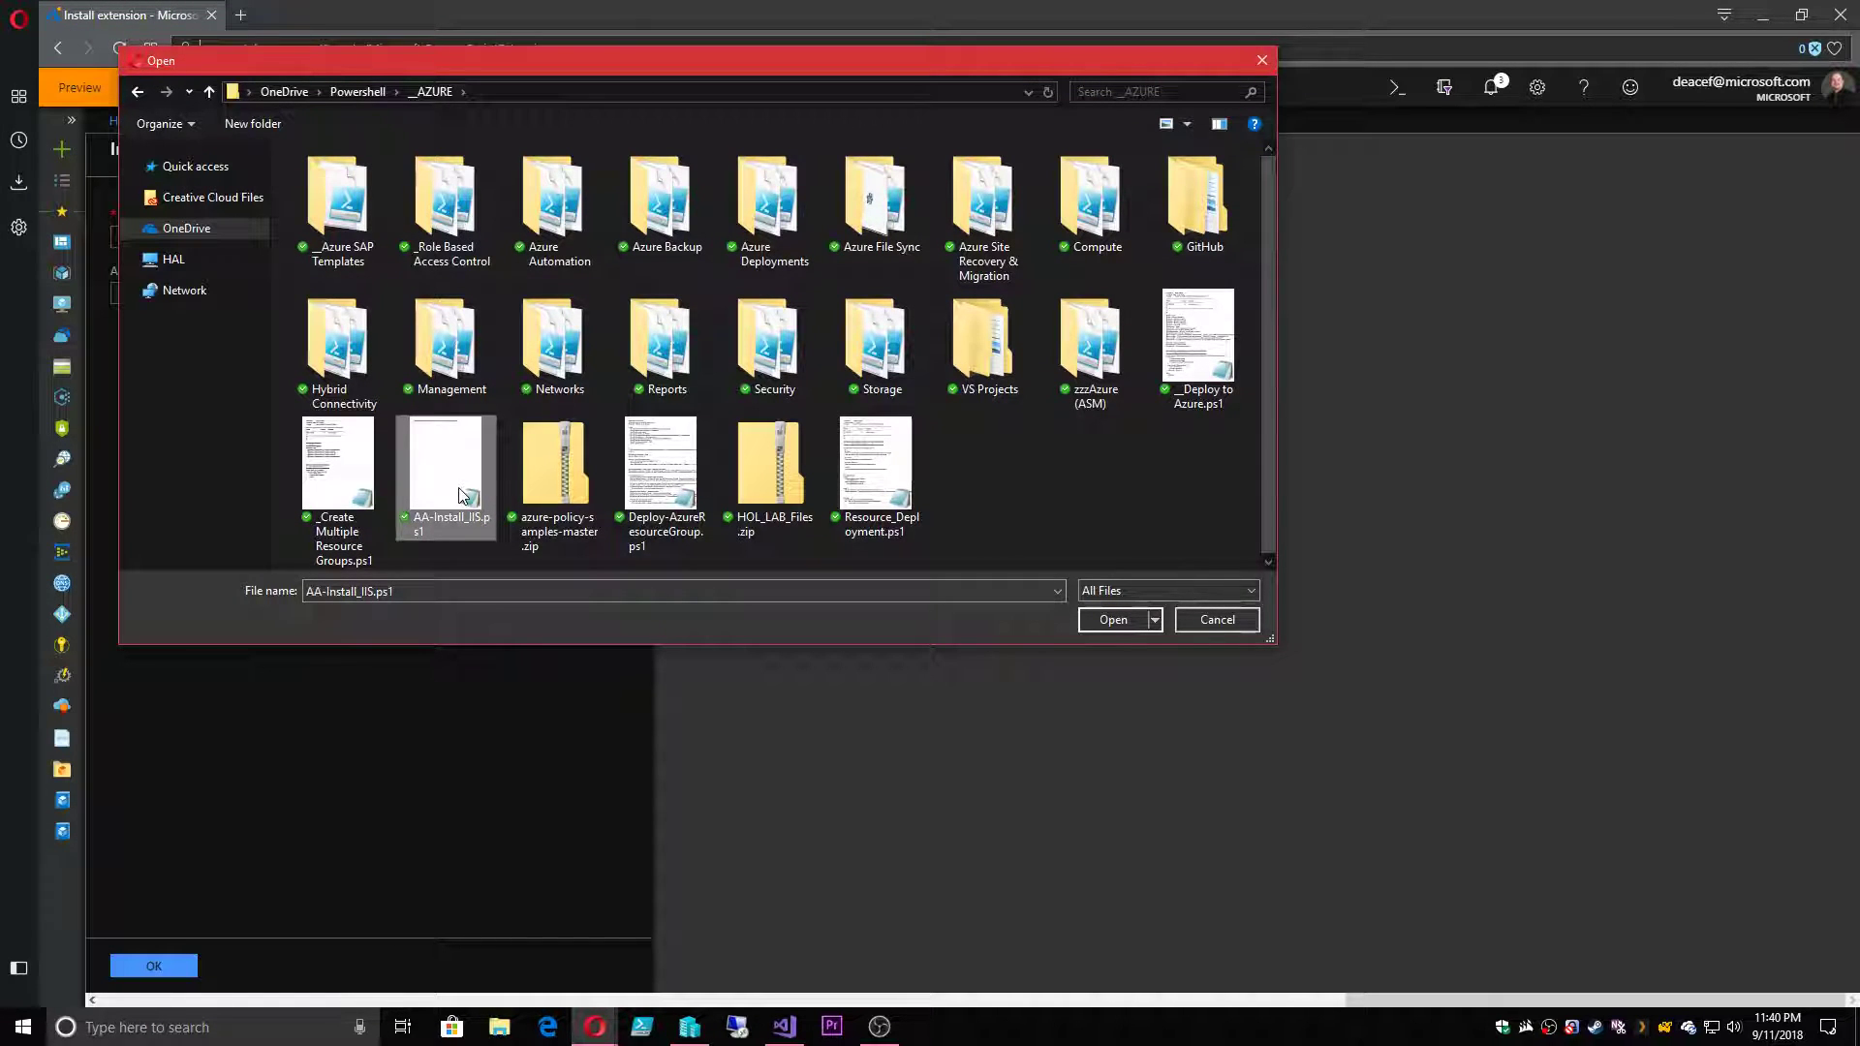
pyautogui.rightClick(456, 492)
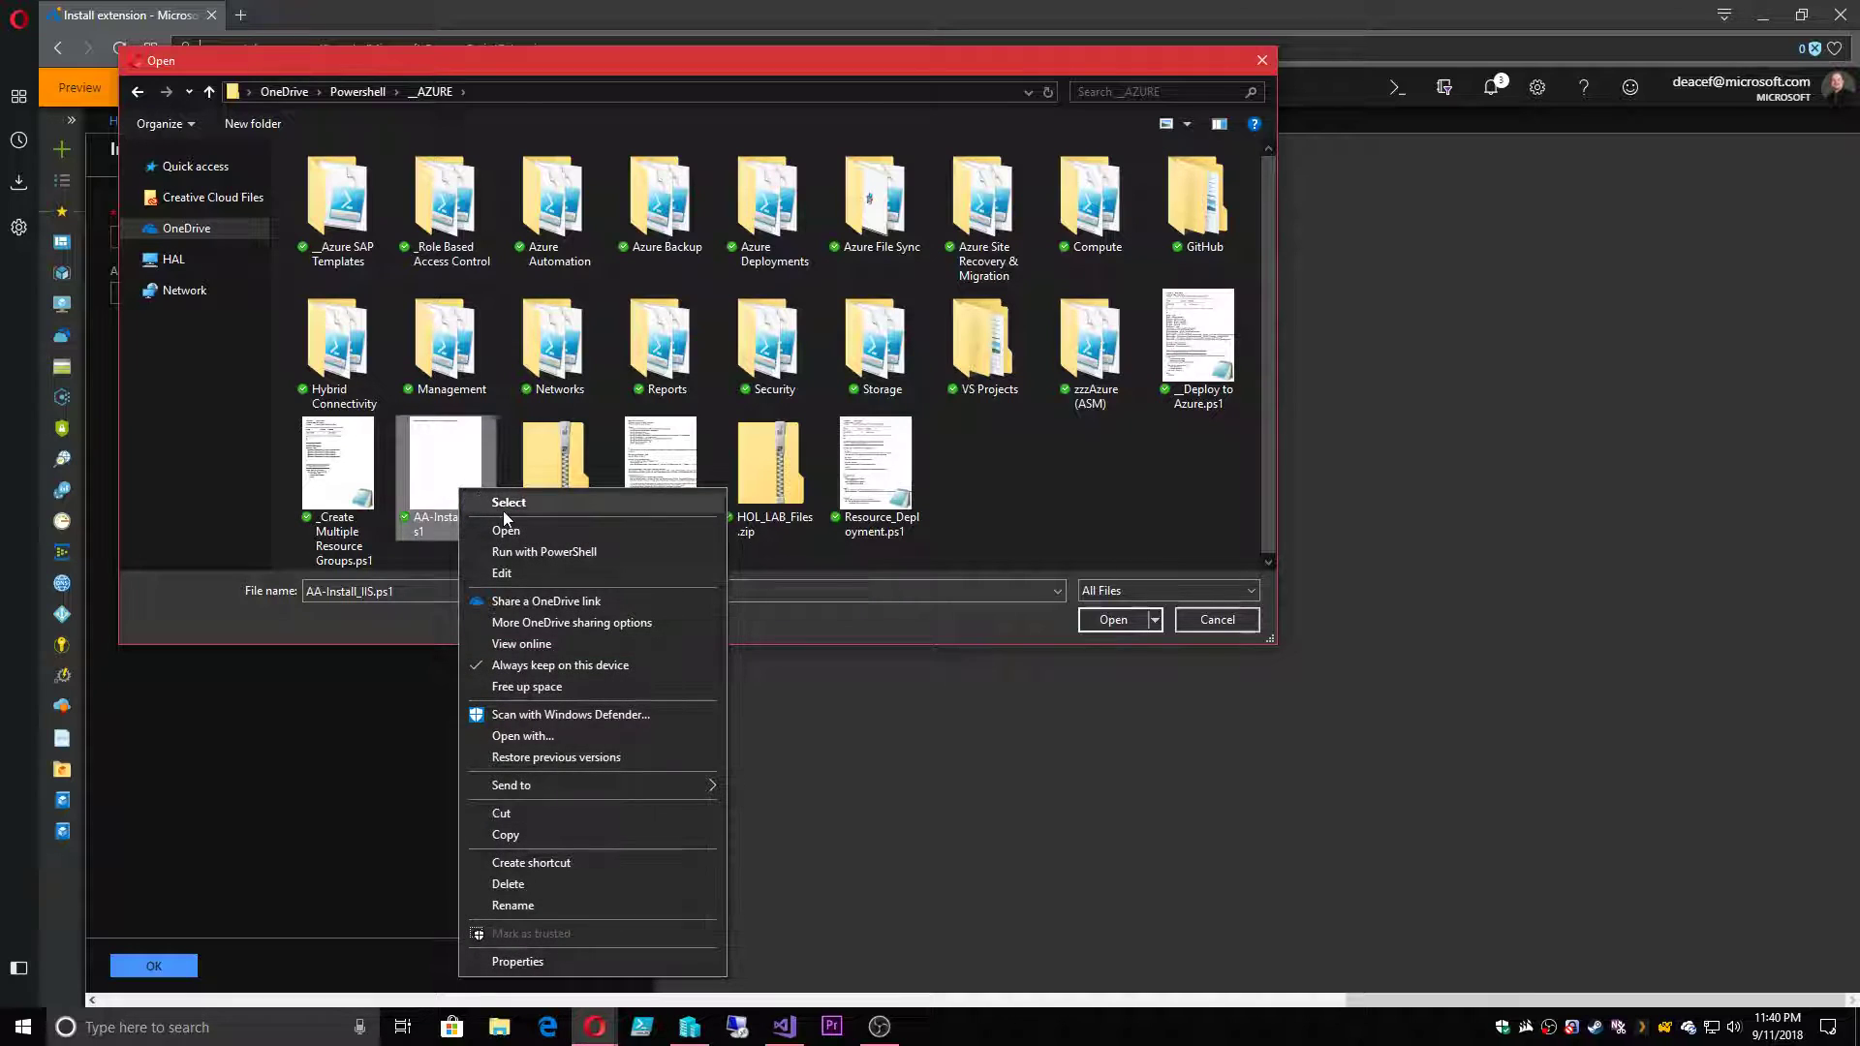
pyautogui.click(514, 533)
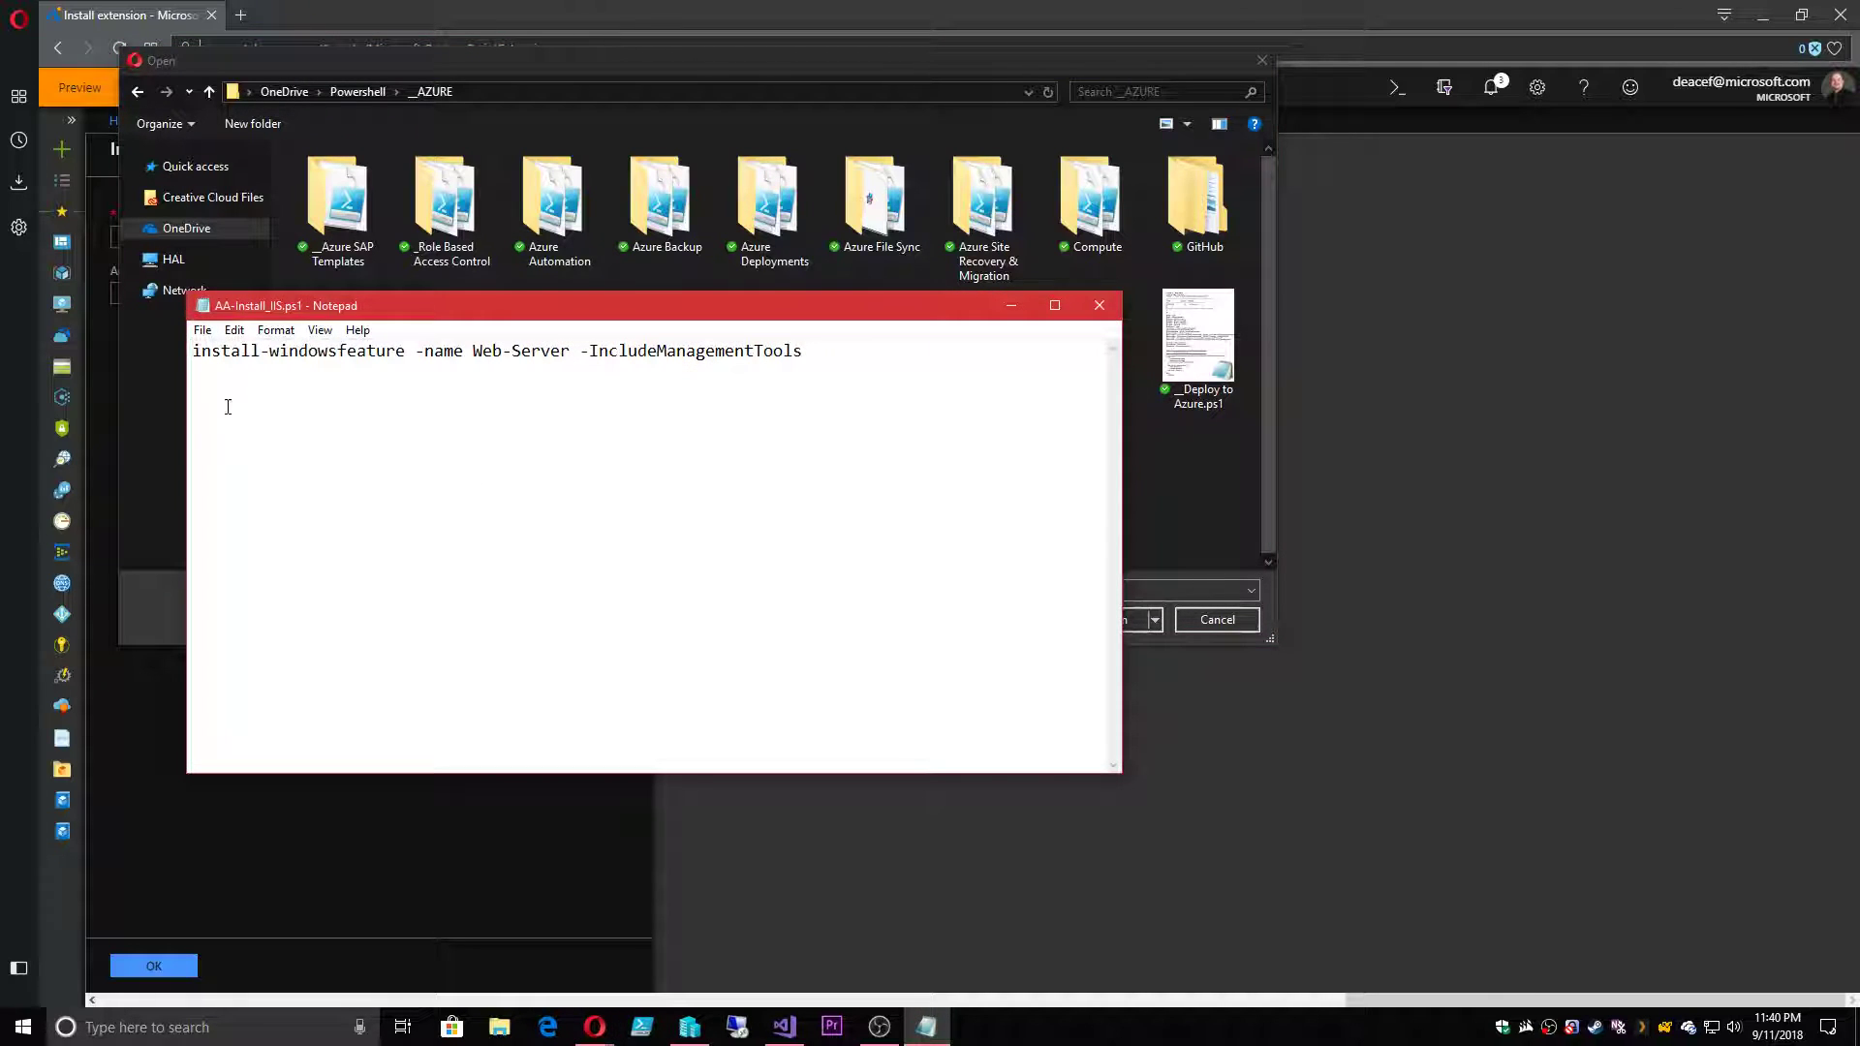
pyautogui.moveTo(193, 350); pyautogui.dragTo(843, 332)
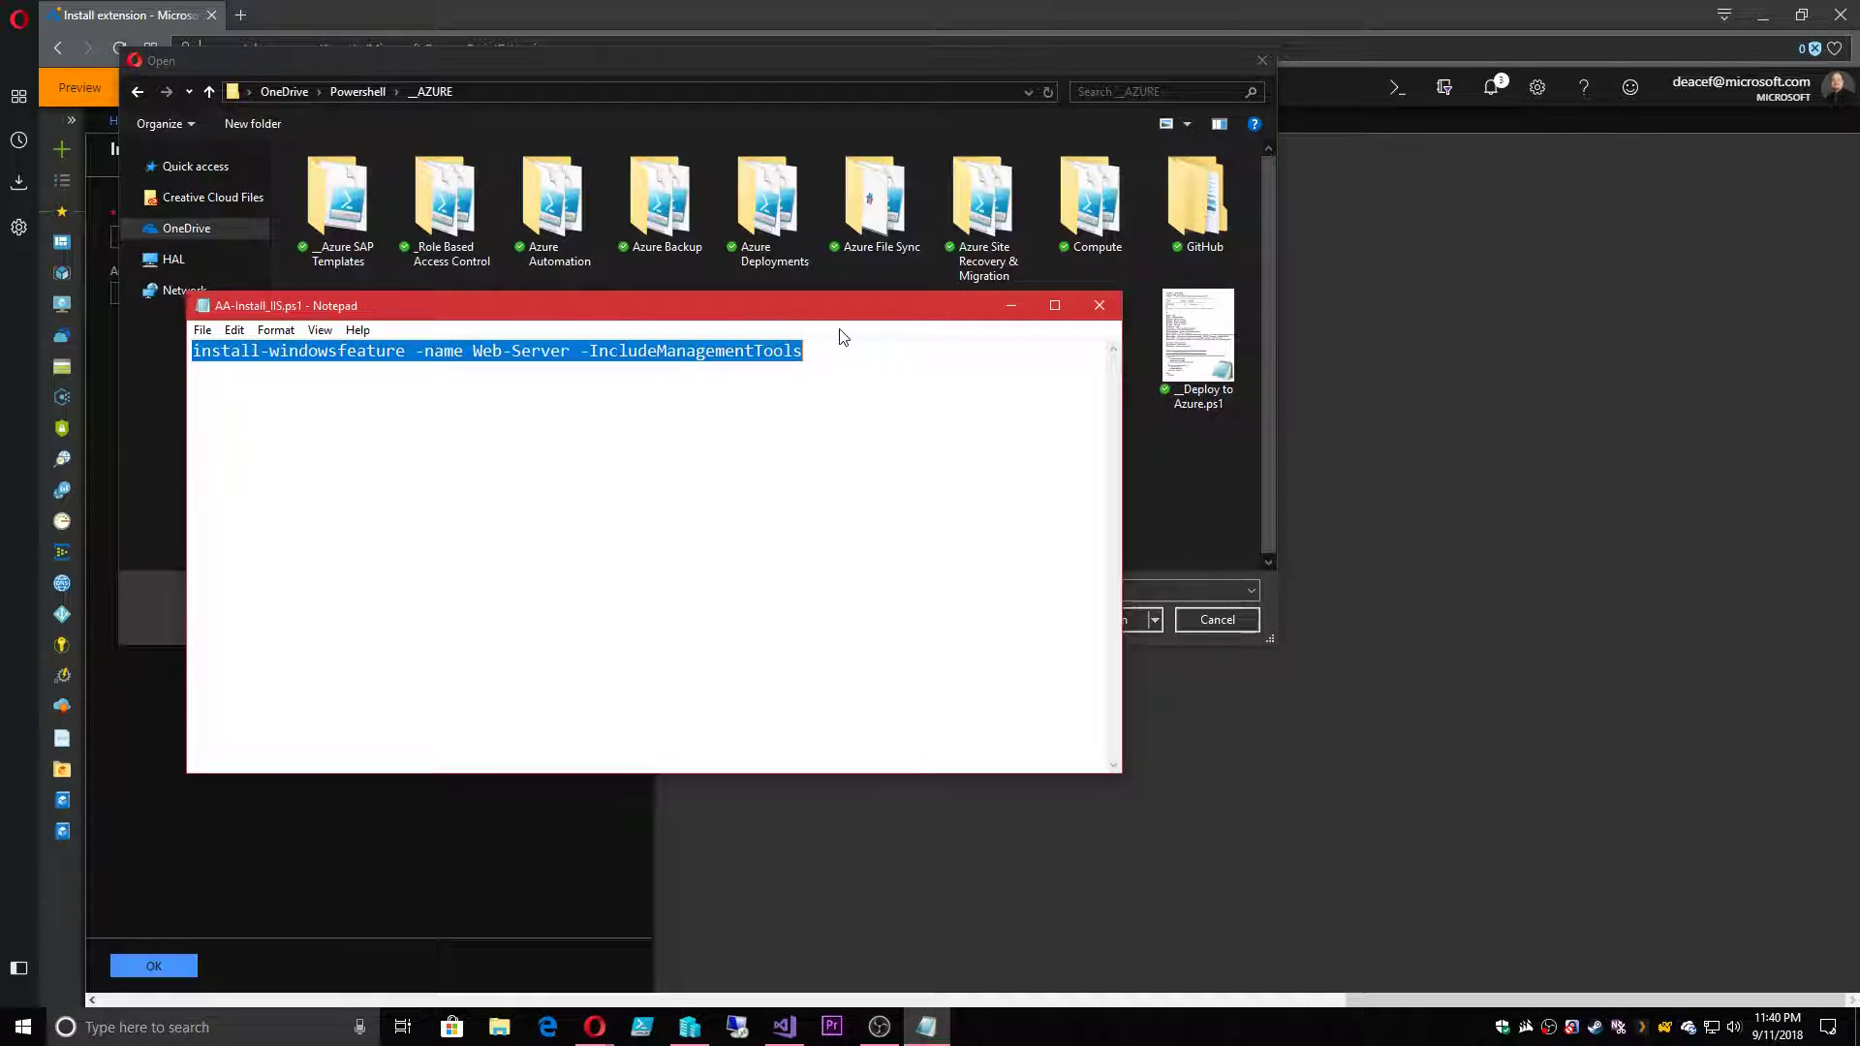
pyautogui.click(823, 349)
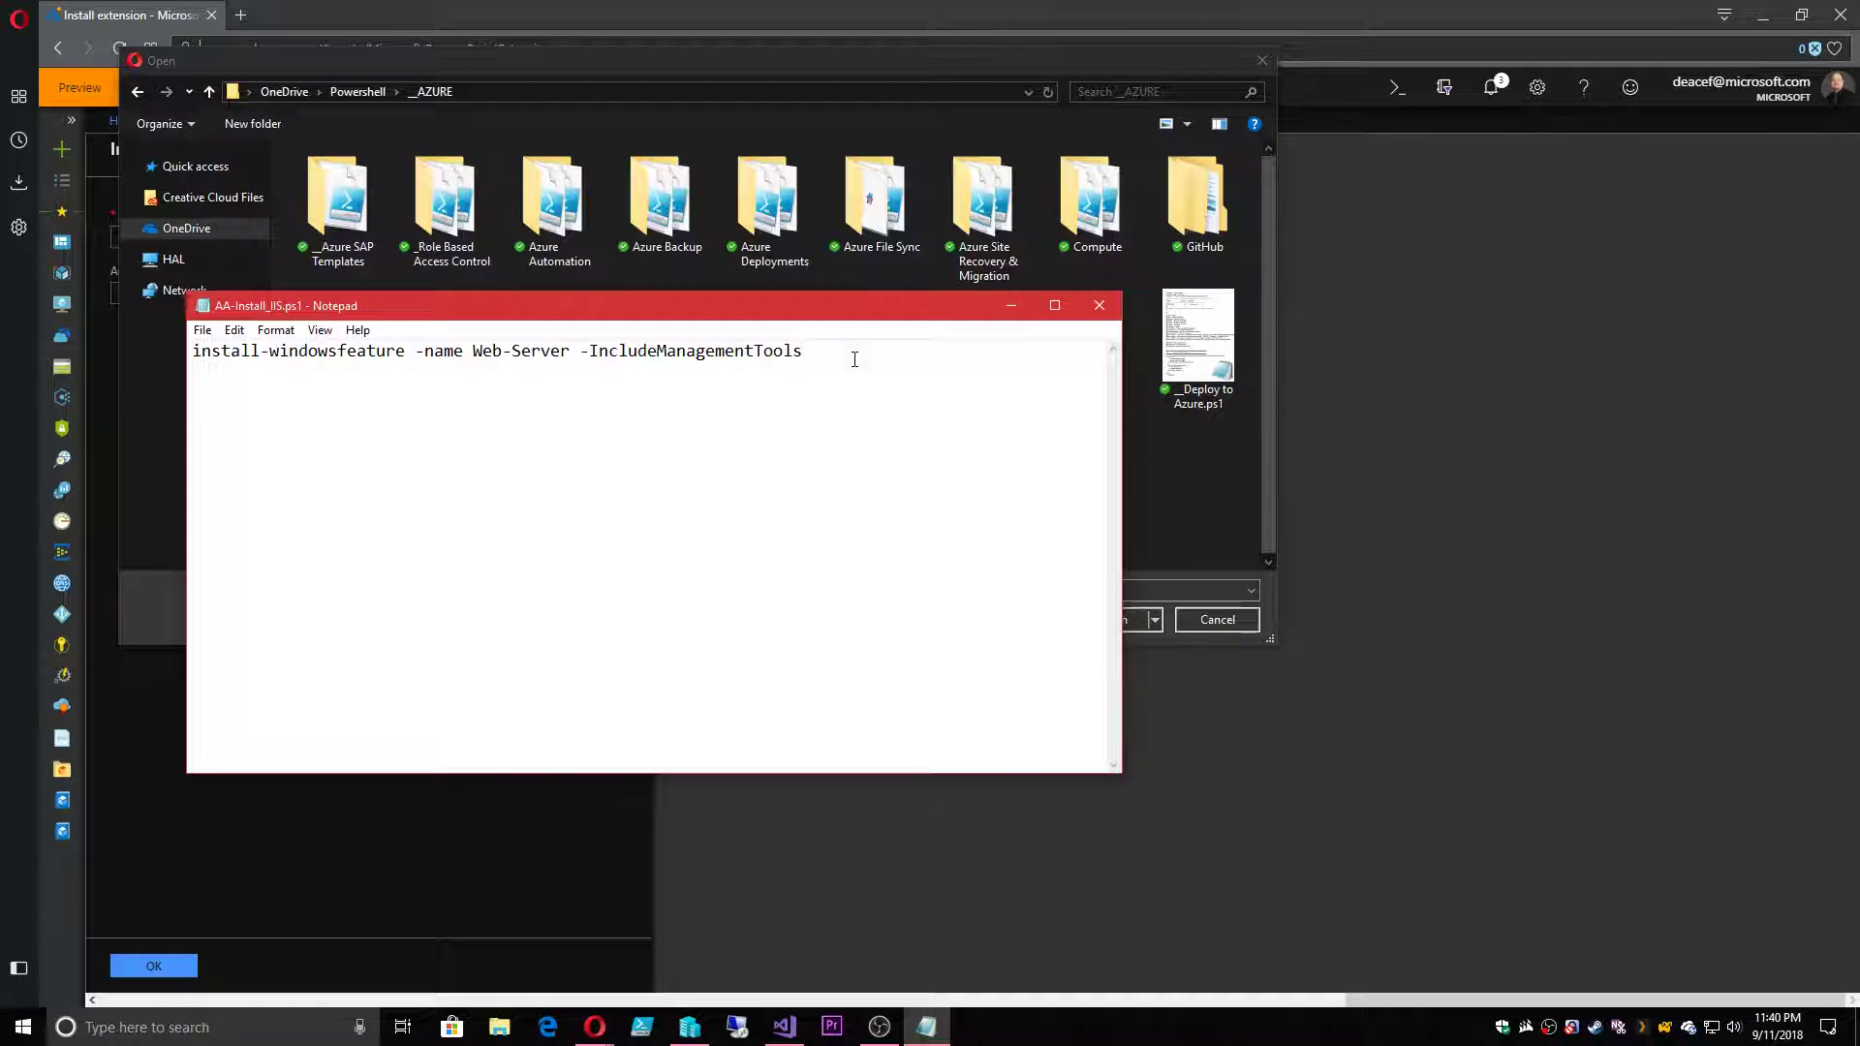
pyautogui.click(1099, 305)
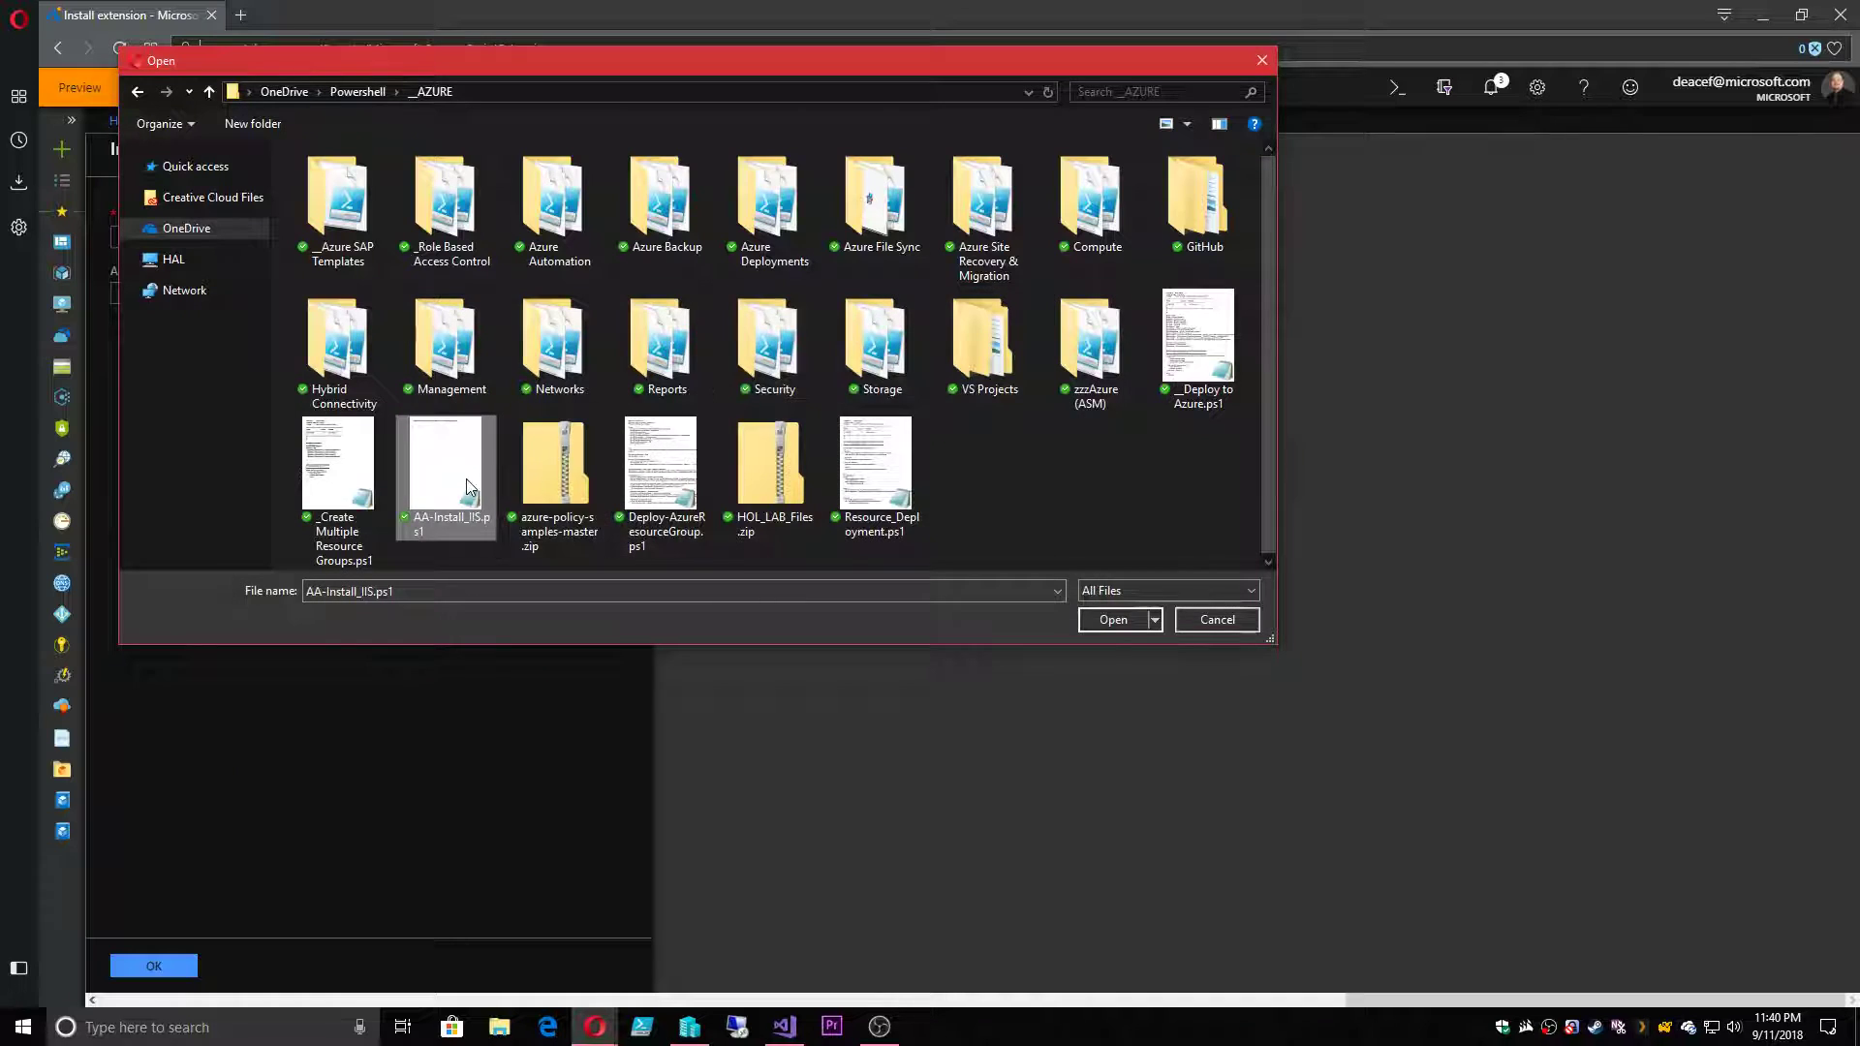
# - Use AA-Install_IIS.ps1 as the script file without arguments and install the extension on WebVM0
pyautogui.click(1109, 618)
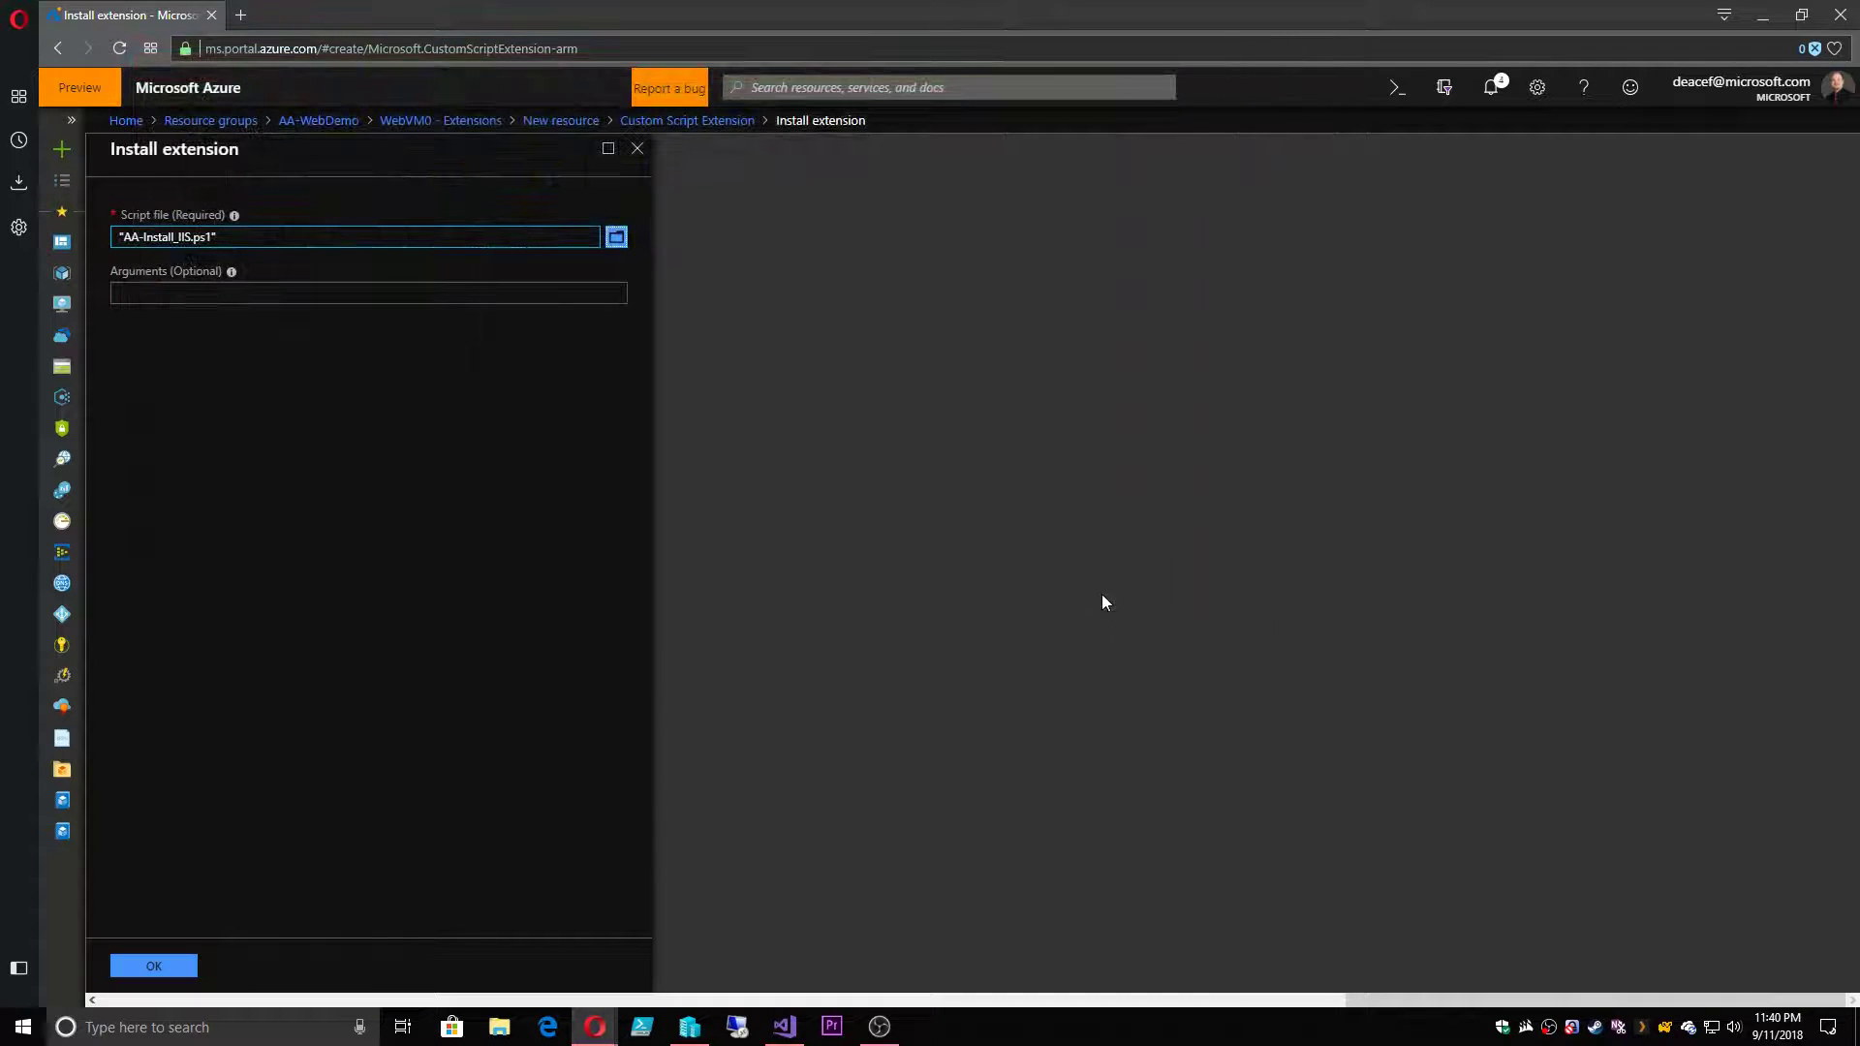
pyautogui.click(368, 294)
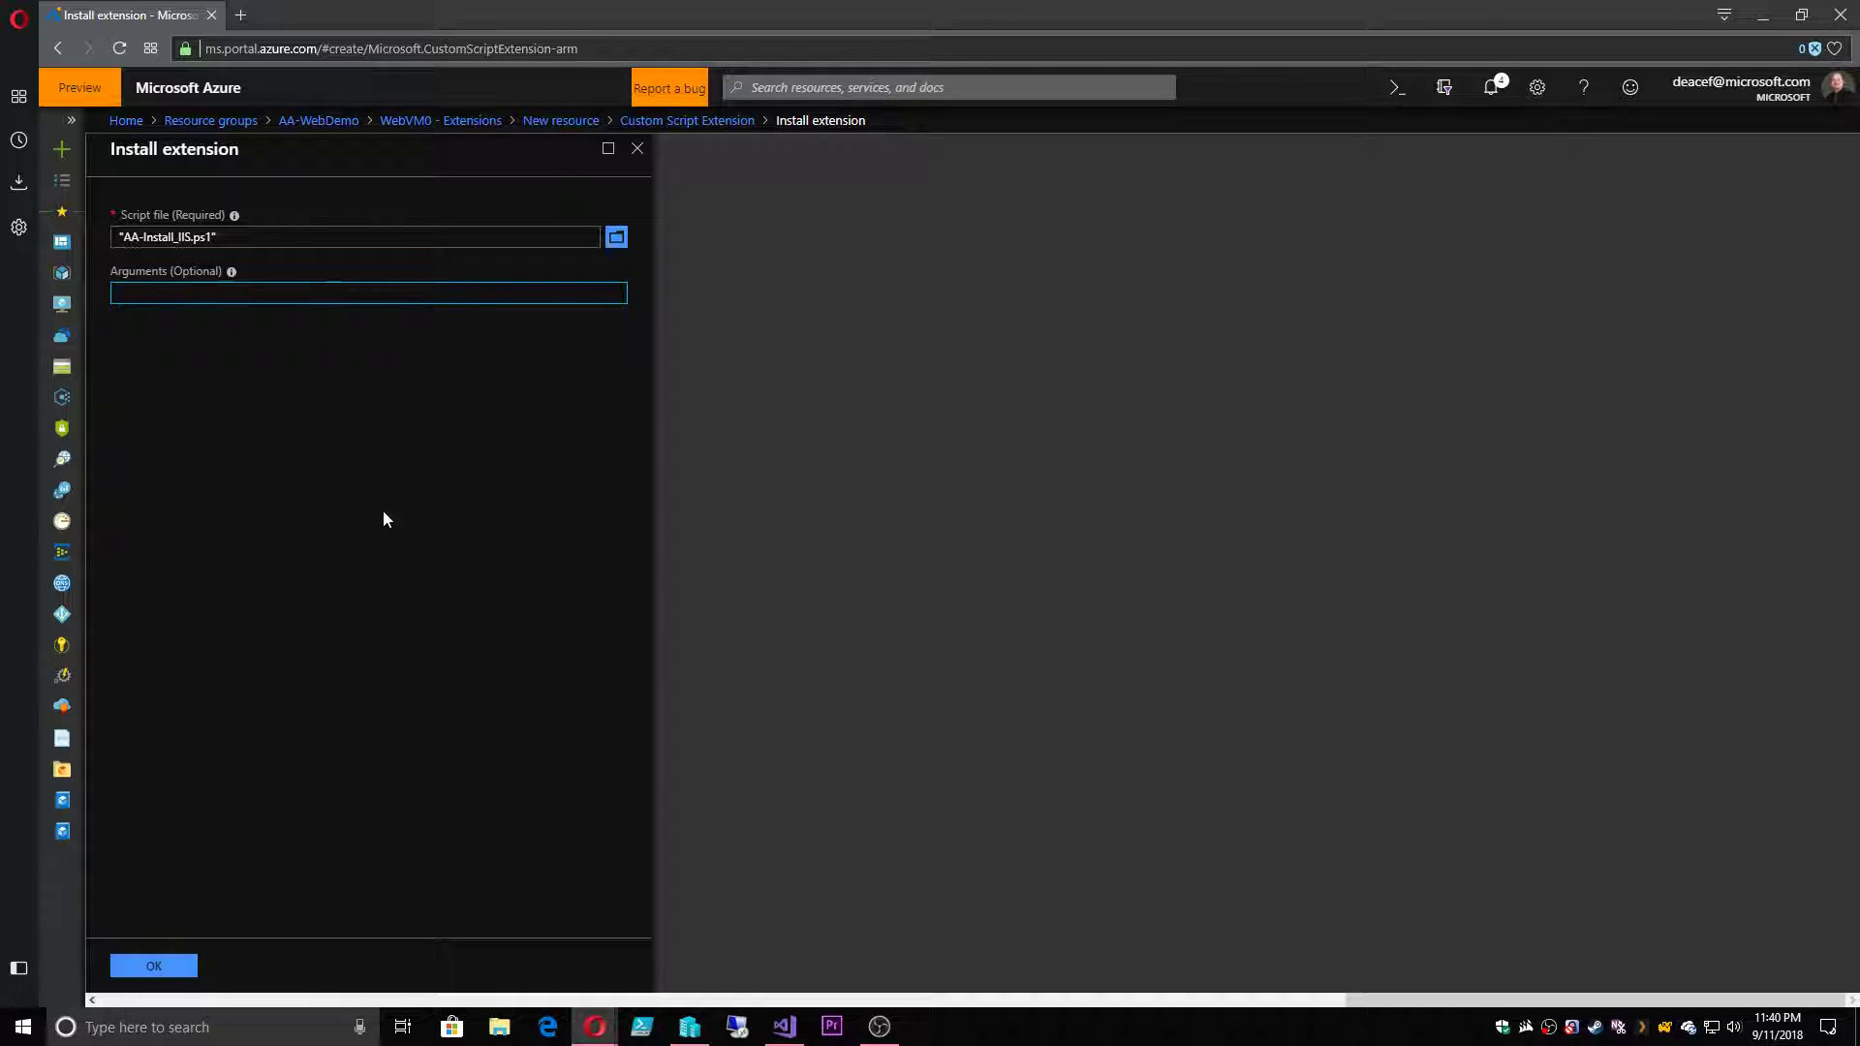
pyautogui.click(154, 965)
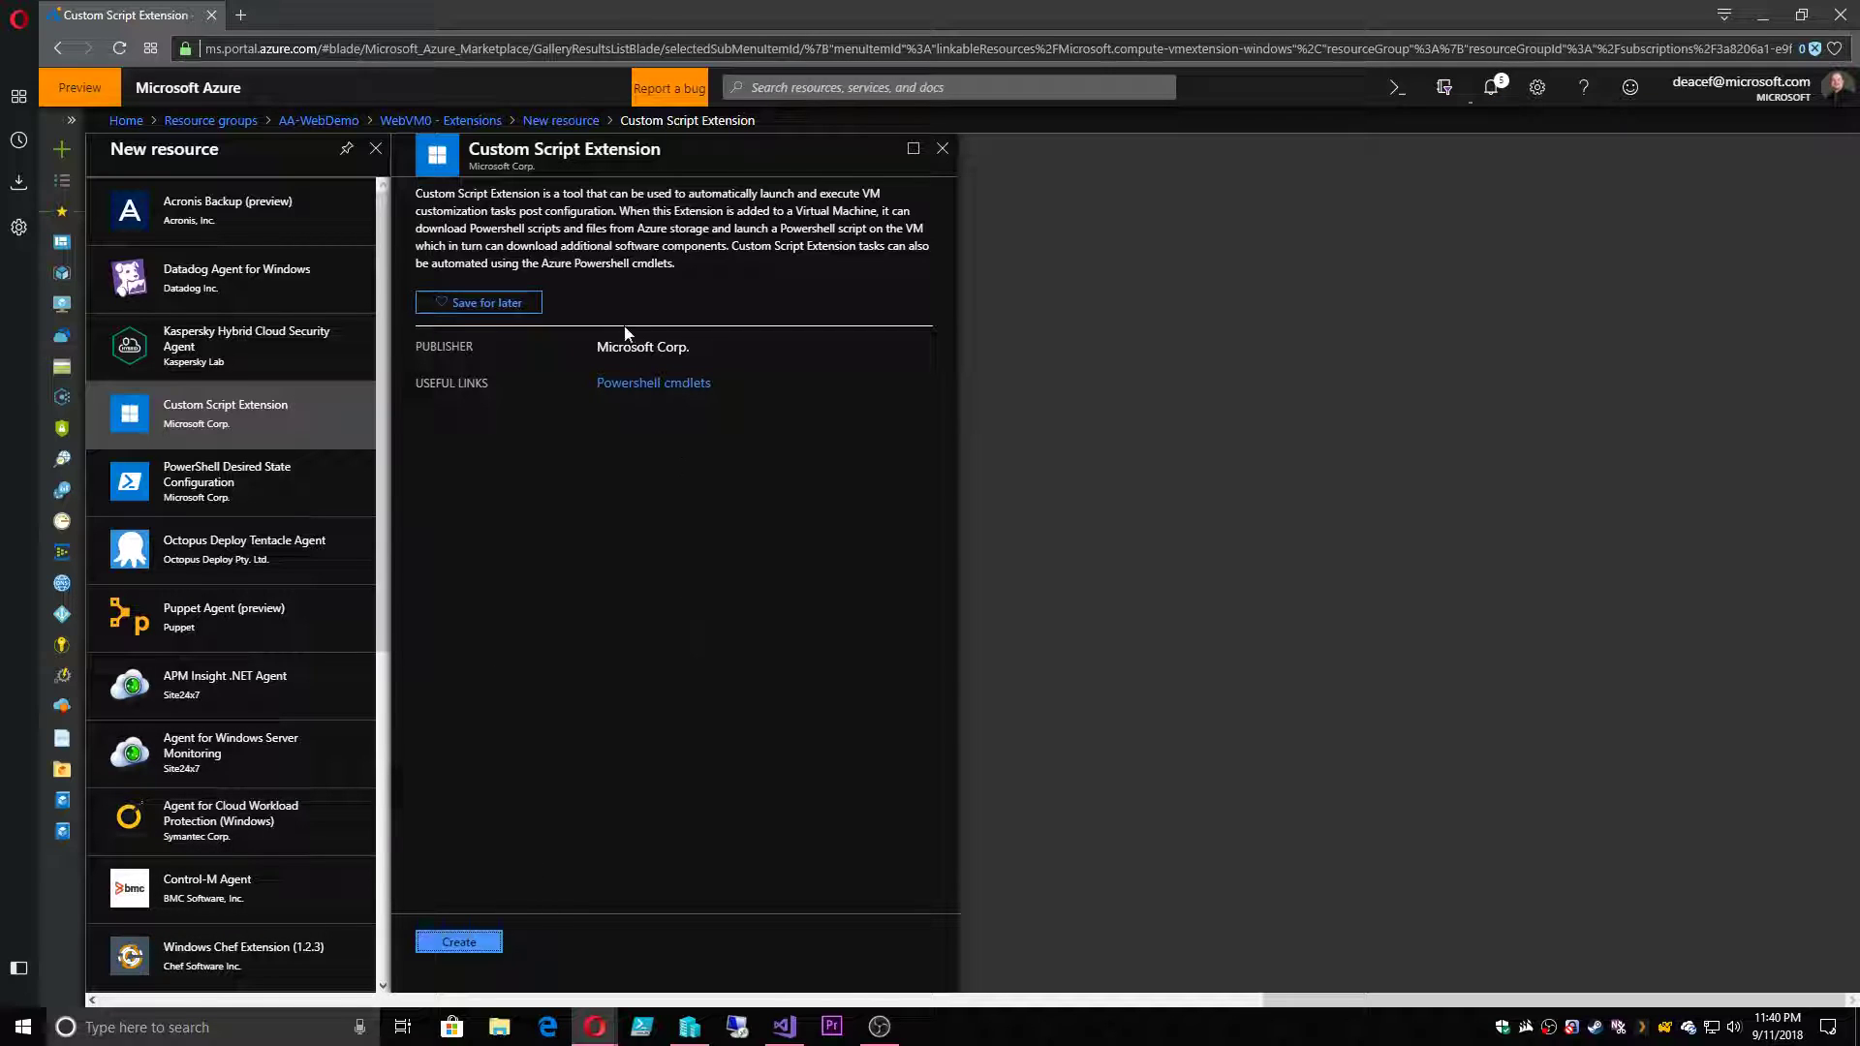
# - Check the status of AA-WebDemo's deployments and return to the resource group's overview
pyautogui.click(319, 120)
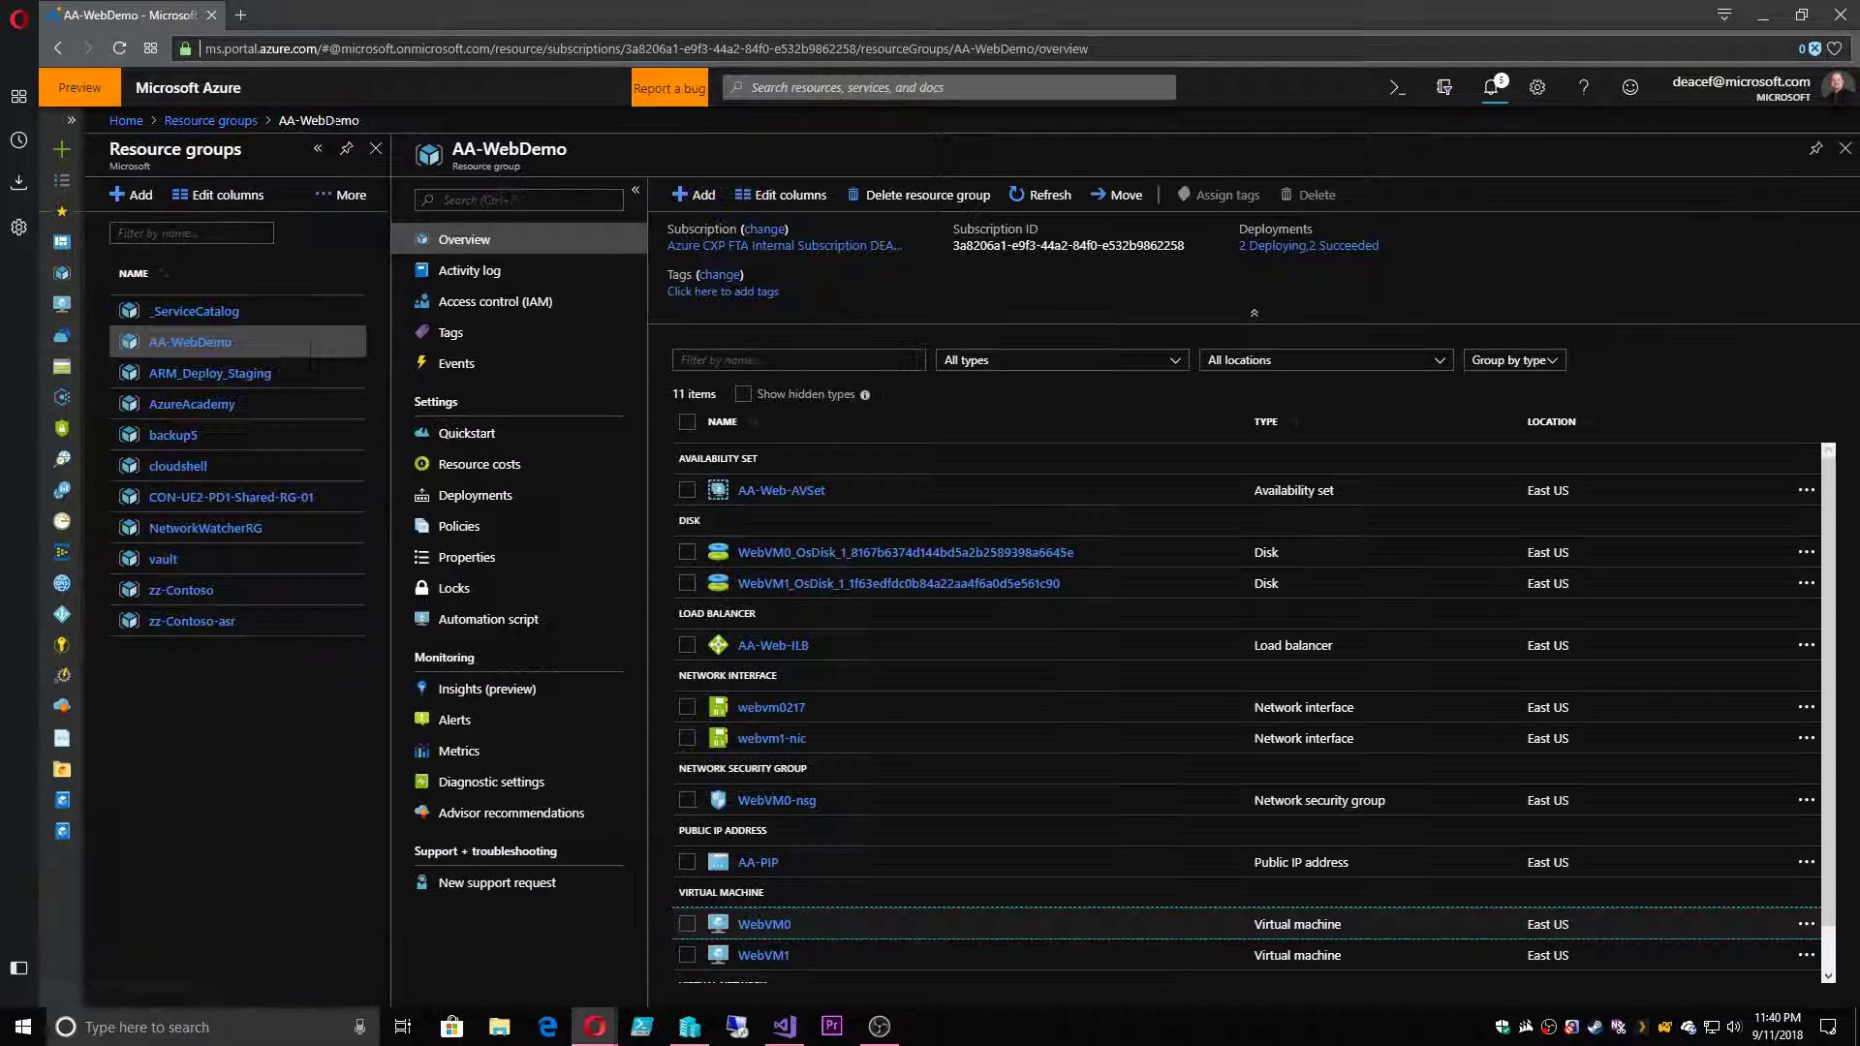
pyautogui.click(1287, 250)
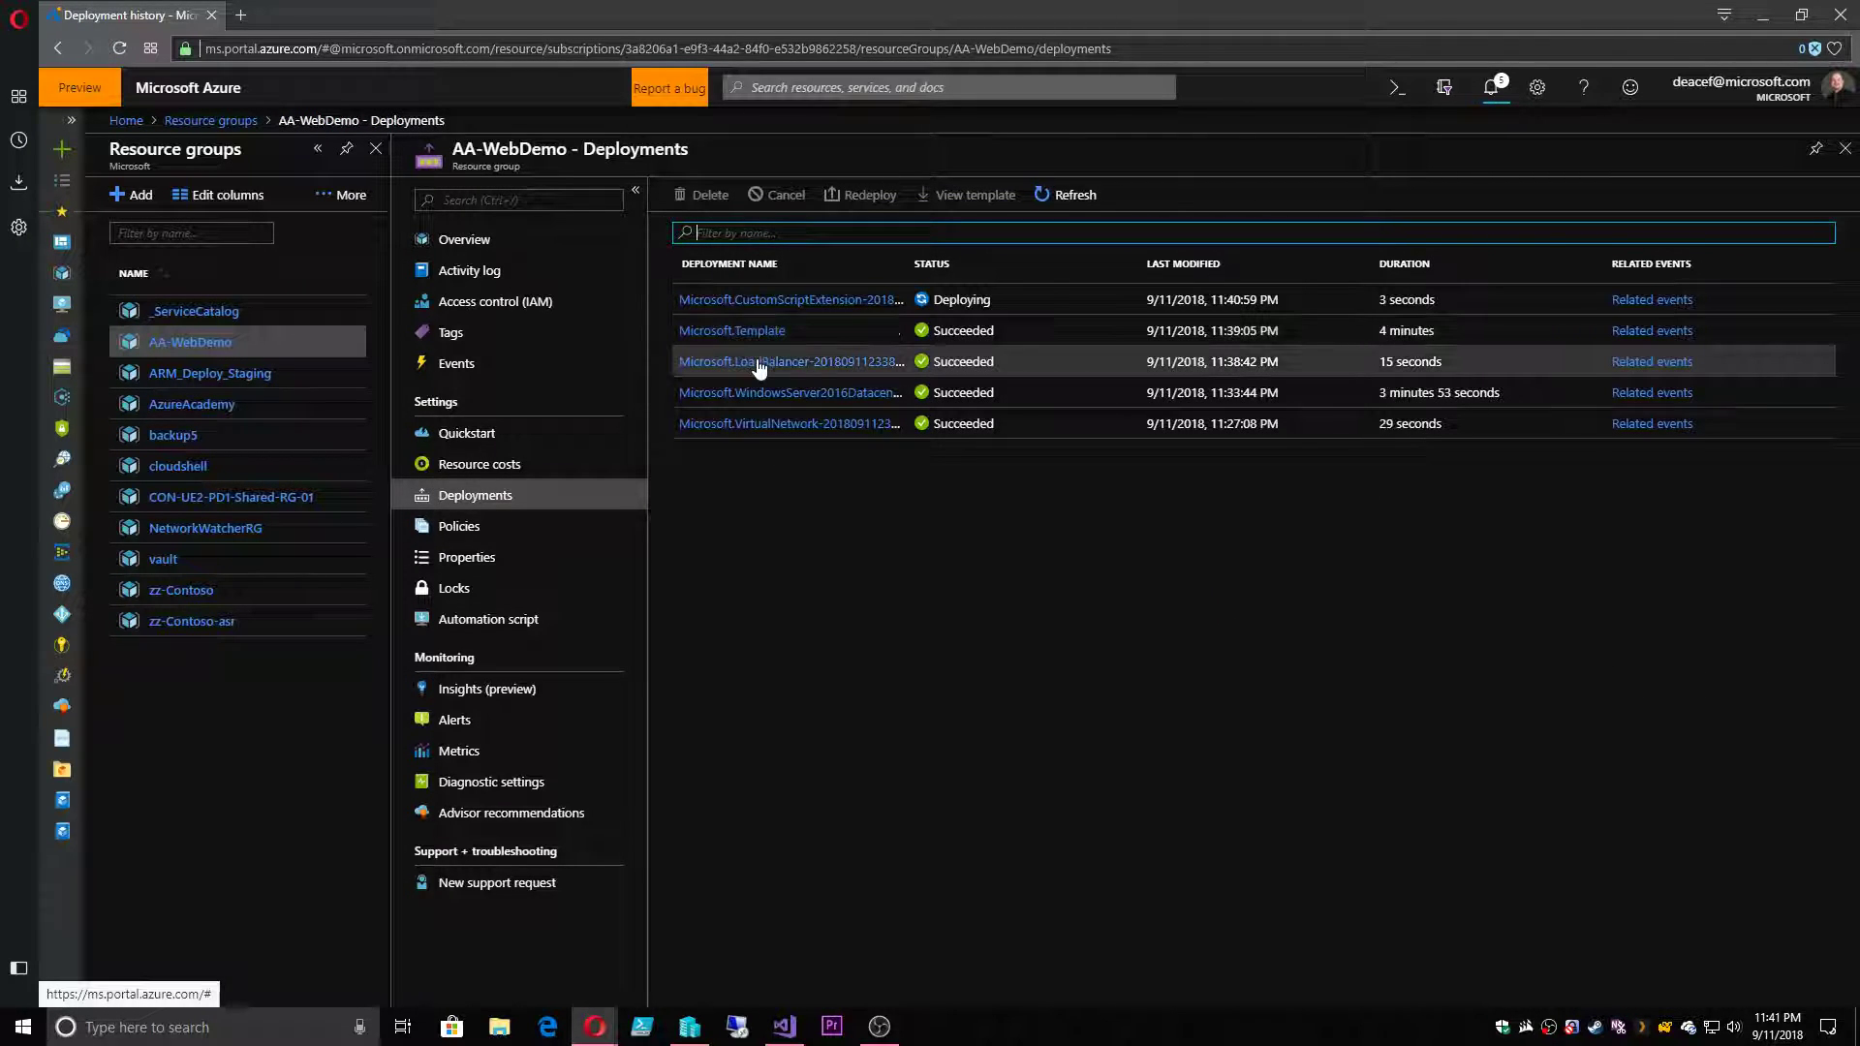
pyautogui.click(470, 240)
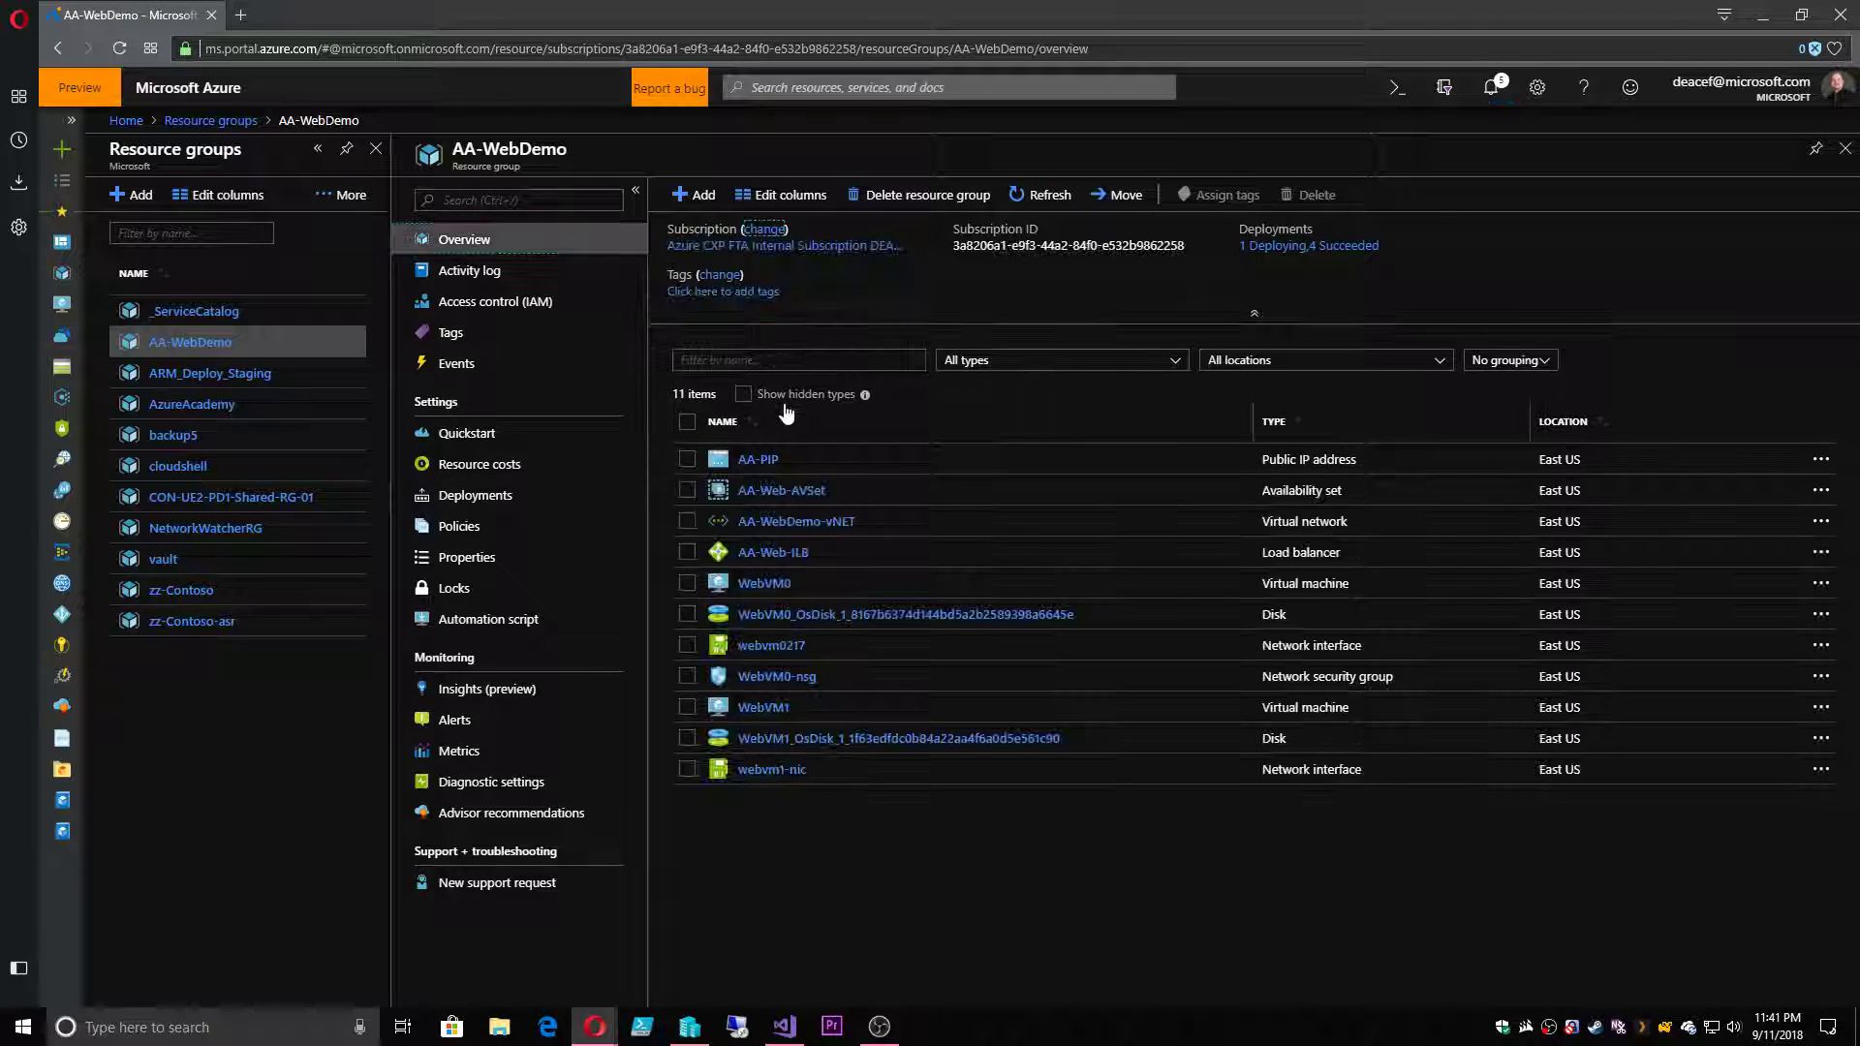
# - Open the AA-Web-ILB load balancer, view its frontend IP configuration, and start a backend pool named AA-Web-BackendPool
pyautogui.click(773, 553)
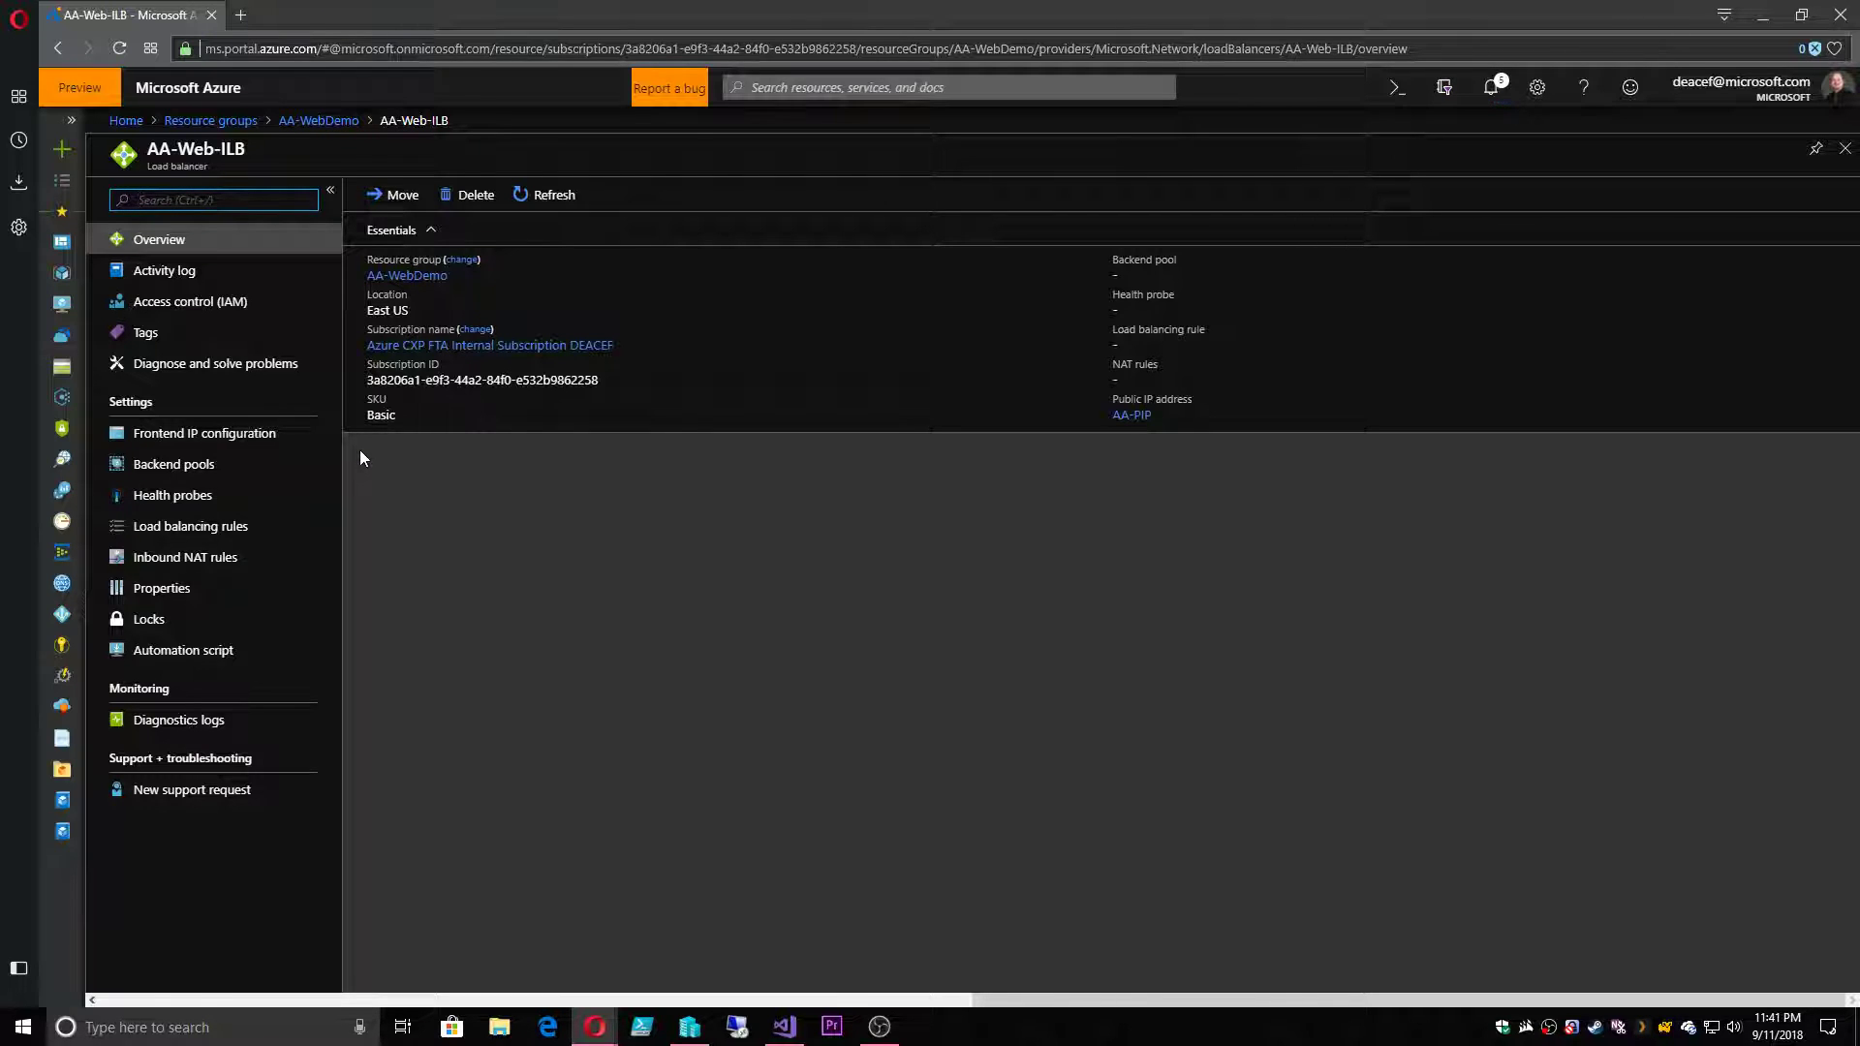
pyautogui.click(276, 436)
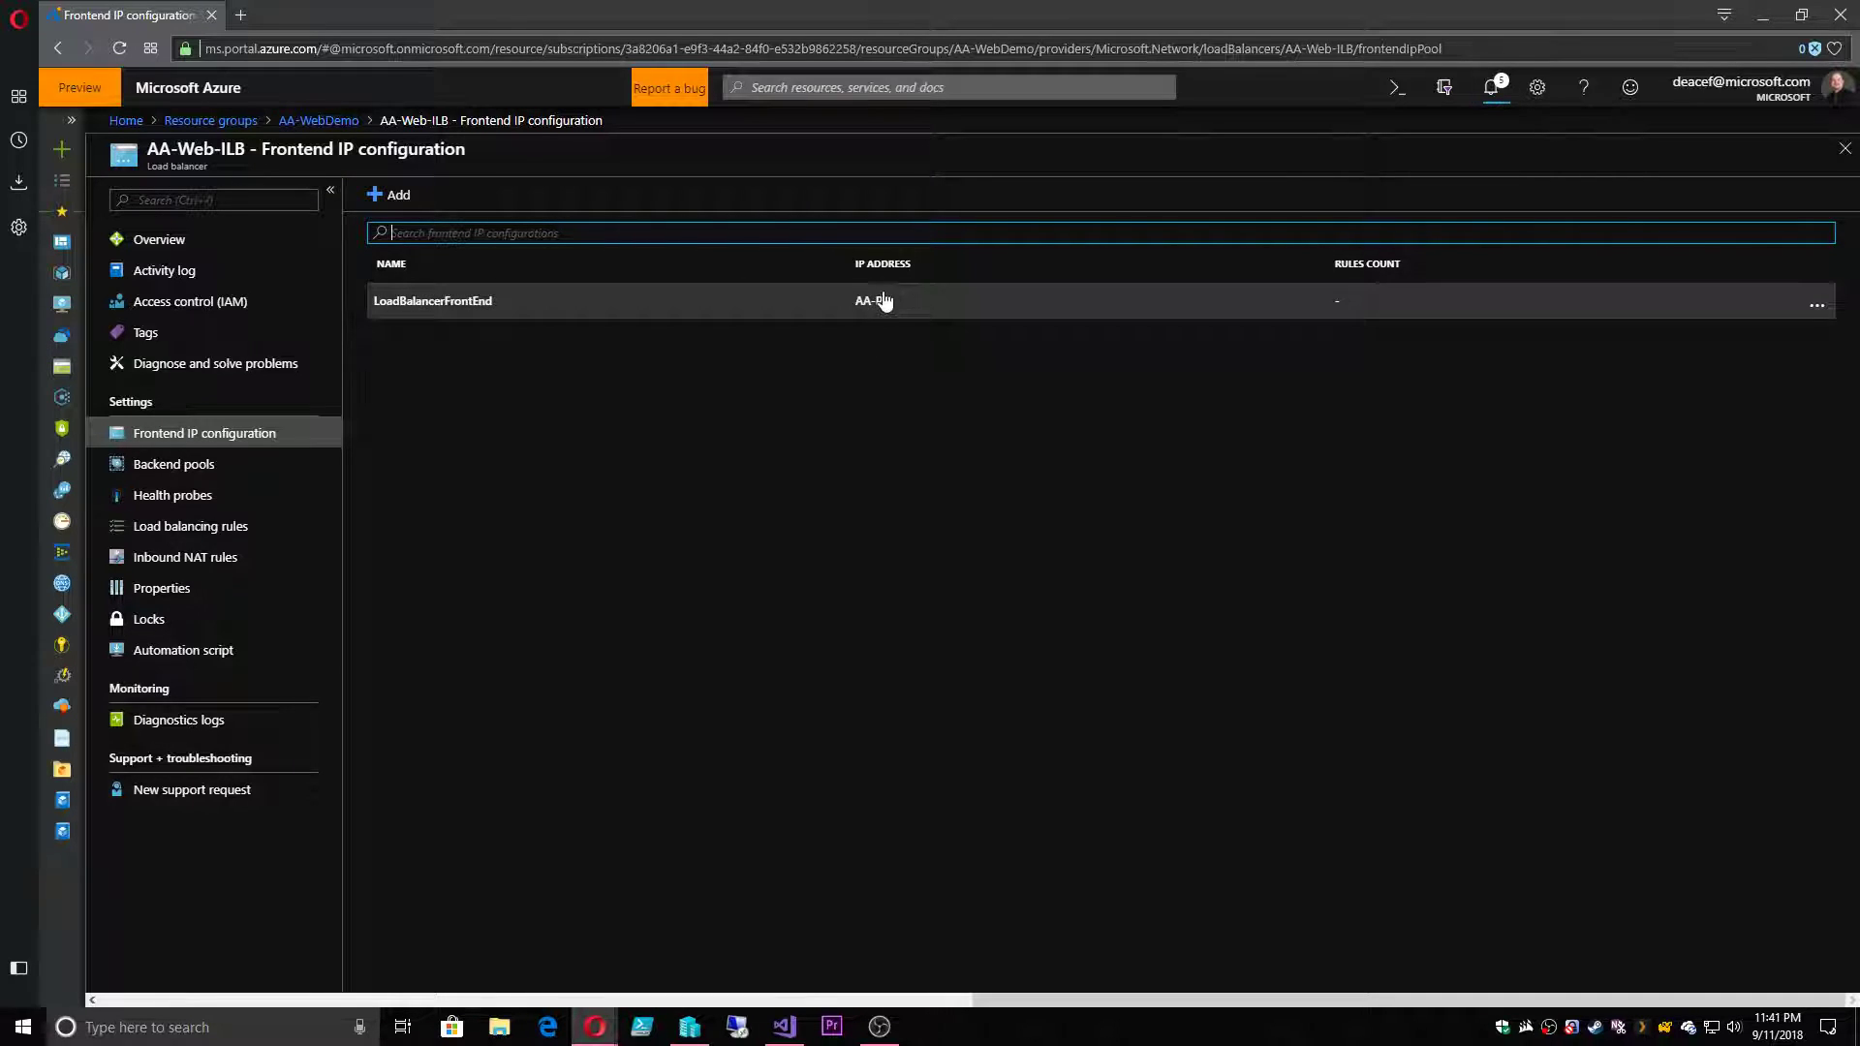
pyautogui.click(242, 465)
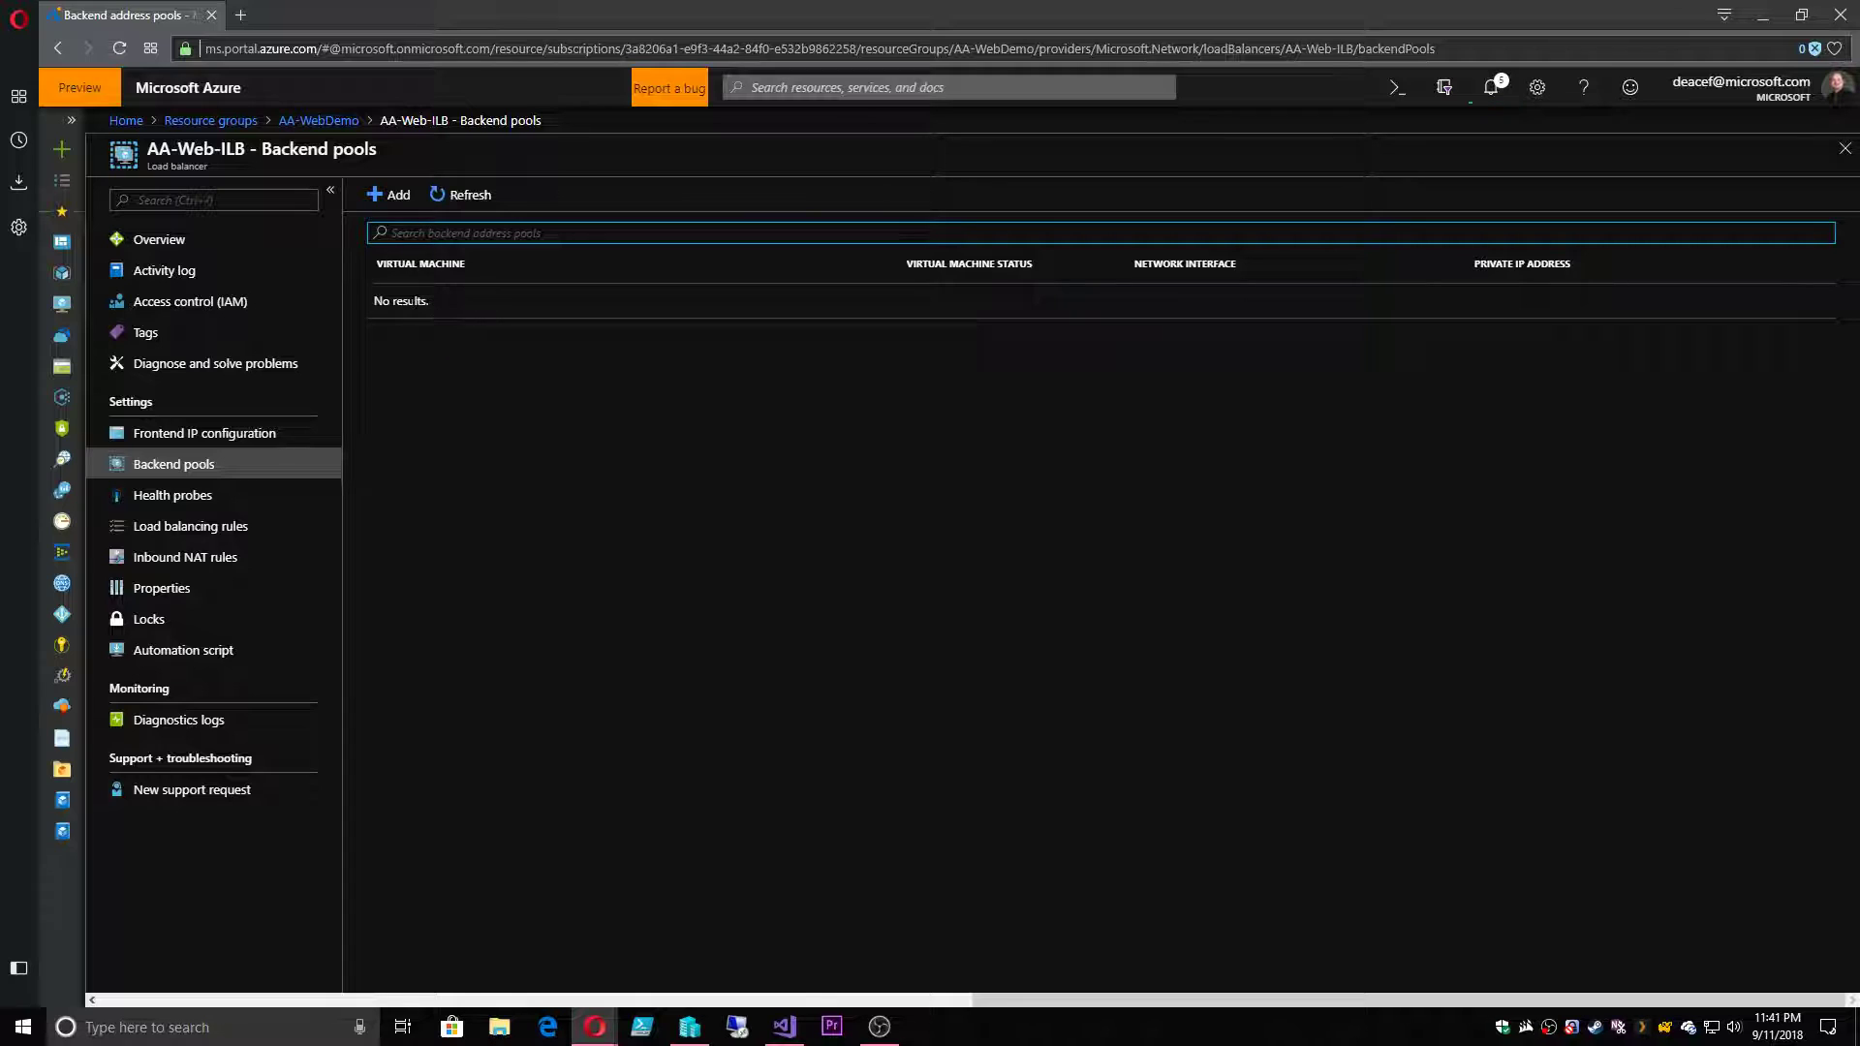
pyautogui.click(398, 195)
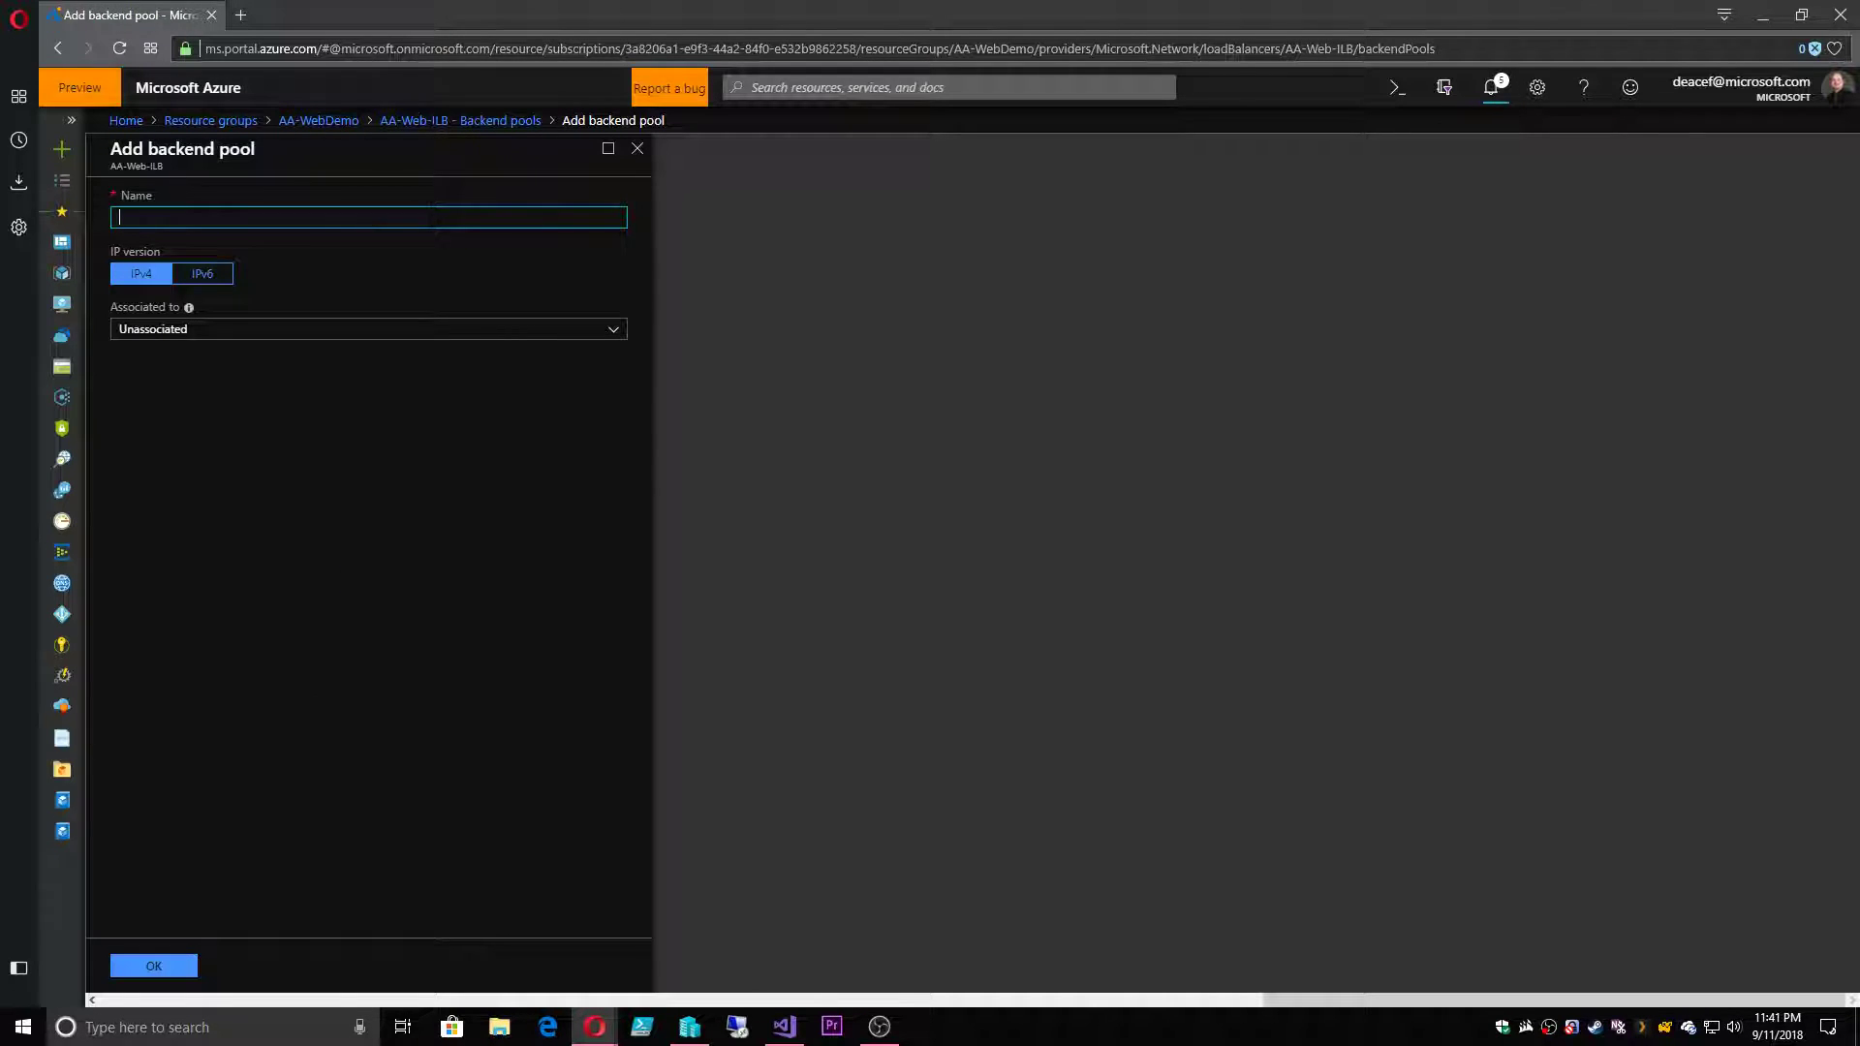
pyautogui.write('AA-Web-BackendPool')
# - Associate the backend pool with the AA-Web-AVSet availability set
pyautogui.click(175, 335)
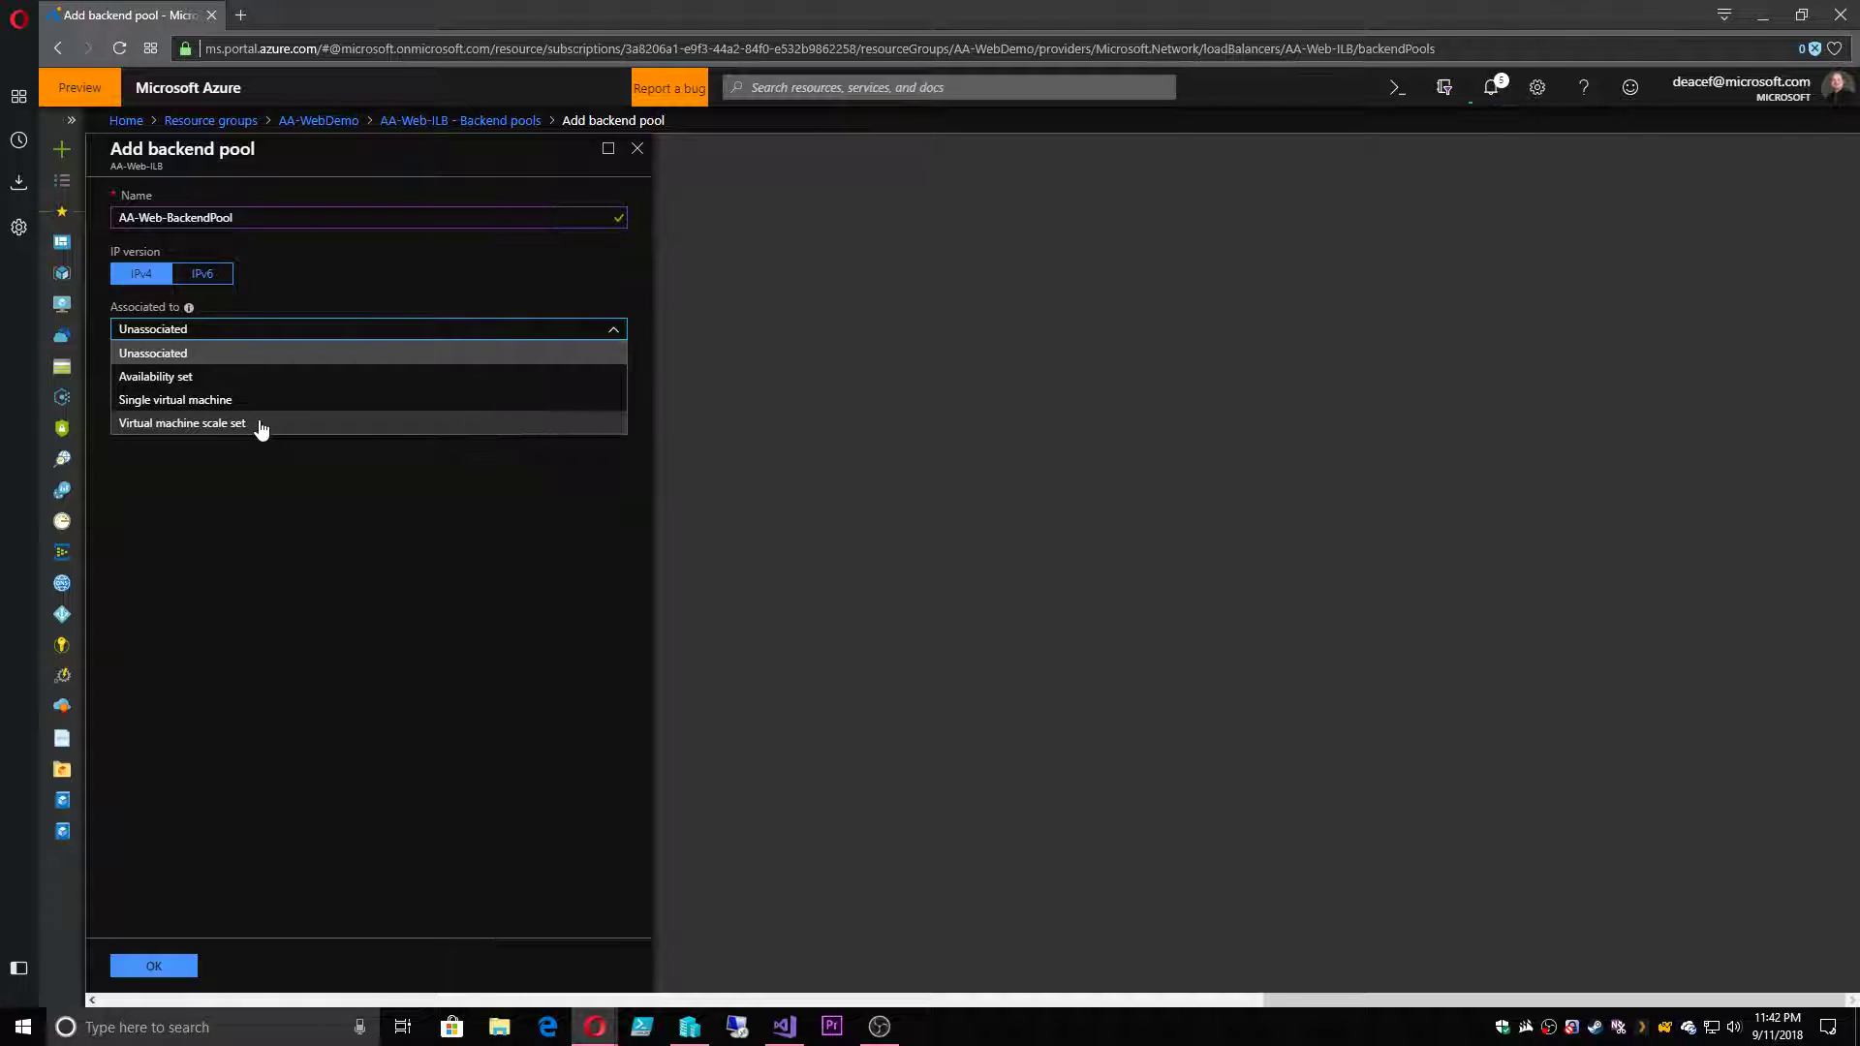
pyautogui.click(169, 385)
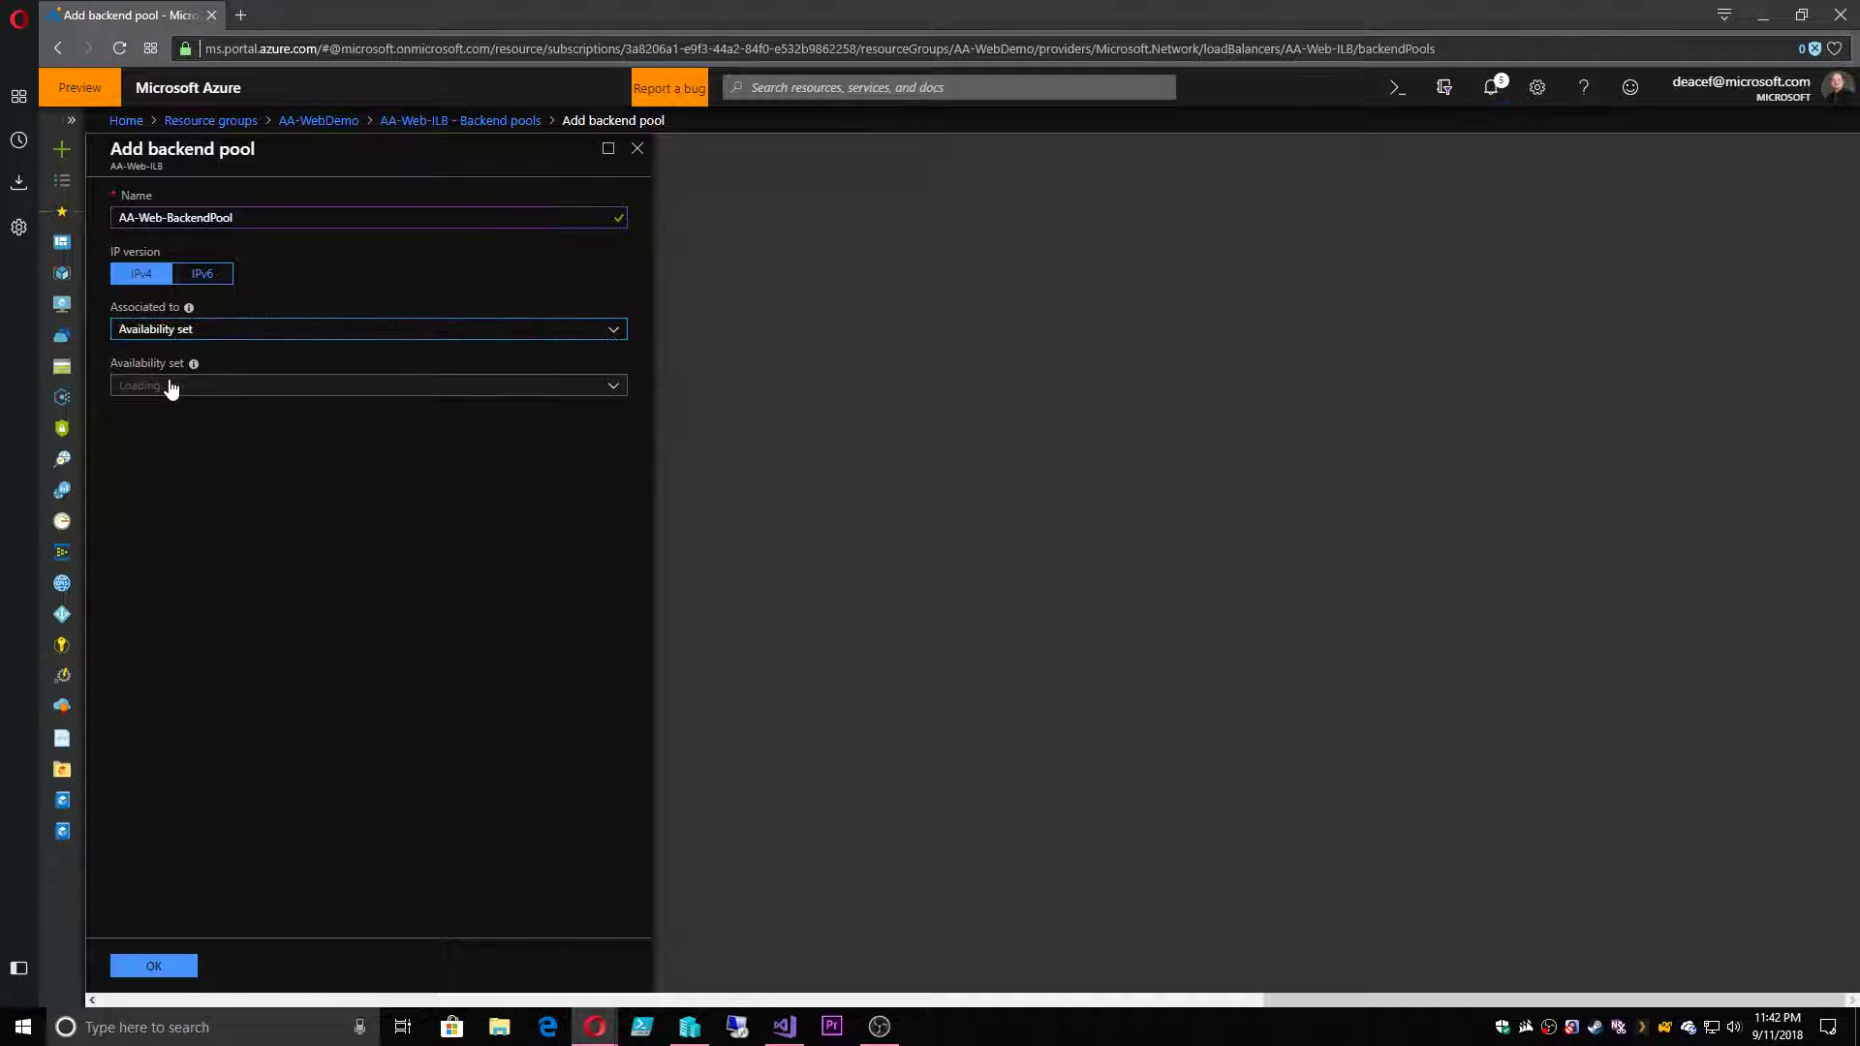
pyautogui.click(182, 388)
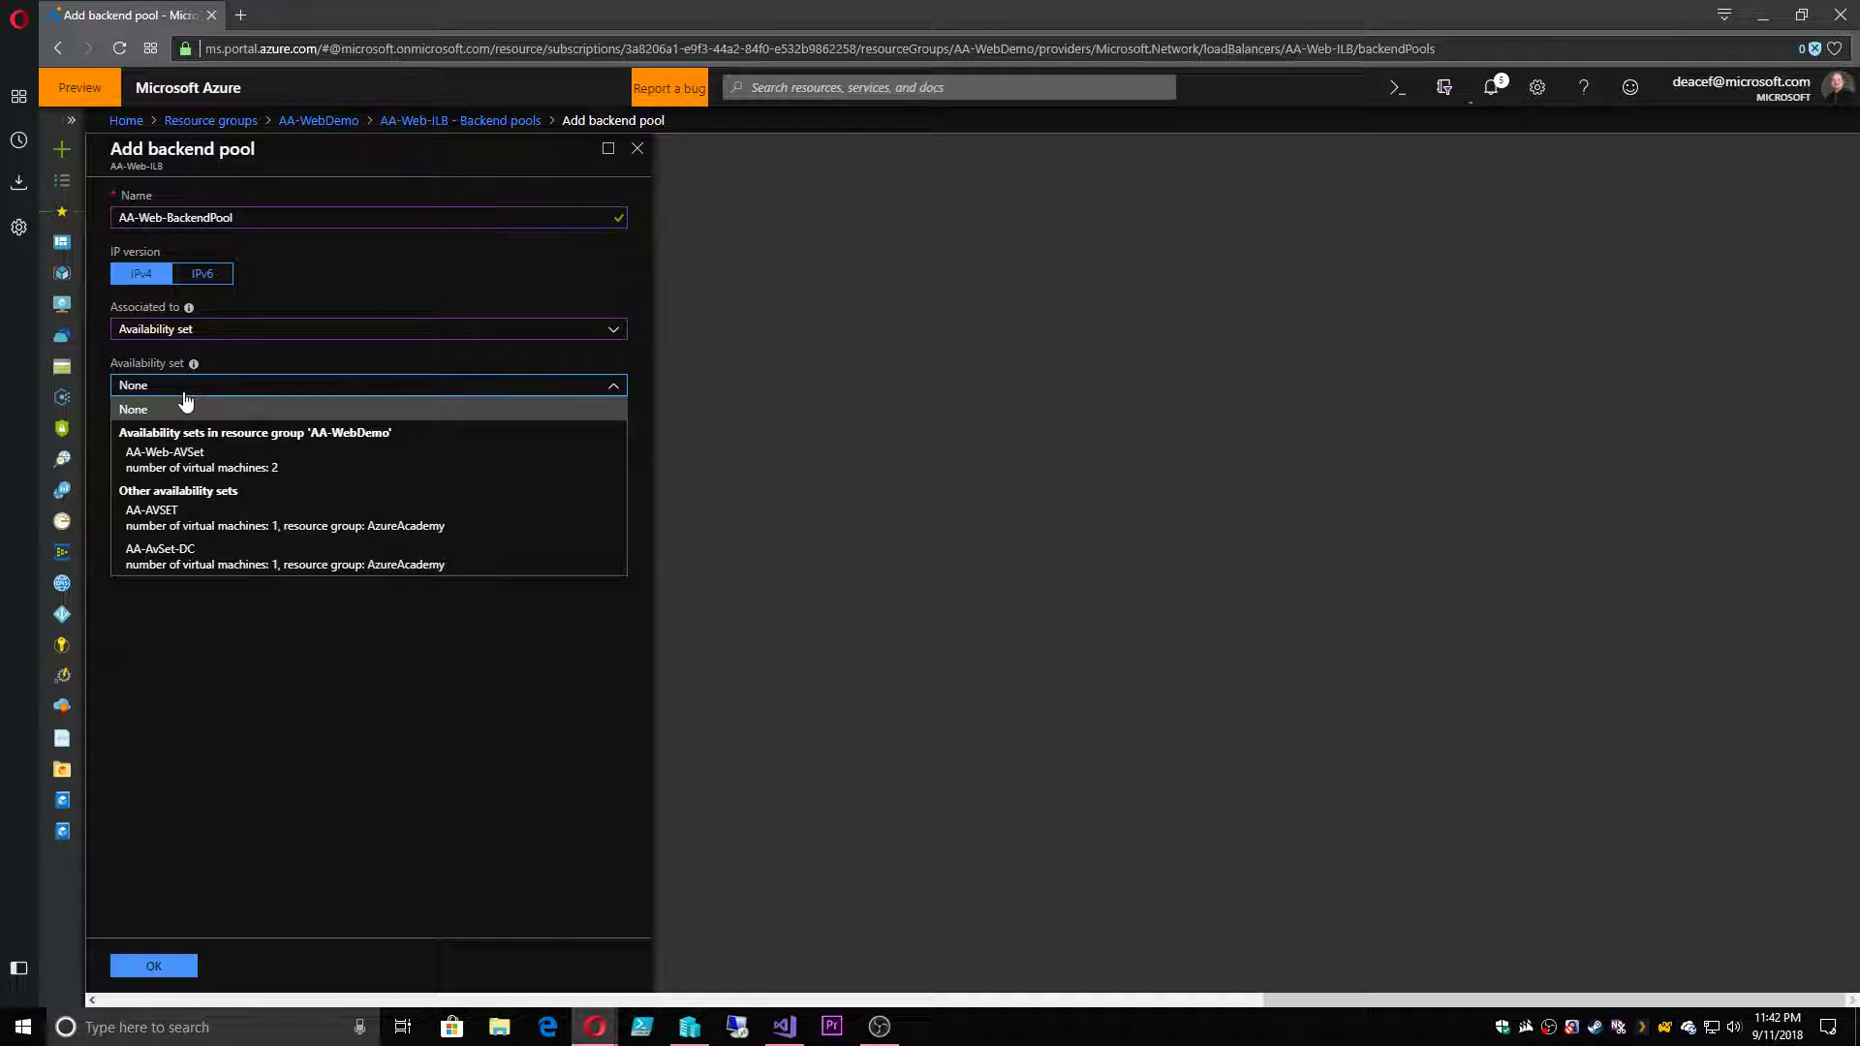
pyautogui.click(187, 466)
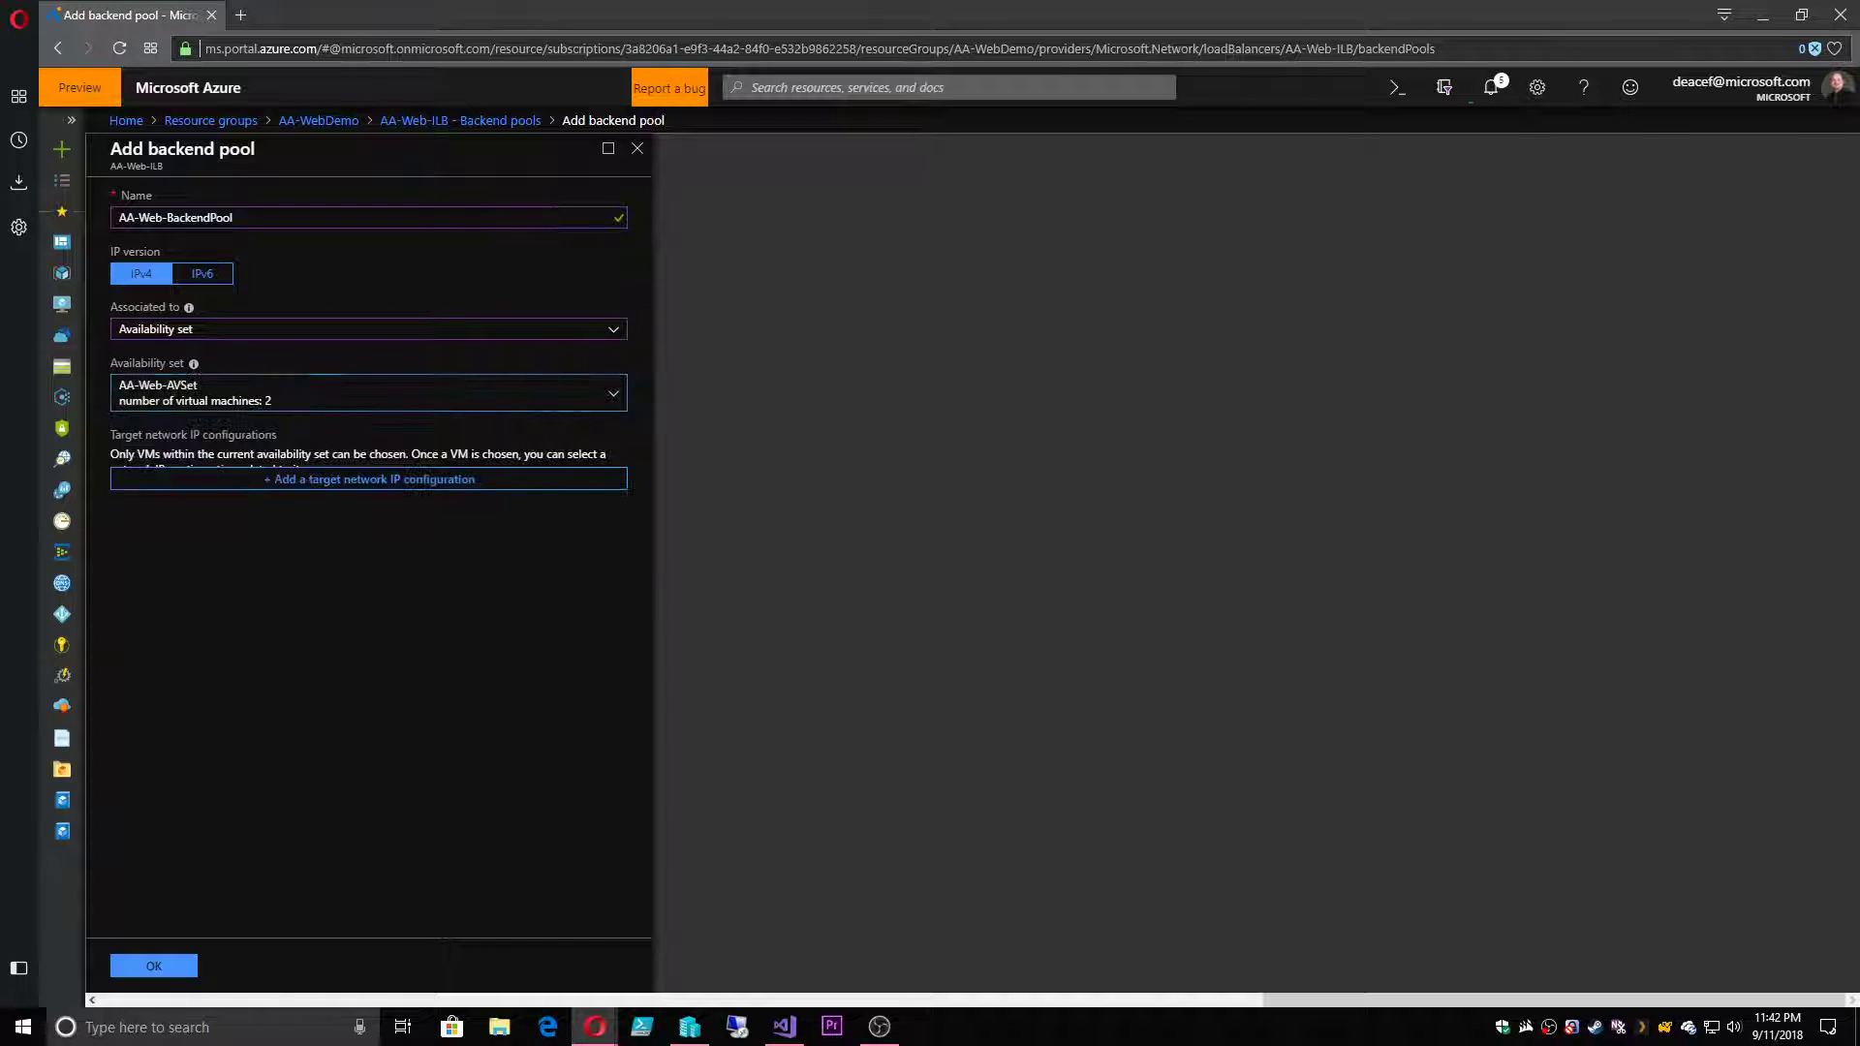
# - Add a target network IP configuration to the backend pool for WebVM0 using ipconfig1 (10.0.0.4)
pyautogui.click(300, 481)
pyautogui.click(193, 542)
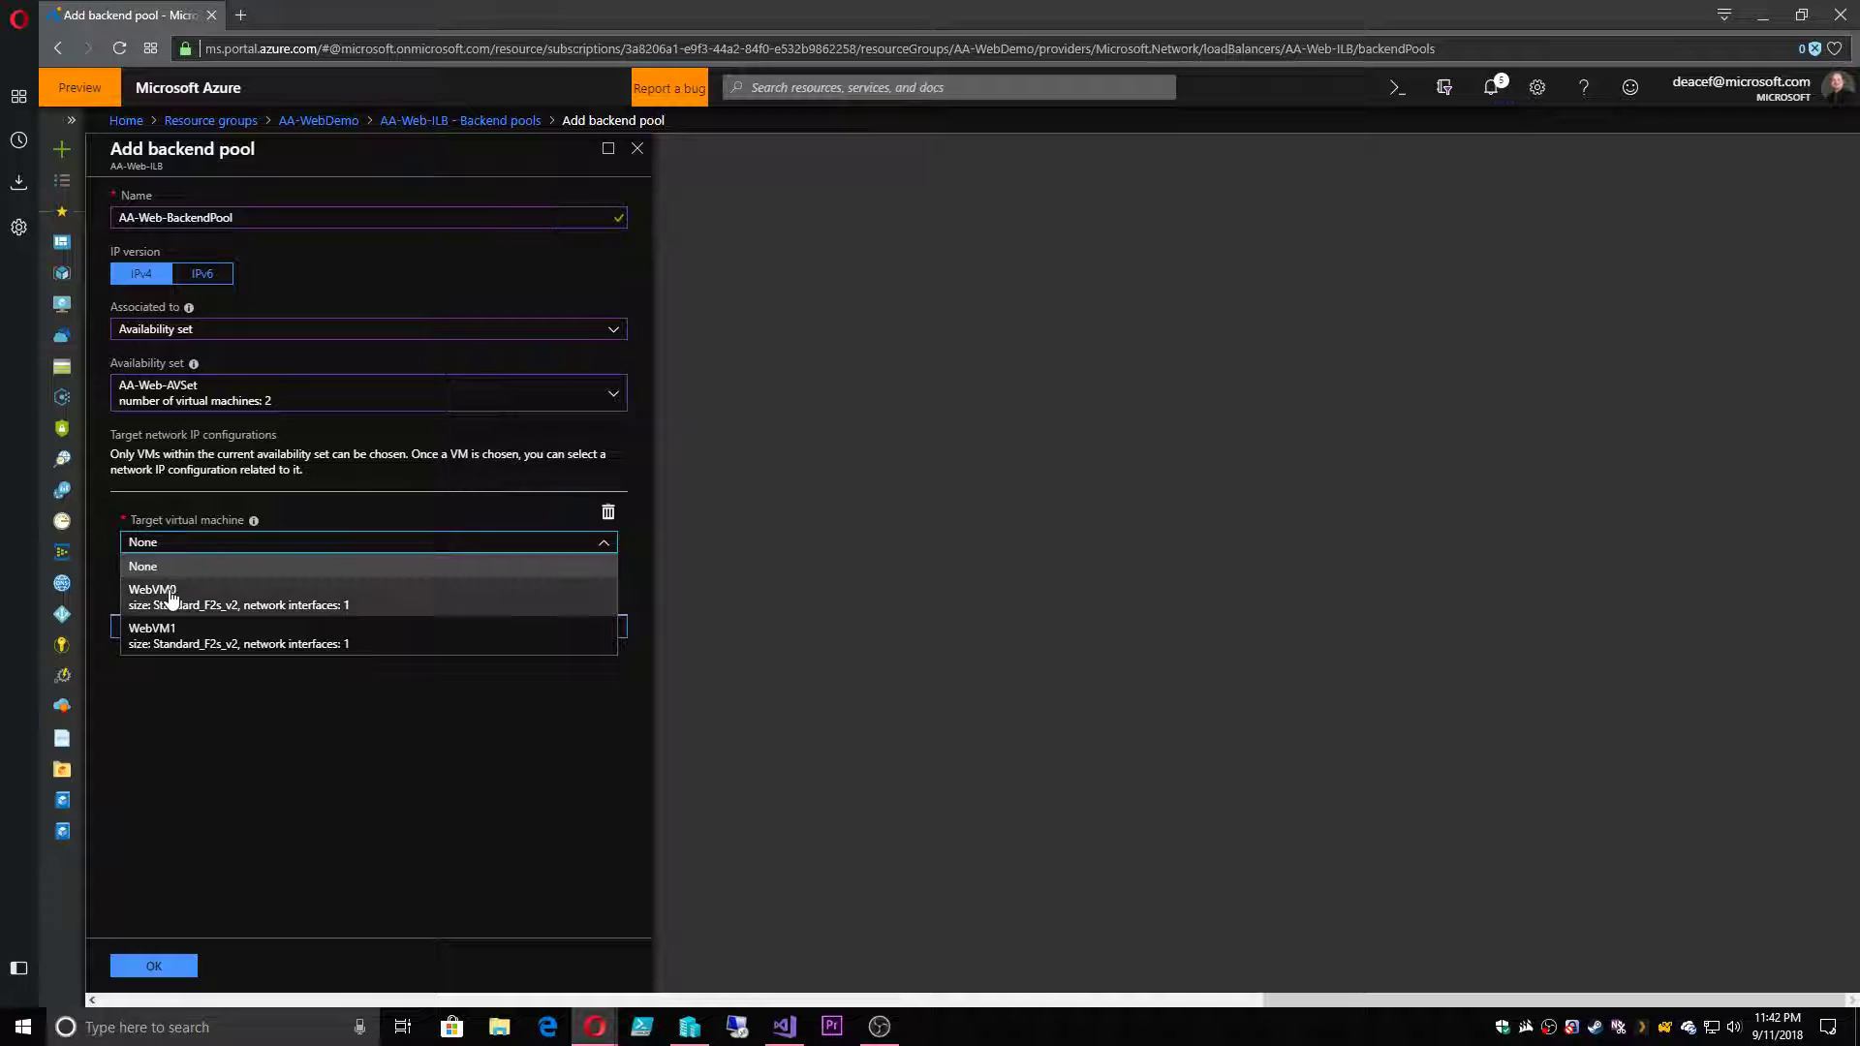
pyautogui.click(204, 591)
pyautogui.click(211, 608)
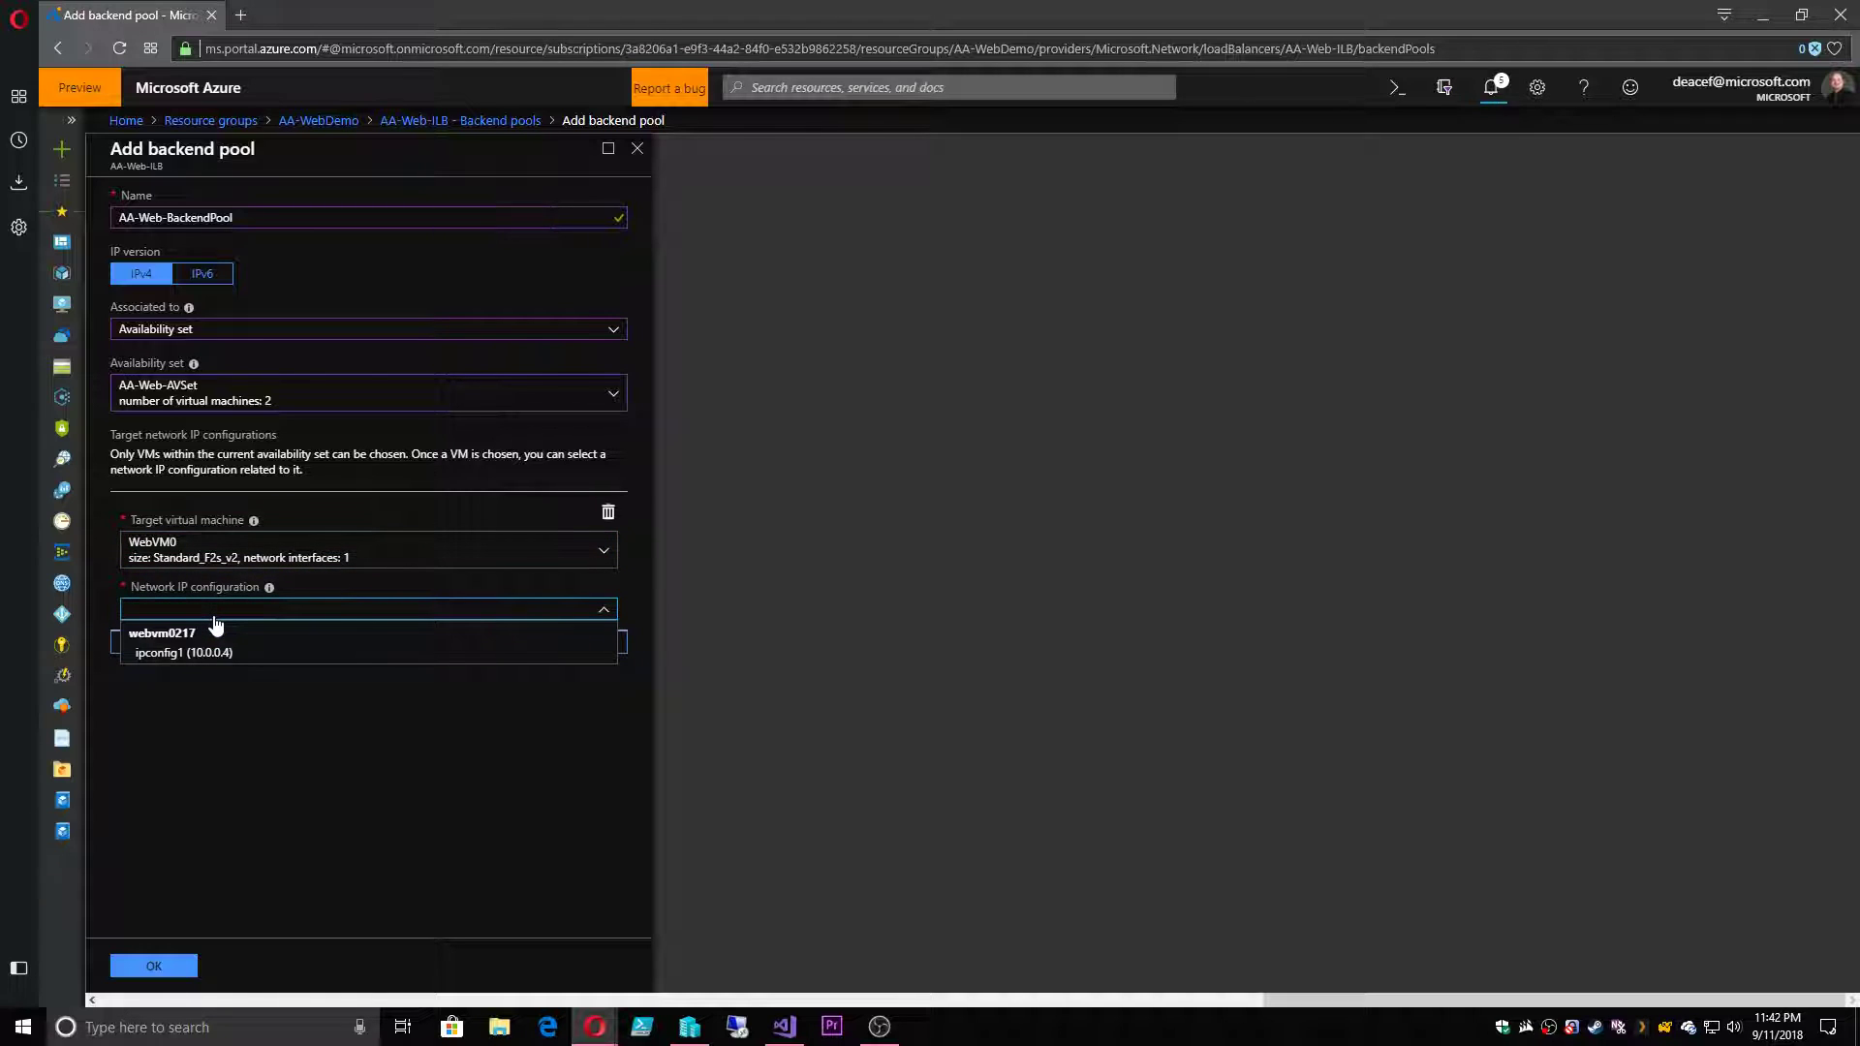
pyautogui.click(170, 653)
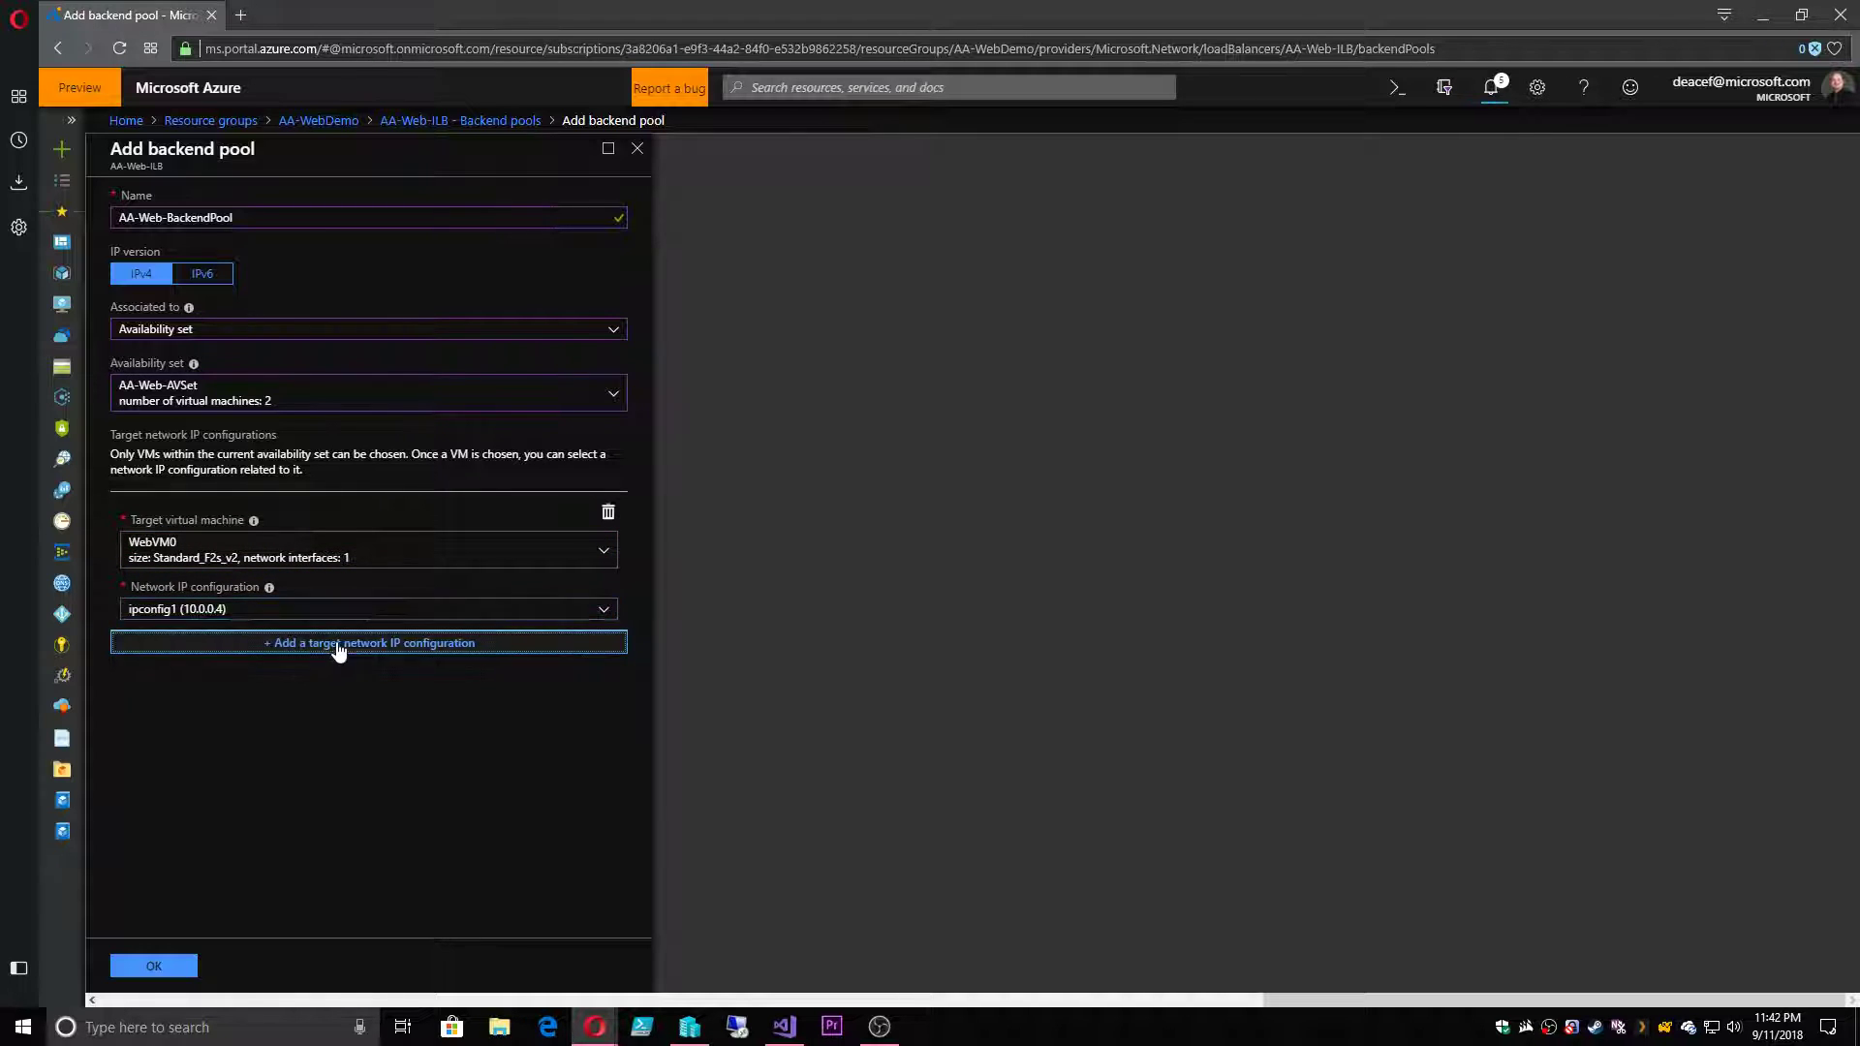
# - Add a second target network IP configuration for WebVM1 using ipconfig1 (10.0.0.5) and create the backend pool
pyautogui.click(340, 643)
pyautogui.click(208, 588)
pyautogui.click(163, 681)
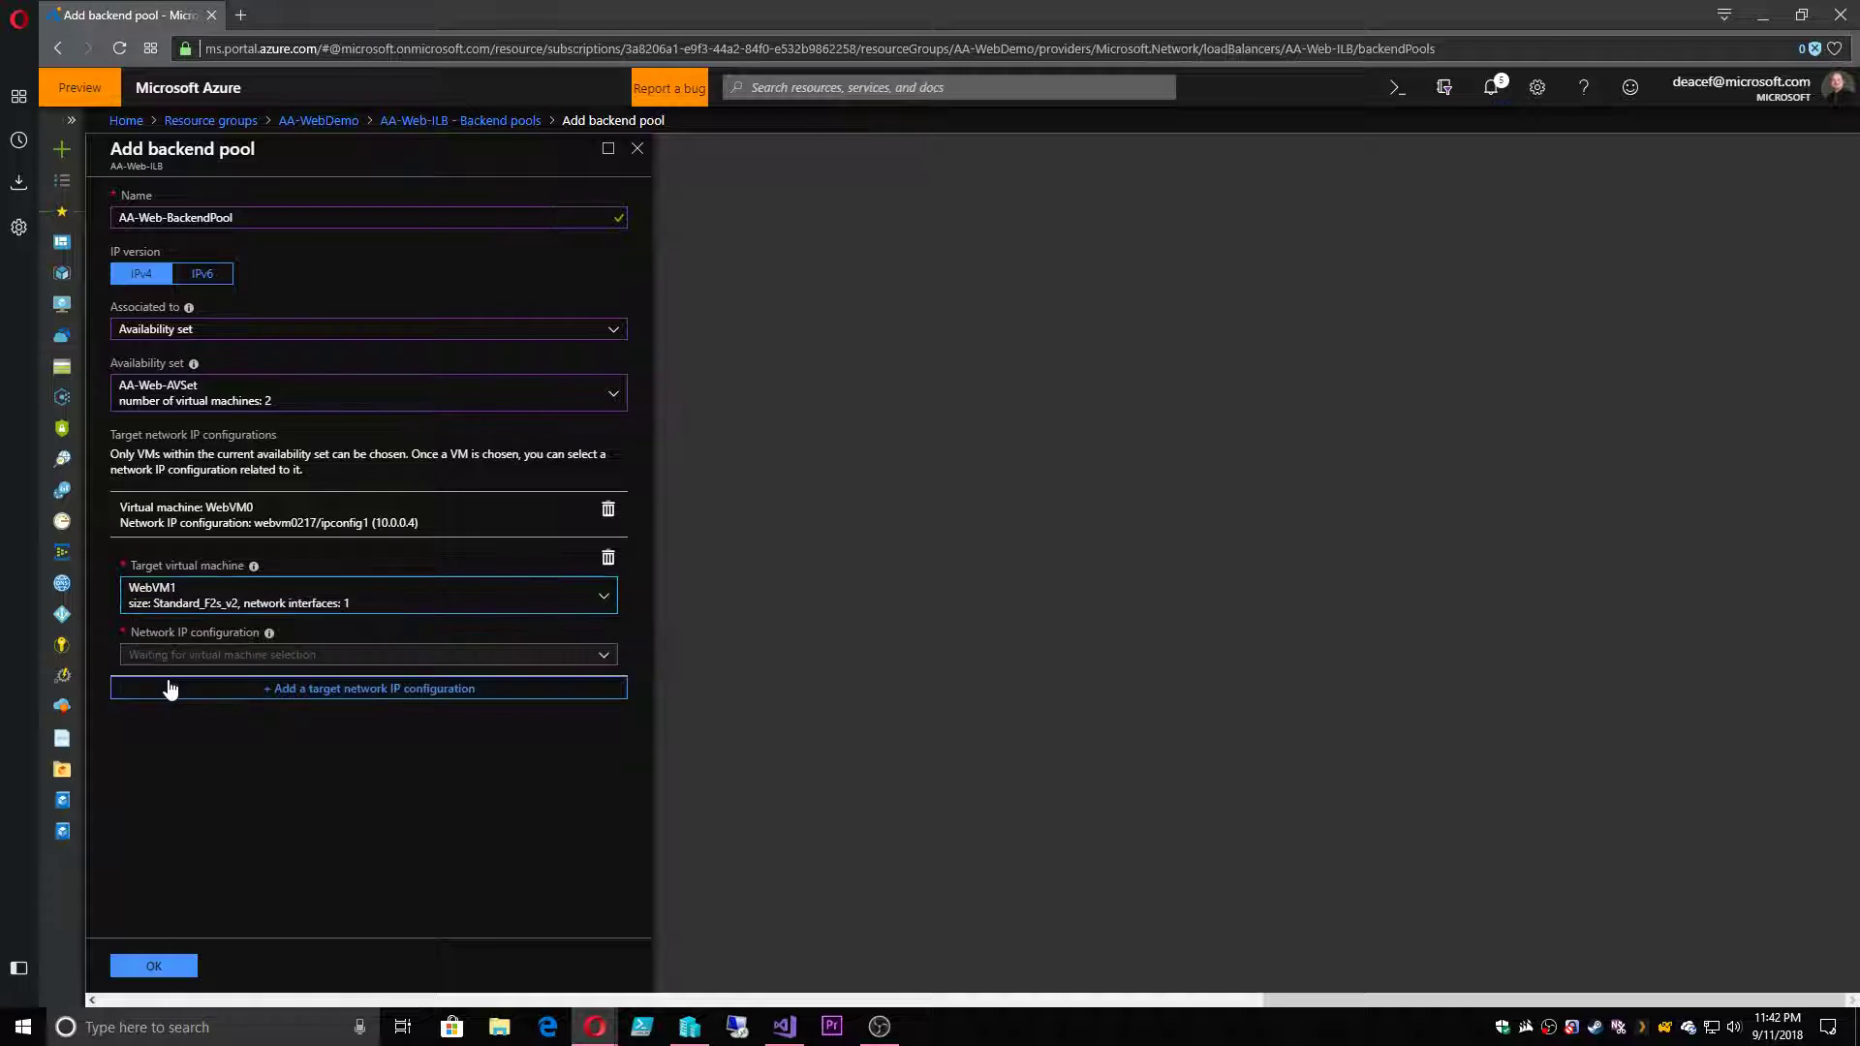
pyautogui.click(179, 654)
pyautogui.click(173, 699)
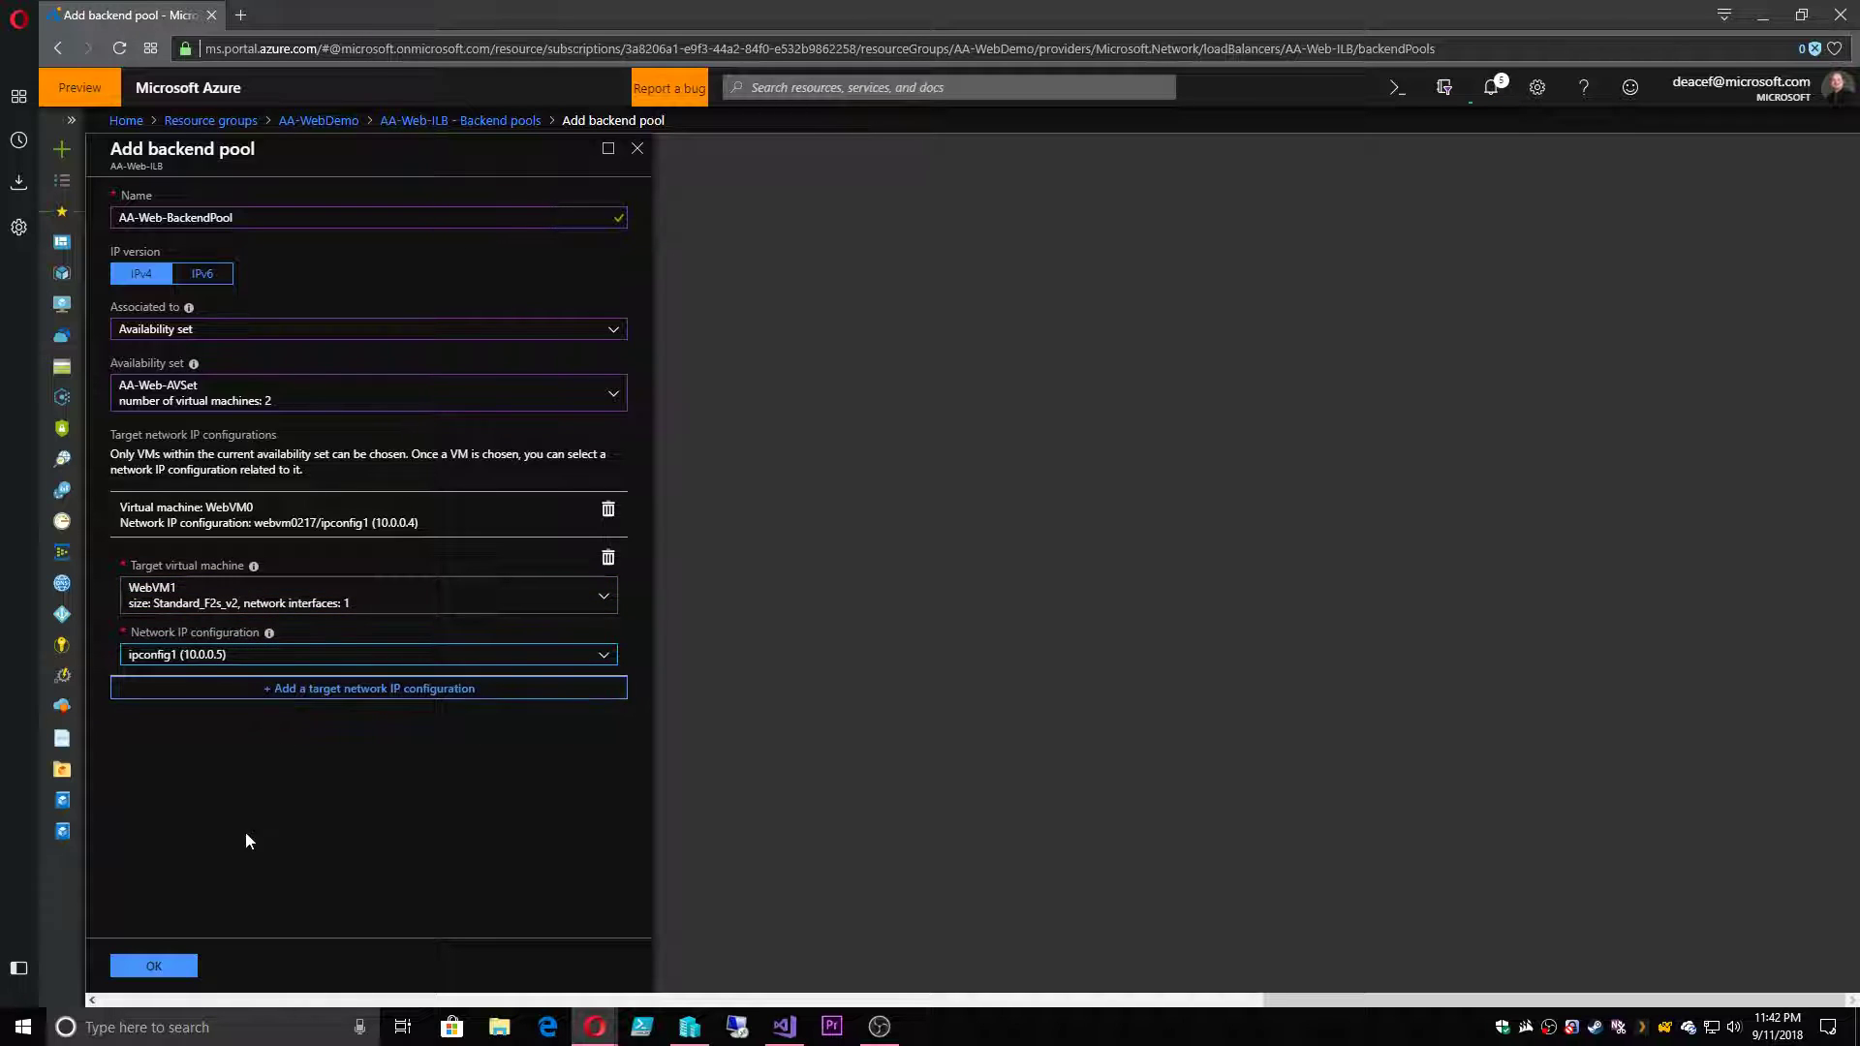
pyautogui.click(153, 968)
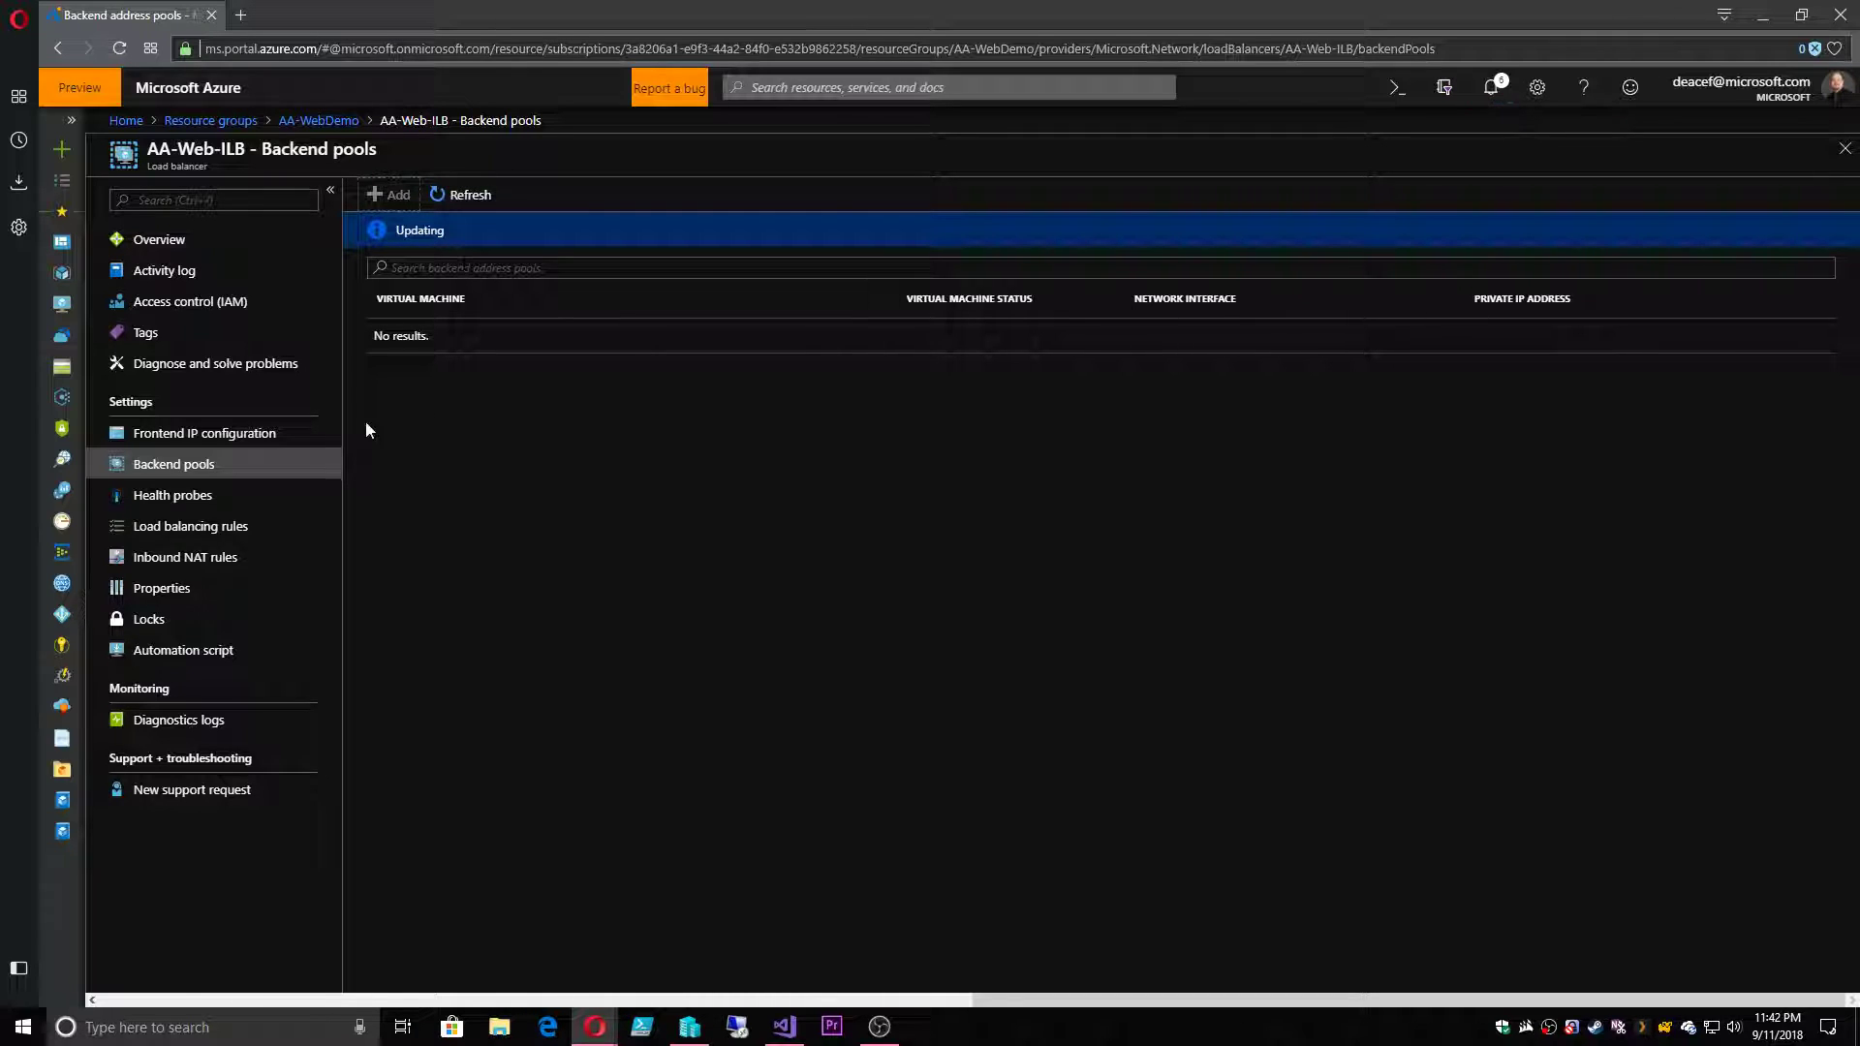
pyautogui.click(212, 538)
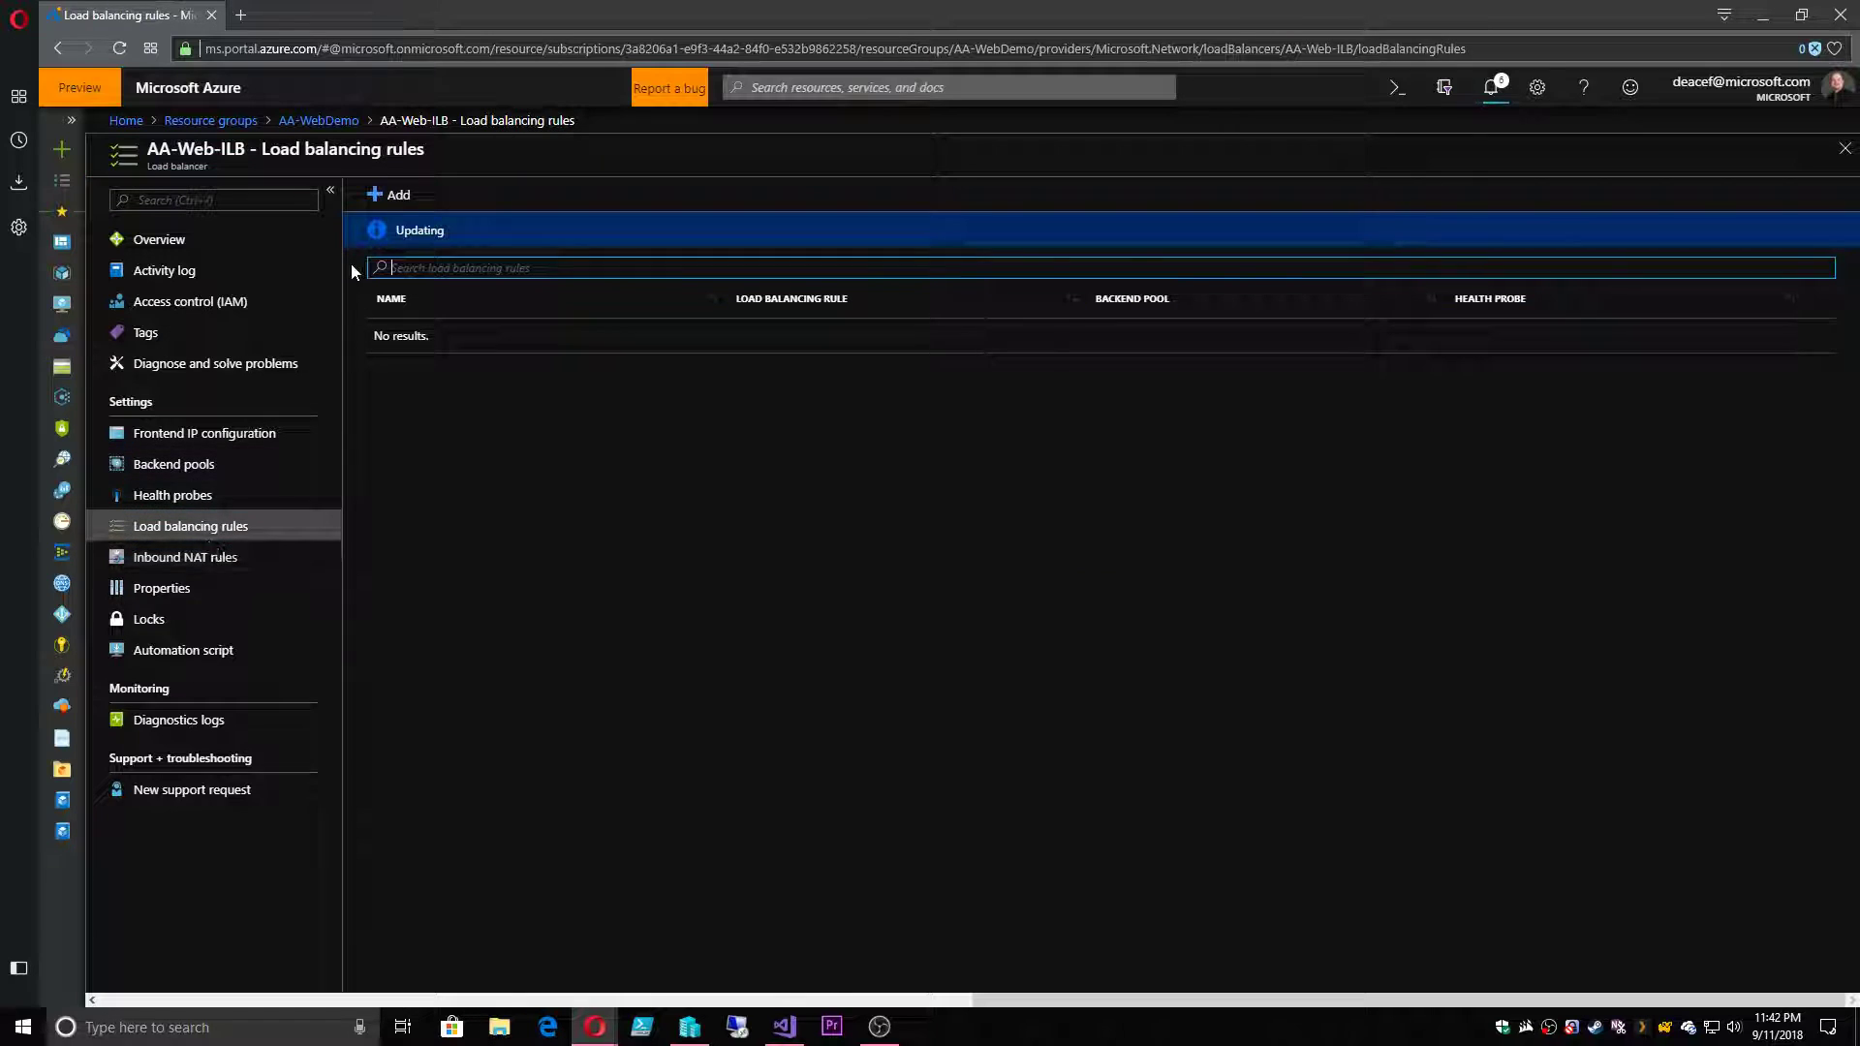
pyautogui.click(393, 195)
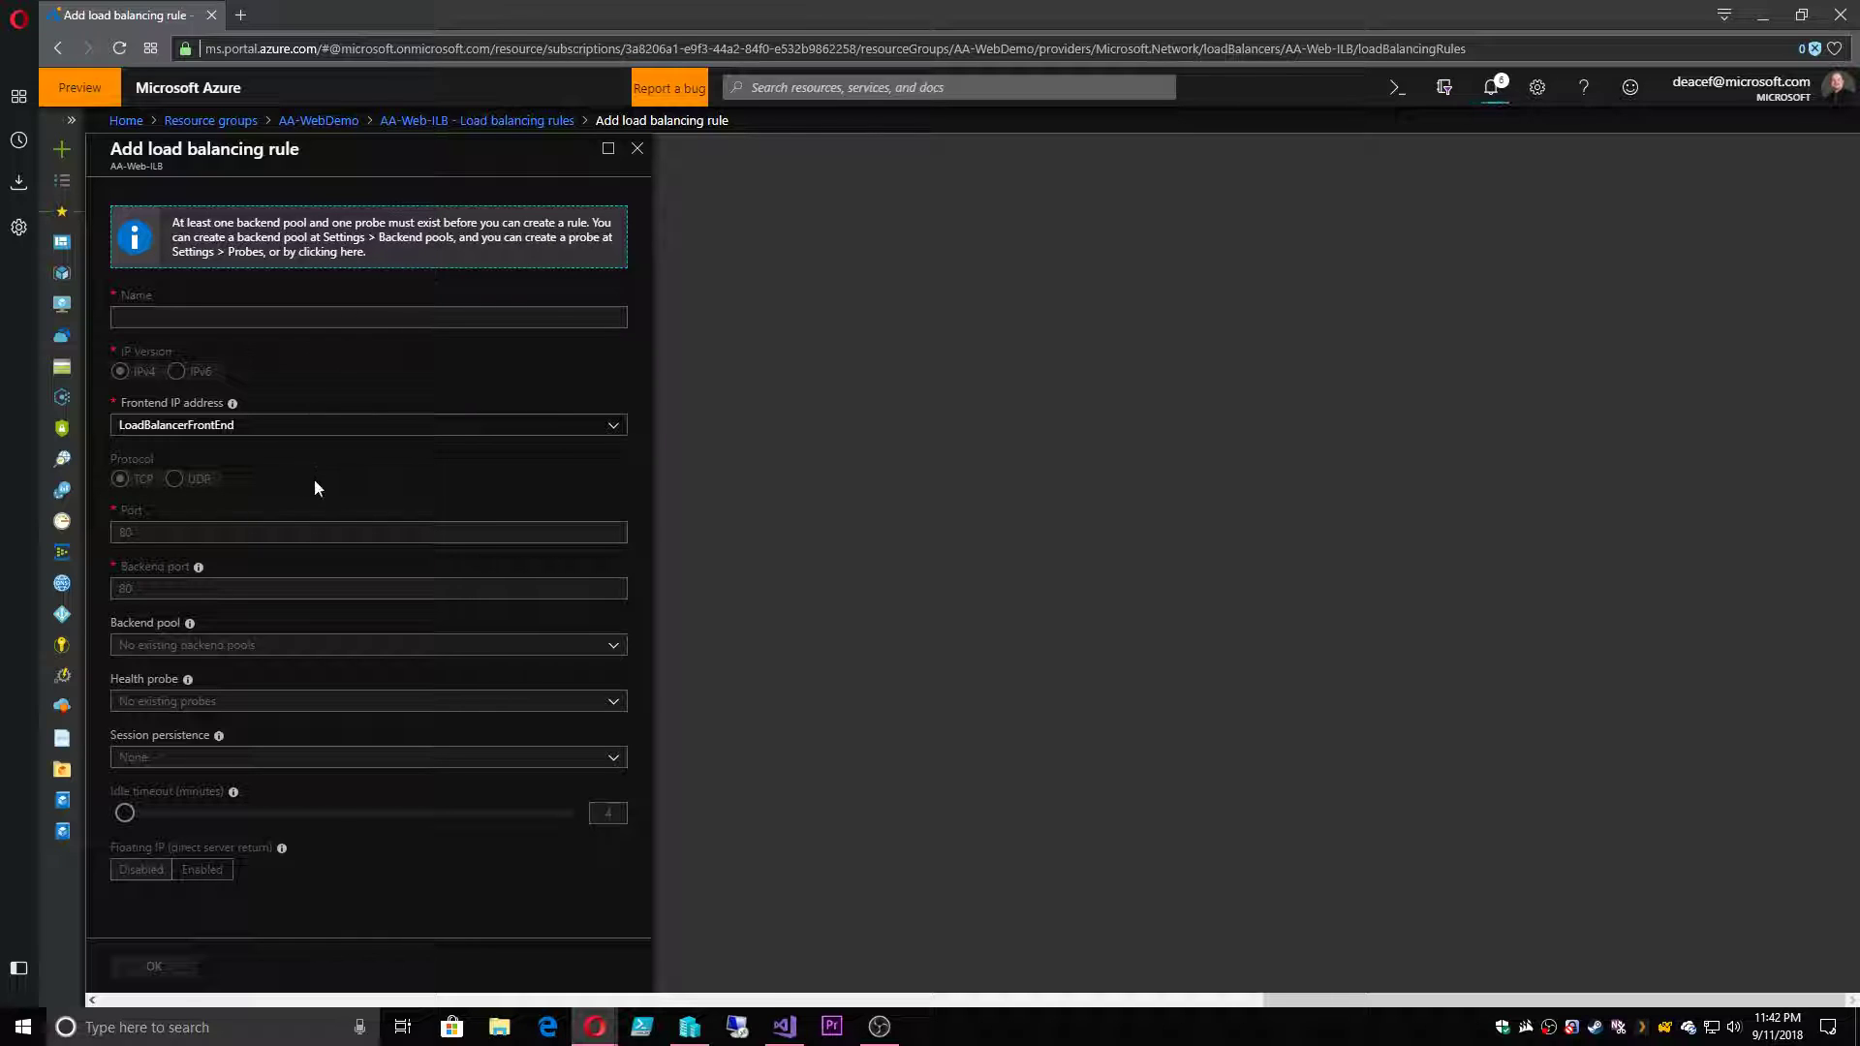
pyautogui.click(636, 148)
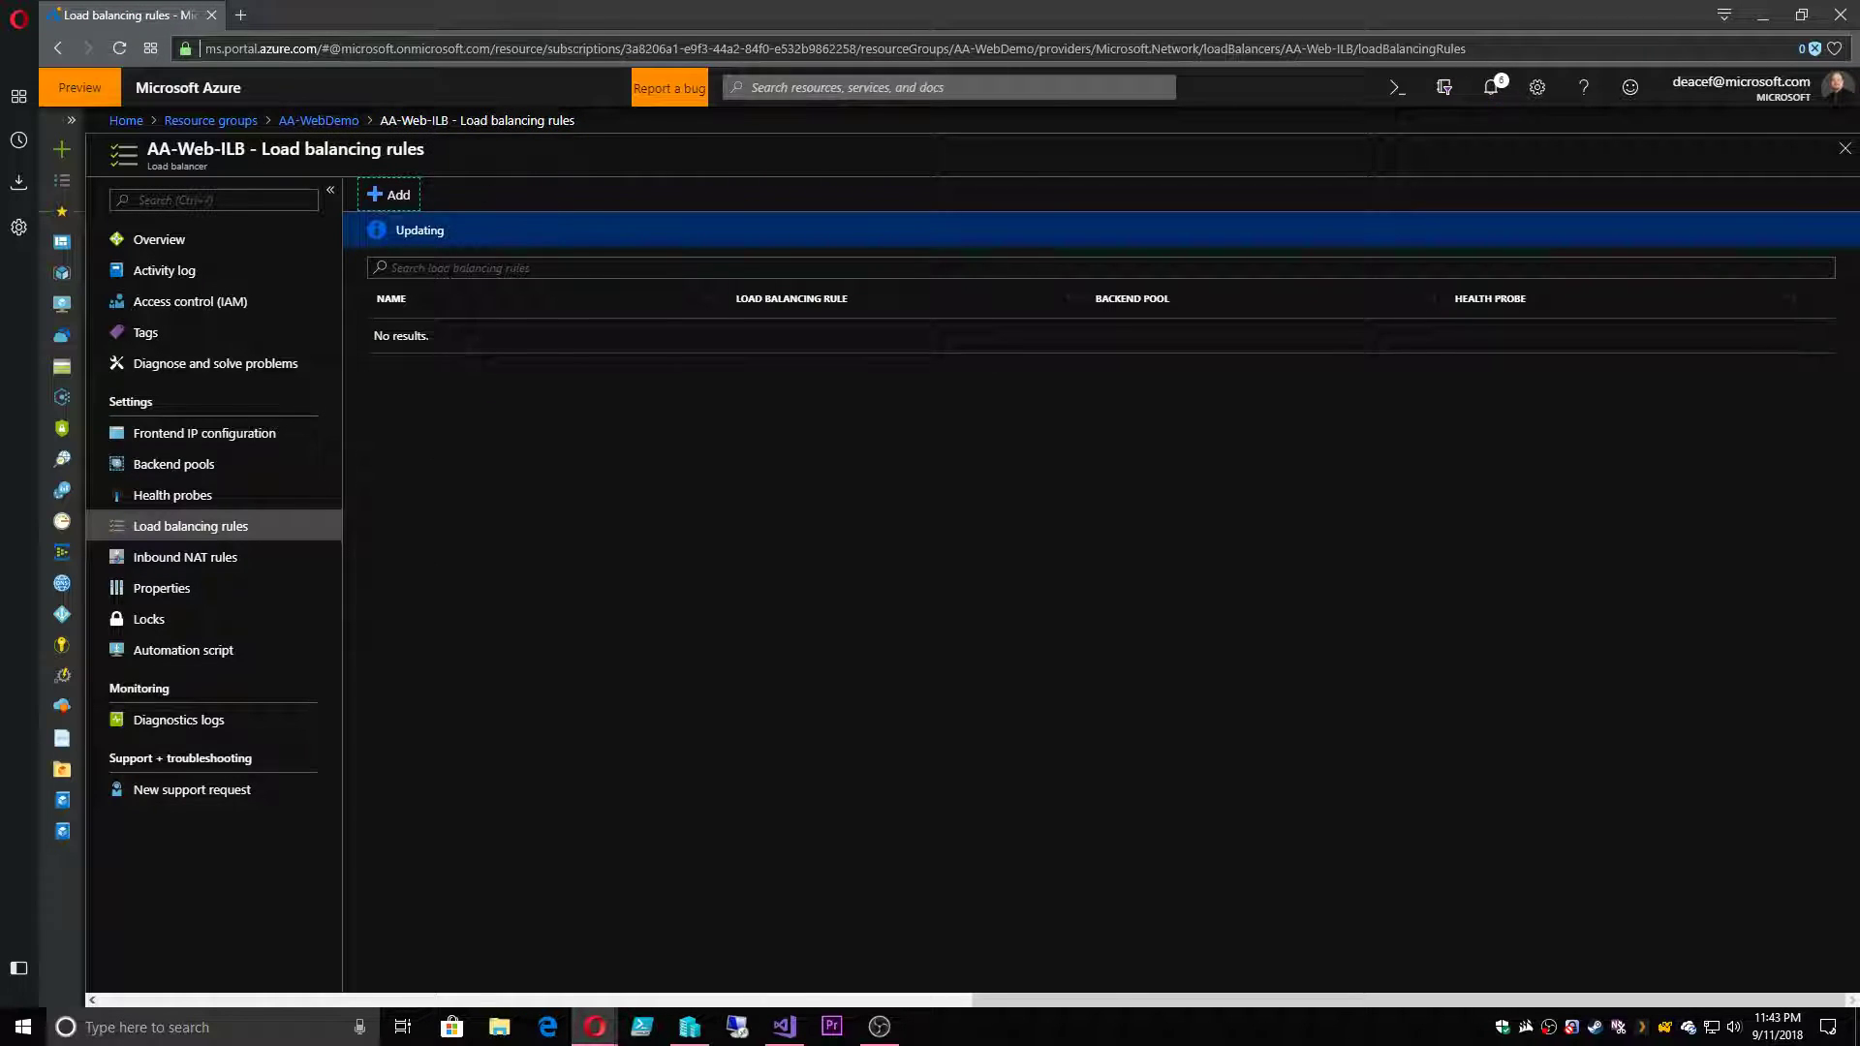
# - Add a health probe named Web-Probe to AA-Web-ILB using TCP port 80, a 5-second interval and an unhealthy threshold of 2
pyautogui.click(179, 498)
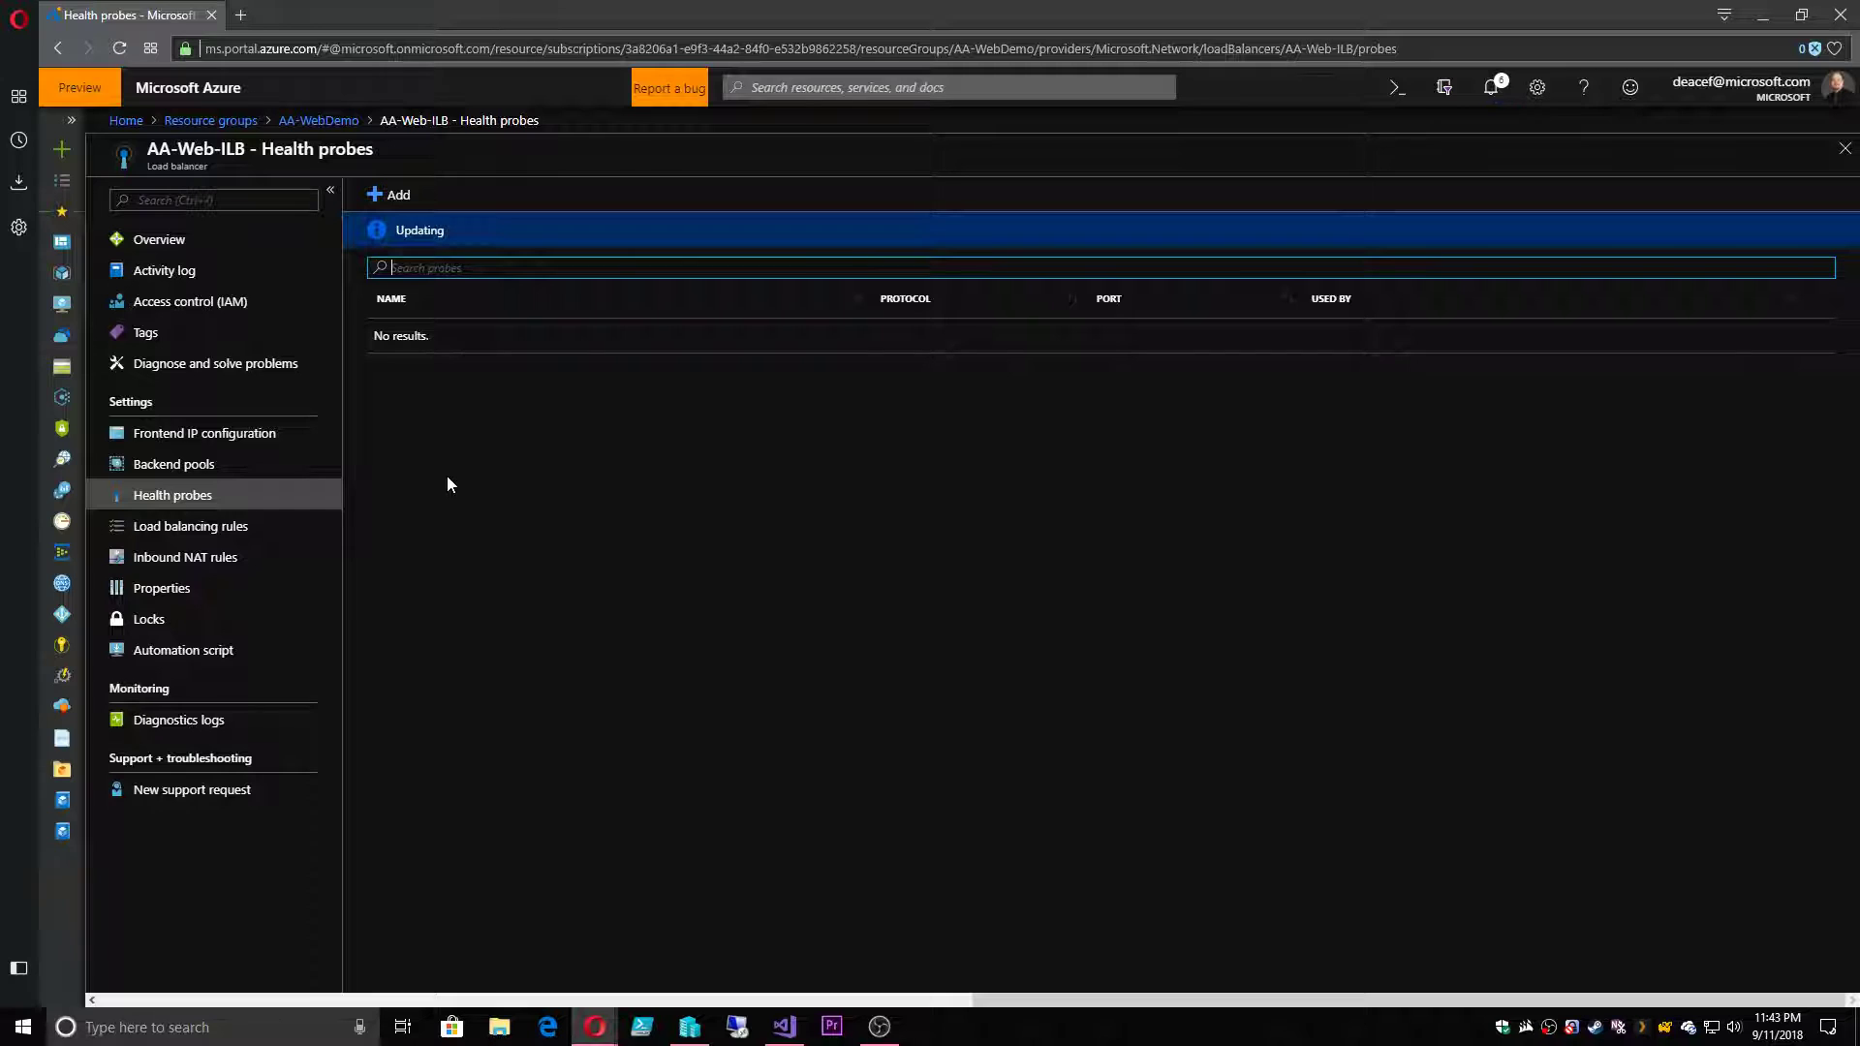
pyautogui.click(389, 195)
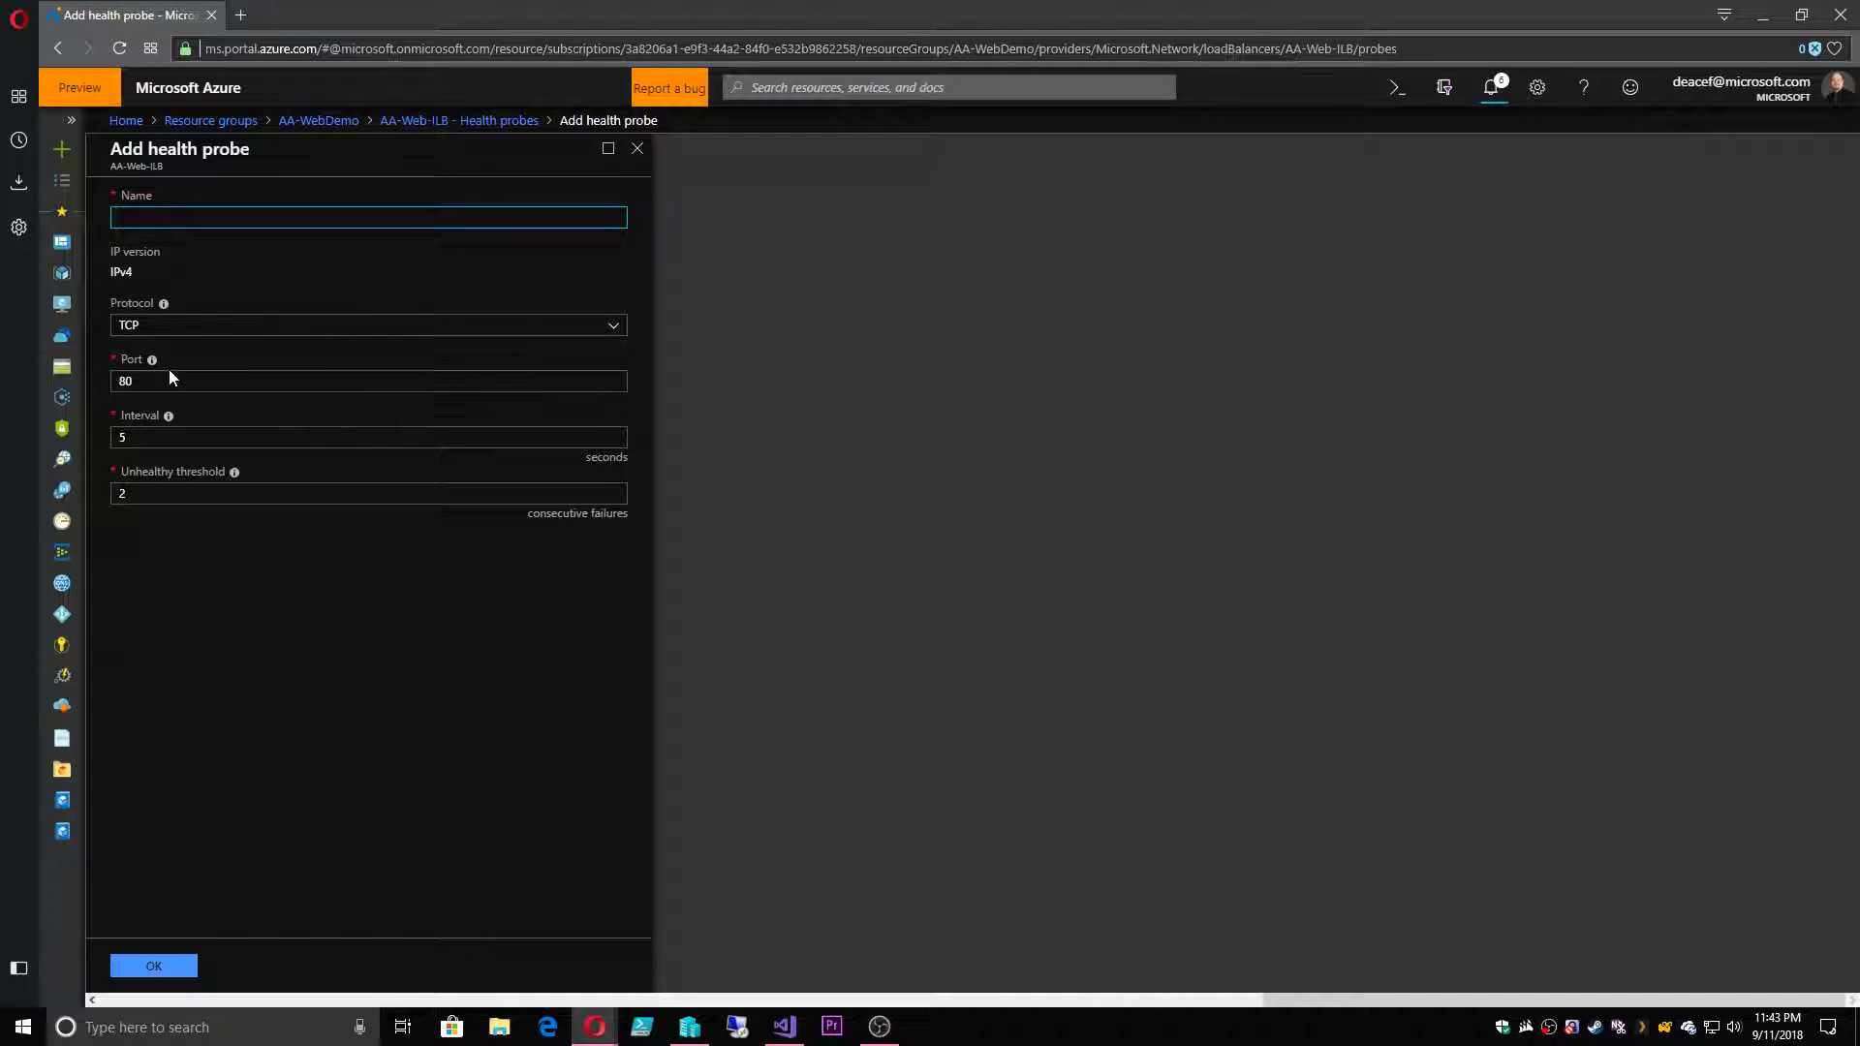
pyautogui.click(149, 419)
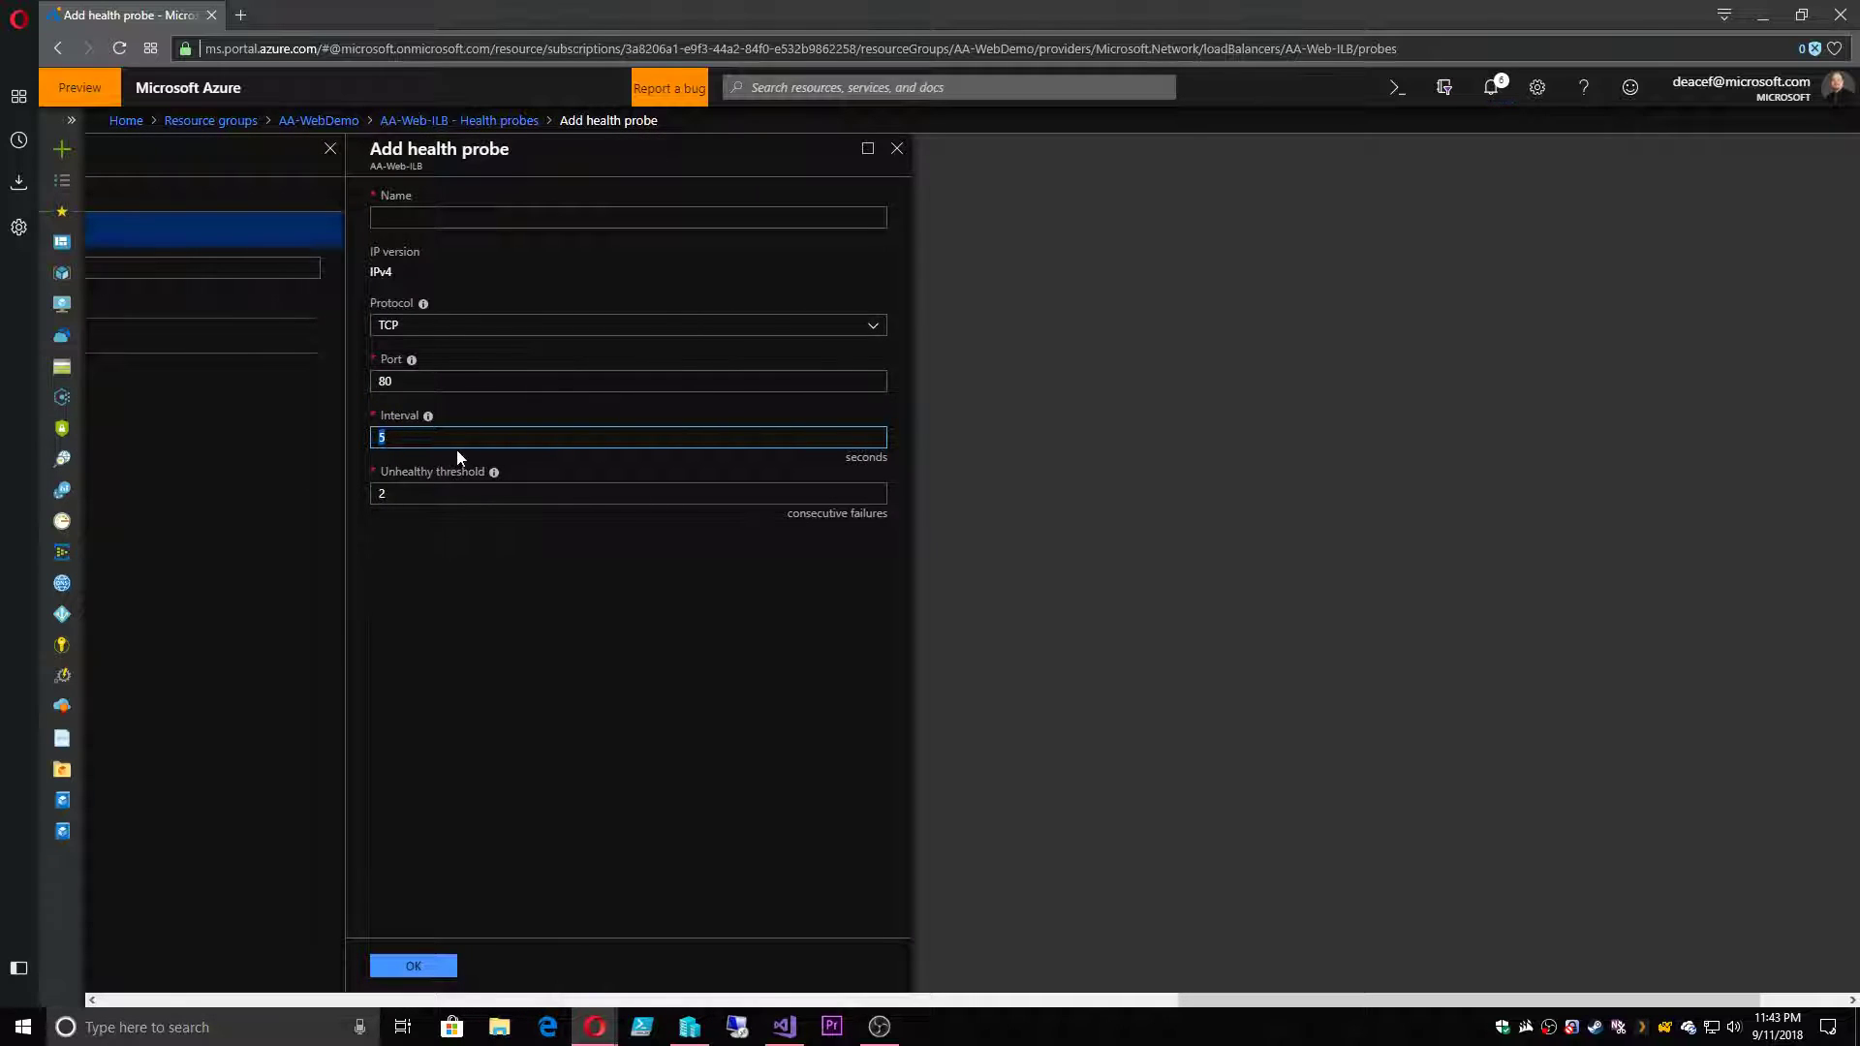
pyautogui.click(487, 495)
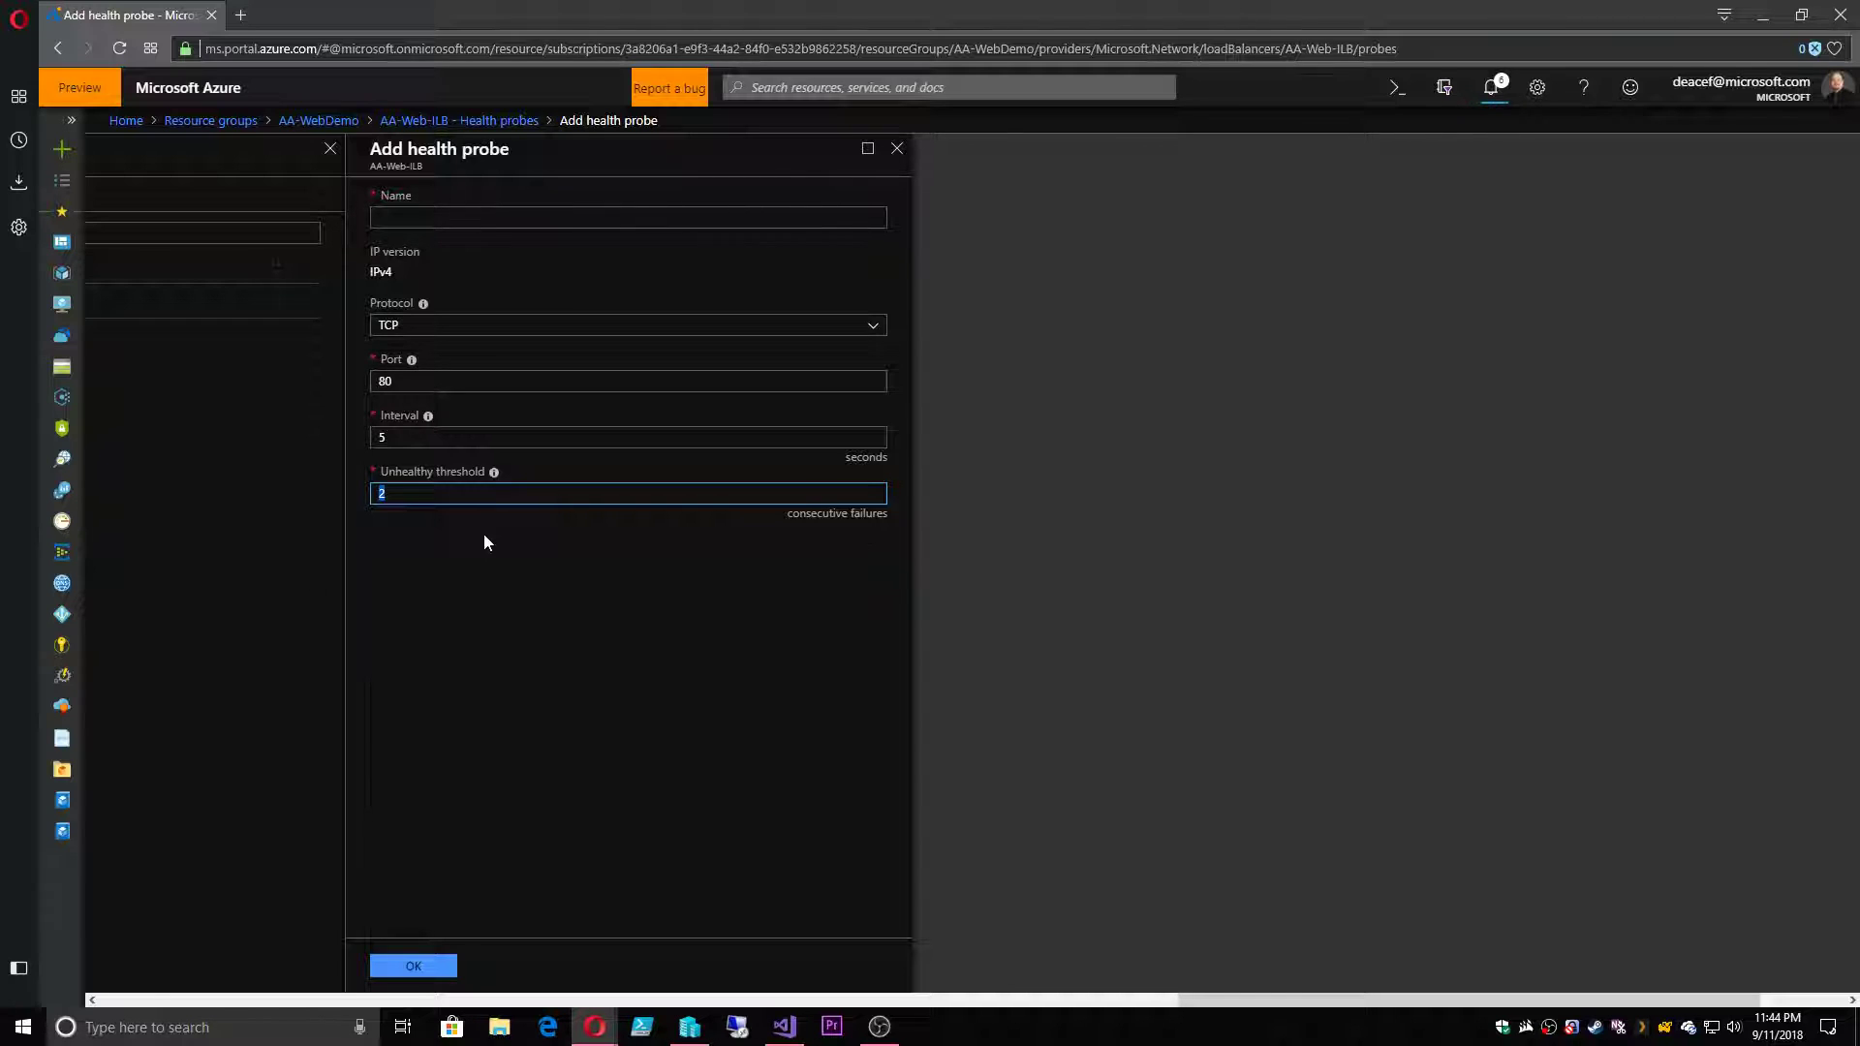
pyautogui.click(438, 218)
pyautogui.write('We')
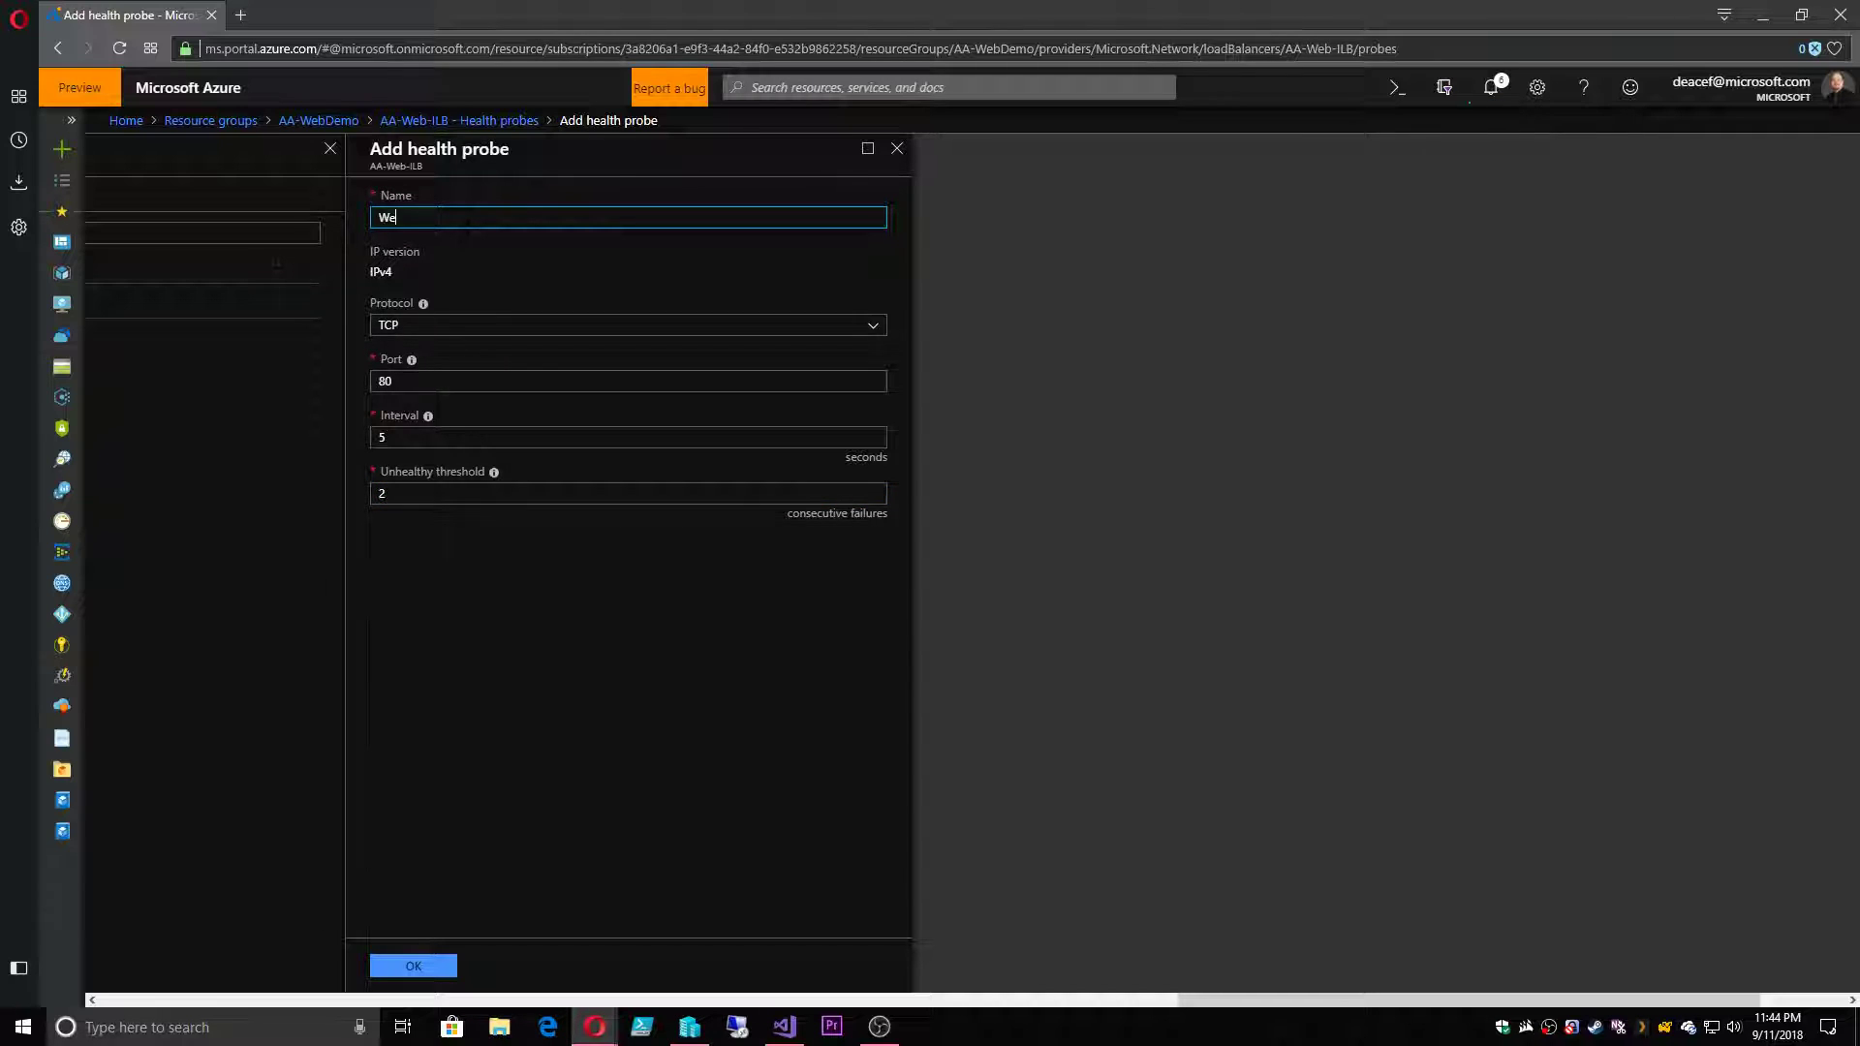
pyautogui.write('b-Probe')
pyautogui.click(1493, 86)
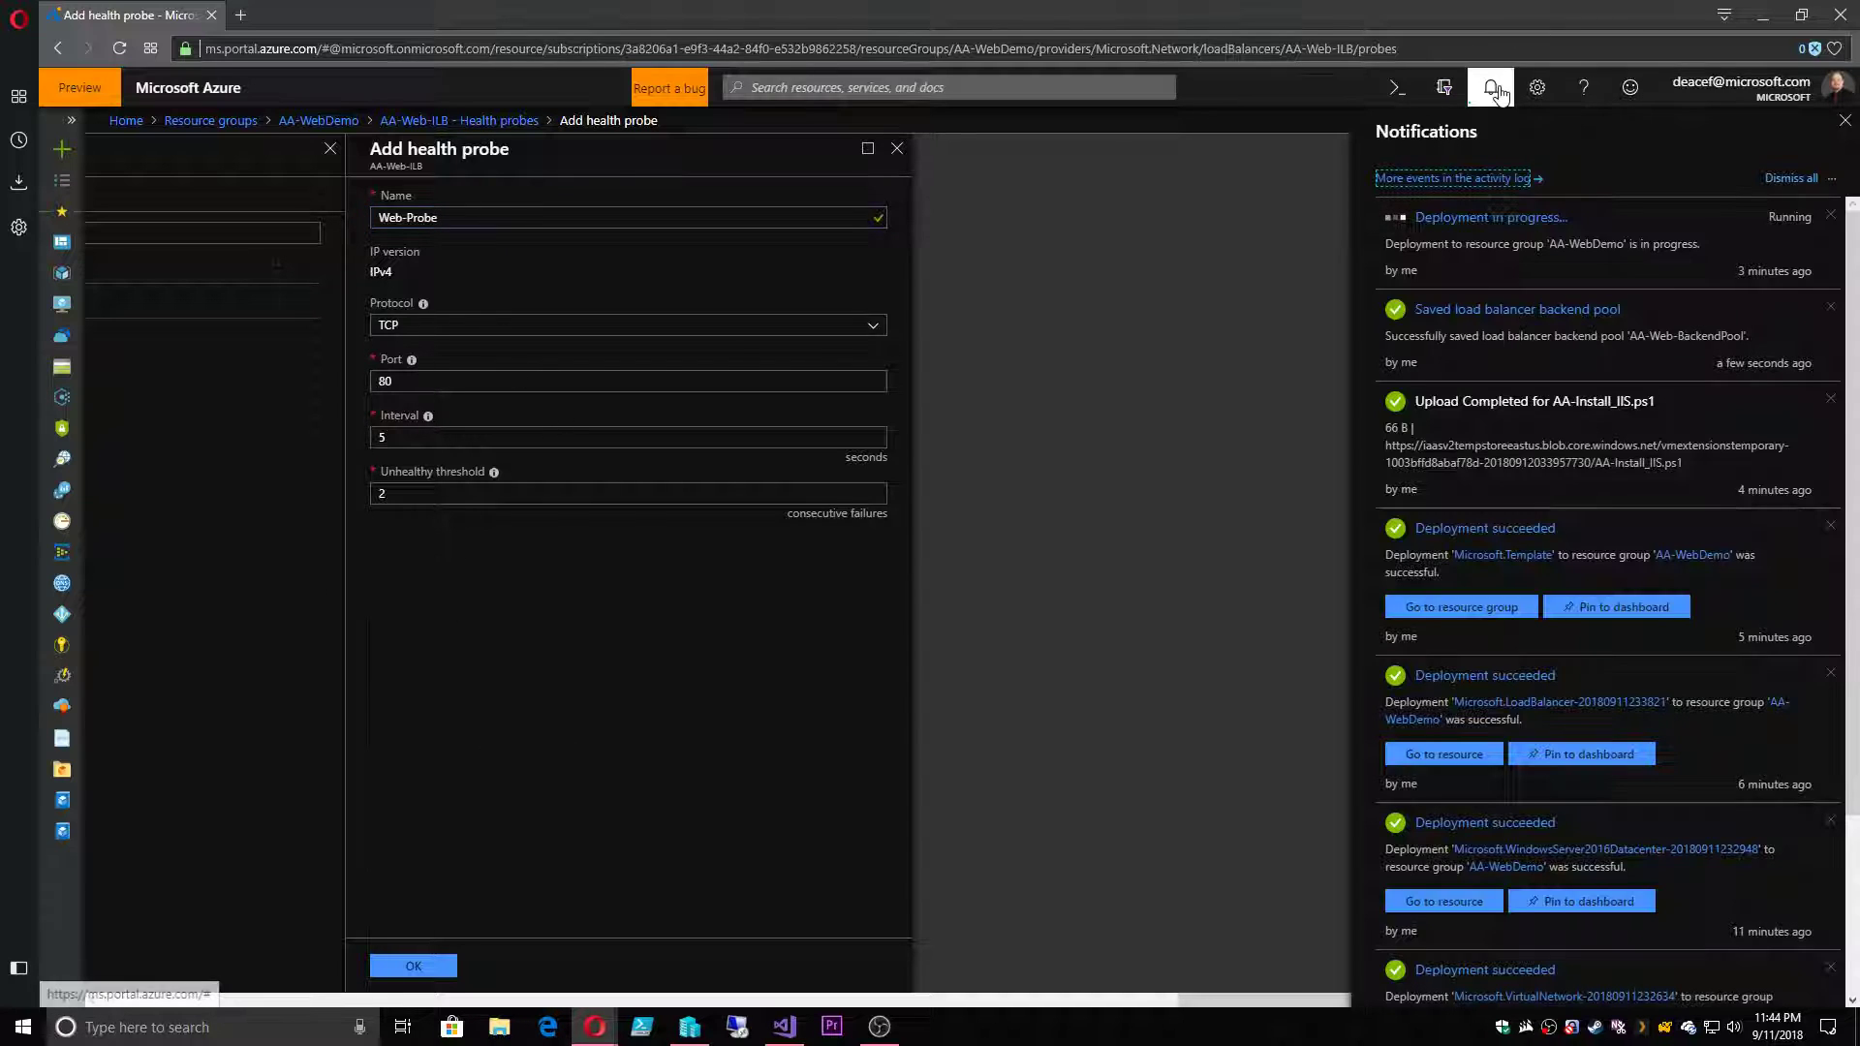
pyautogui.click(1493, 88)
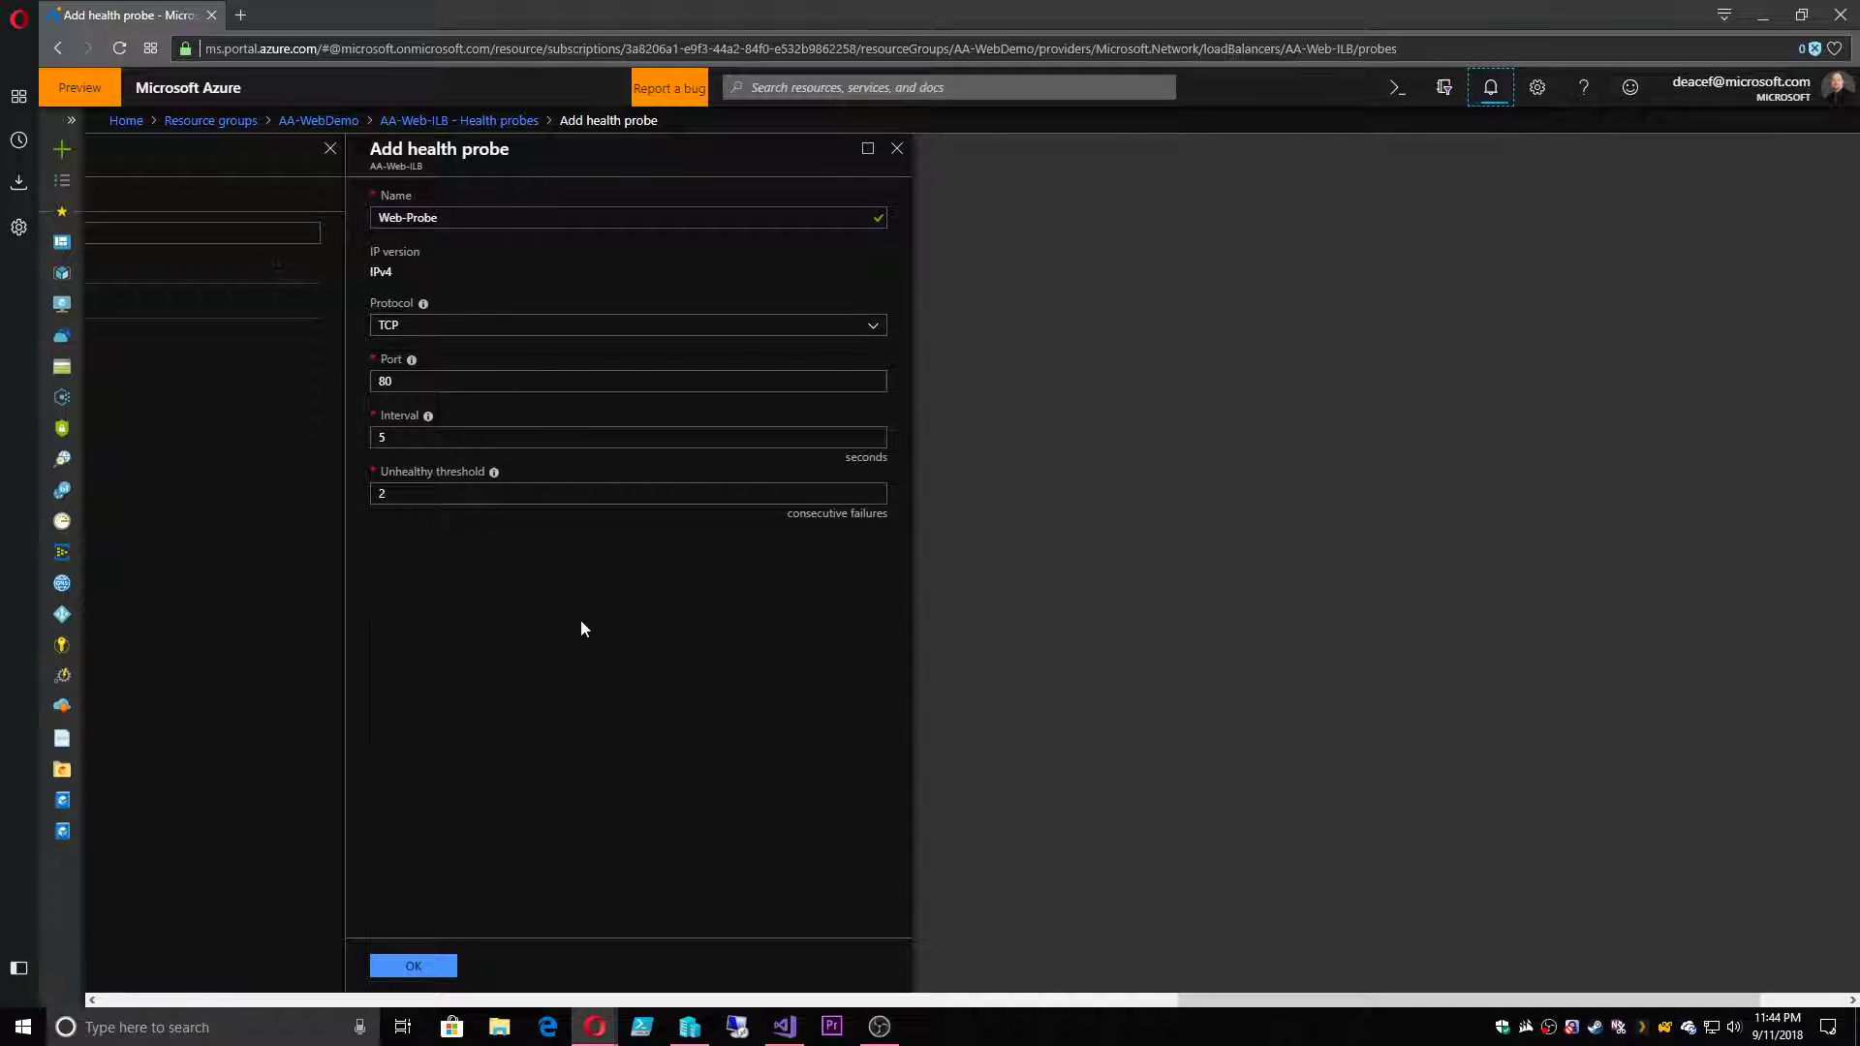
pyautogui.click(412, 967)
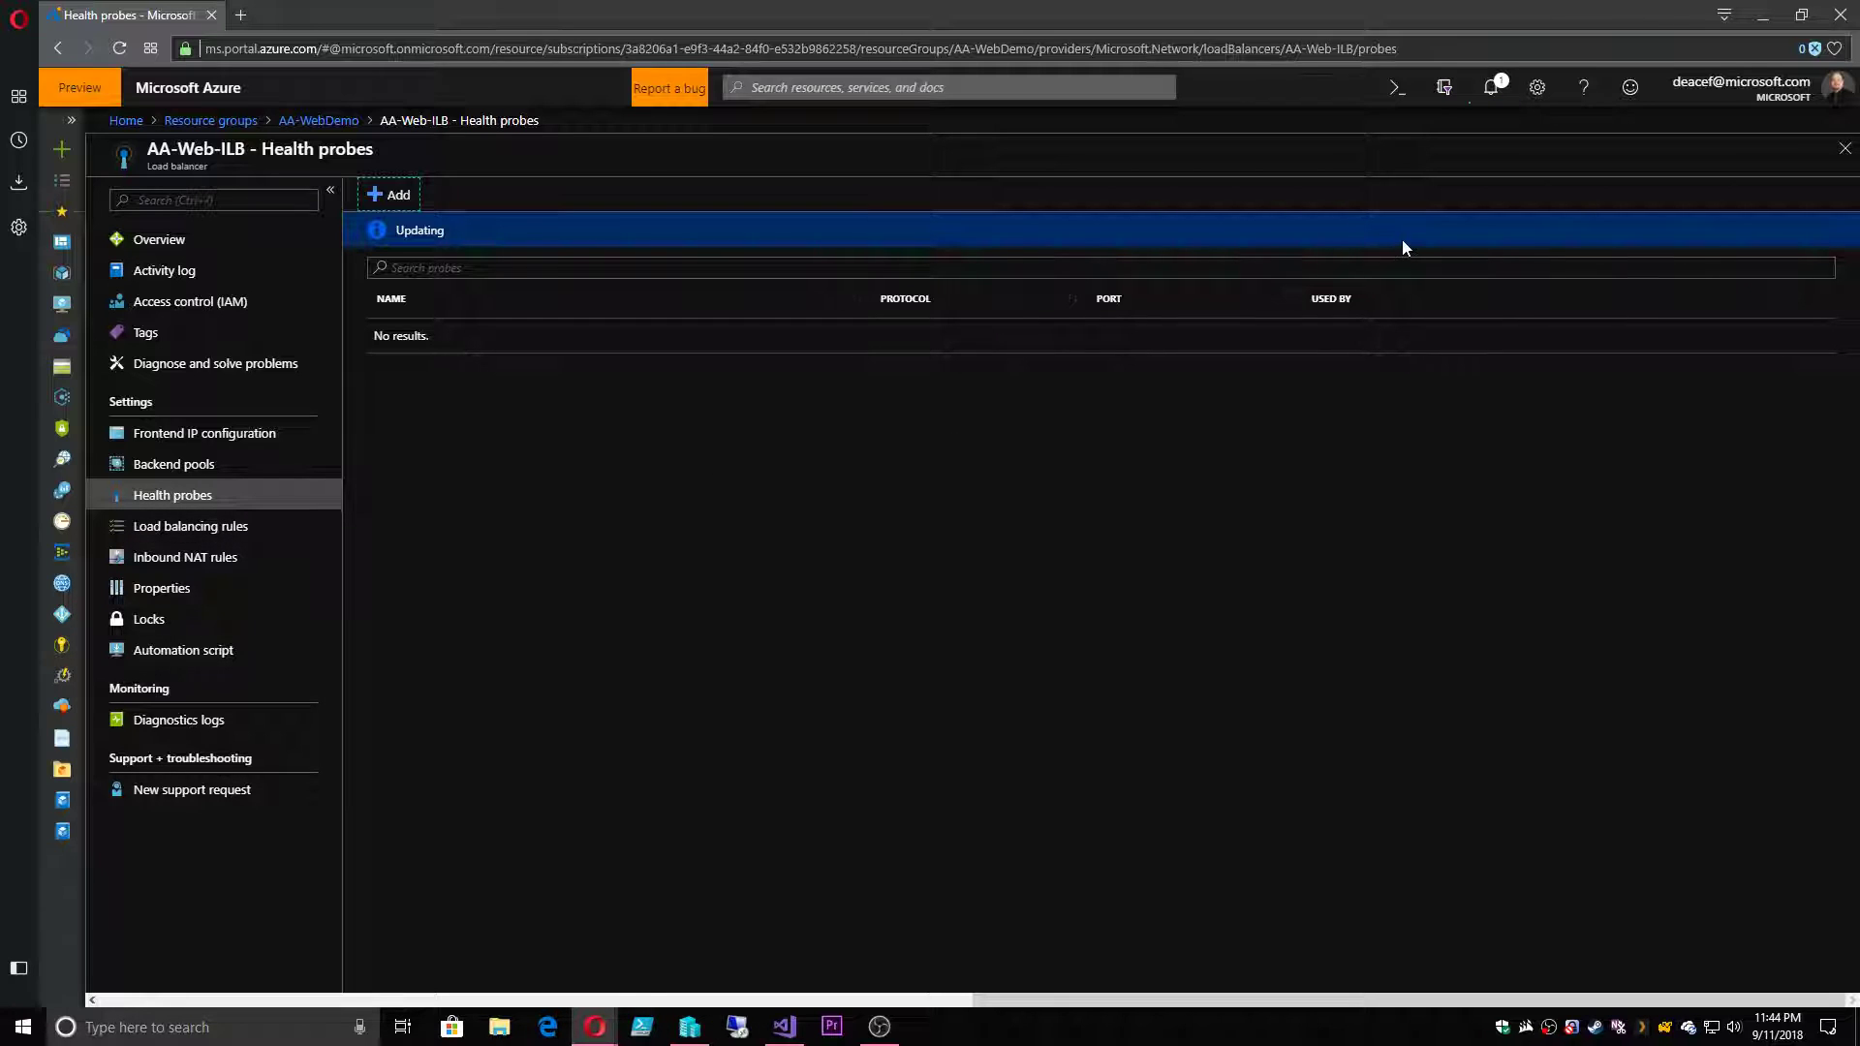
# - Check the progress of the running operations in the notifications and dismiss the completed ones
pyautogui.click(1493, 97)
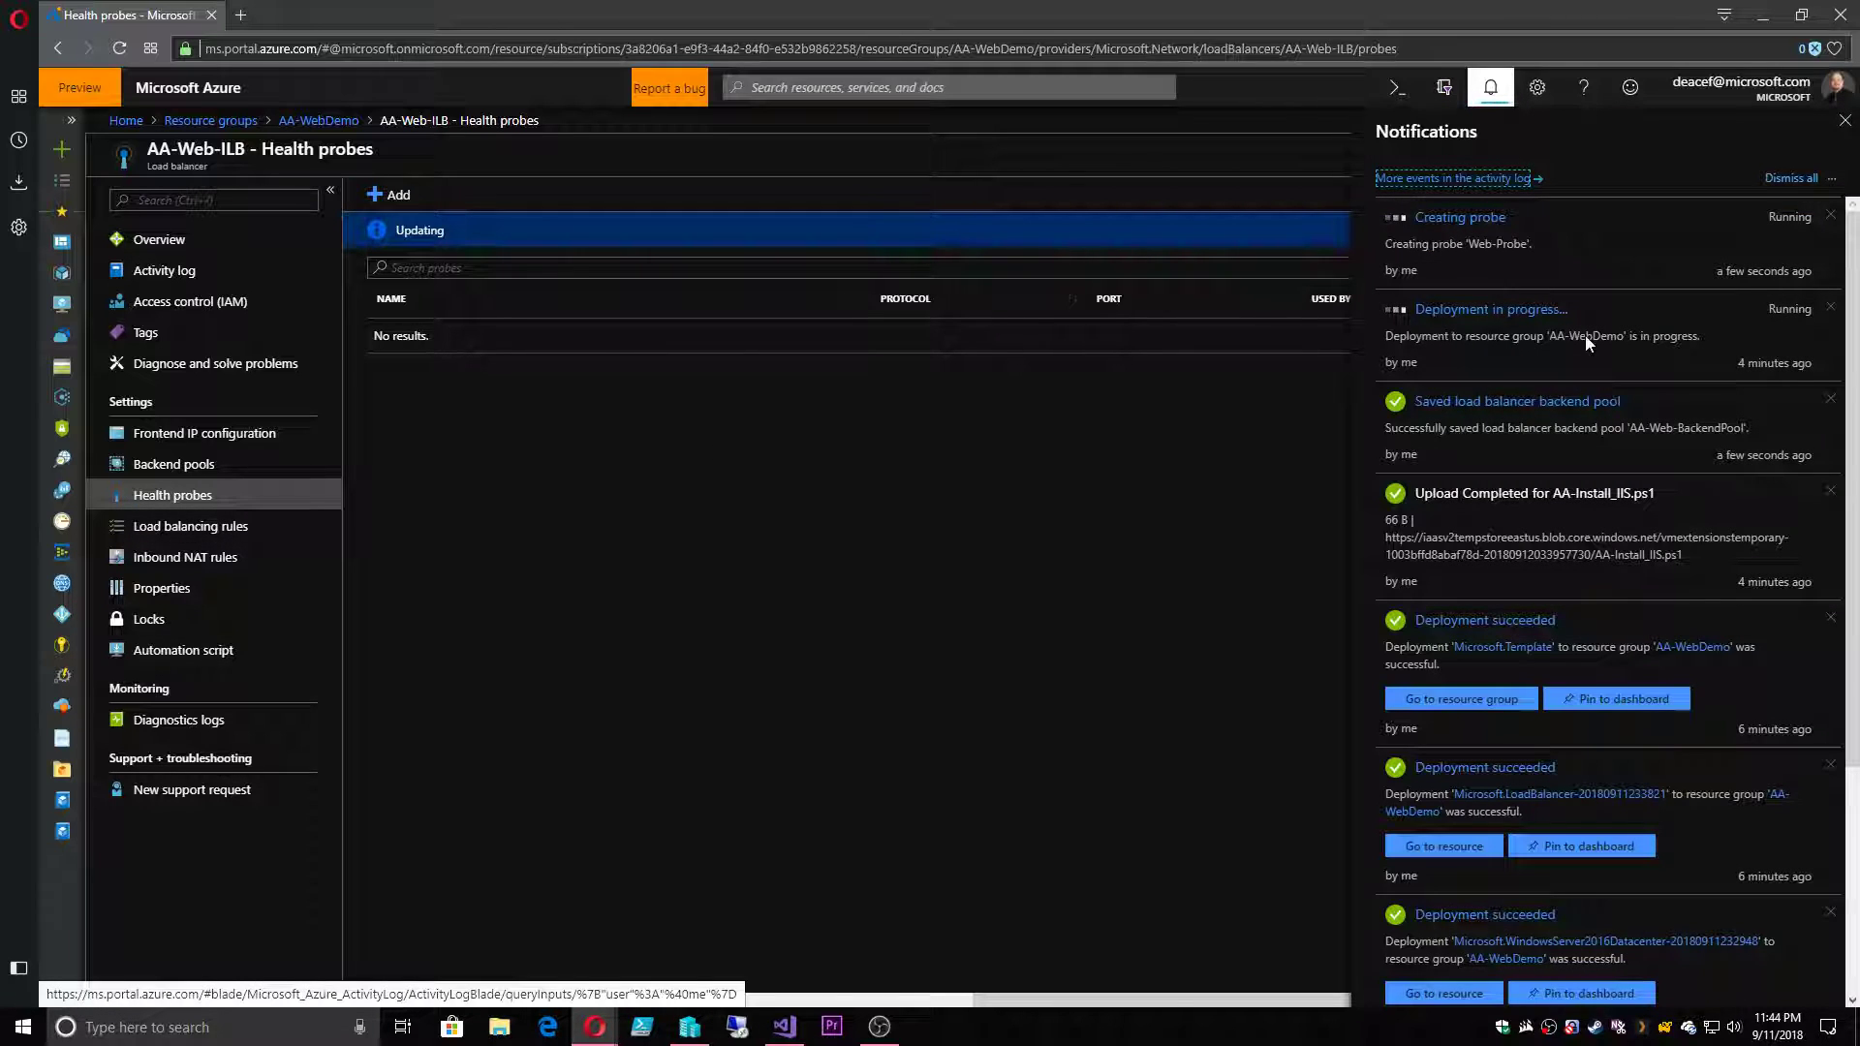
pyautogui.click(1832, 179)
pyautogui.click(1802, 236)
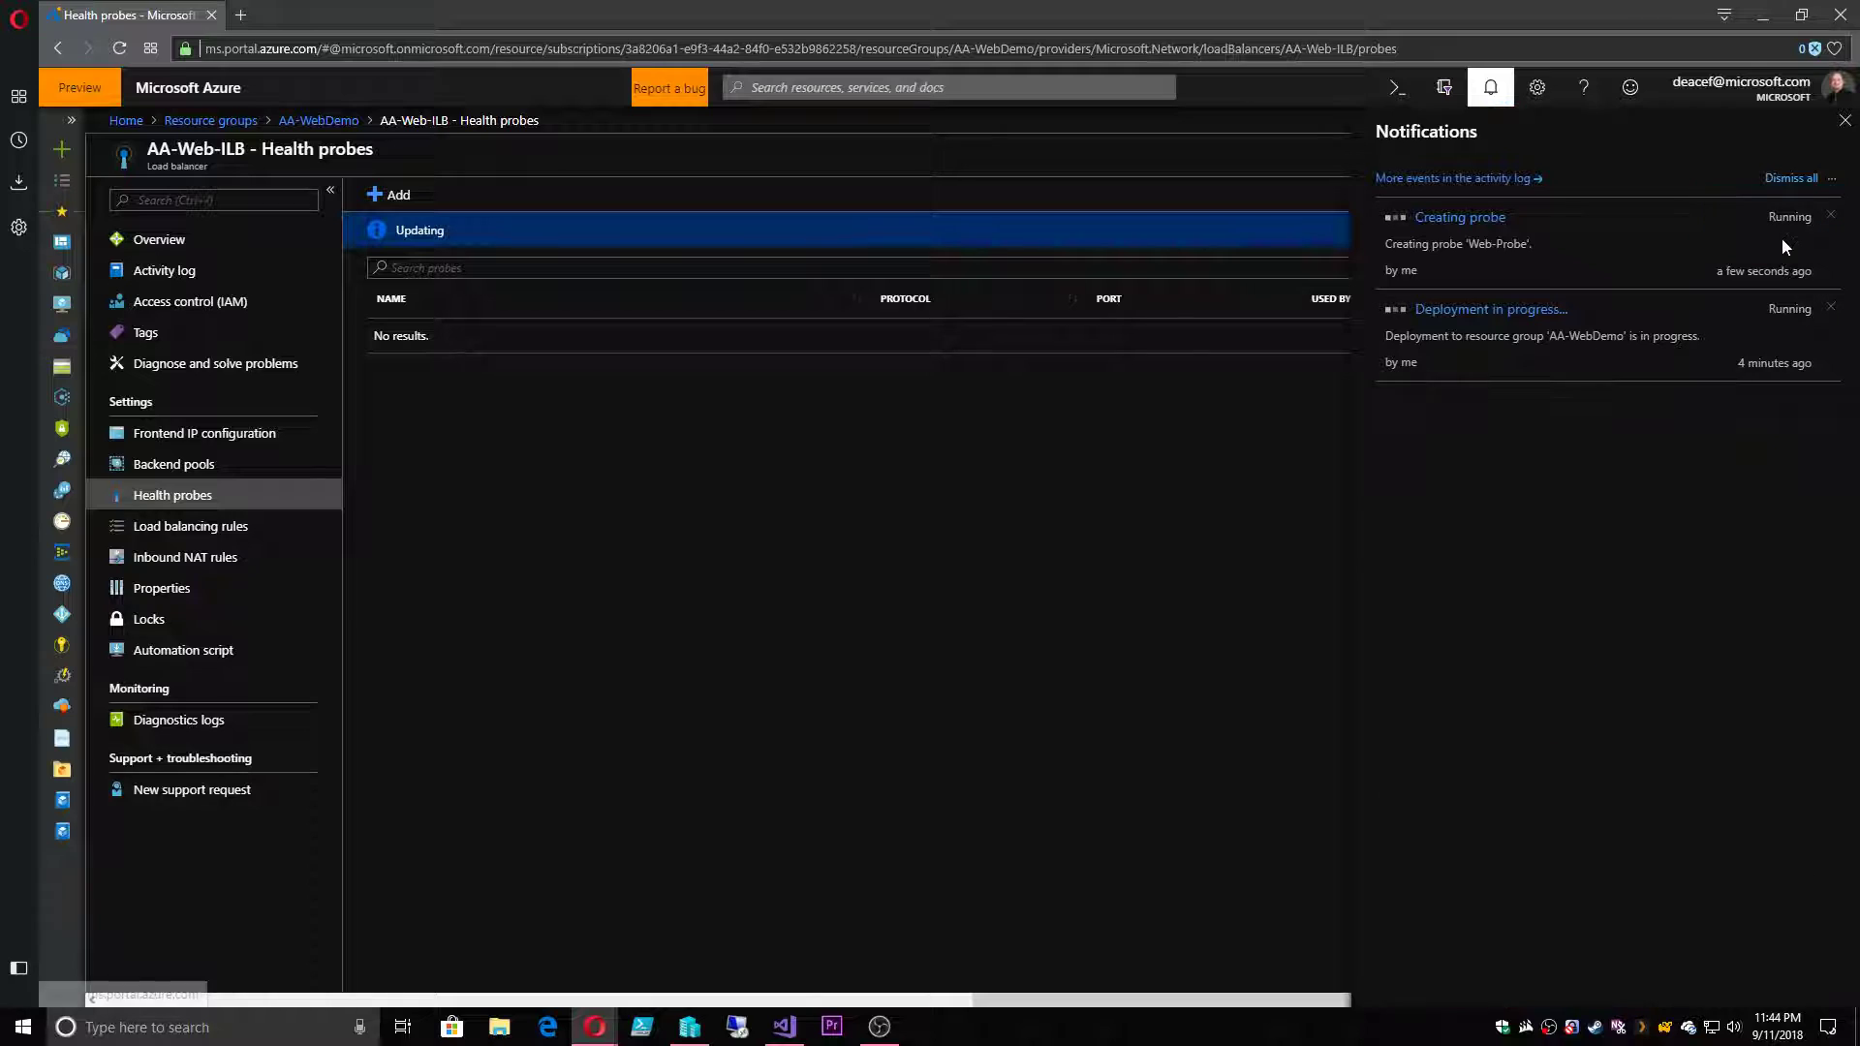
pyautogui.click(1492, 95)
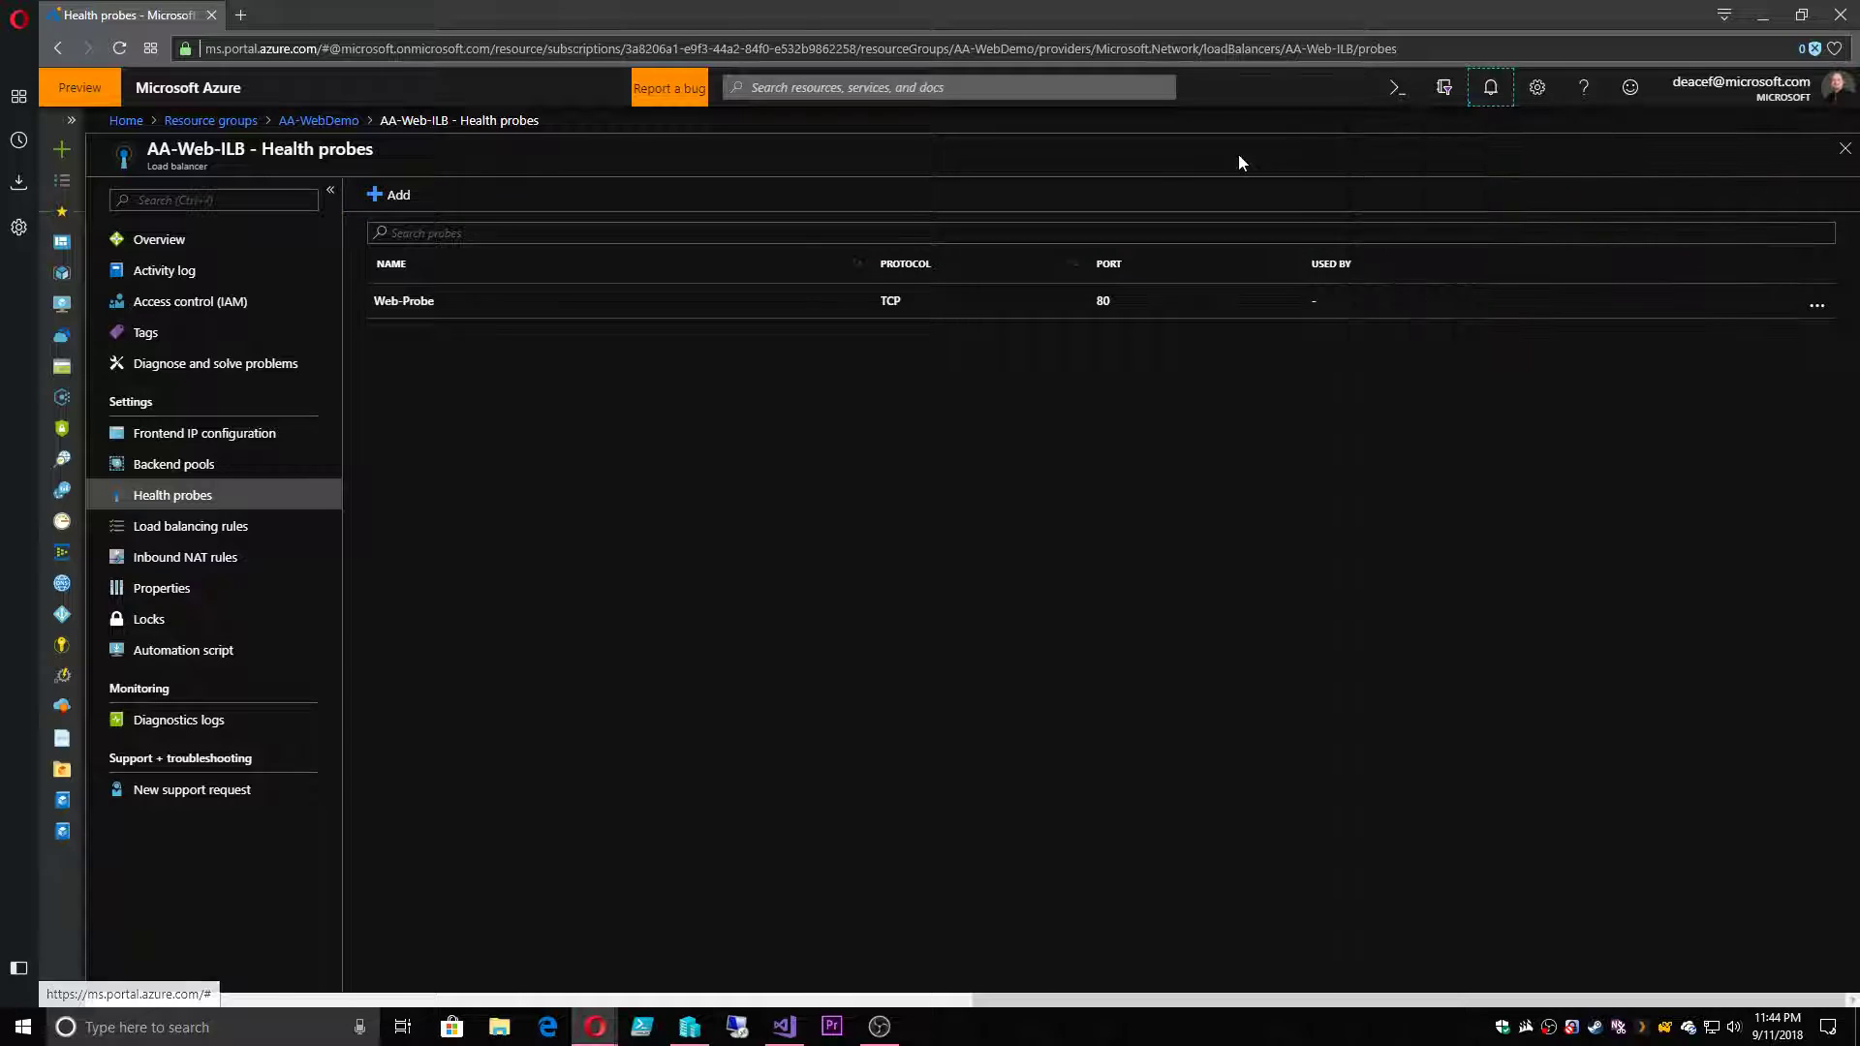
# - Add the load balancing rule Web-Rule1 for TCP port 80 to backend port 80, using AA-Web-BackendPool and Web-Probe without session persistence
pyautogui.click(198, 526)
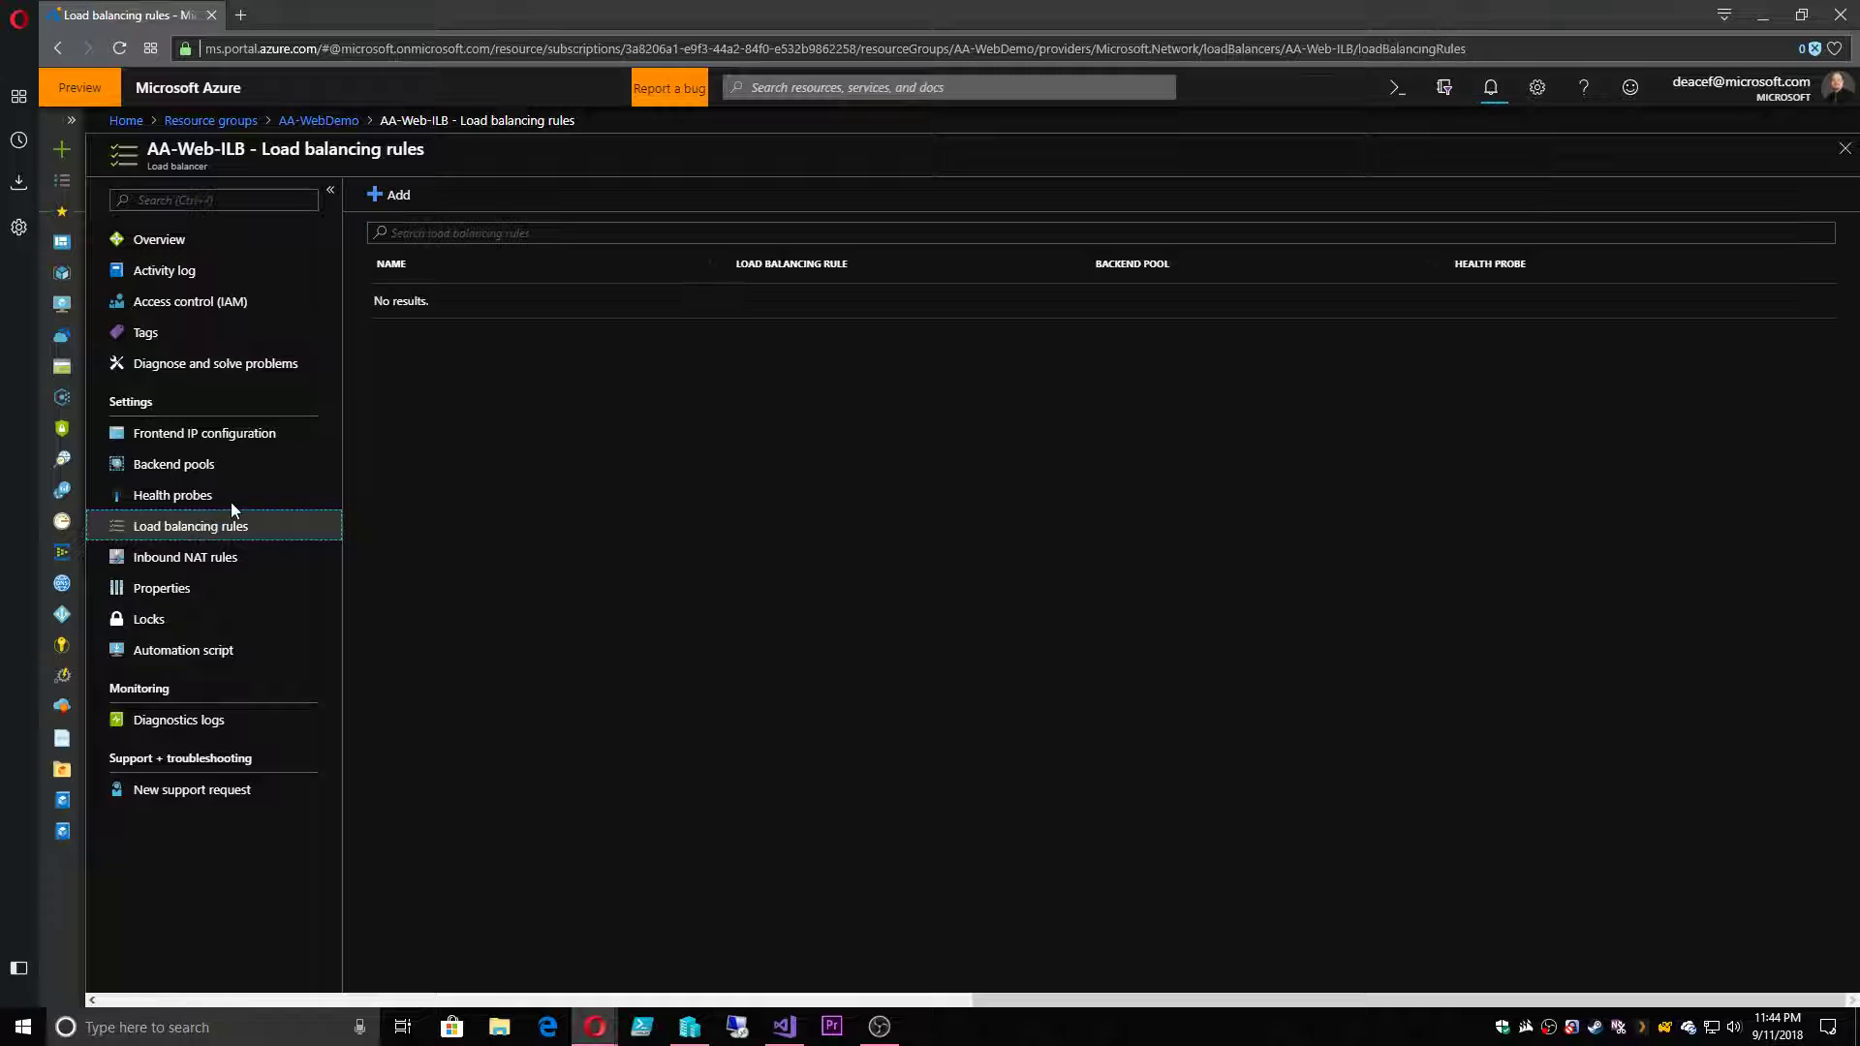
pyautogui.click(398, 197)
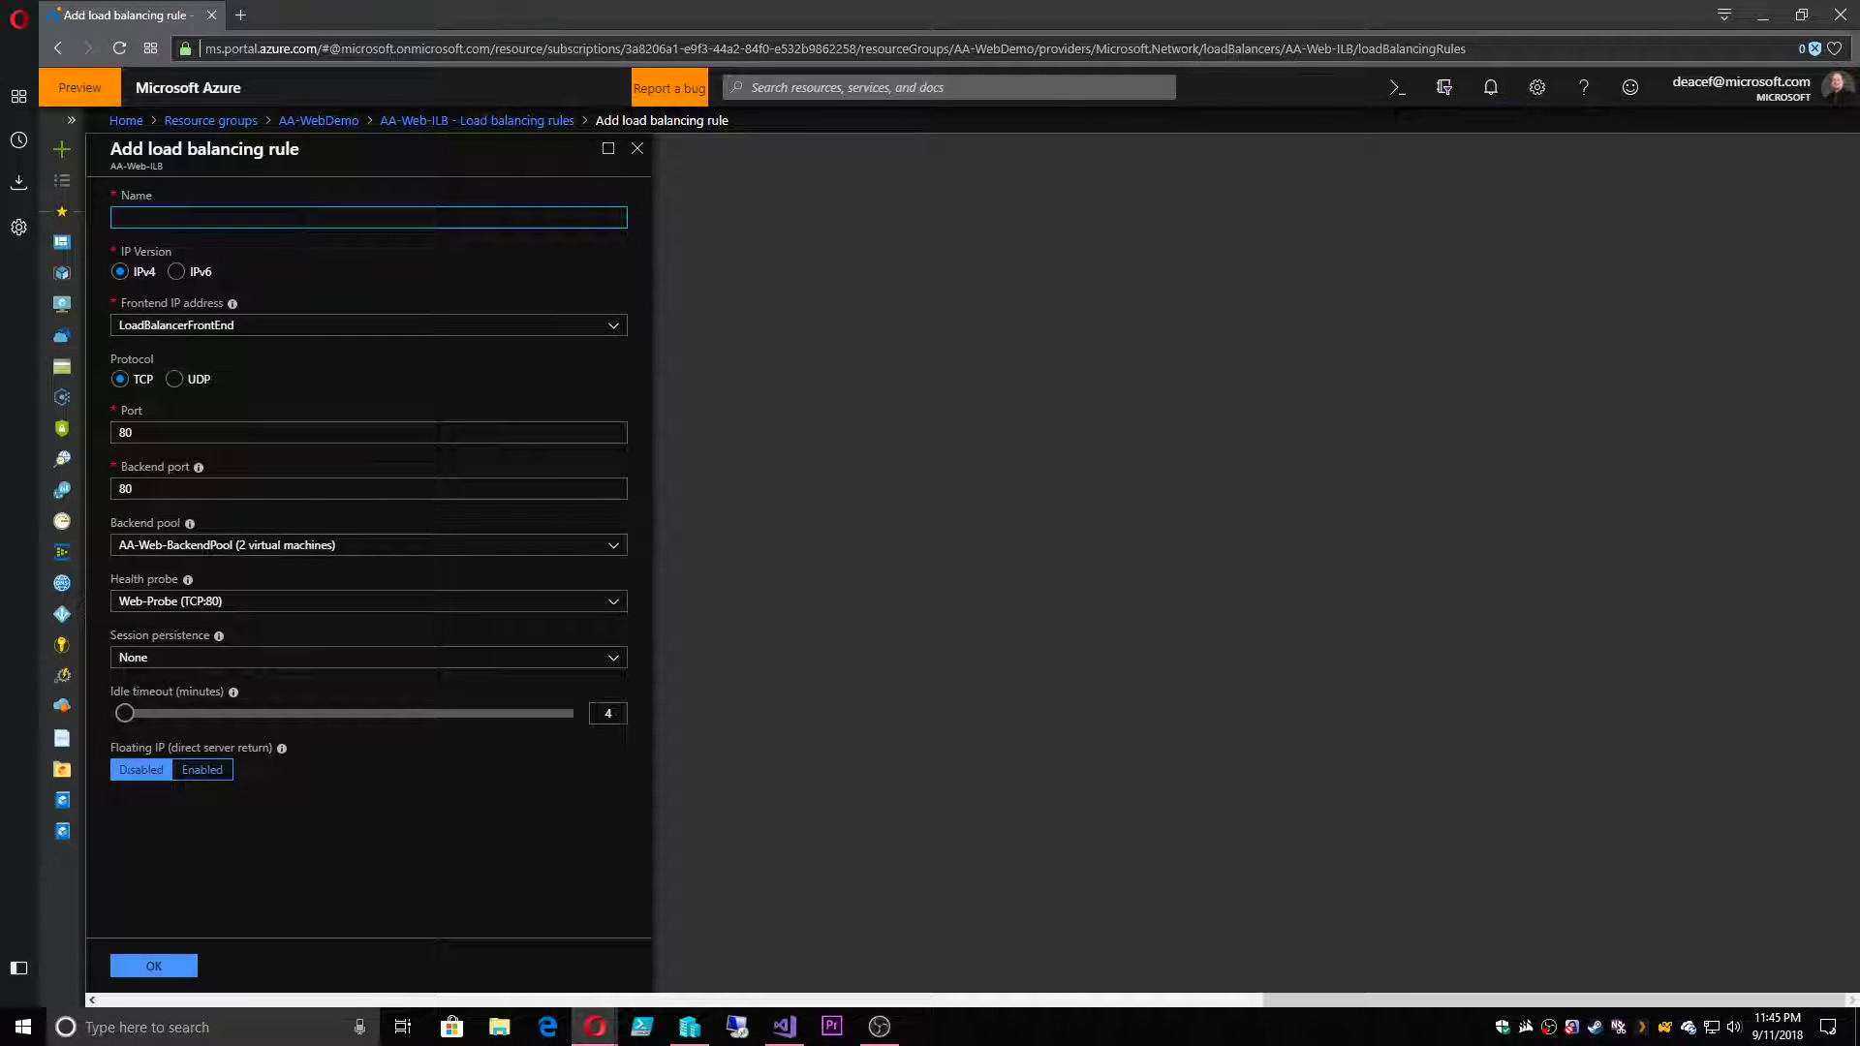
pyautogui.write('Web-Rule1')
pyautogui.click(241, 335)
pyautogui.click(242, 335)
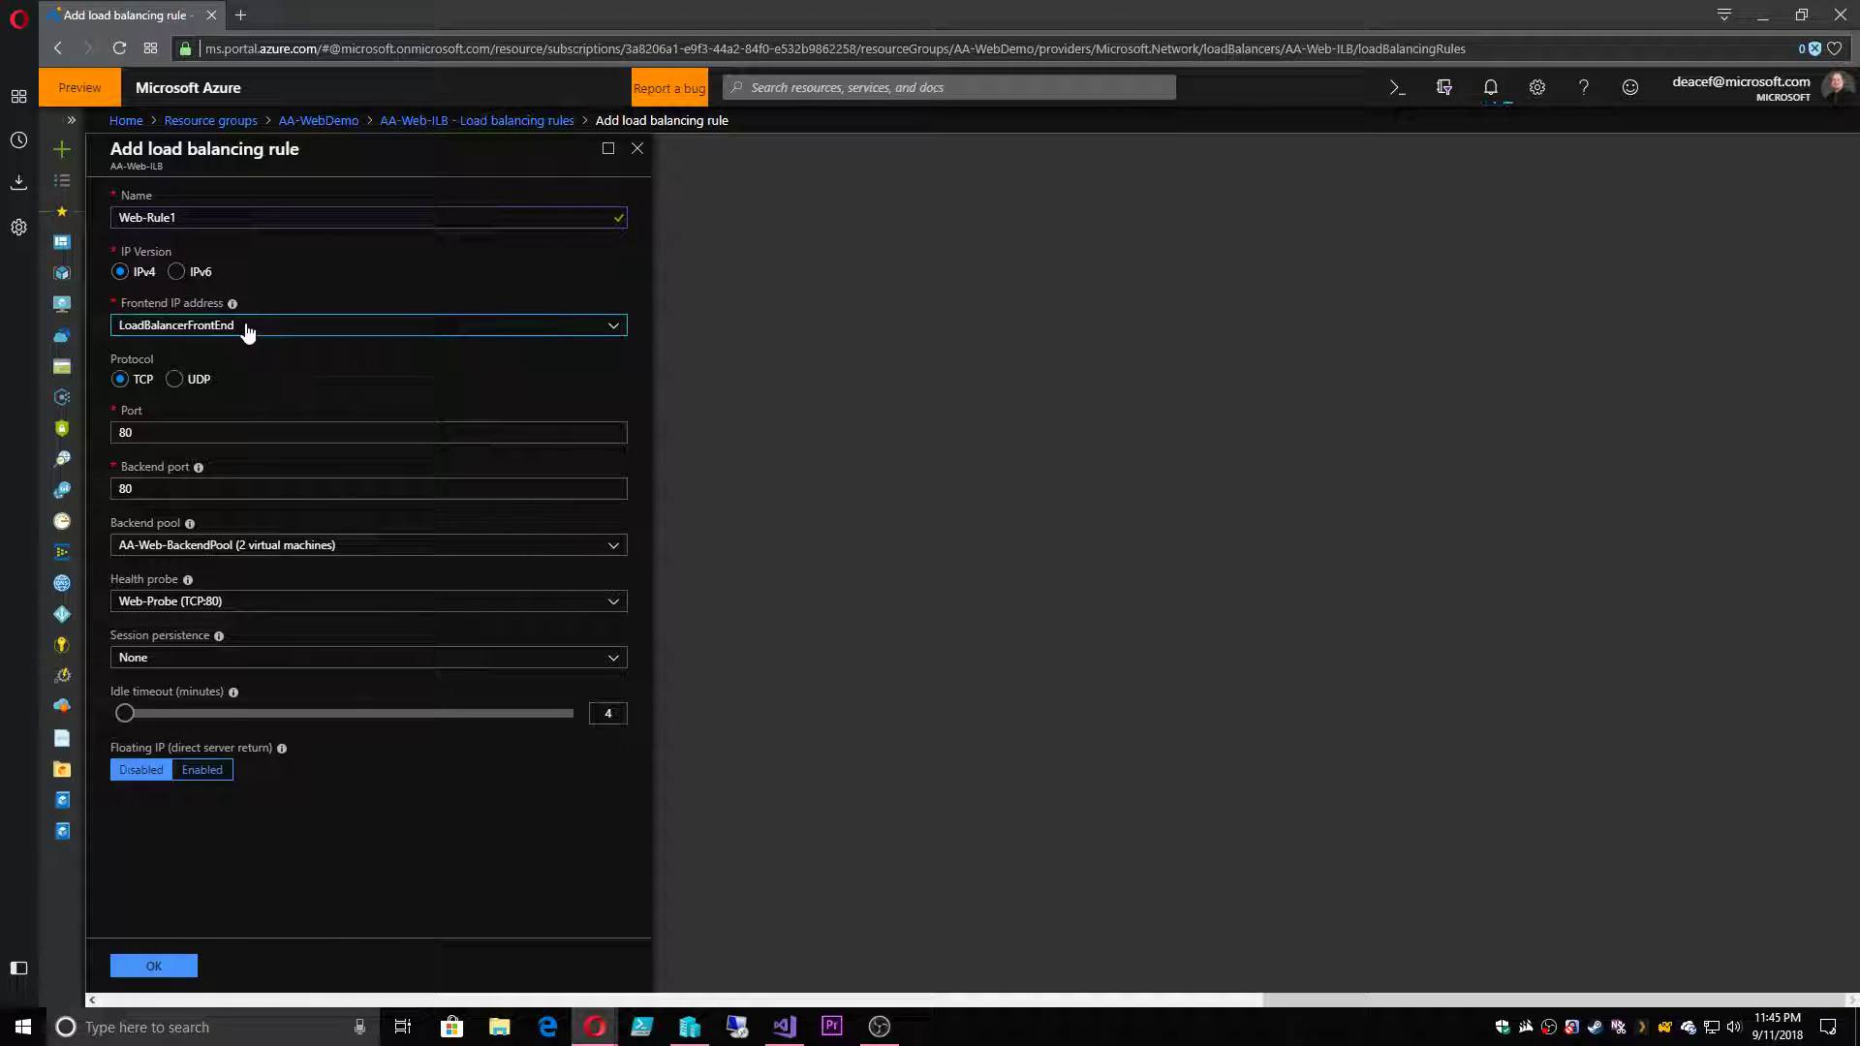
pyautogui.moveTo(135, 432); pyautogui.dragTo(104, 435)
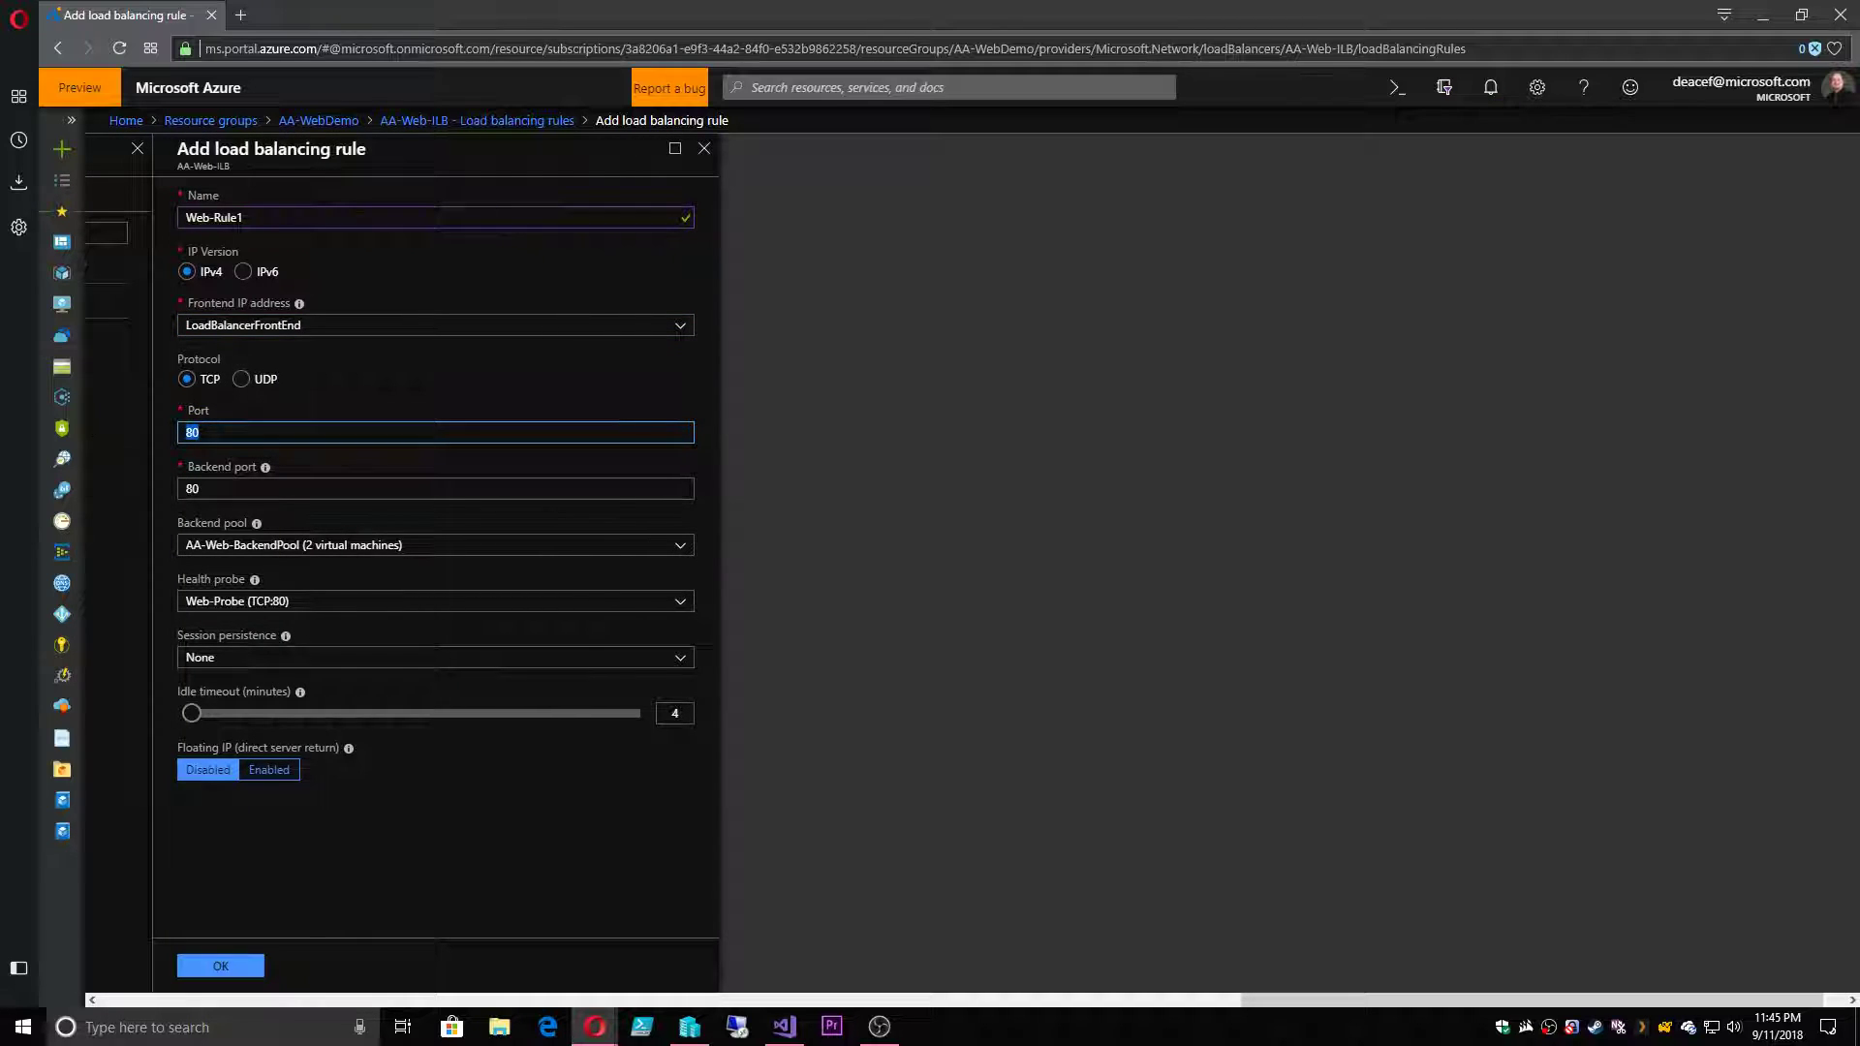
pyautogui.moveTo(208, 489); pyautogui.dragTo(163, 492)
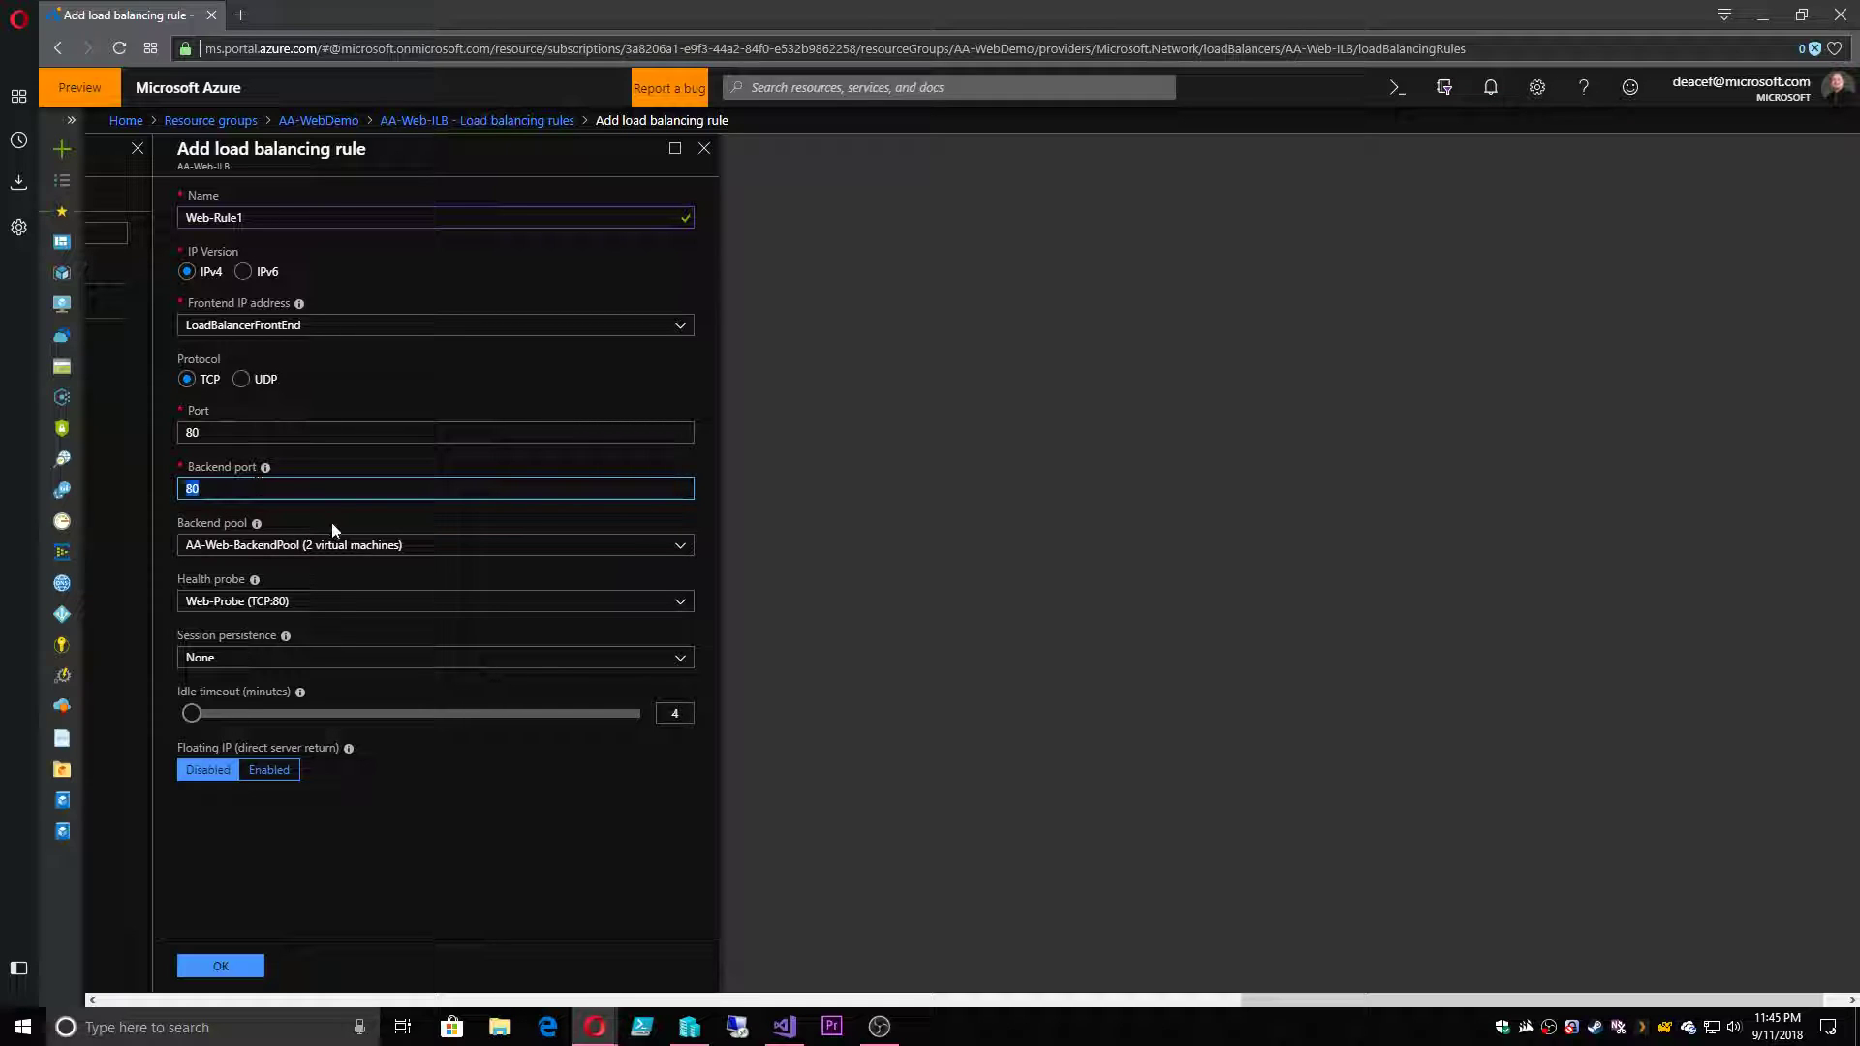
pyautogui.click(307, 545)
pyautogui.click(307, 548)
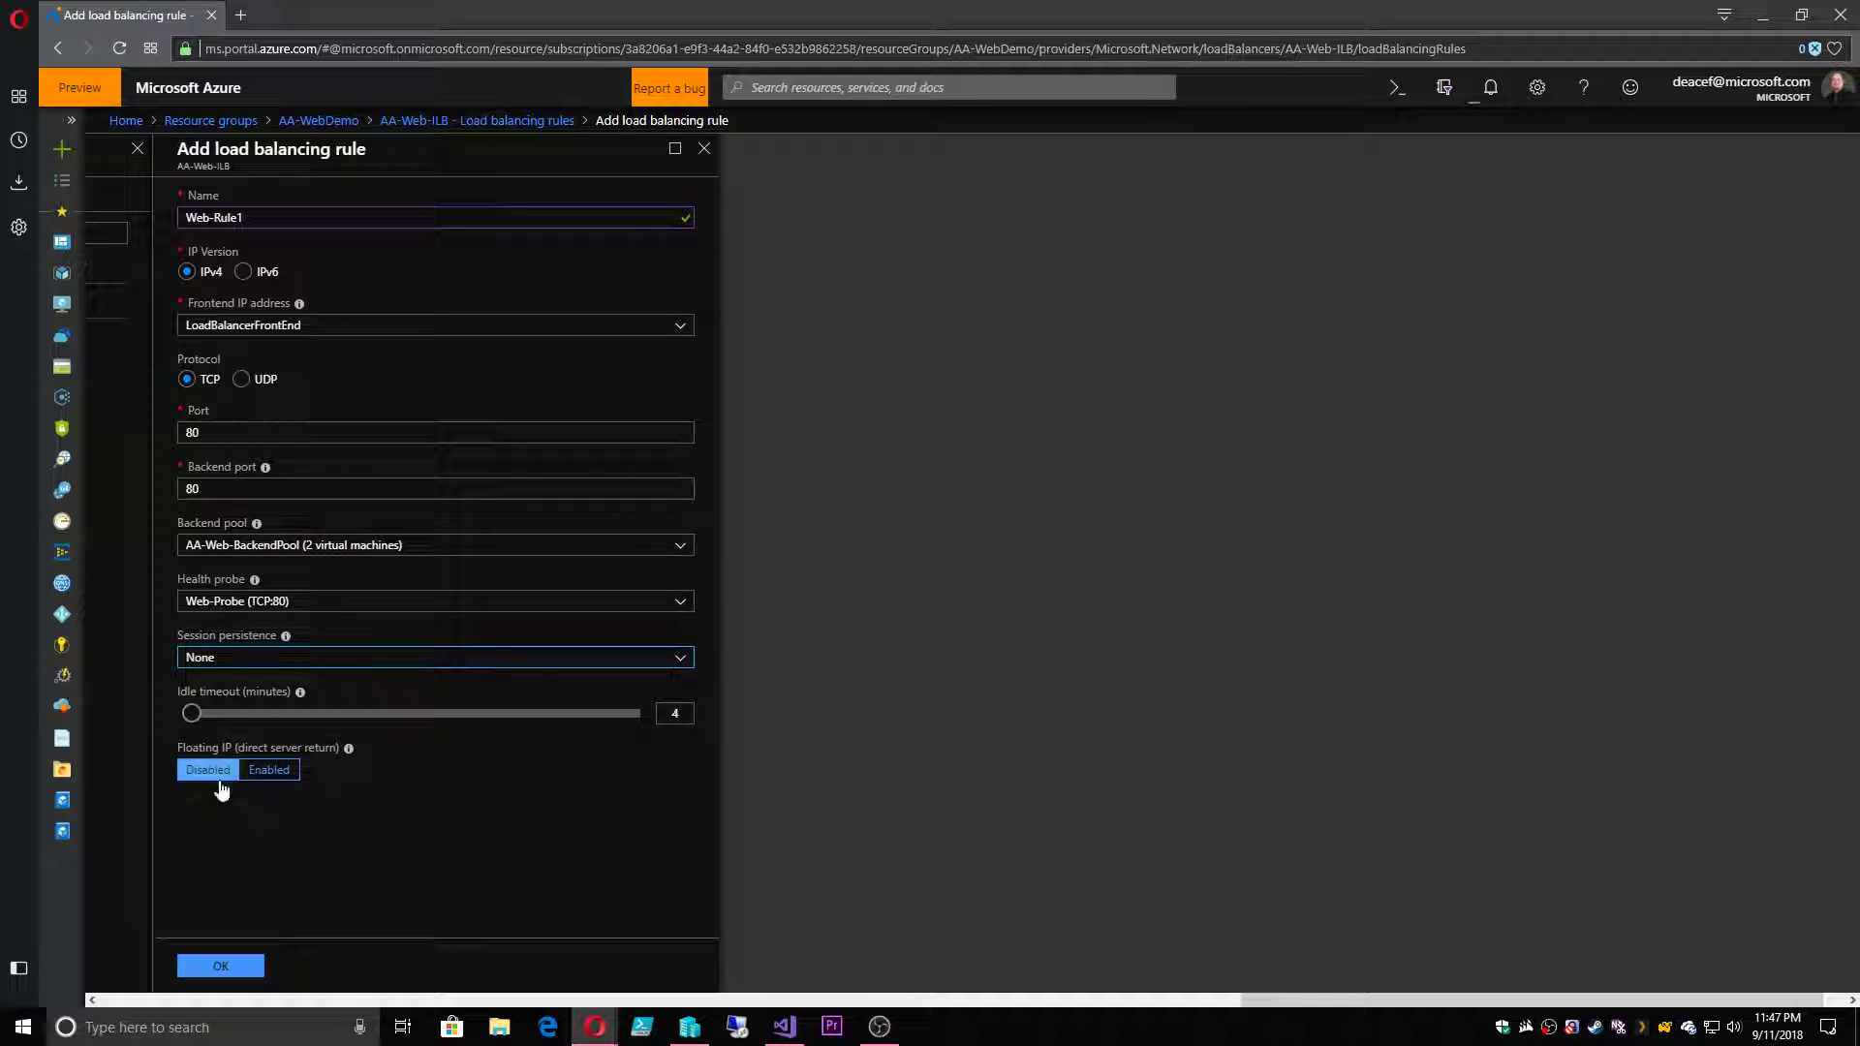
pyautogui.click(221, 966)
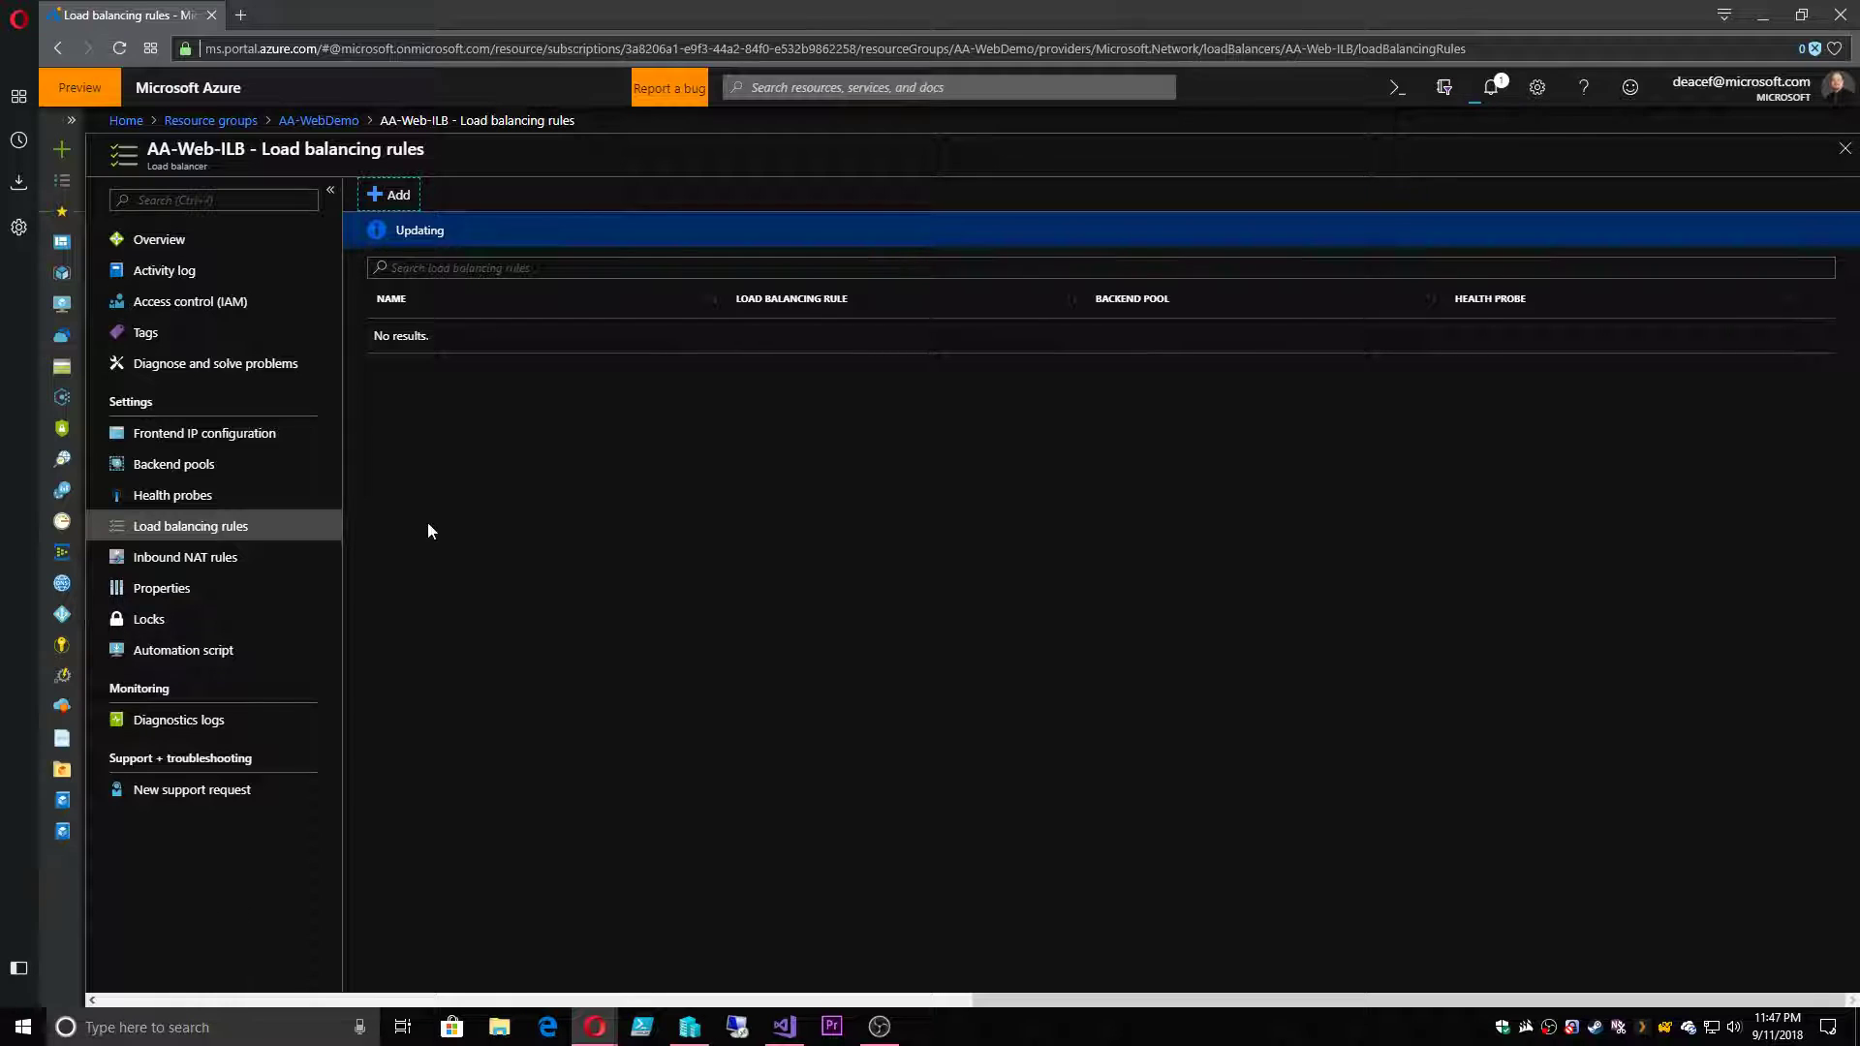
# - View WebVM0's overview from the AA-WebDemo resource group and return to the group
pyautogui.click(317, 120)
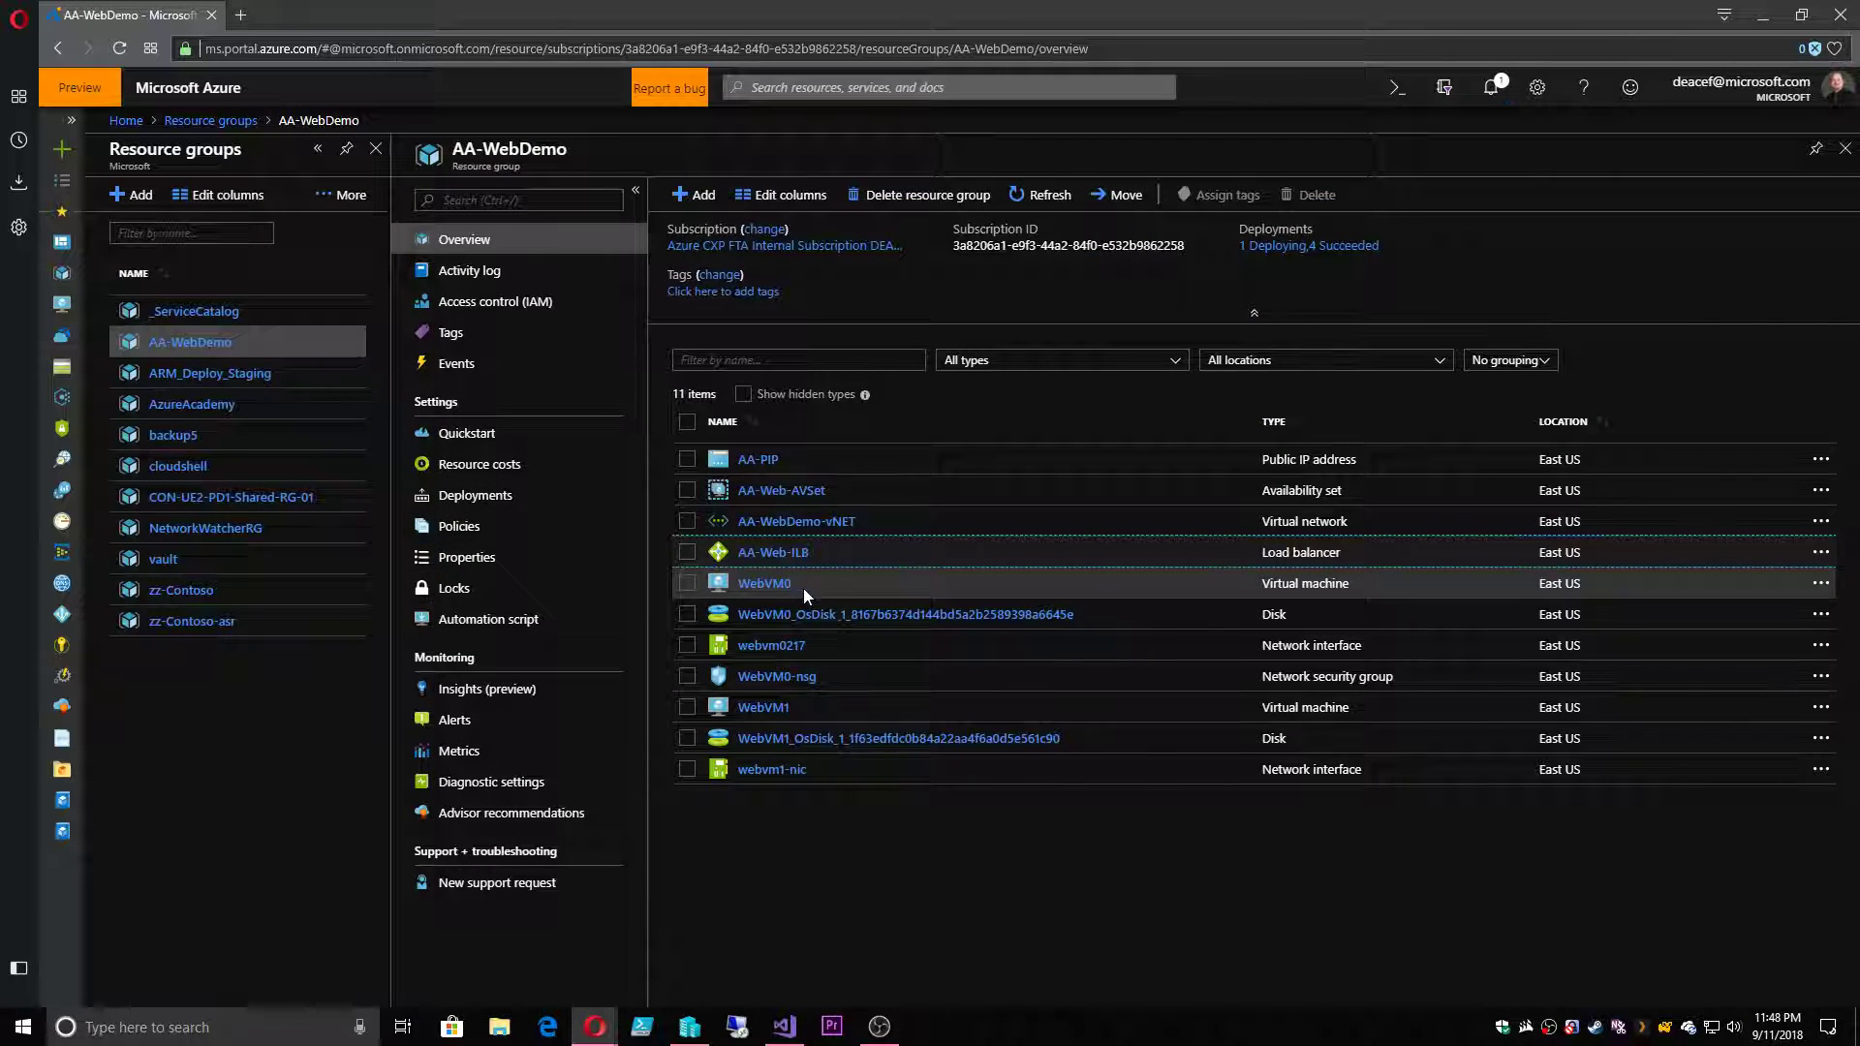
pyautogui.click(777, 584)
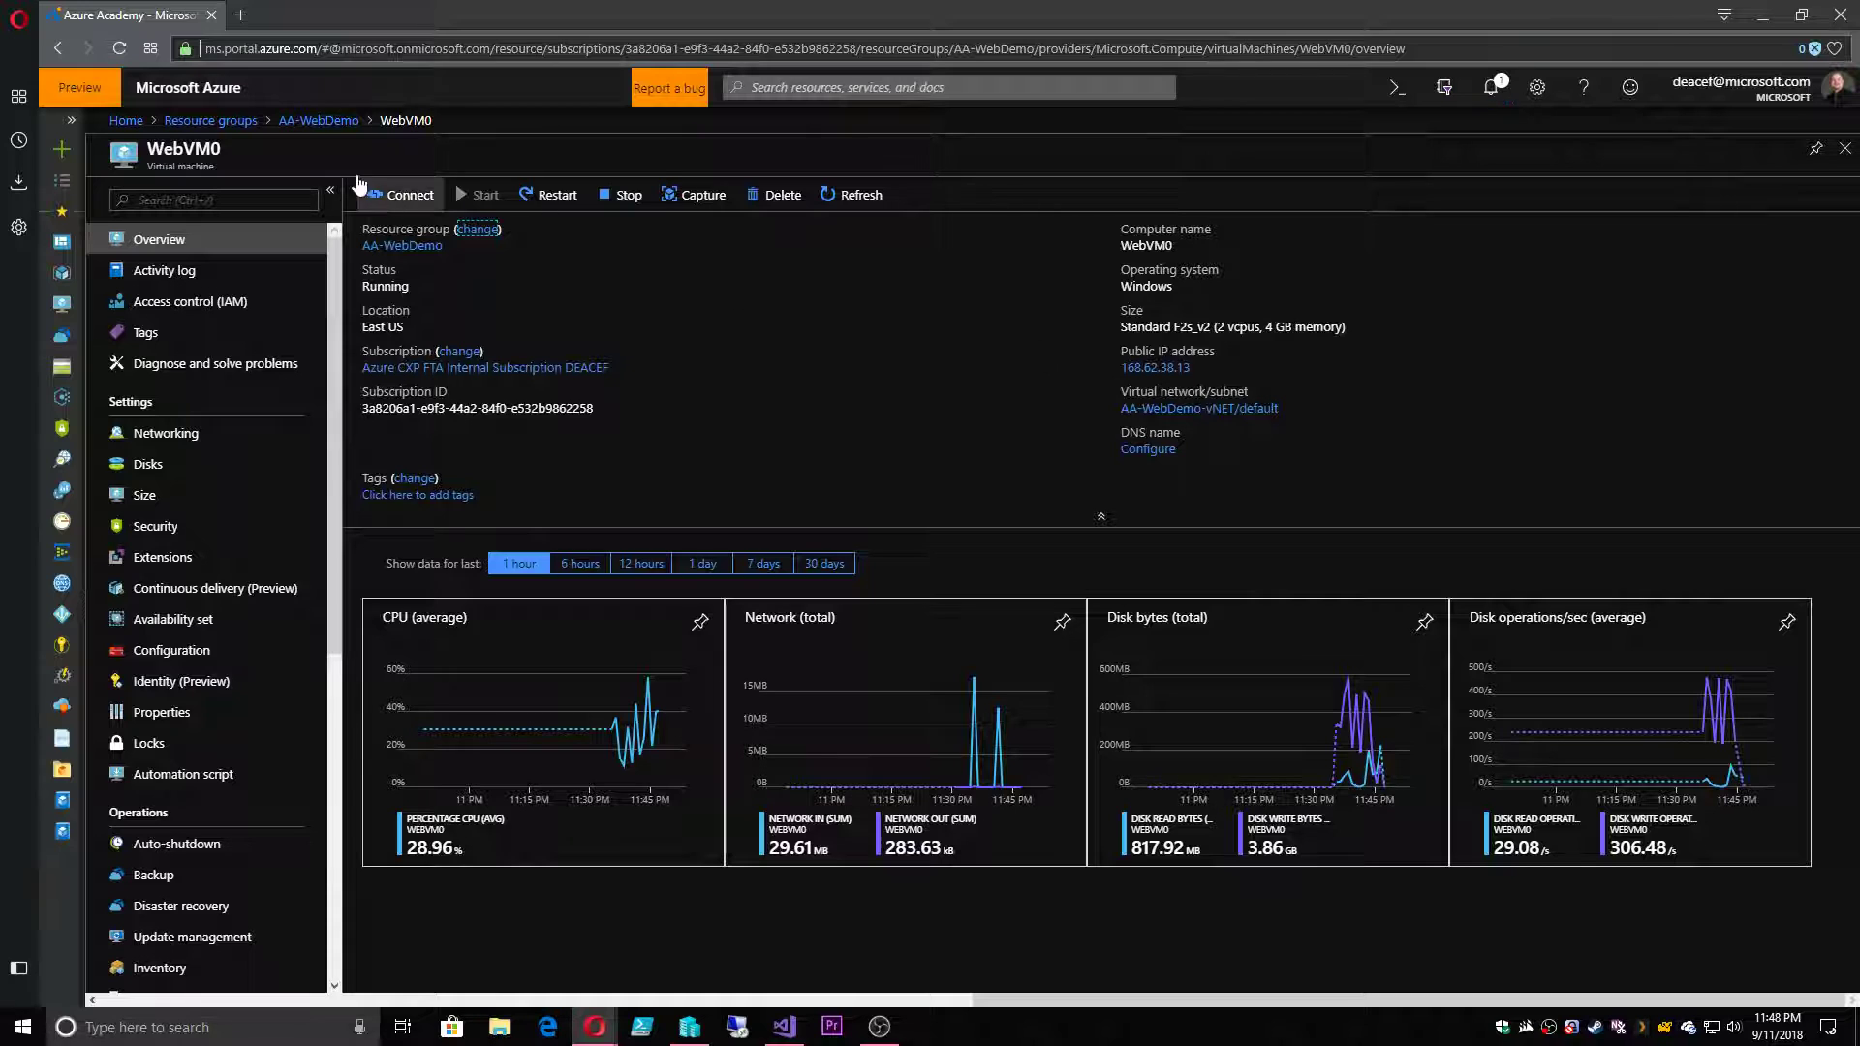
pyautogui.click(318, 120)
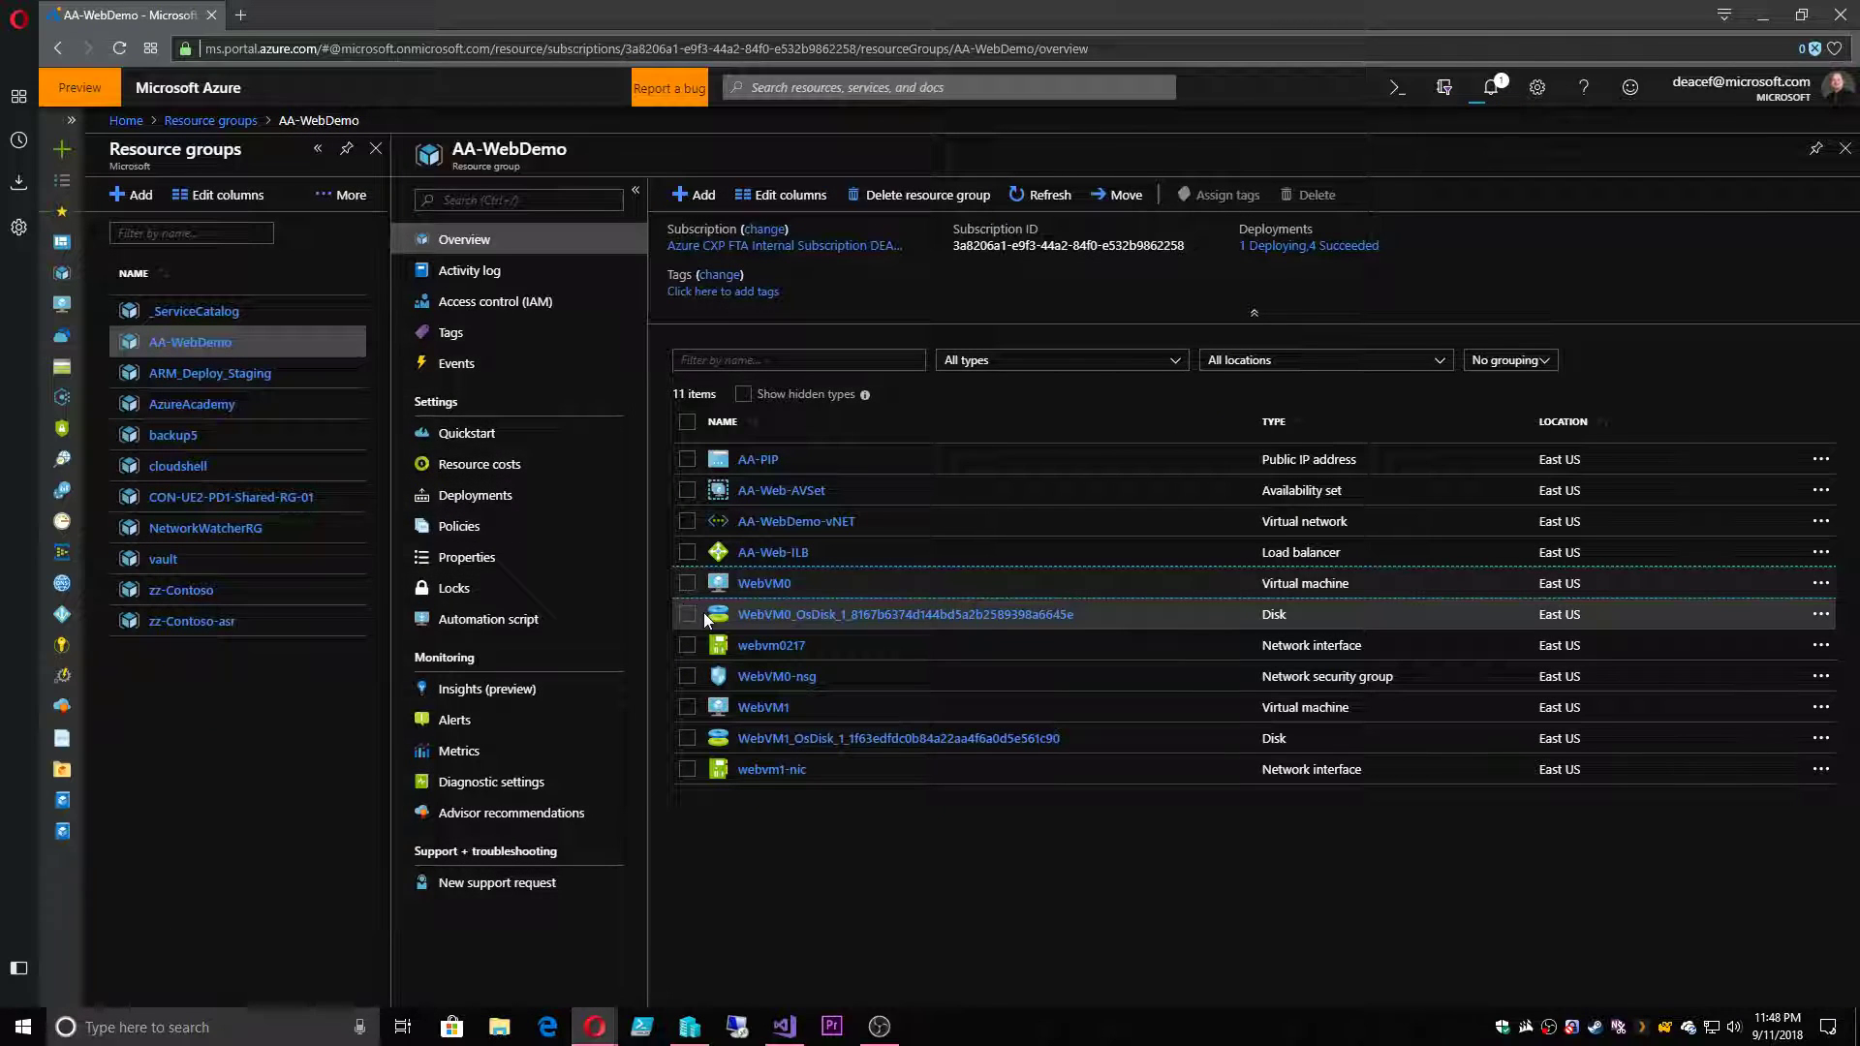
# - Review the backend pools and the frontend IP configuration of the AA-Web-ILB load balancer
pyautogui.click(772, 554)
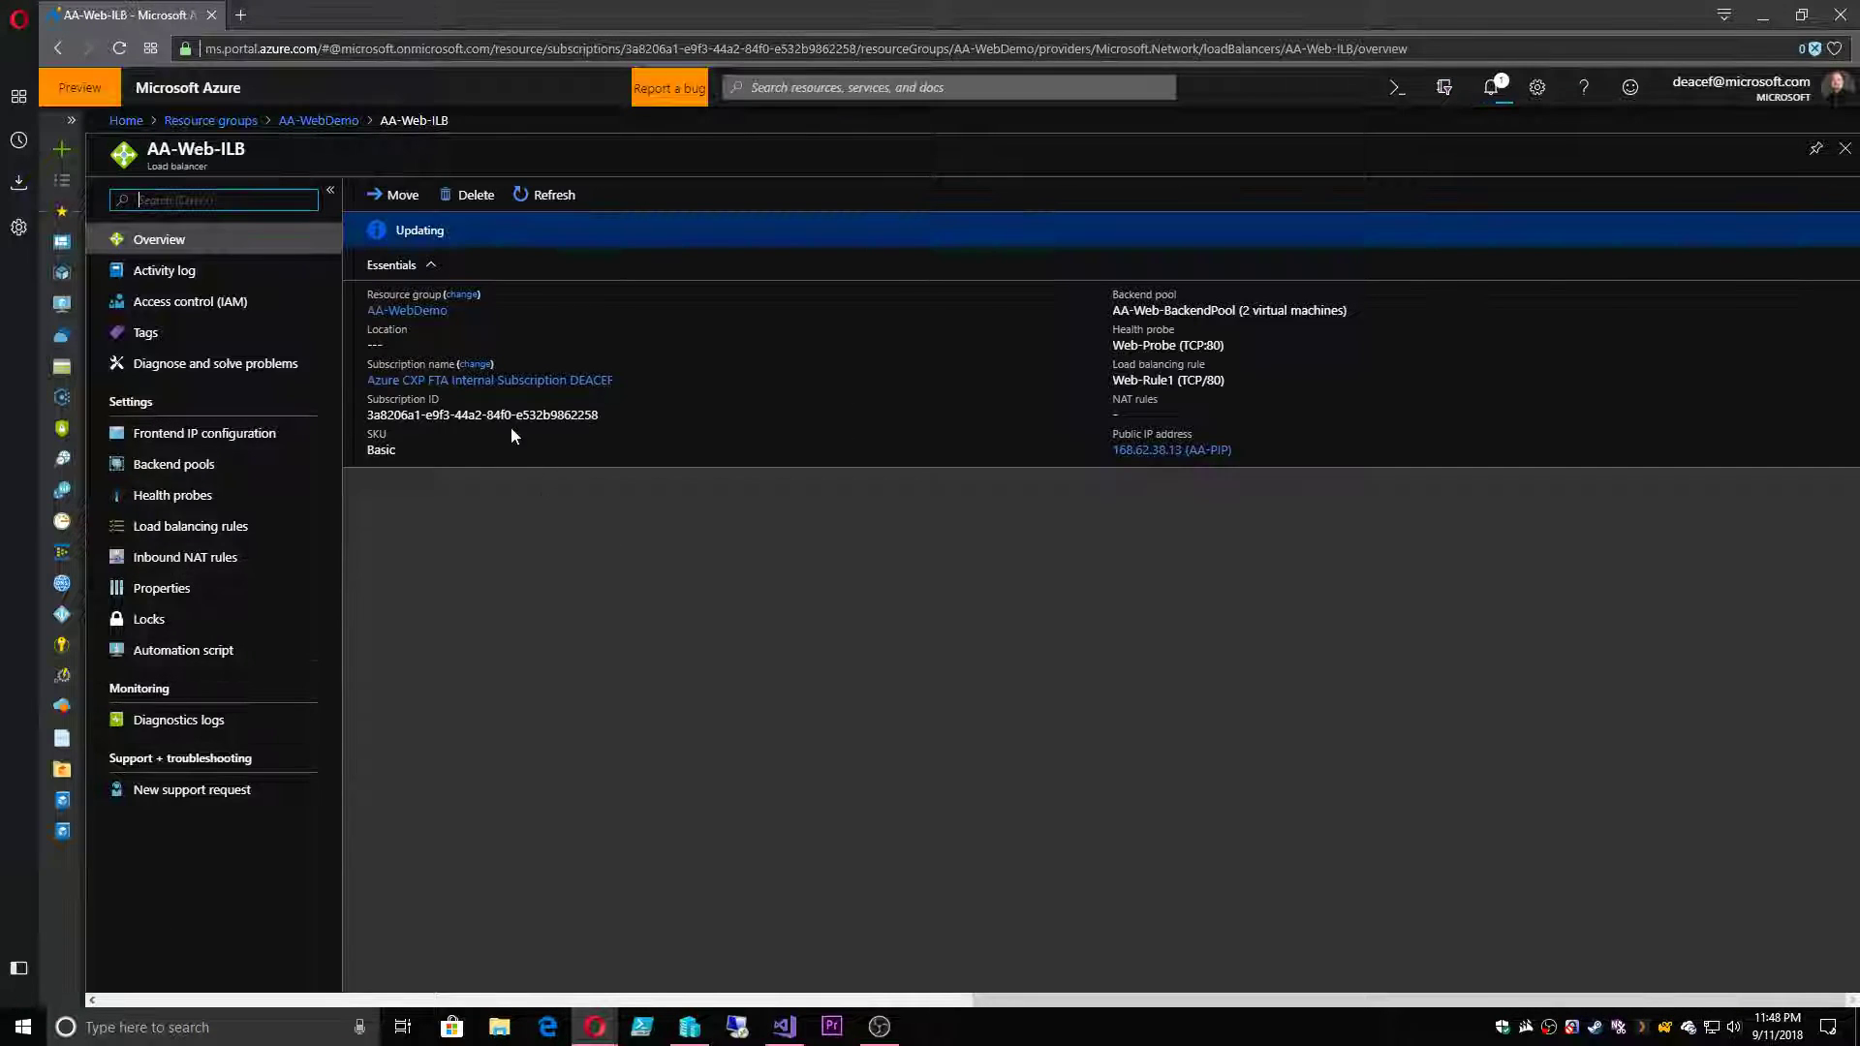
pyautogui.click(191, 467)
pyautogui.click(382, 336)
pyautogui.click(265, 427)
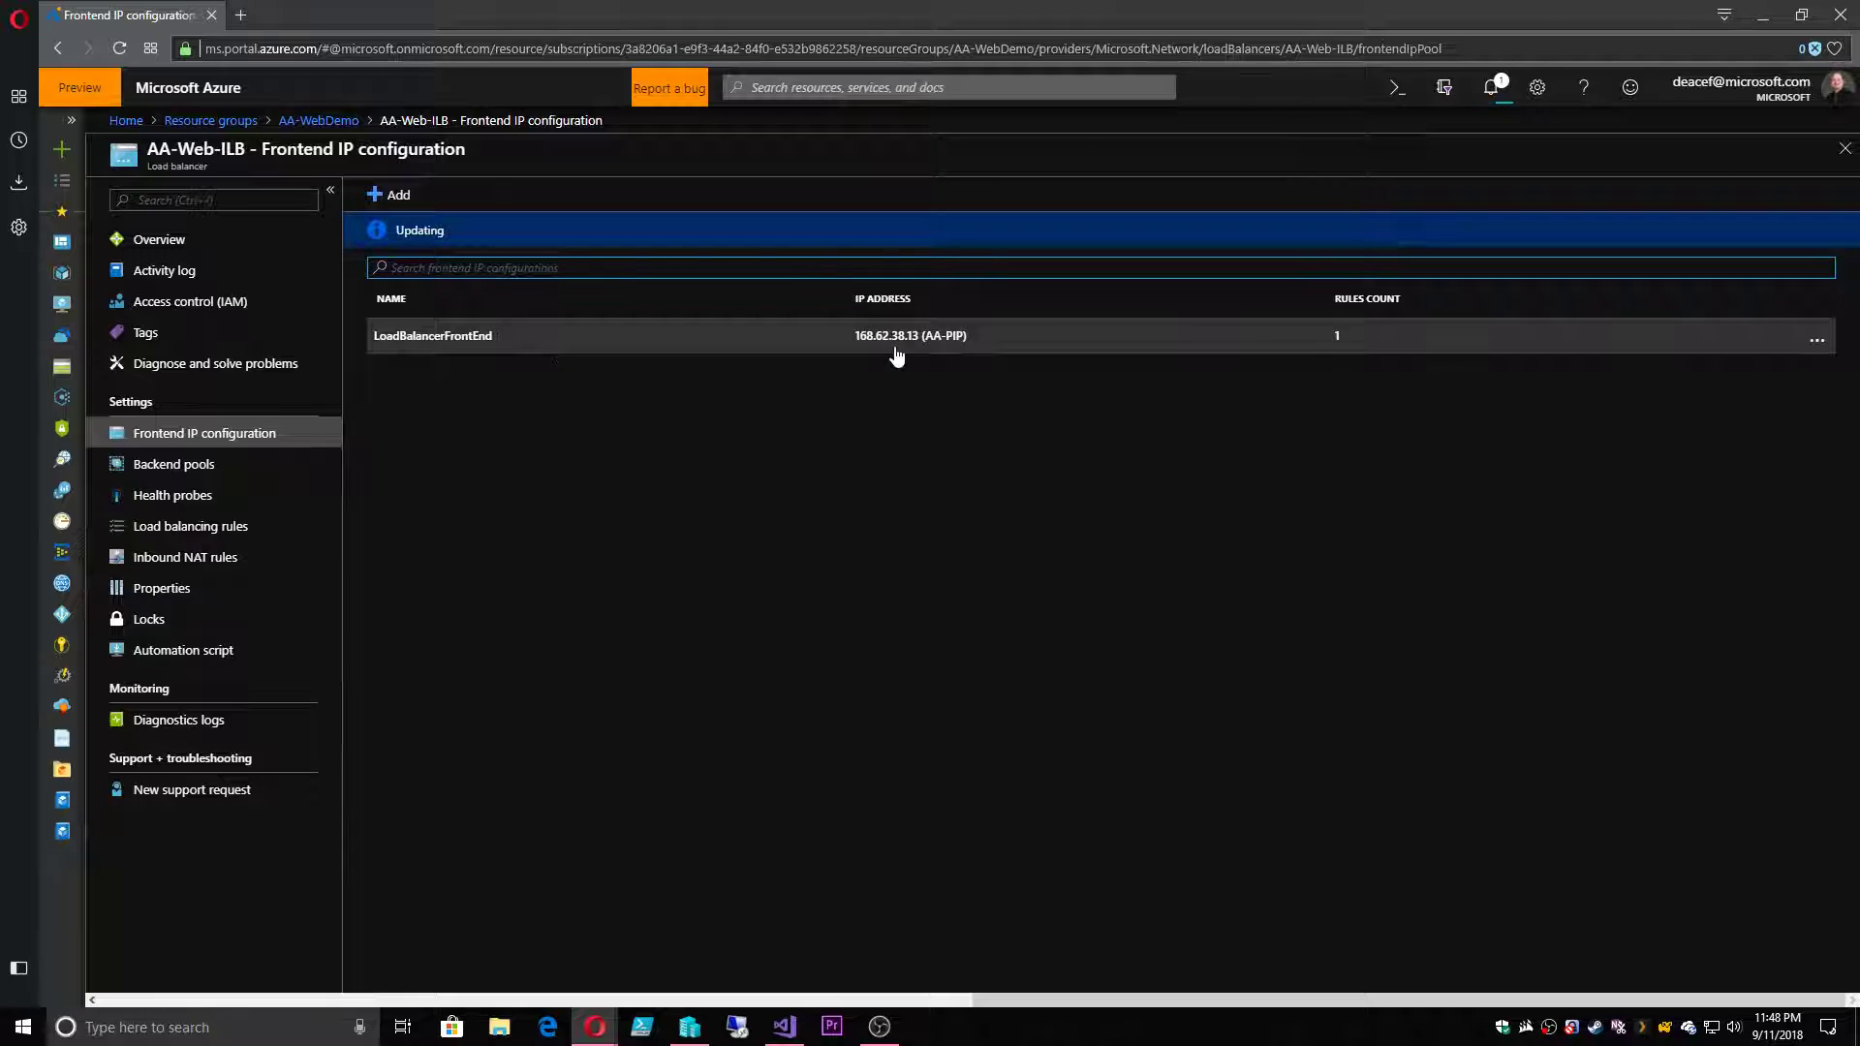
# - Copy WebVM0's public IP address, browse to 168.62.38.13 in a new tab to test the web page, and return to the portal
pyautogui.click(317, 120)
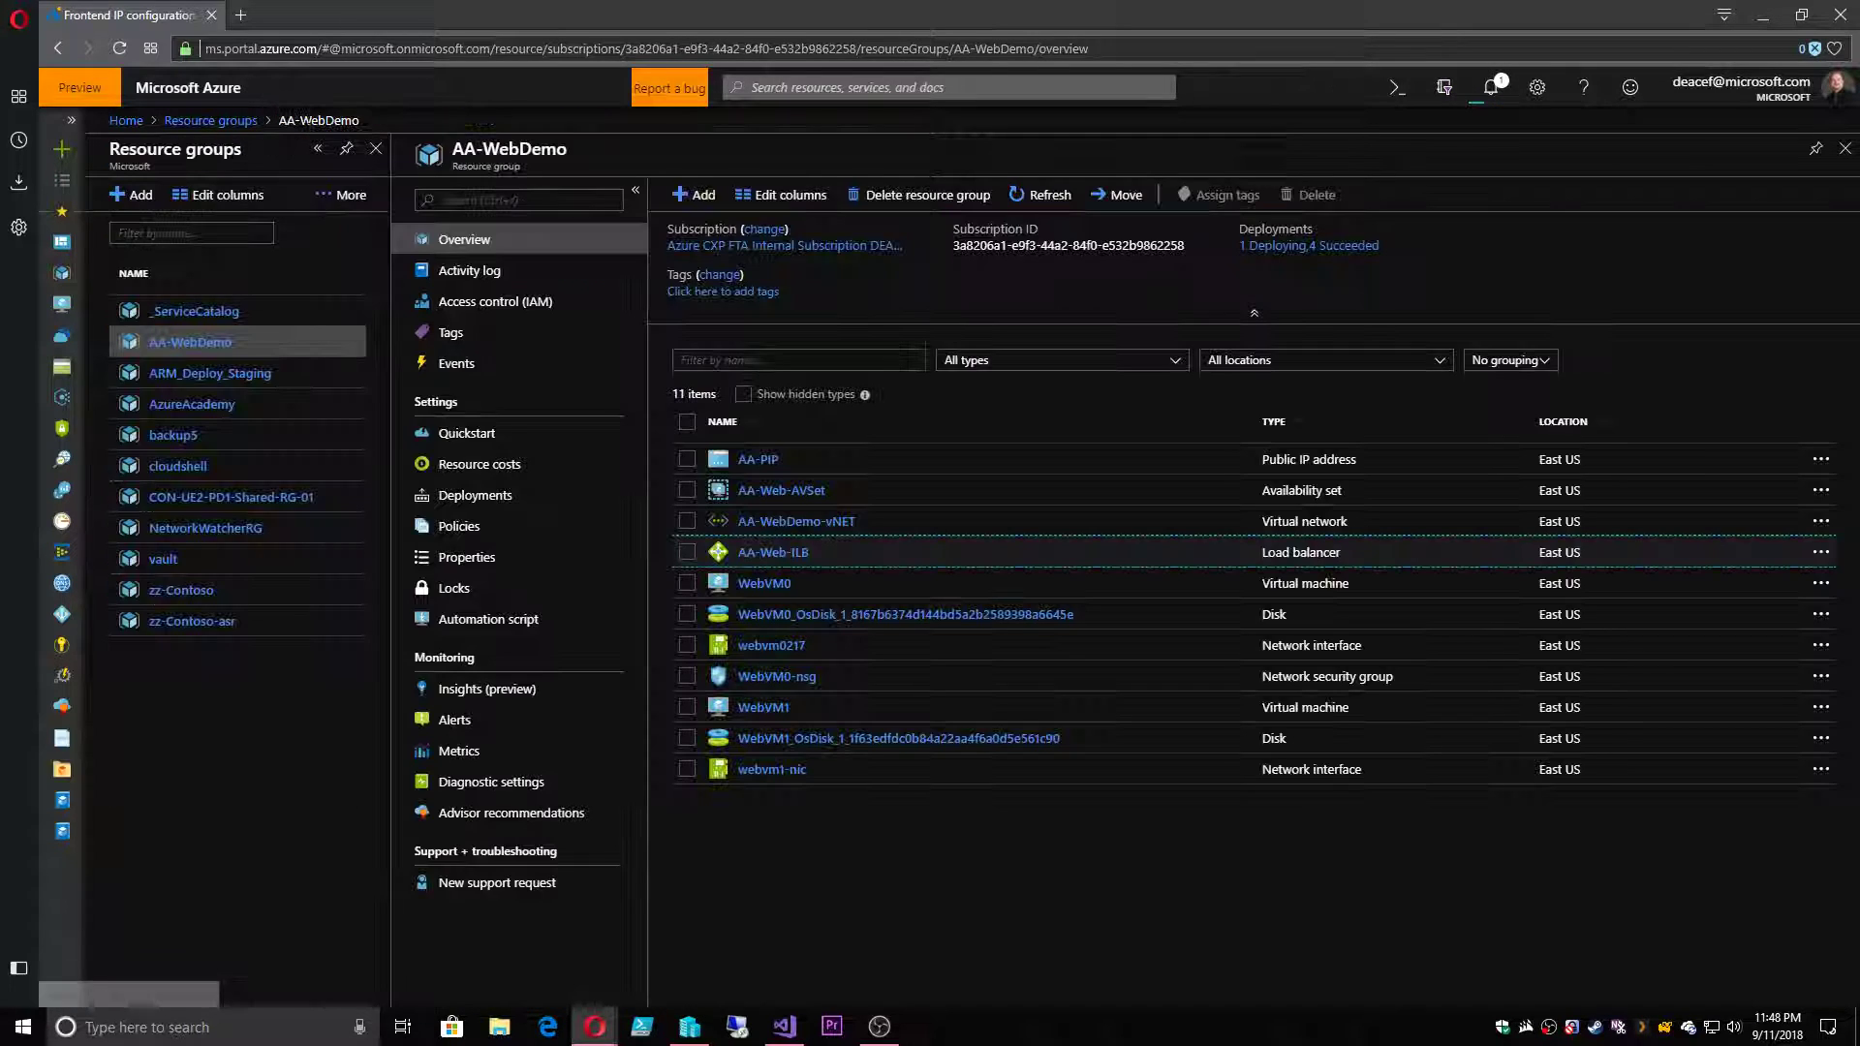
pyautogui.click(783, 584)
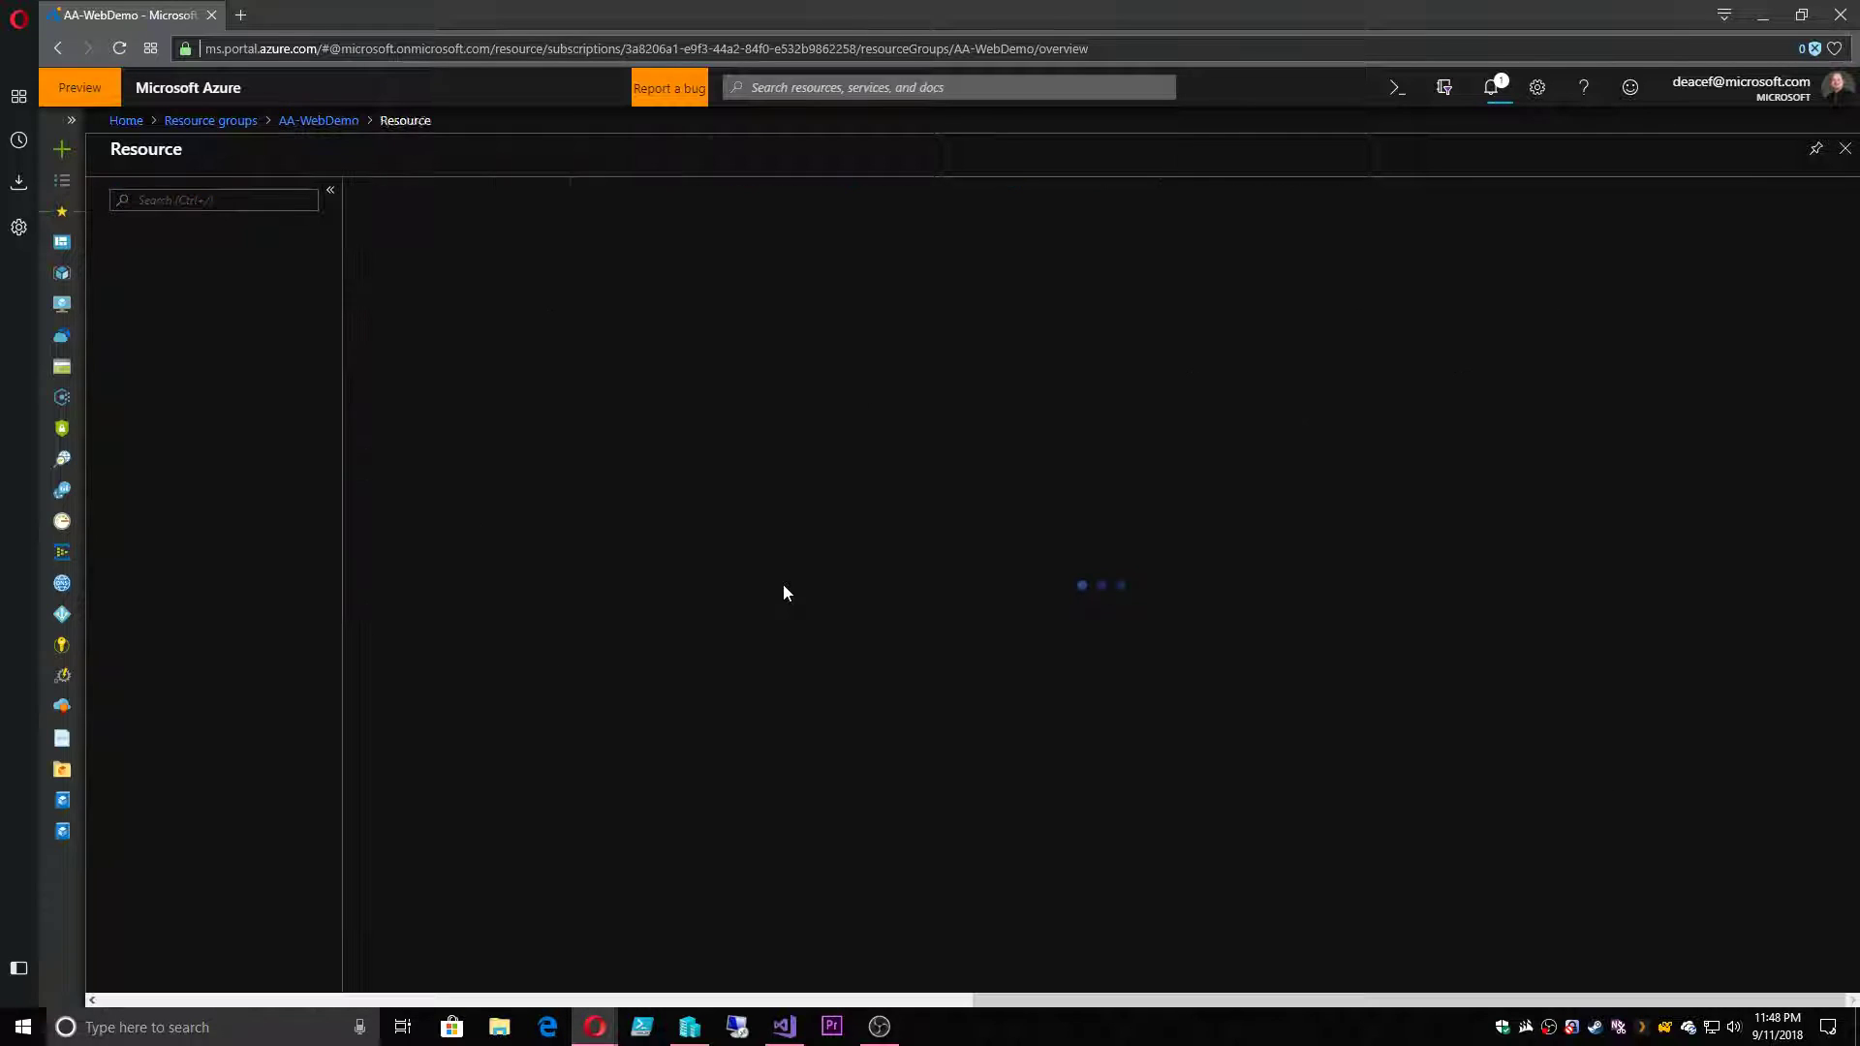
pyautogui.click(1180, 373)
pyautogui.hotkey('ctrl', 't')
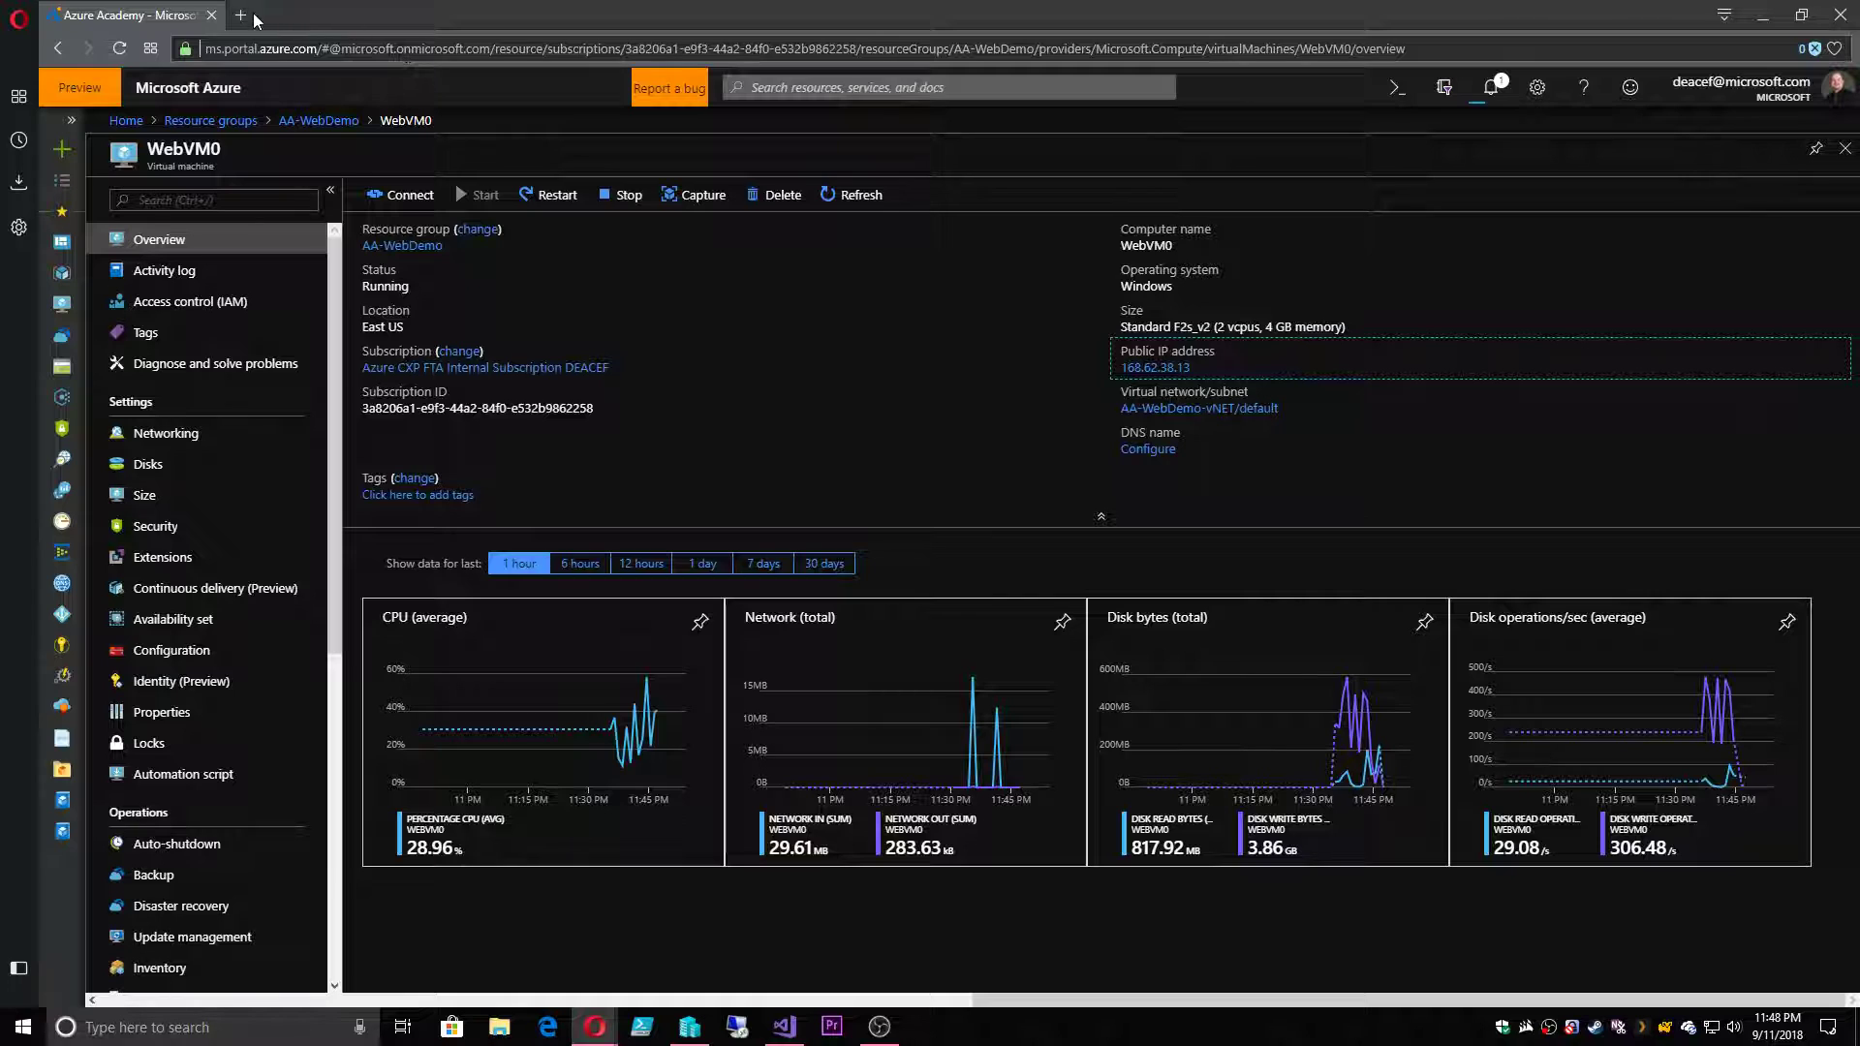
pyautogui.hotkey('ctrl', 'v')
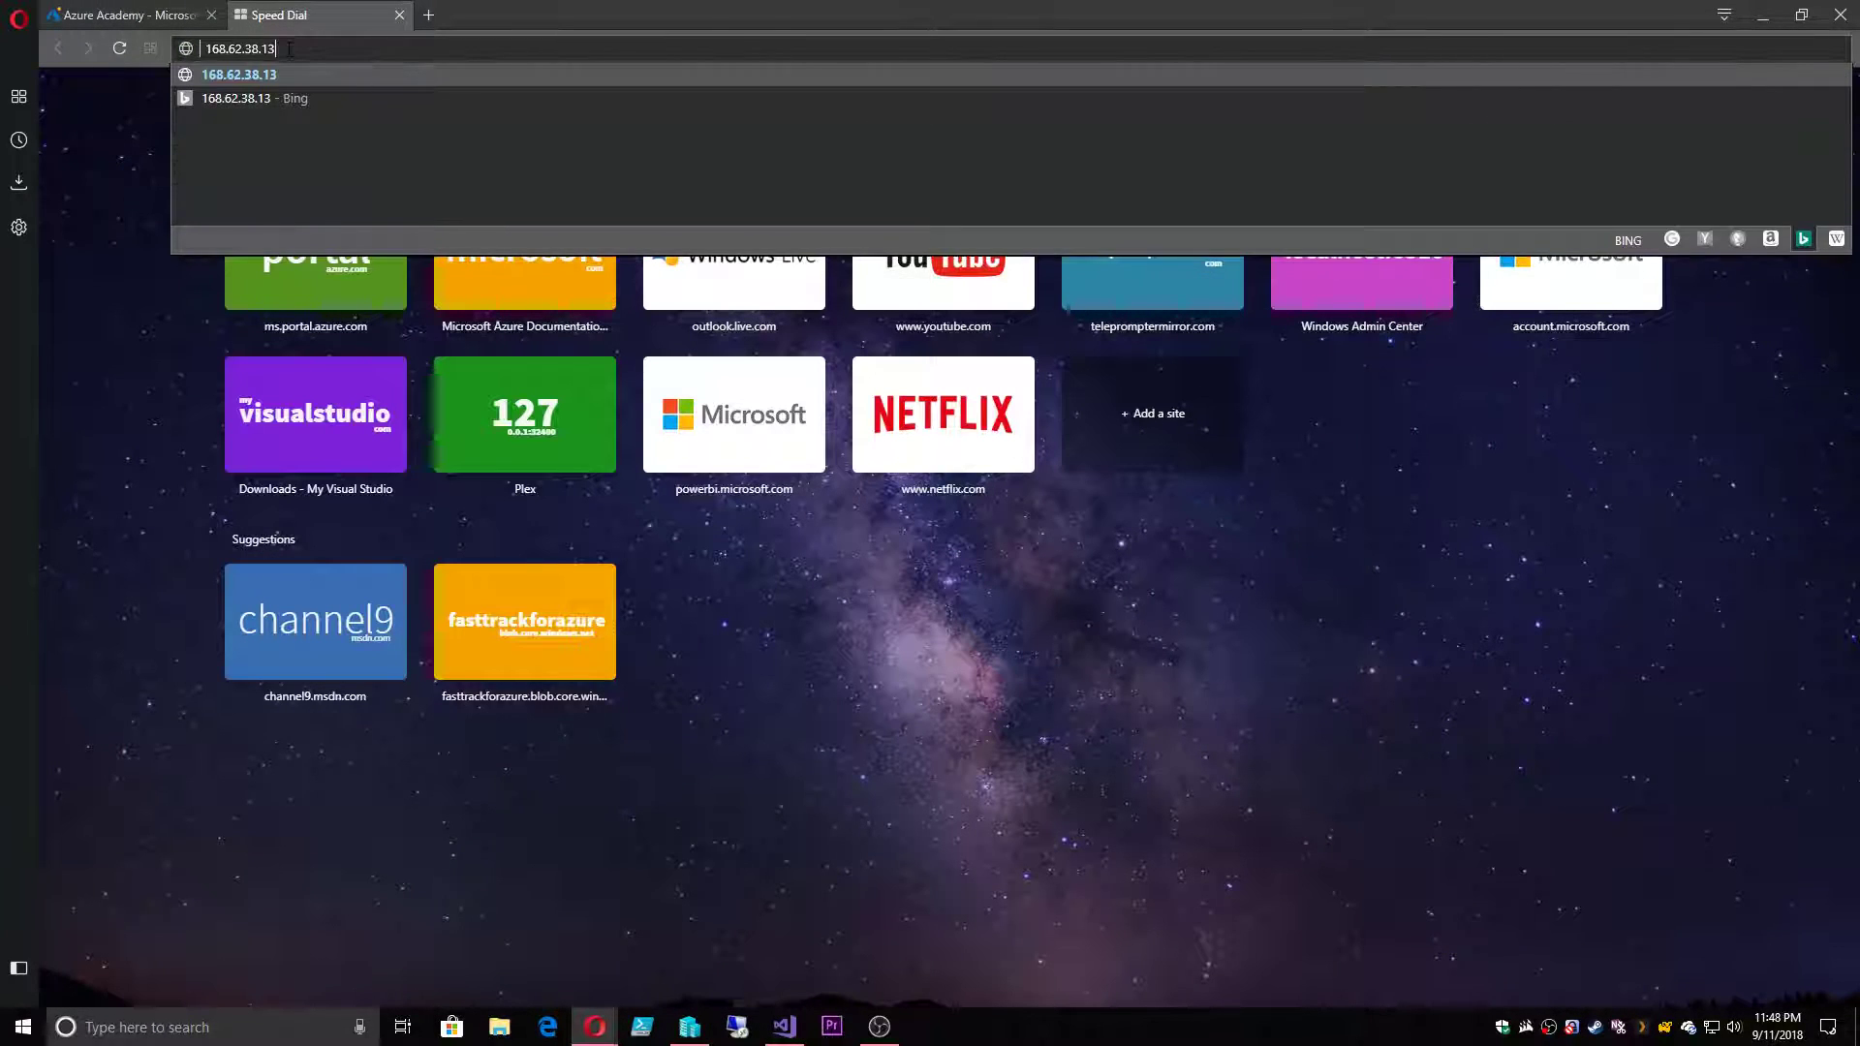
pyautogui.press('Return')
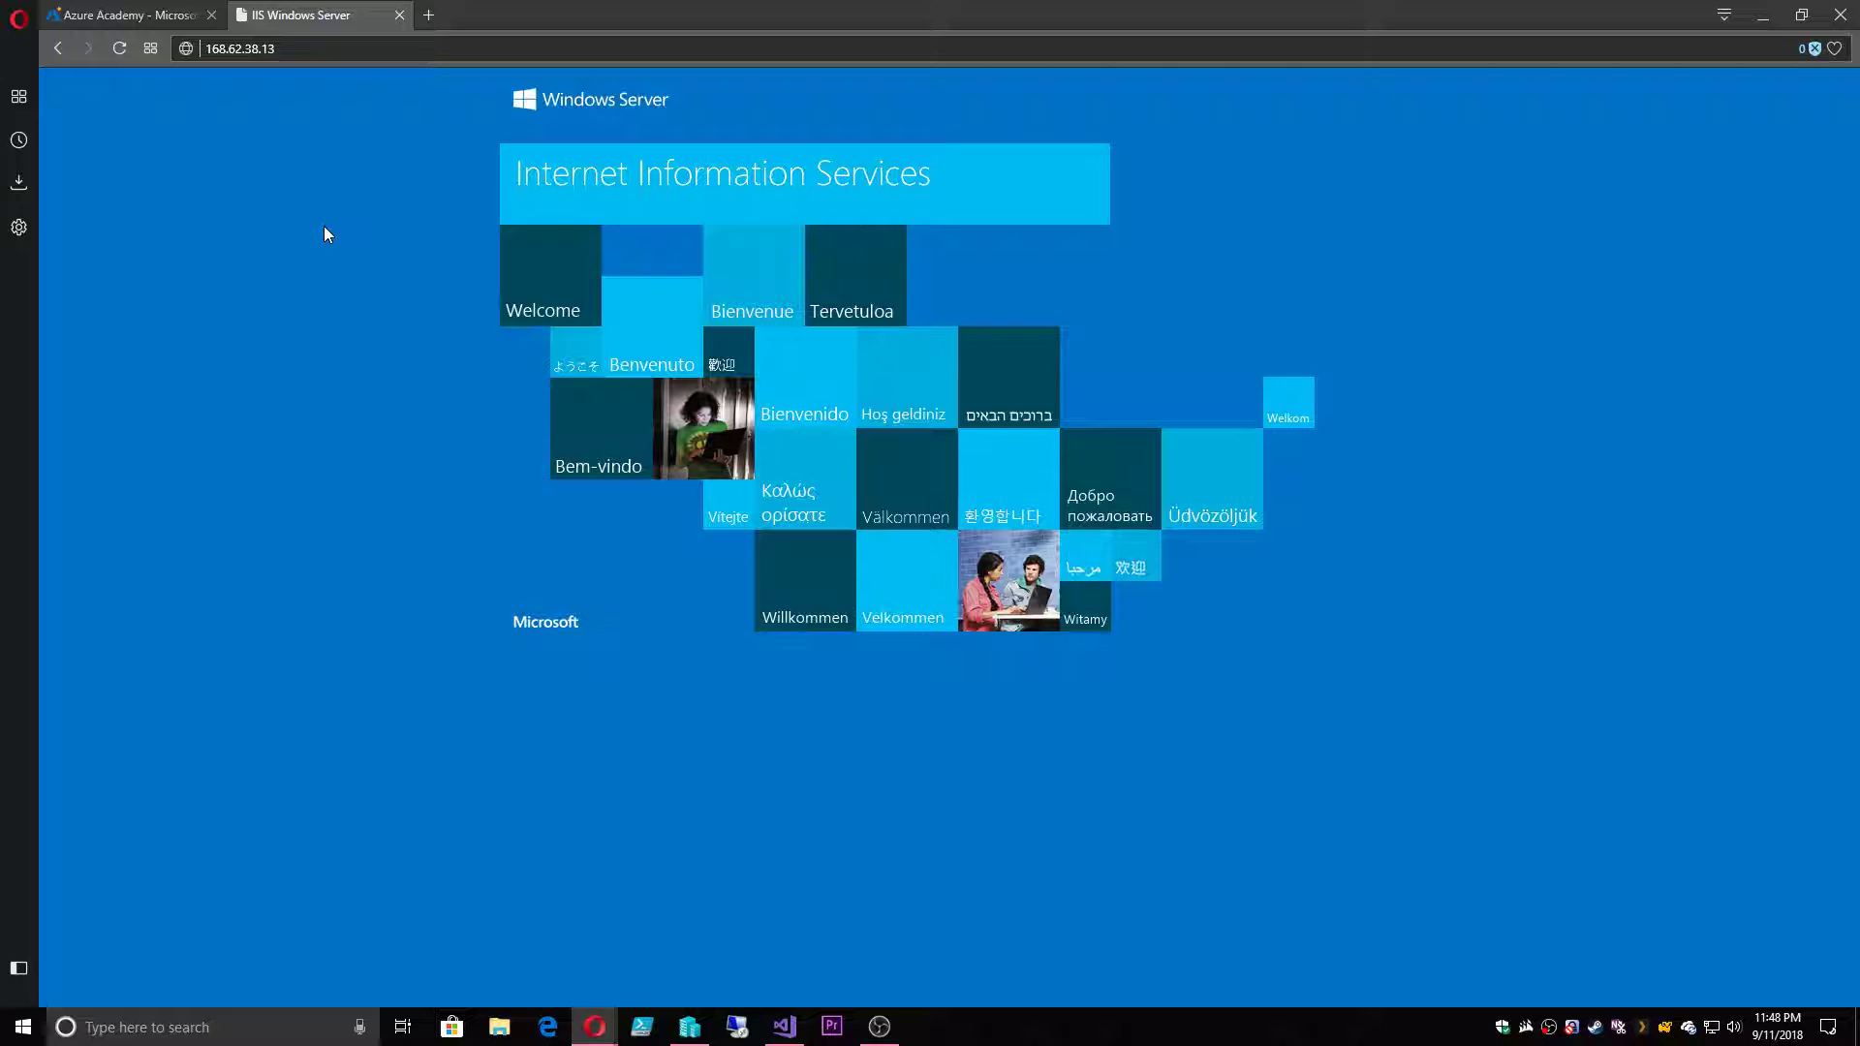
pyautogui.click(131, 15)
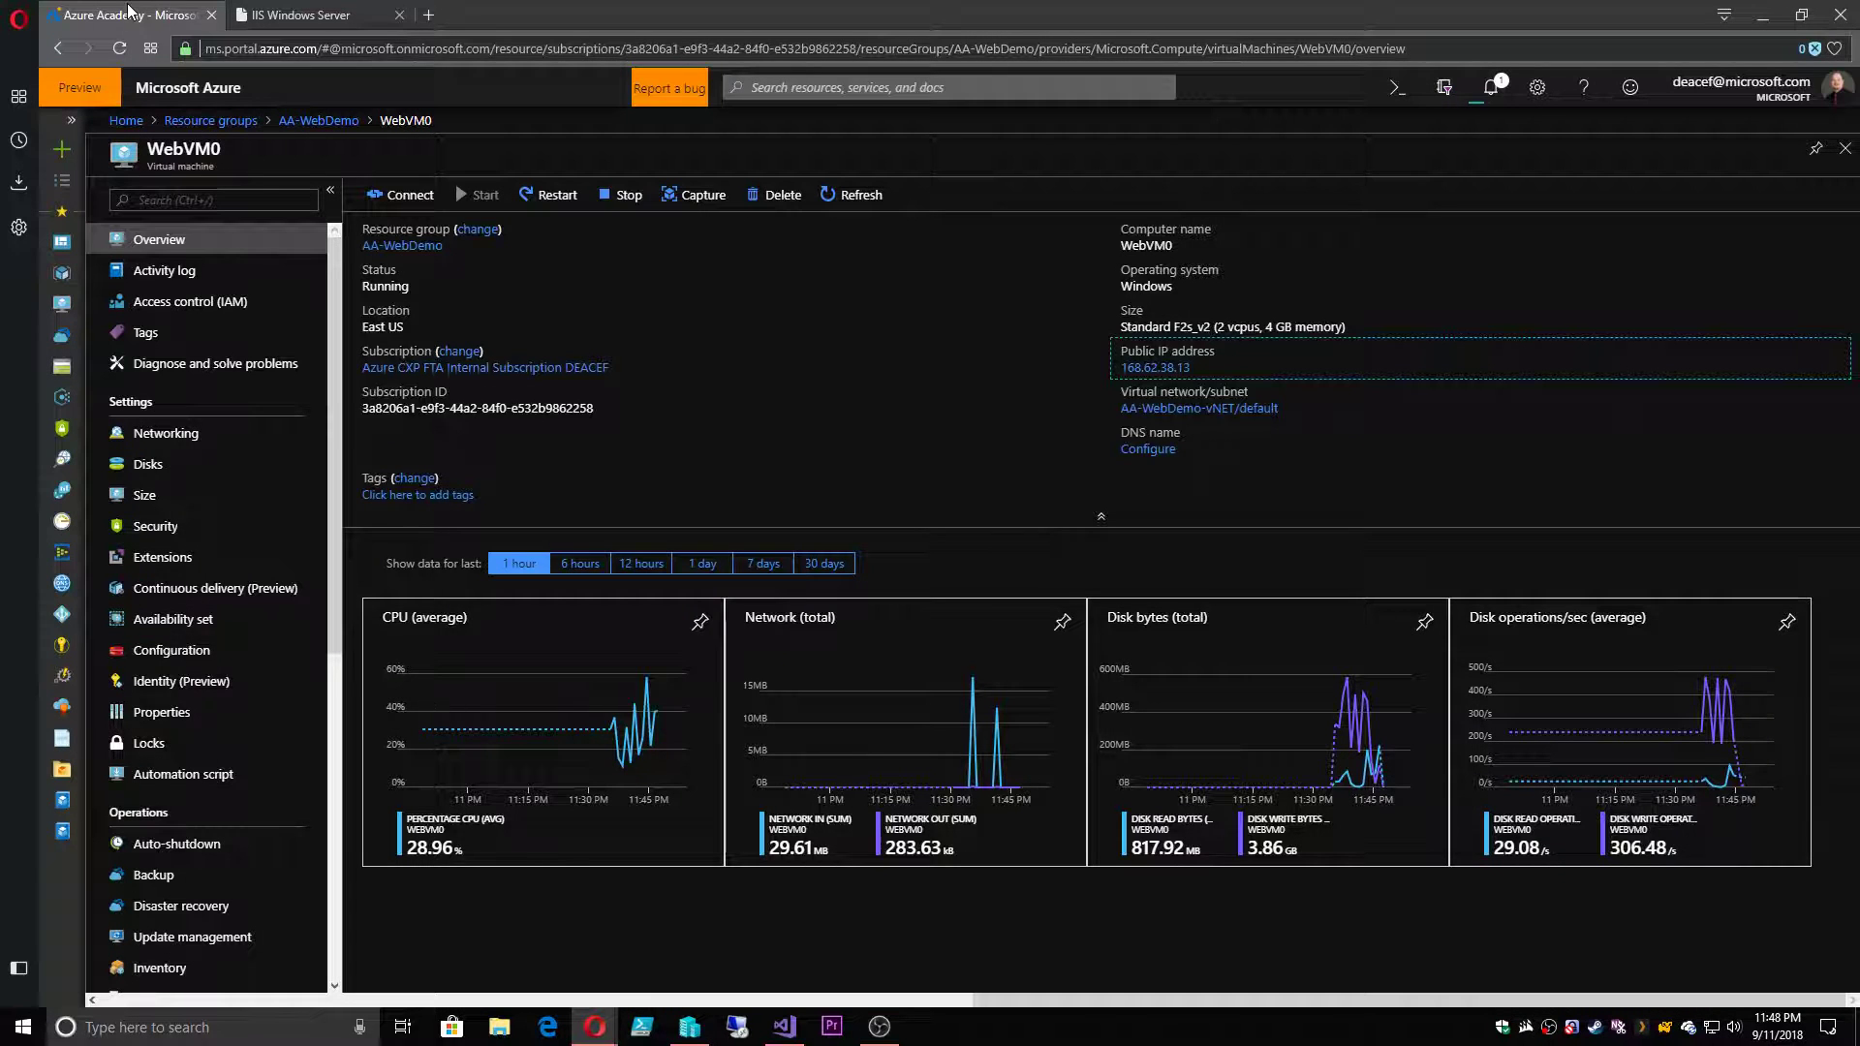
# - Check WebVM1's installed extensions from the AA-WebDemo resource group and return to the group
pyautogui.click(319, 120)
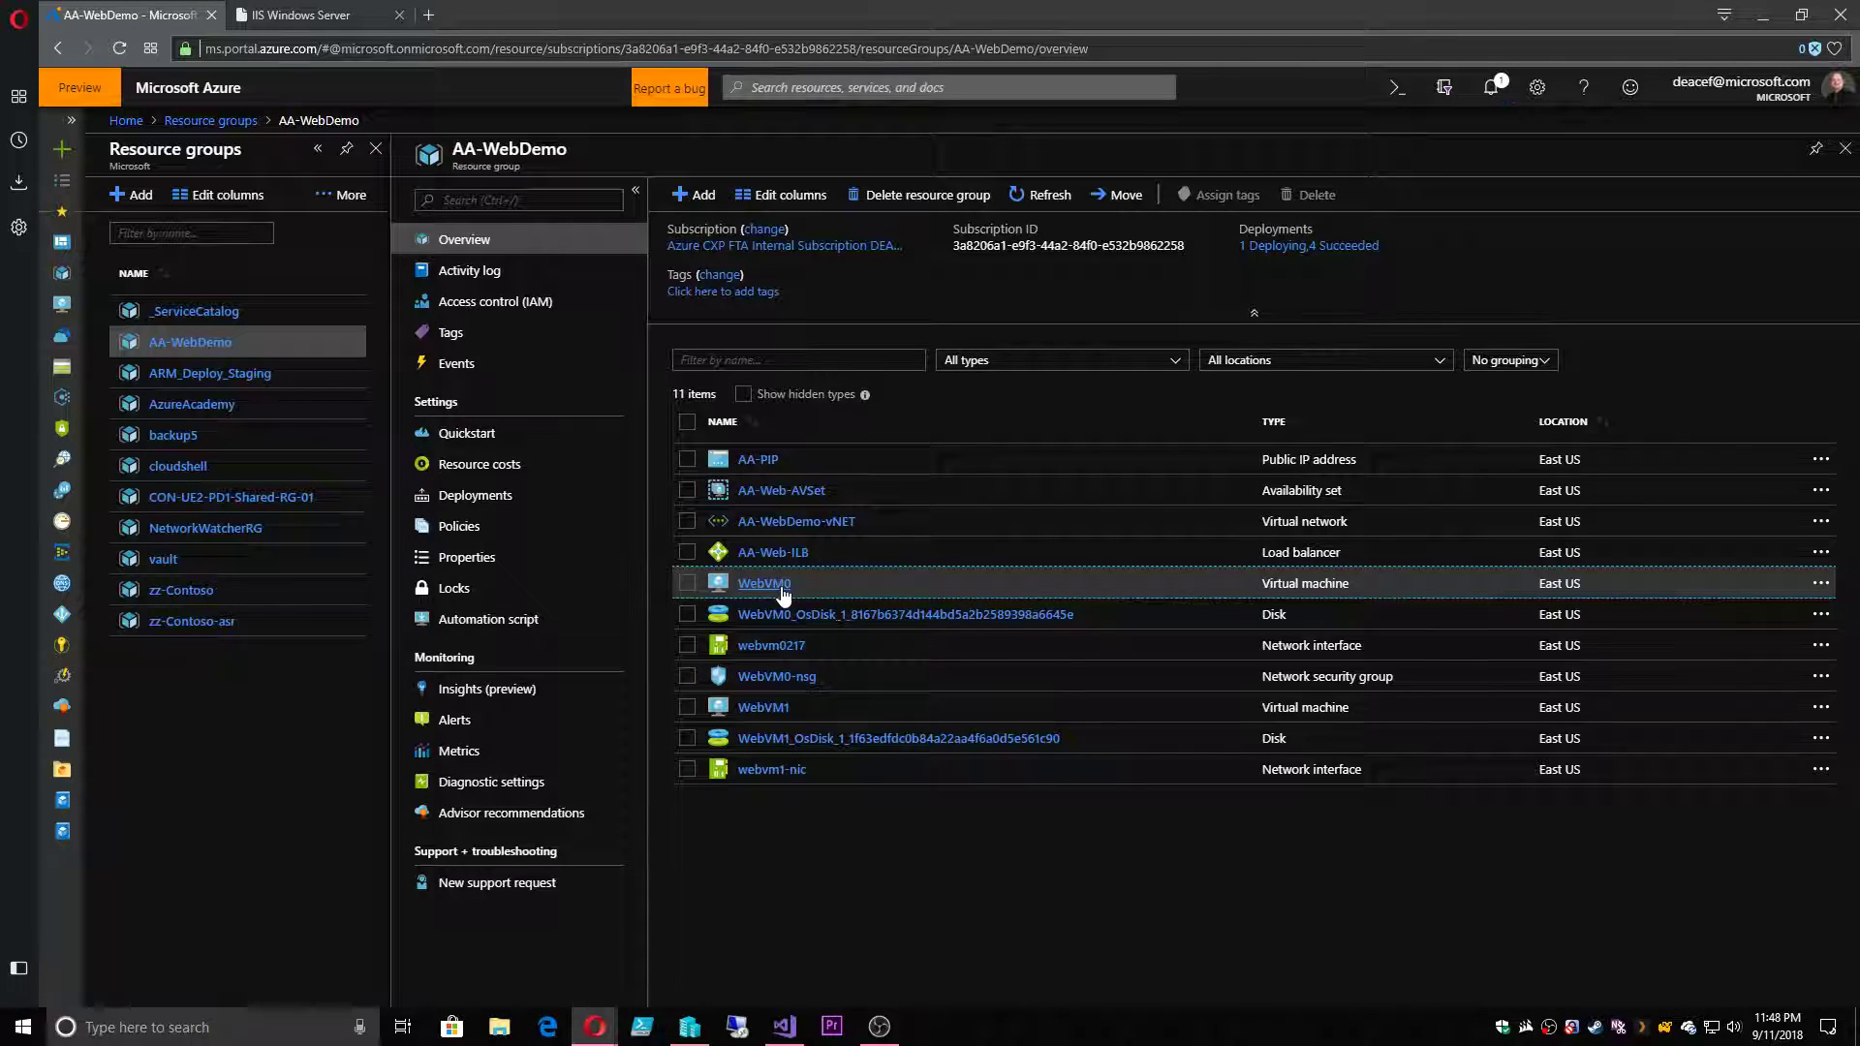
pyautogui.click(765, 707)
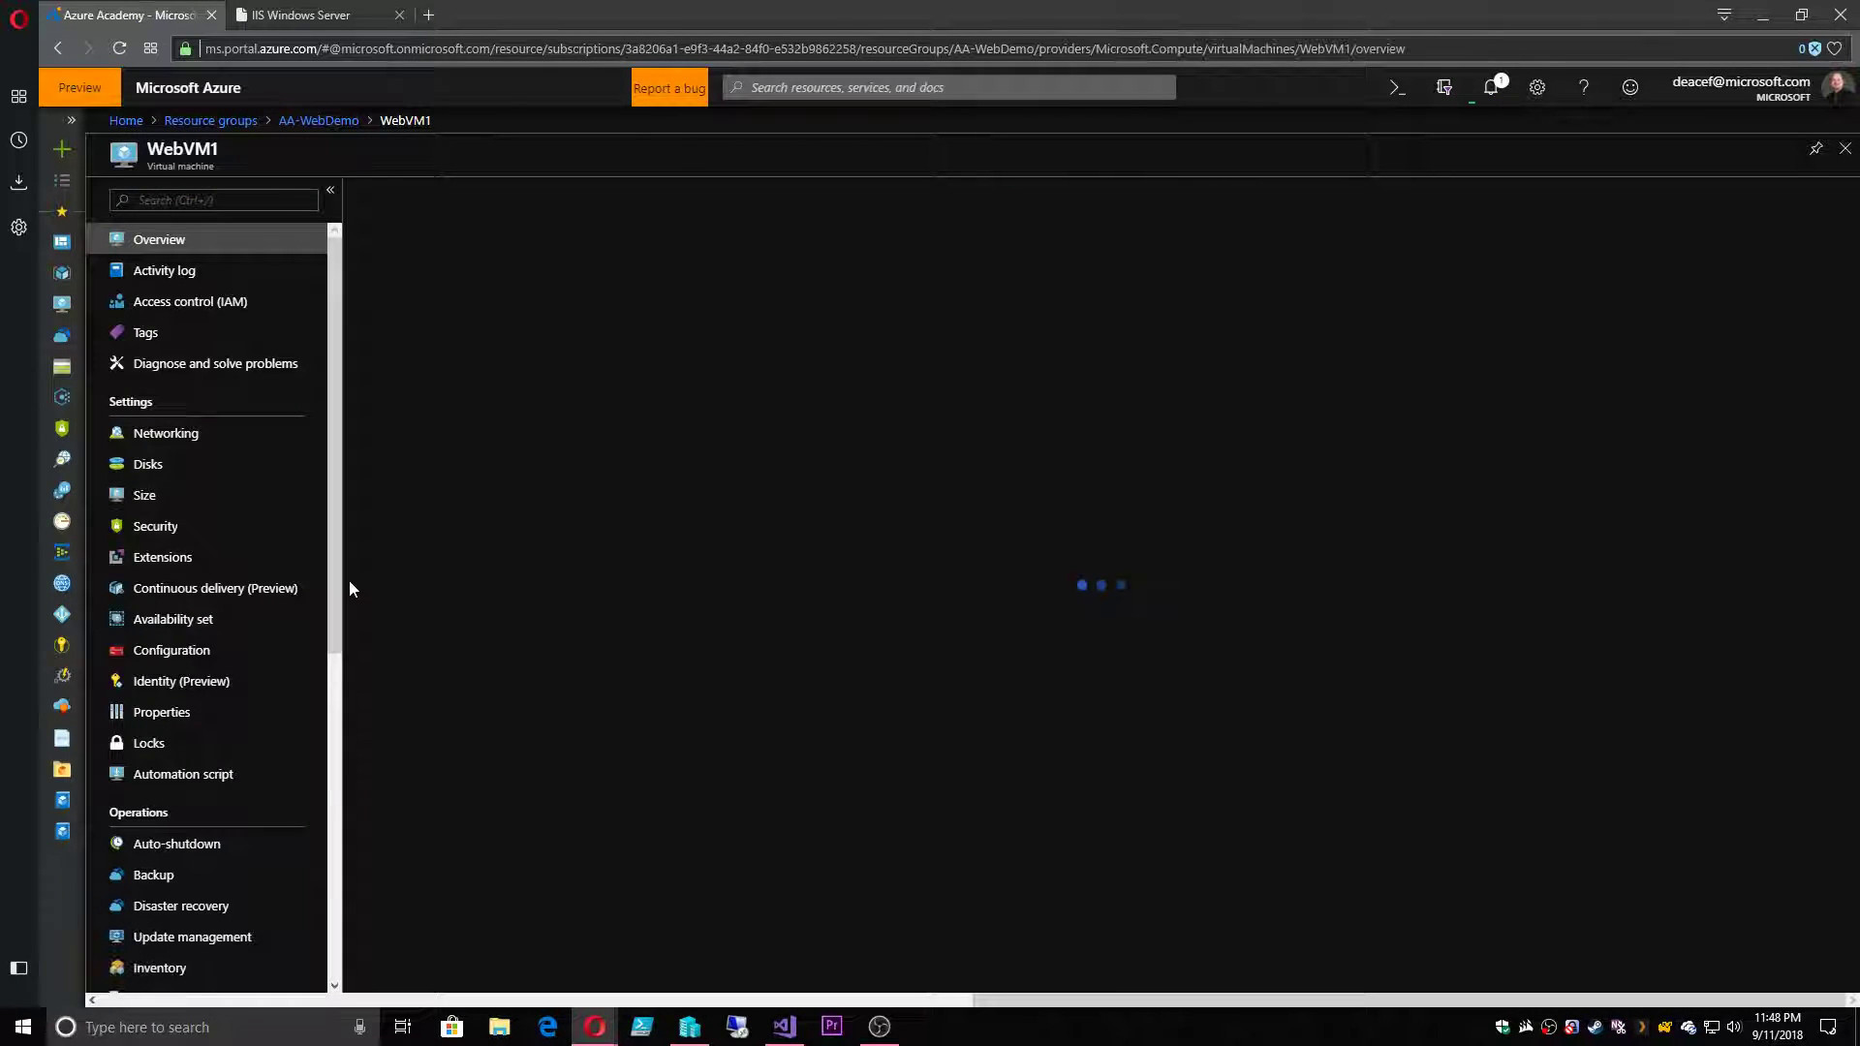
pyautogui.click(242, 560)
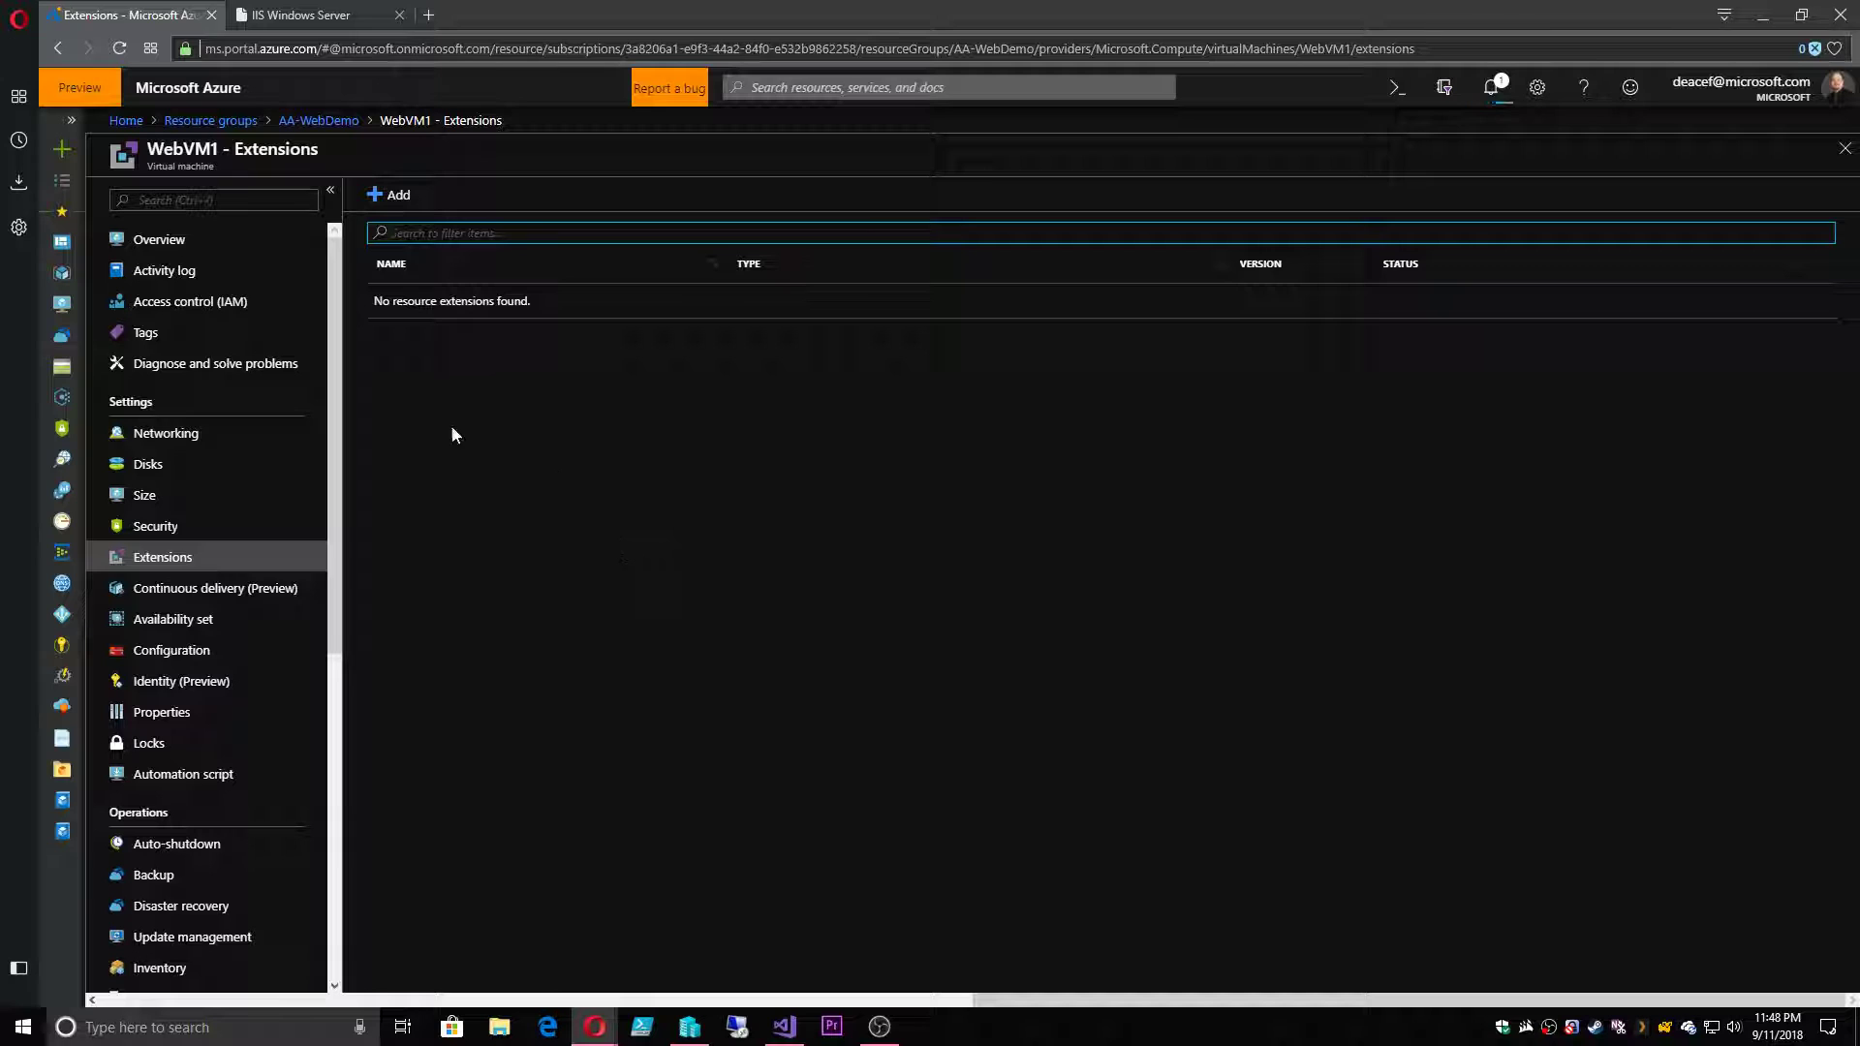
pyautogui.click(318, 121)
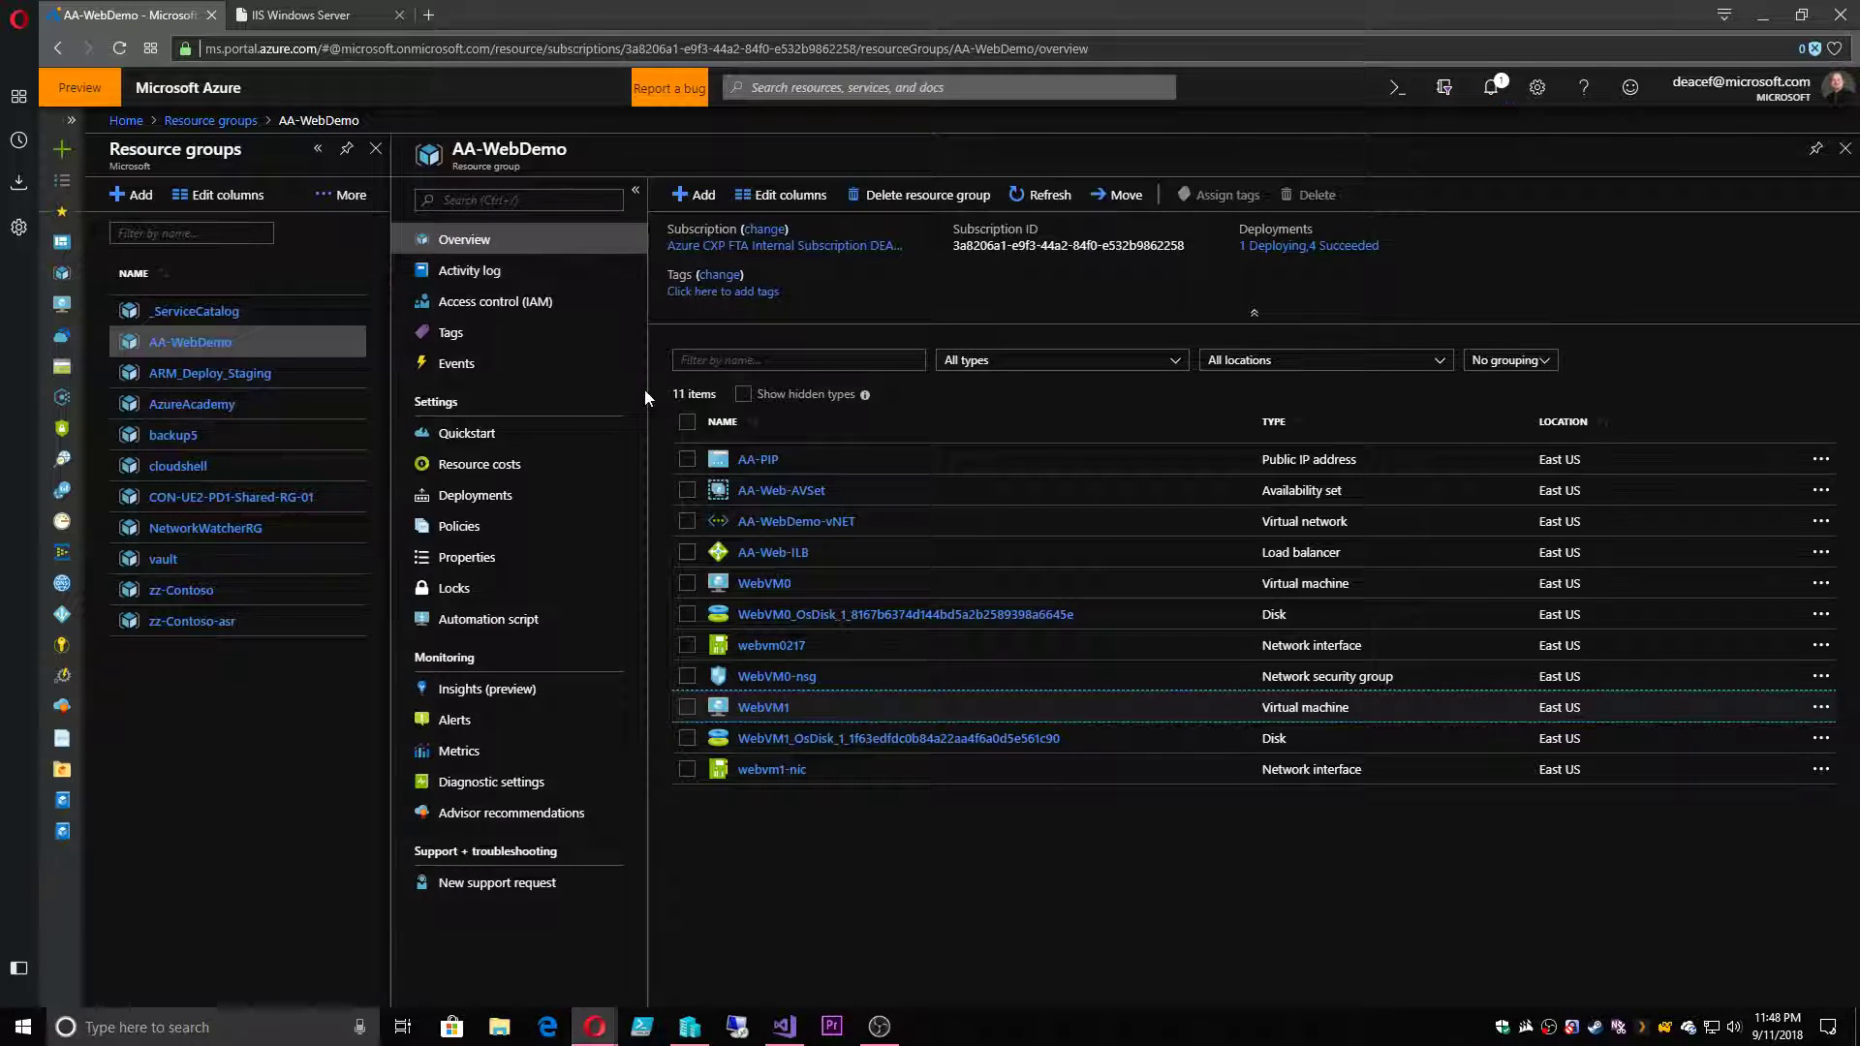
# - Restart the WebVM0 virtual machine and confirm the restart
pyautogui.click(764, 582)
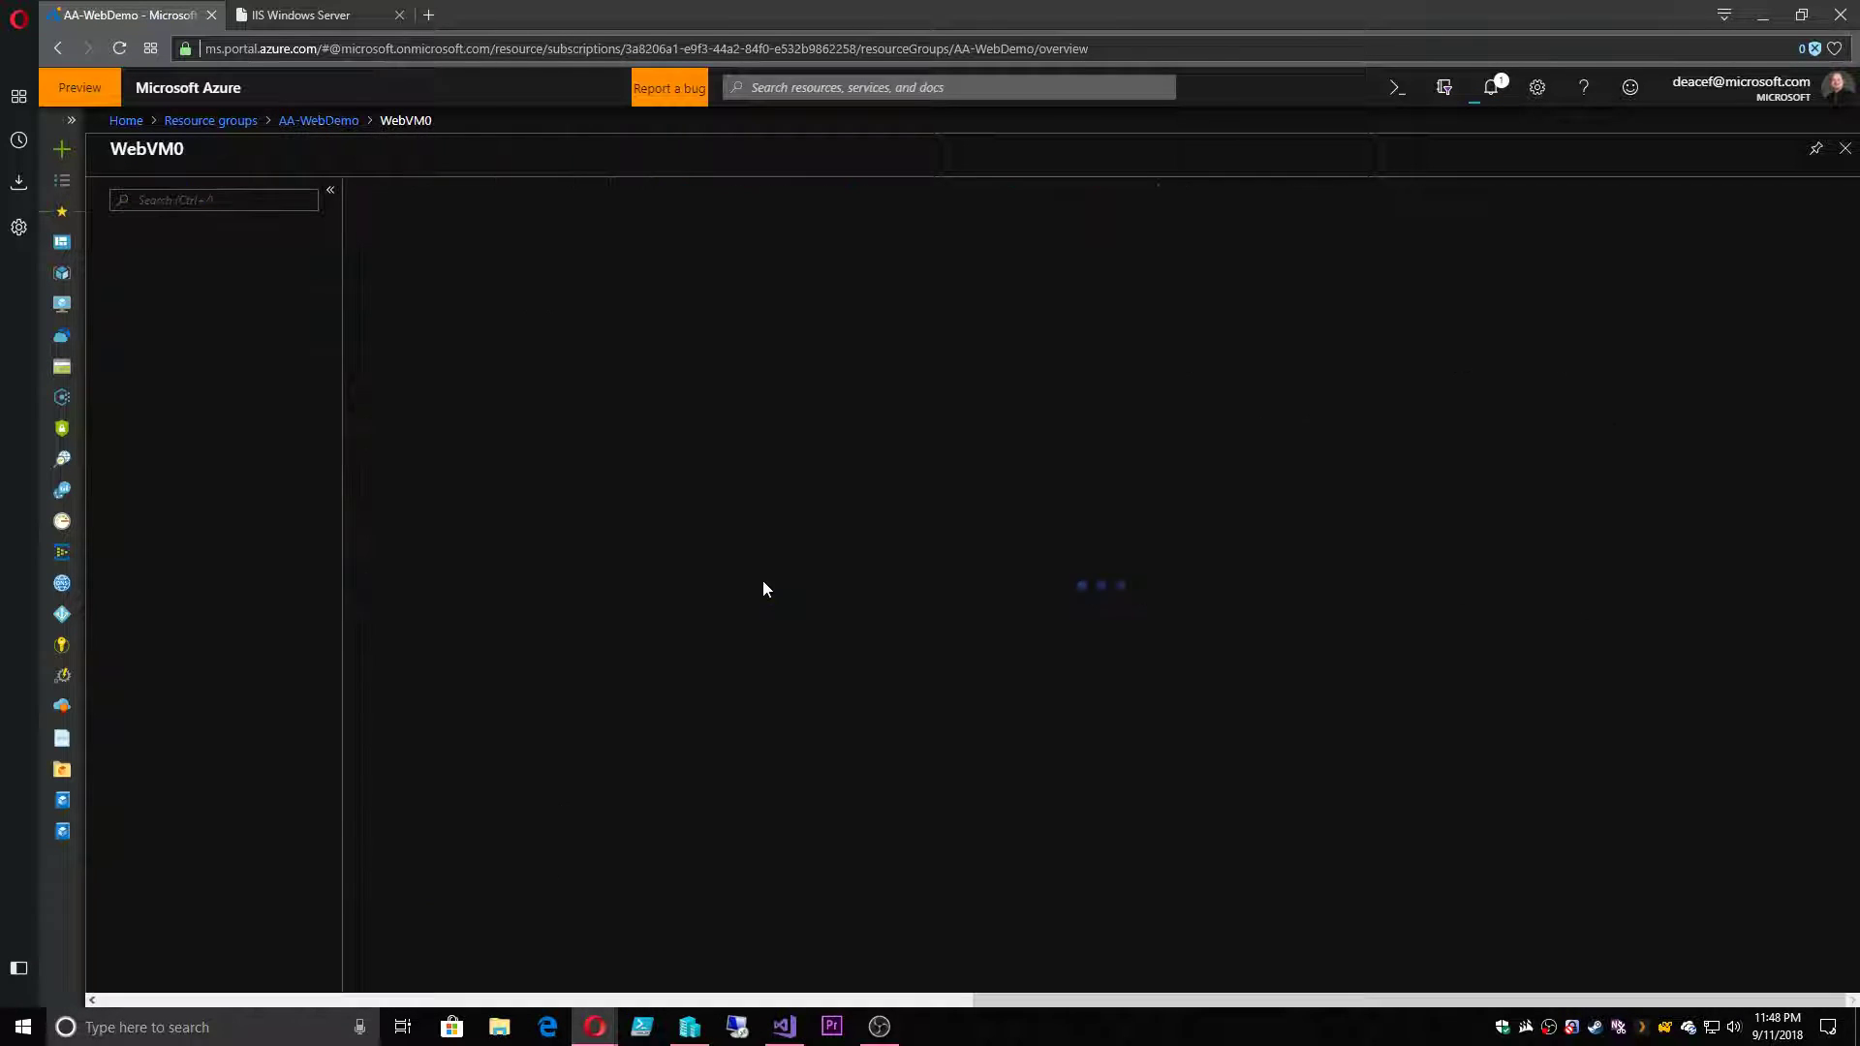
pyautogui.click(551, 196)
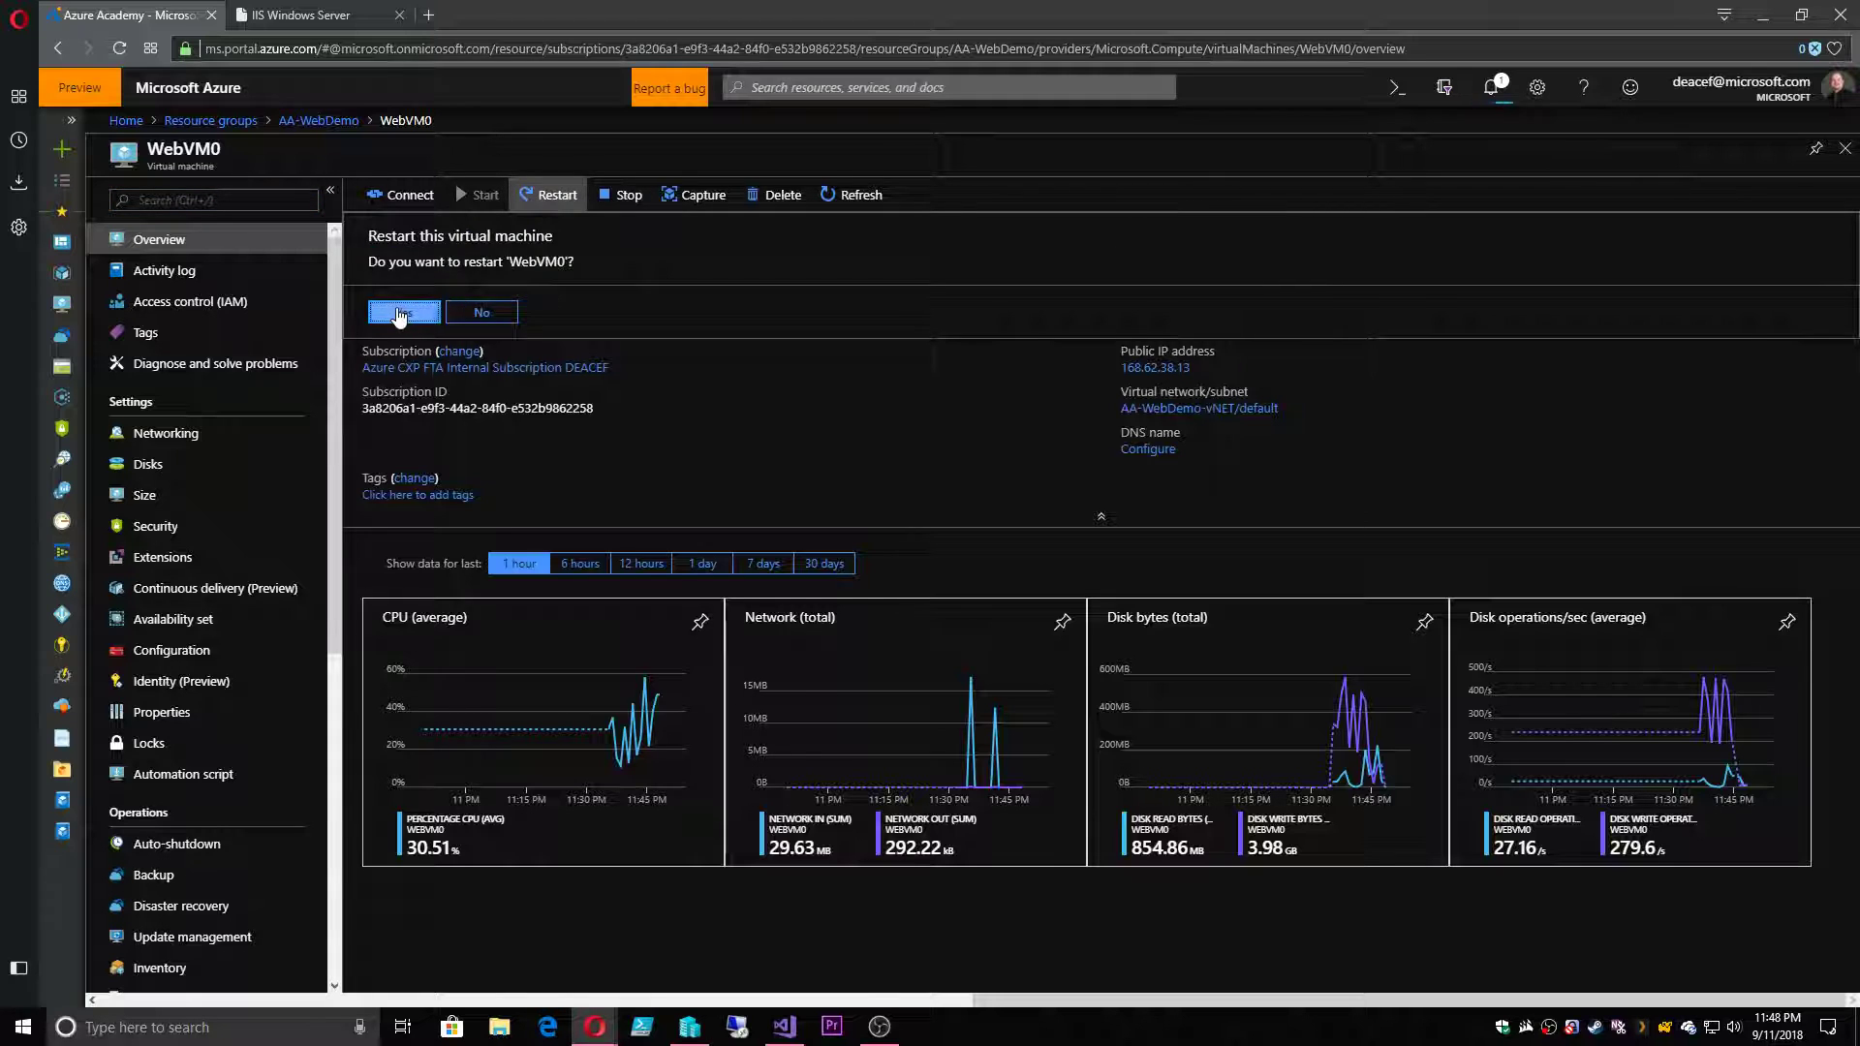
pyautogui.click(398, 316)
# - Test the web page at 168.62.38.13 during the WebVM0 restart by reloading it repeatedly
pyautogui.click(320, 16)
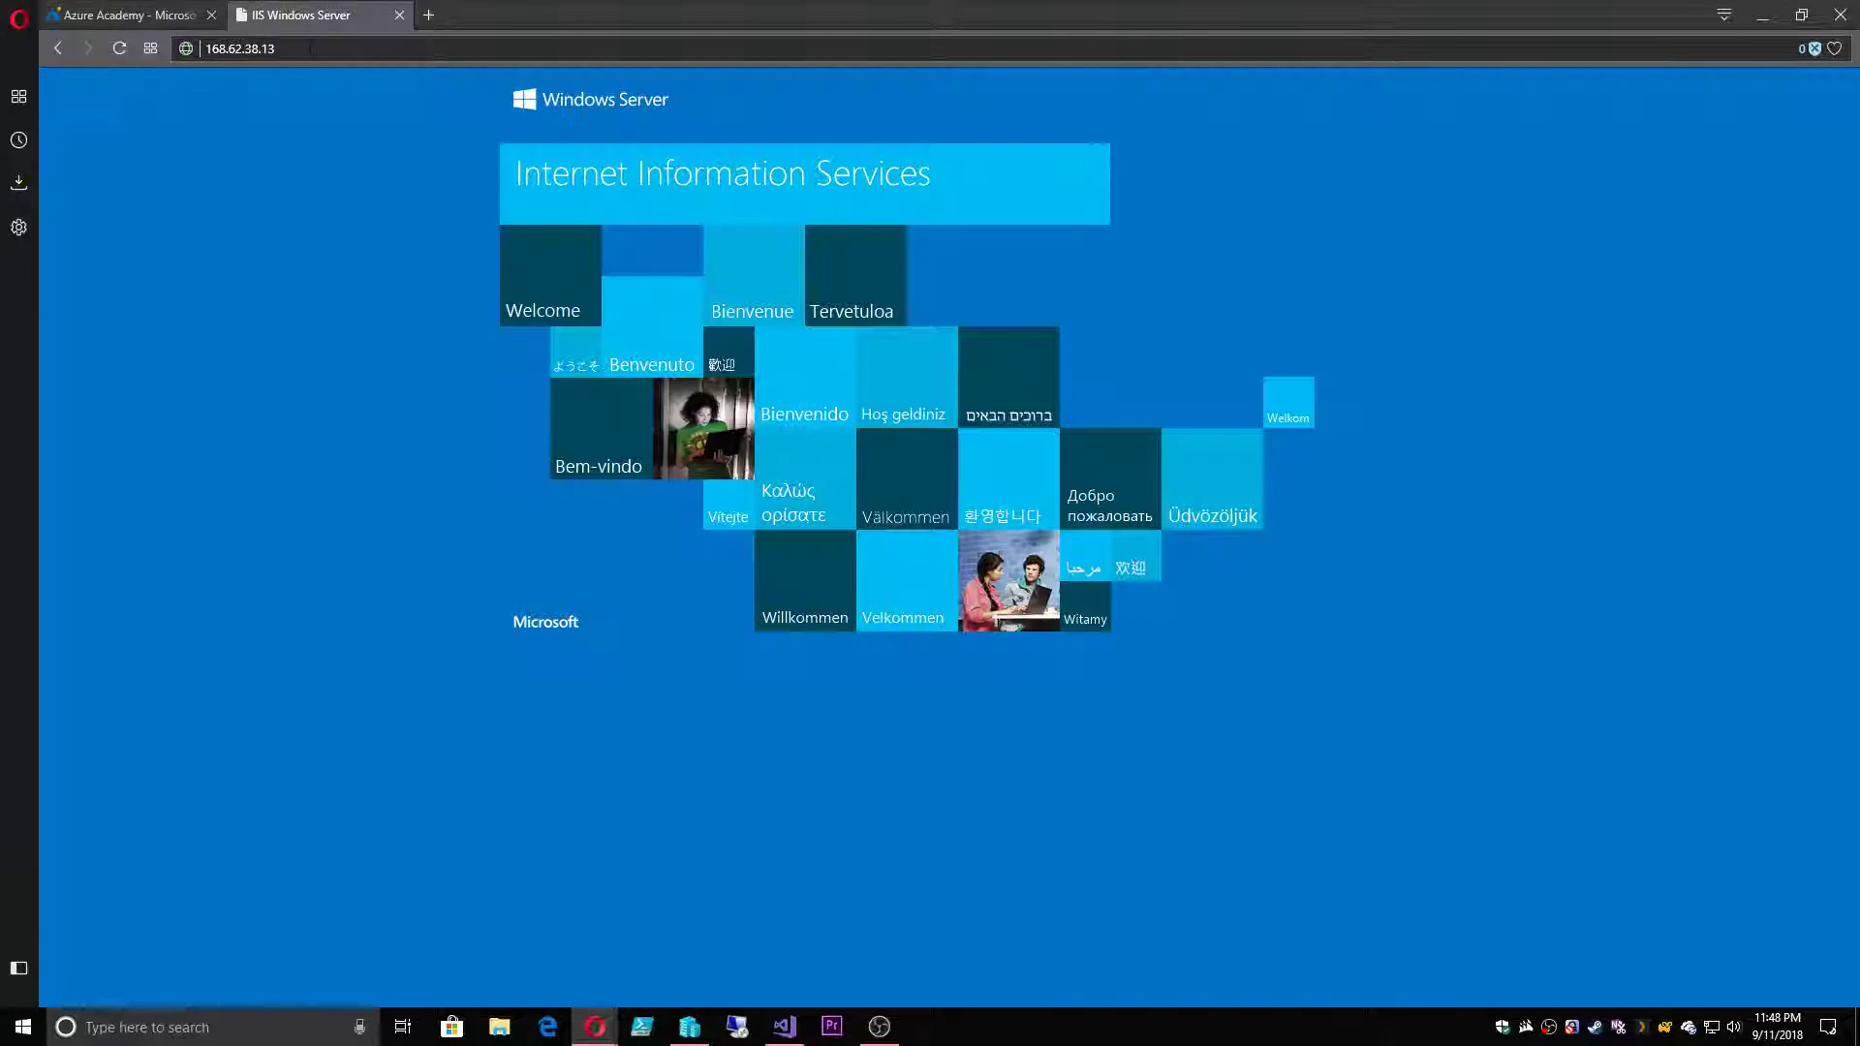
pyautogui.click(120, 48)
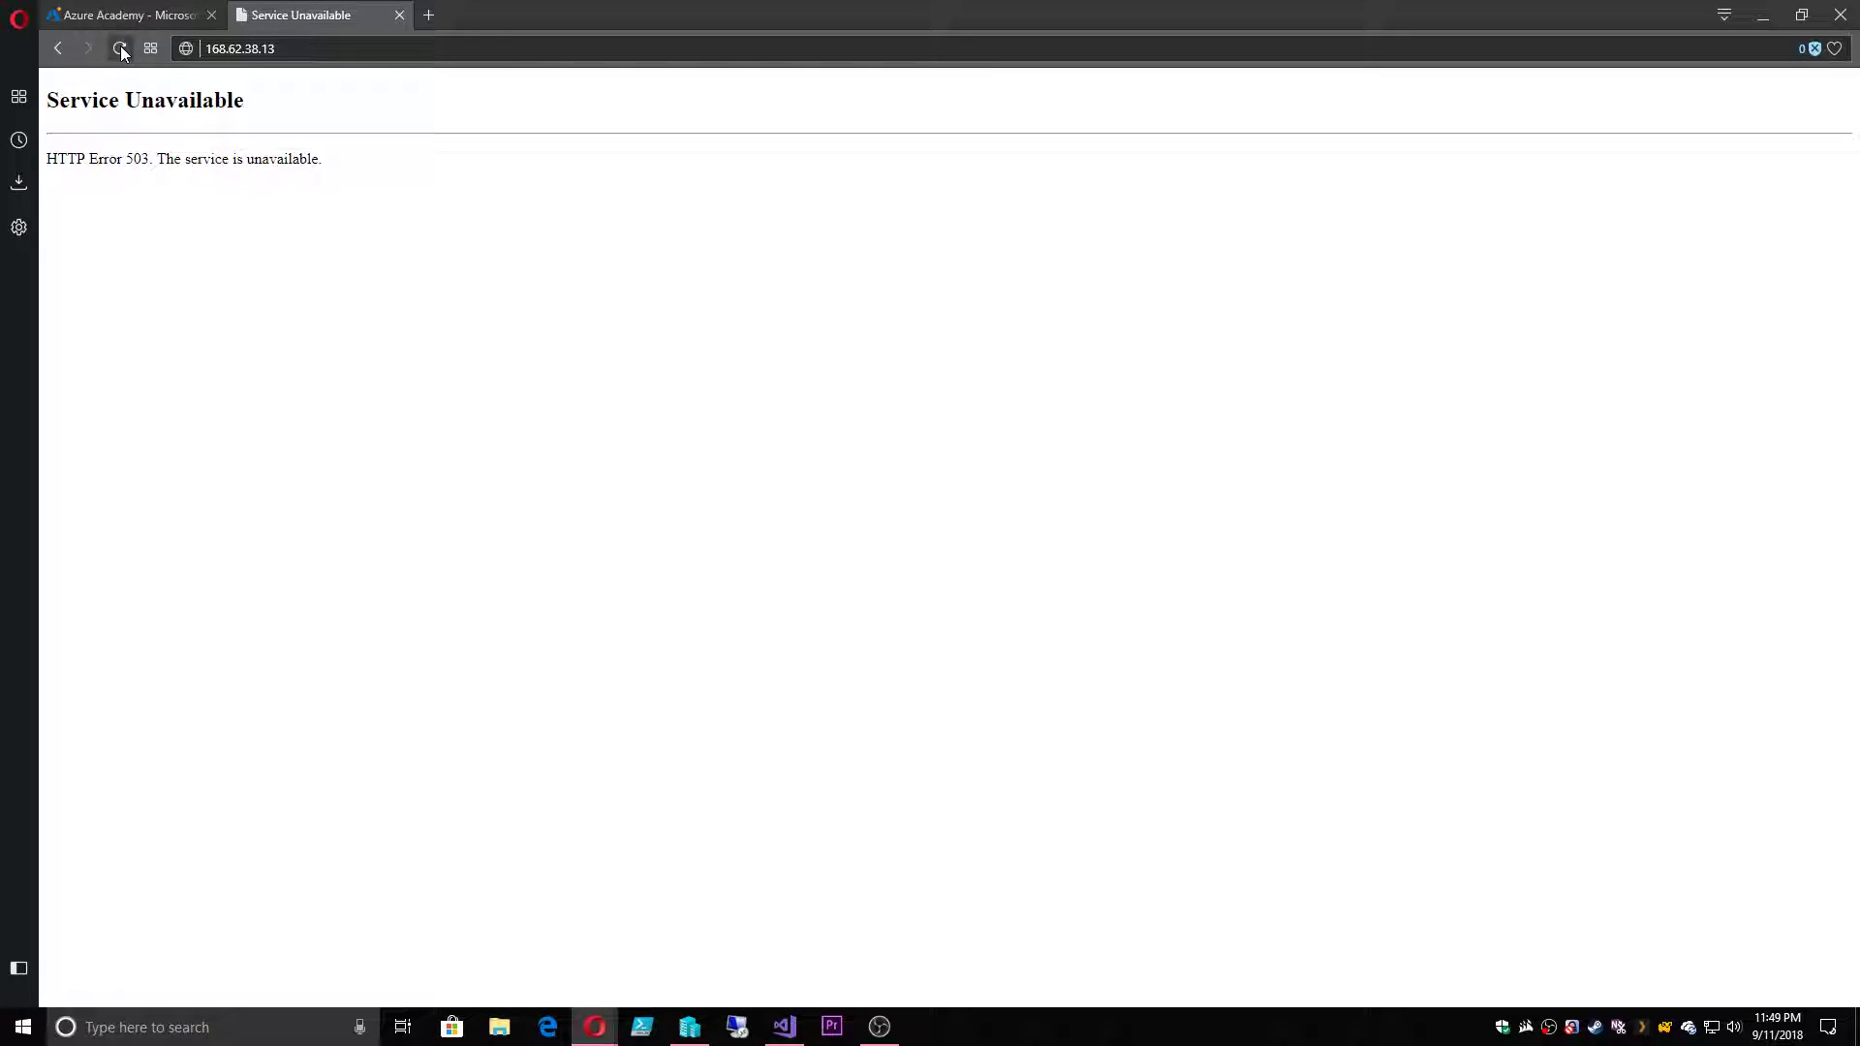
pyautogui.click(121, 46)
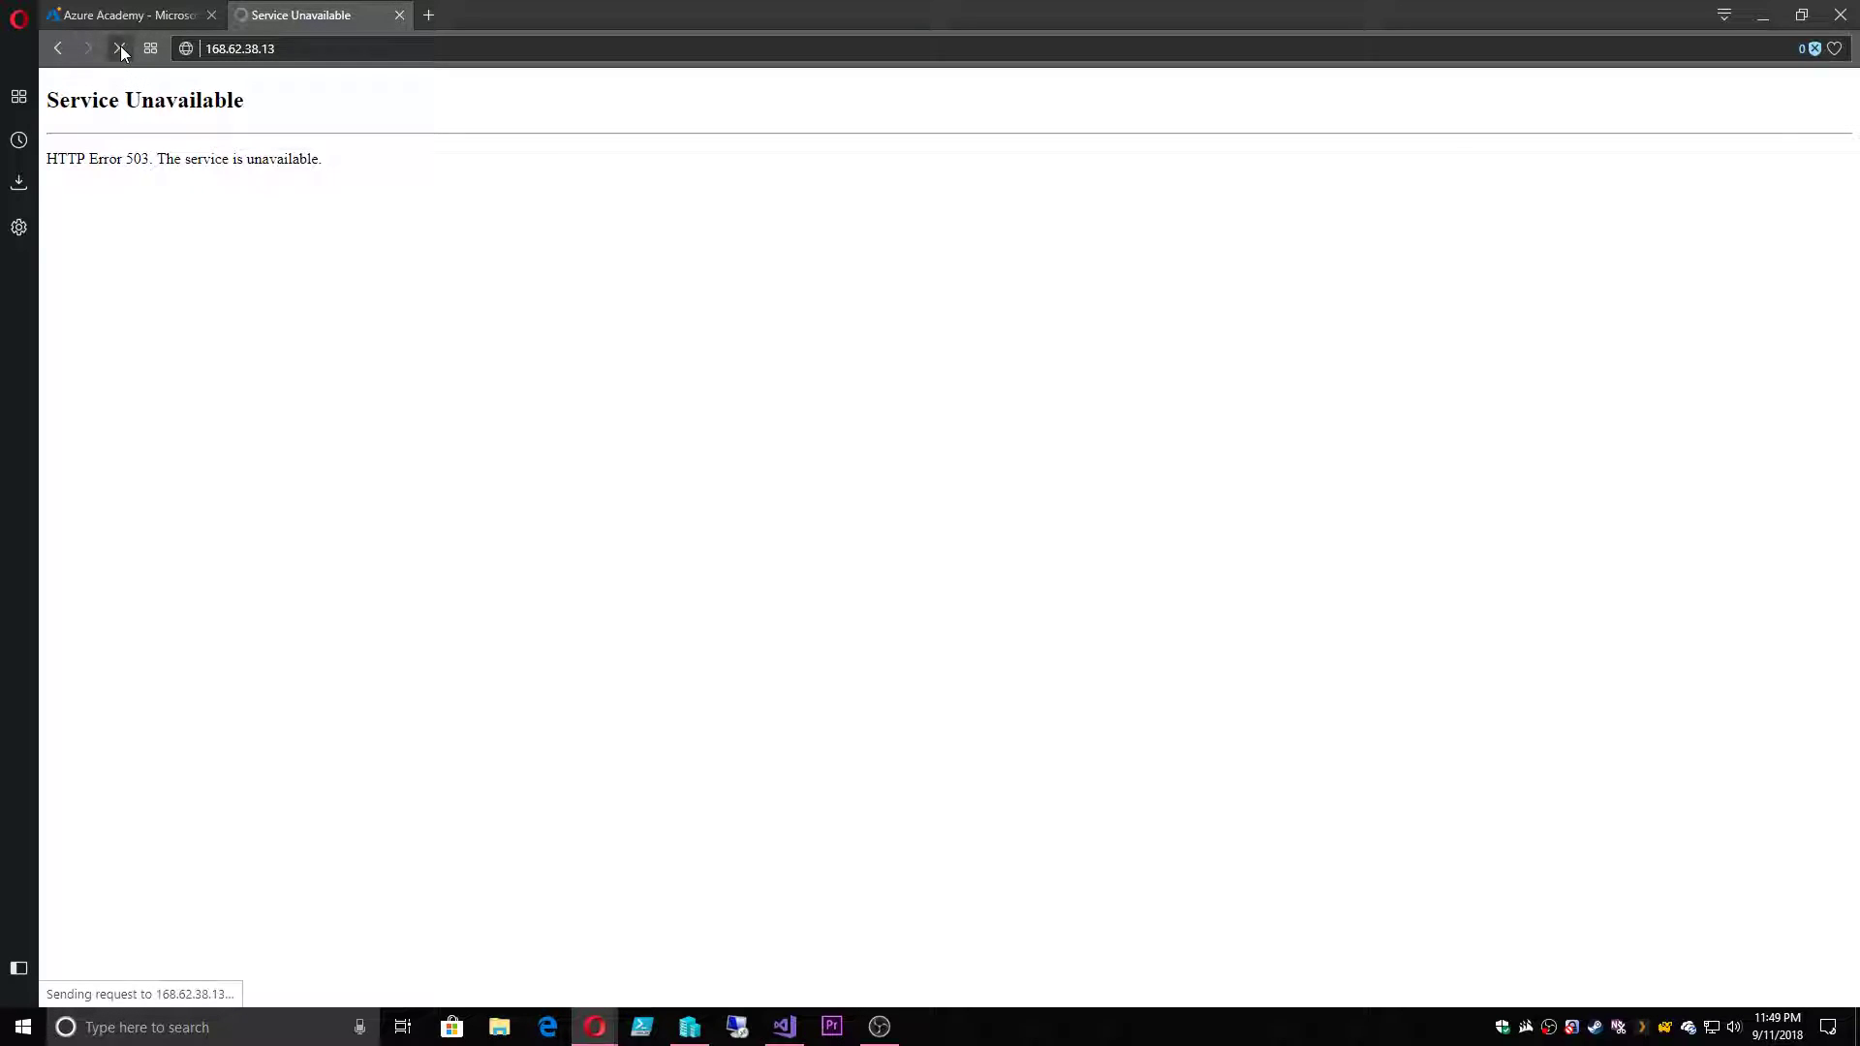
pyautogui.click(120, 47)
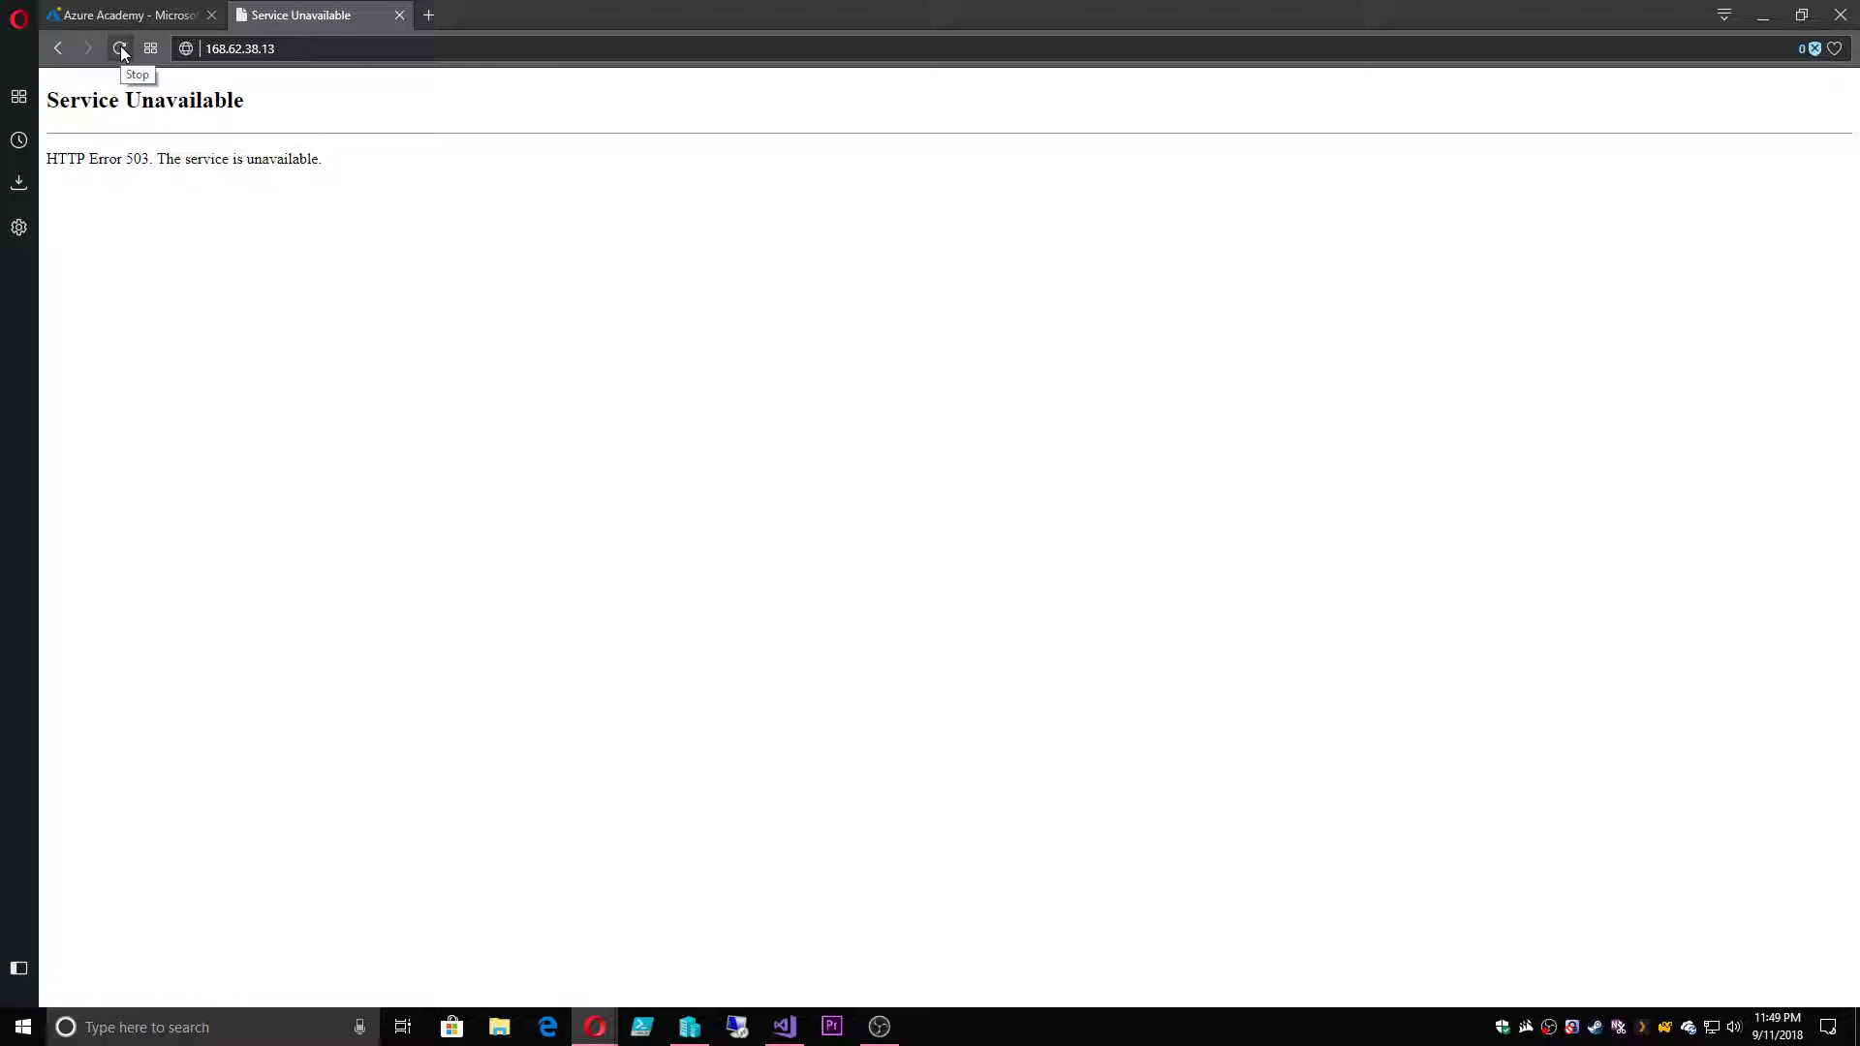
pyautogui.click(120, 46)
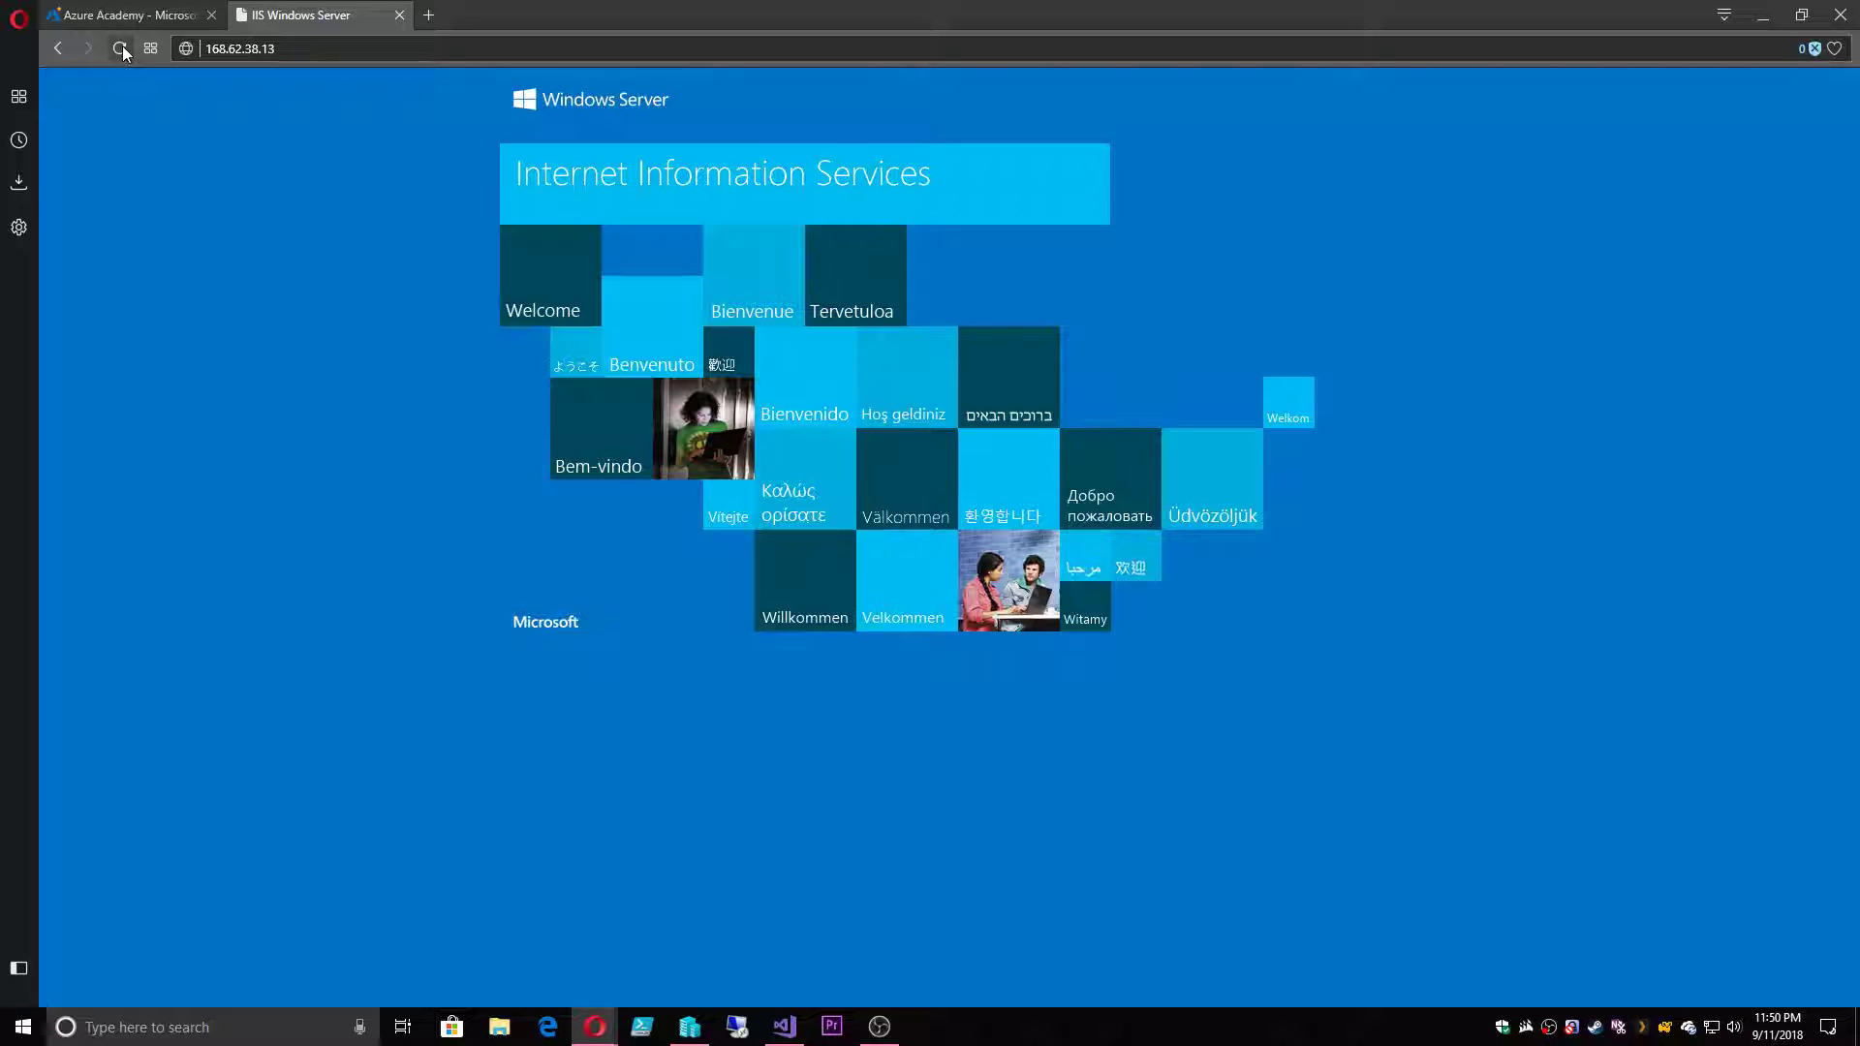
# - Return to the AA-WebDemo resource group in the portal, group its resources by type and look through the list
pyautogui.click(116, 15)
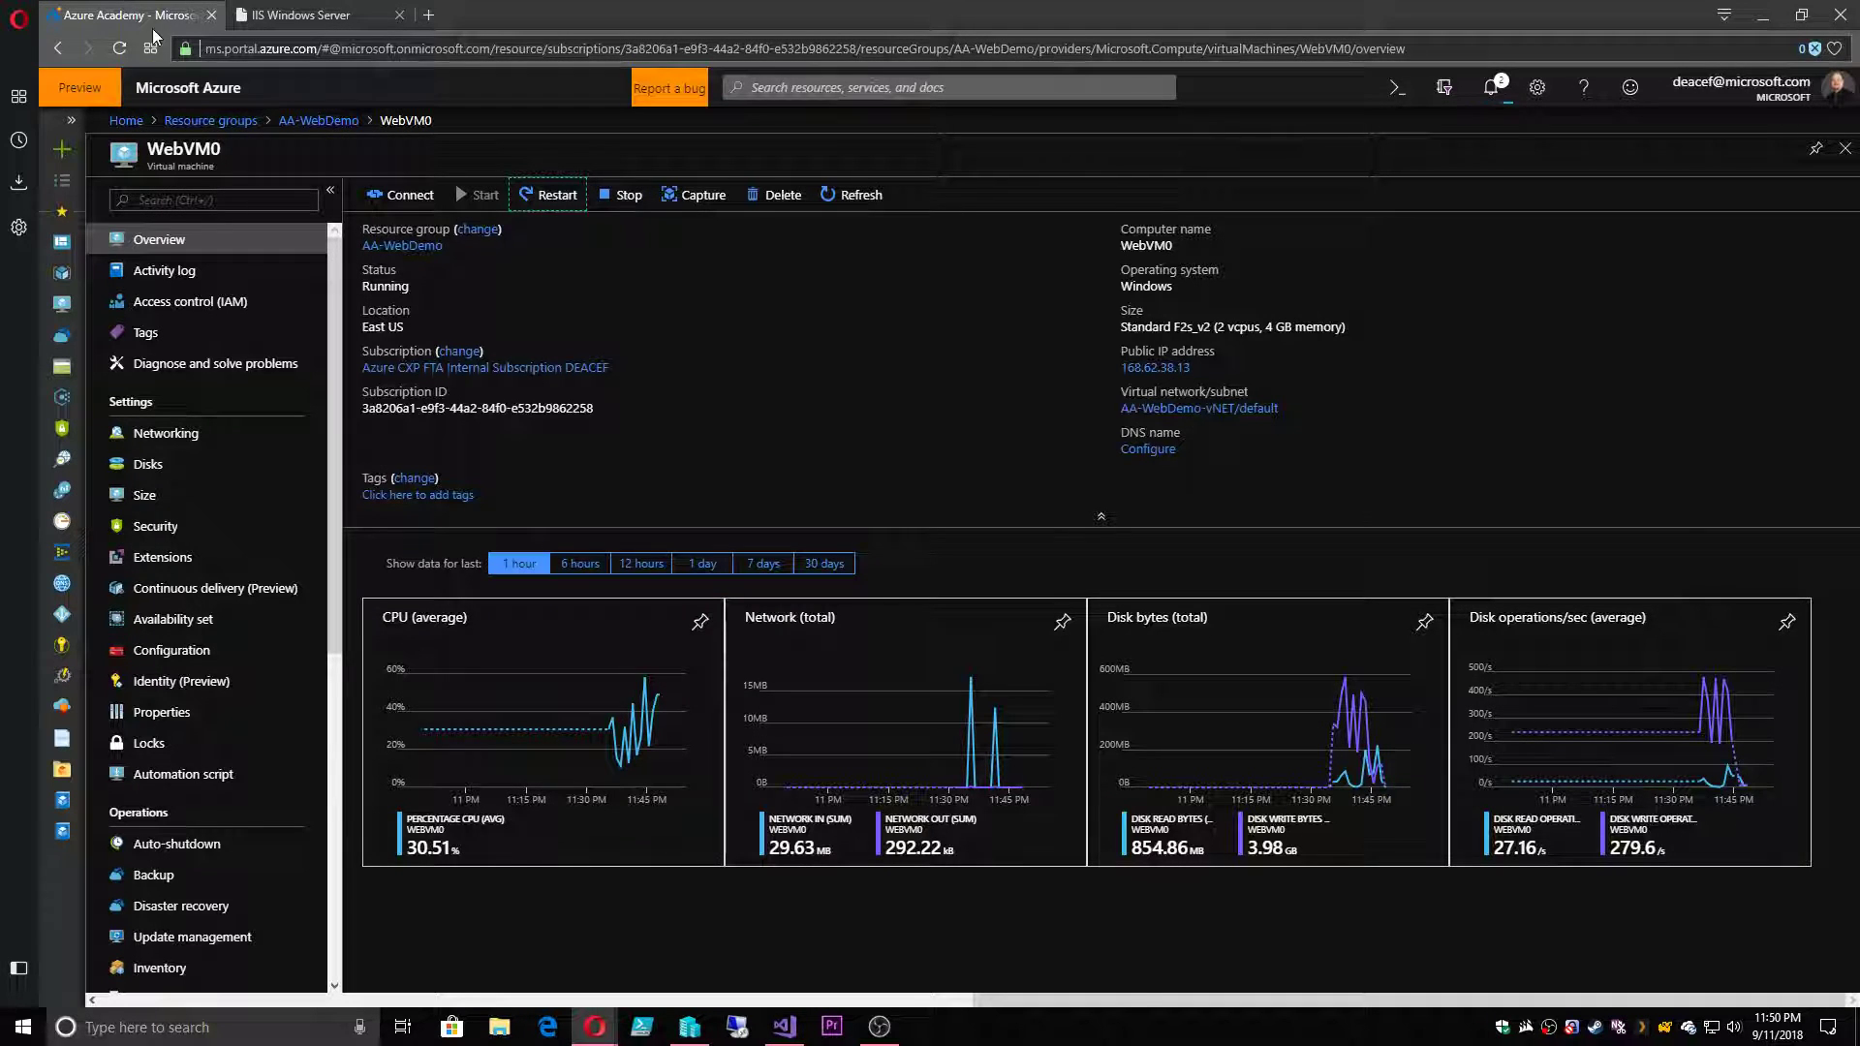
pyautogui.click(320, 120)
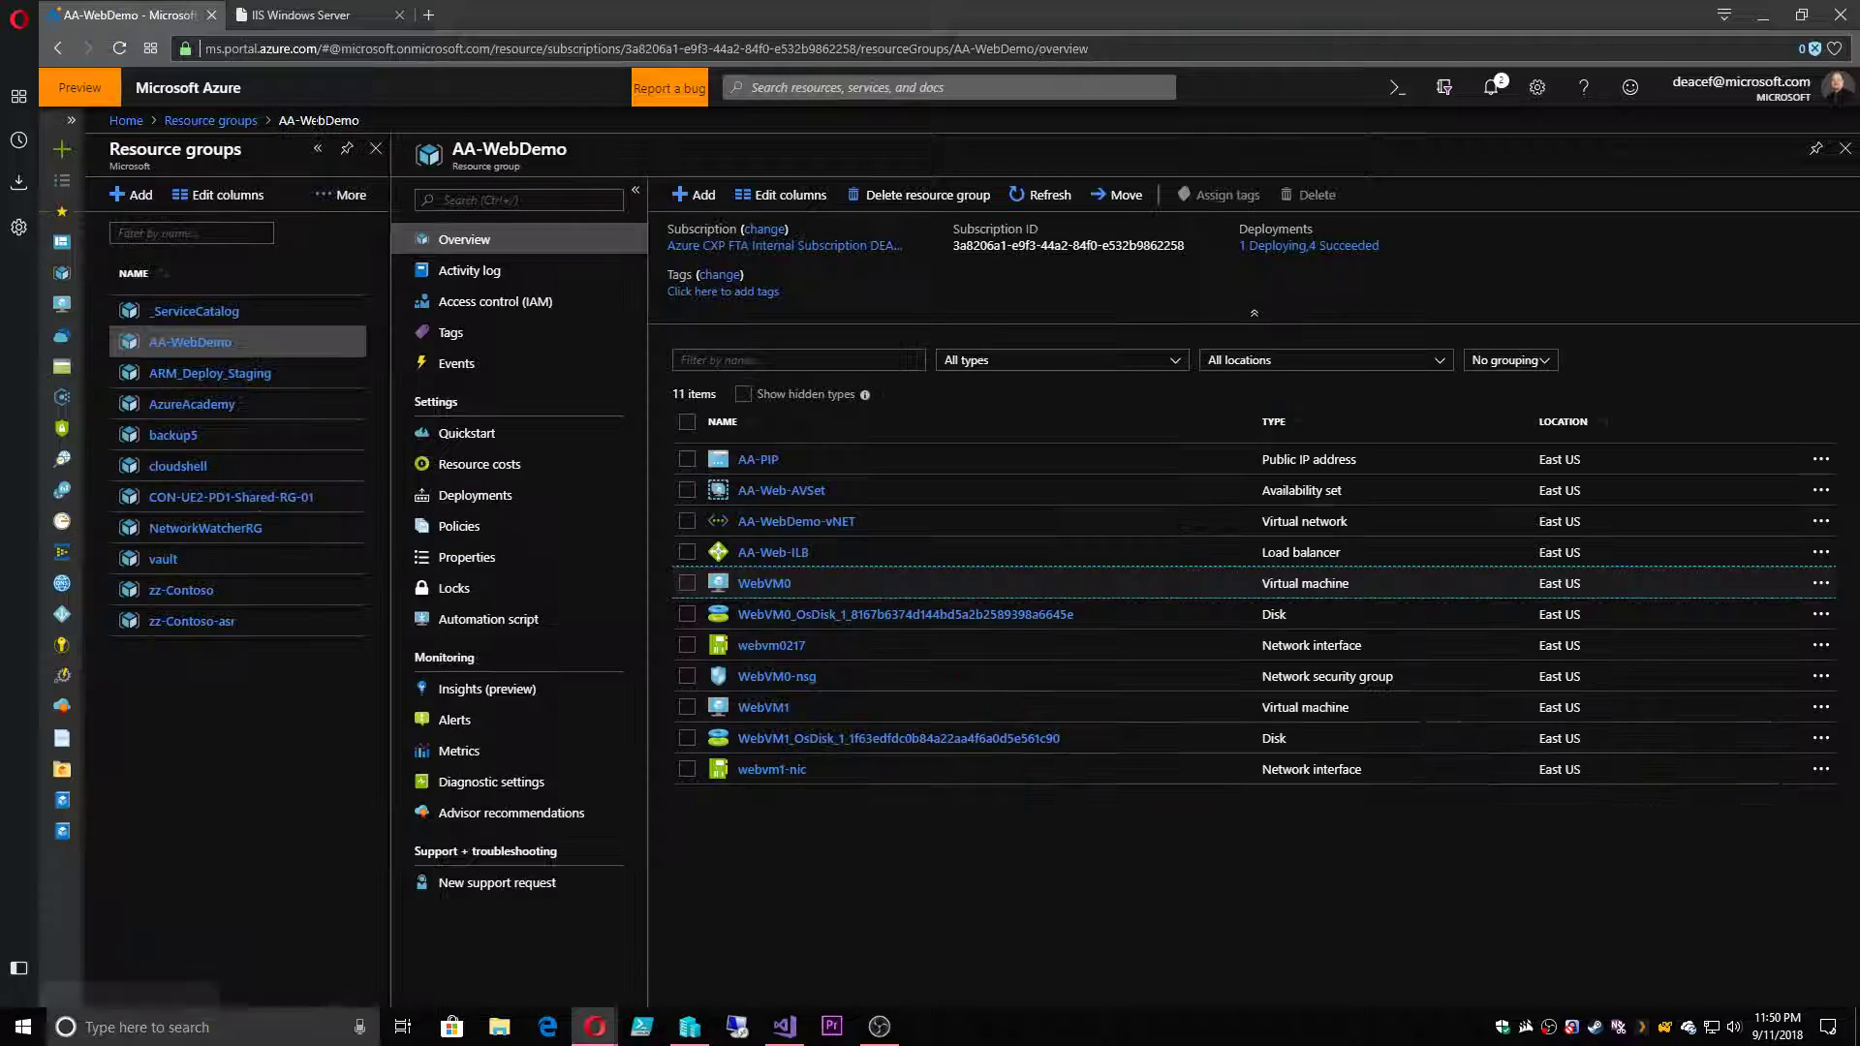
pyautogui.click(1526, 363)
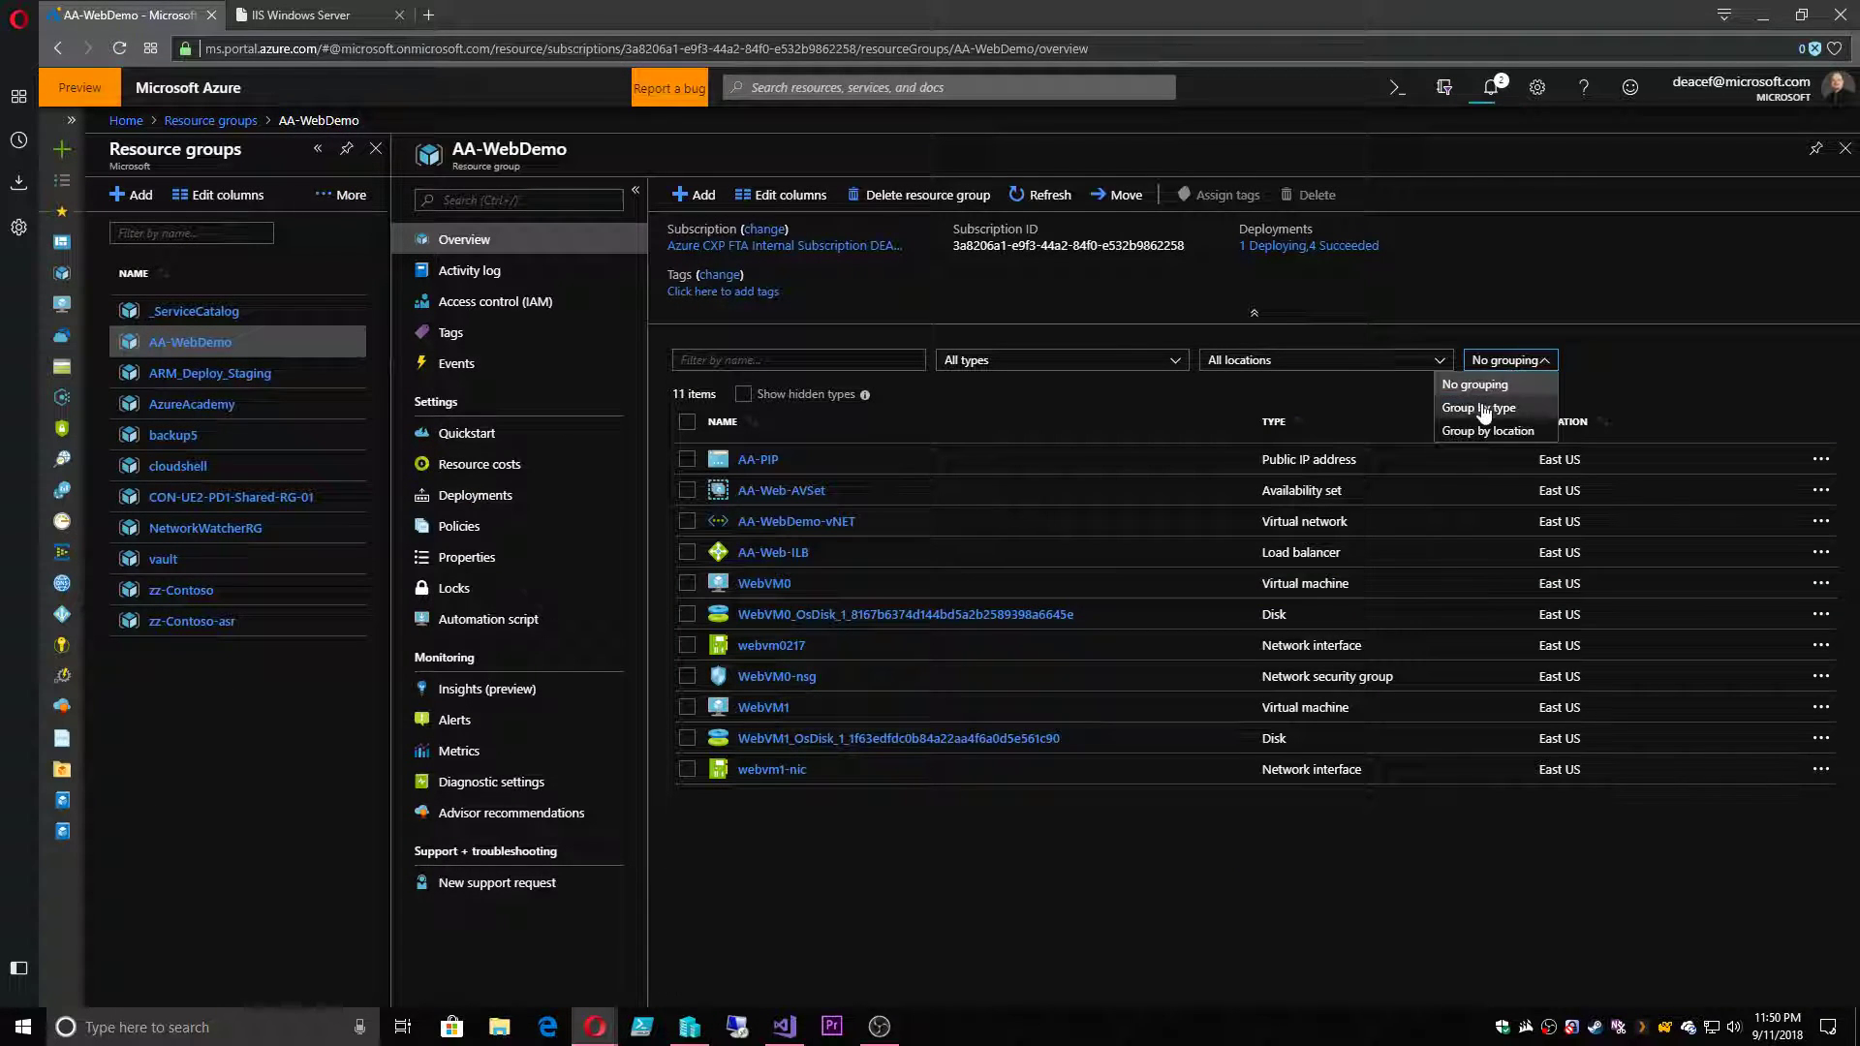
pyautogui.click(1487, 429)
pyautogui.click(1521, 360)
pyautogui.click(1497, 411)
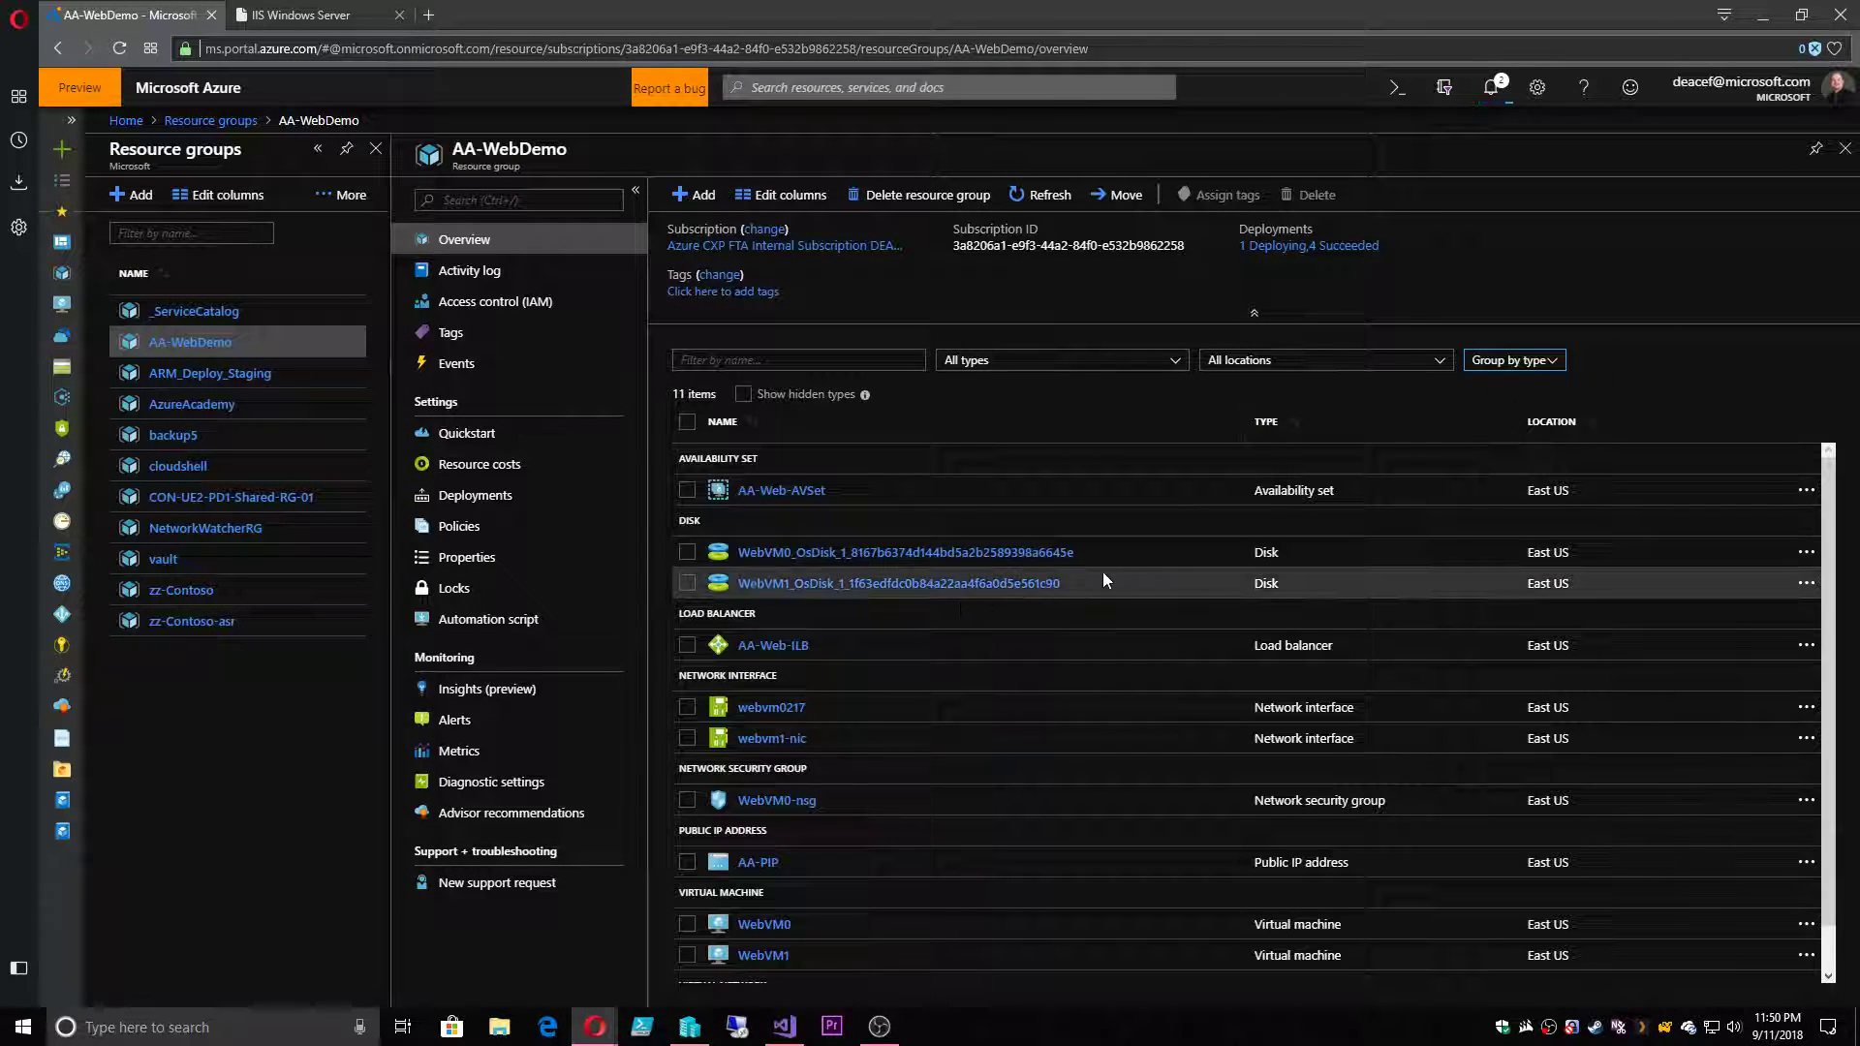
pyautogui.scroll(-1, 1090, 585)
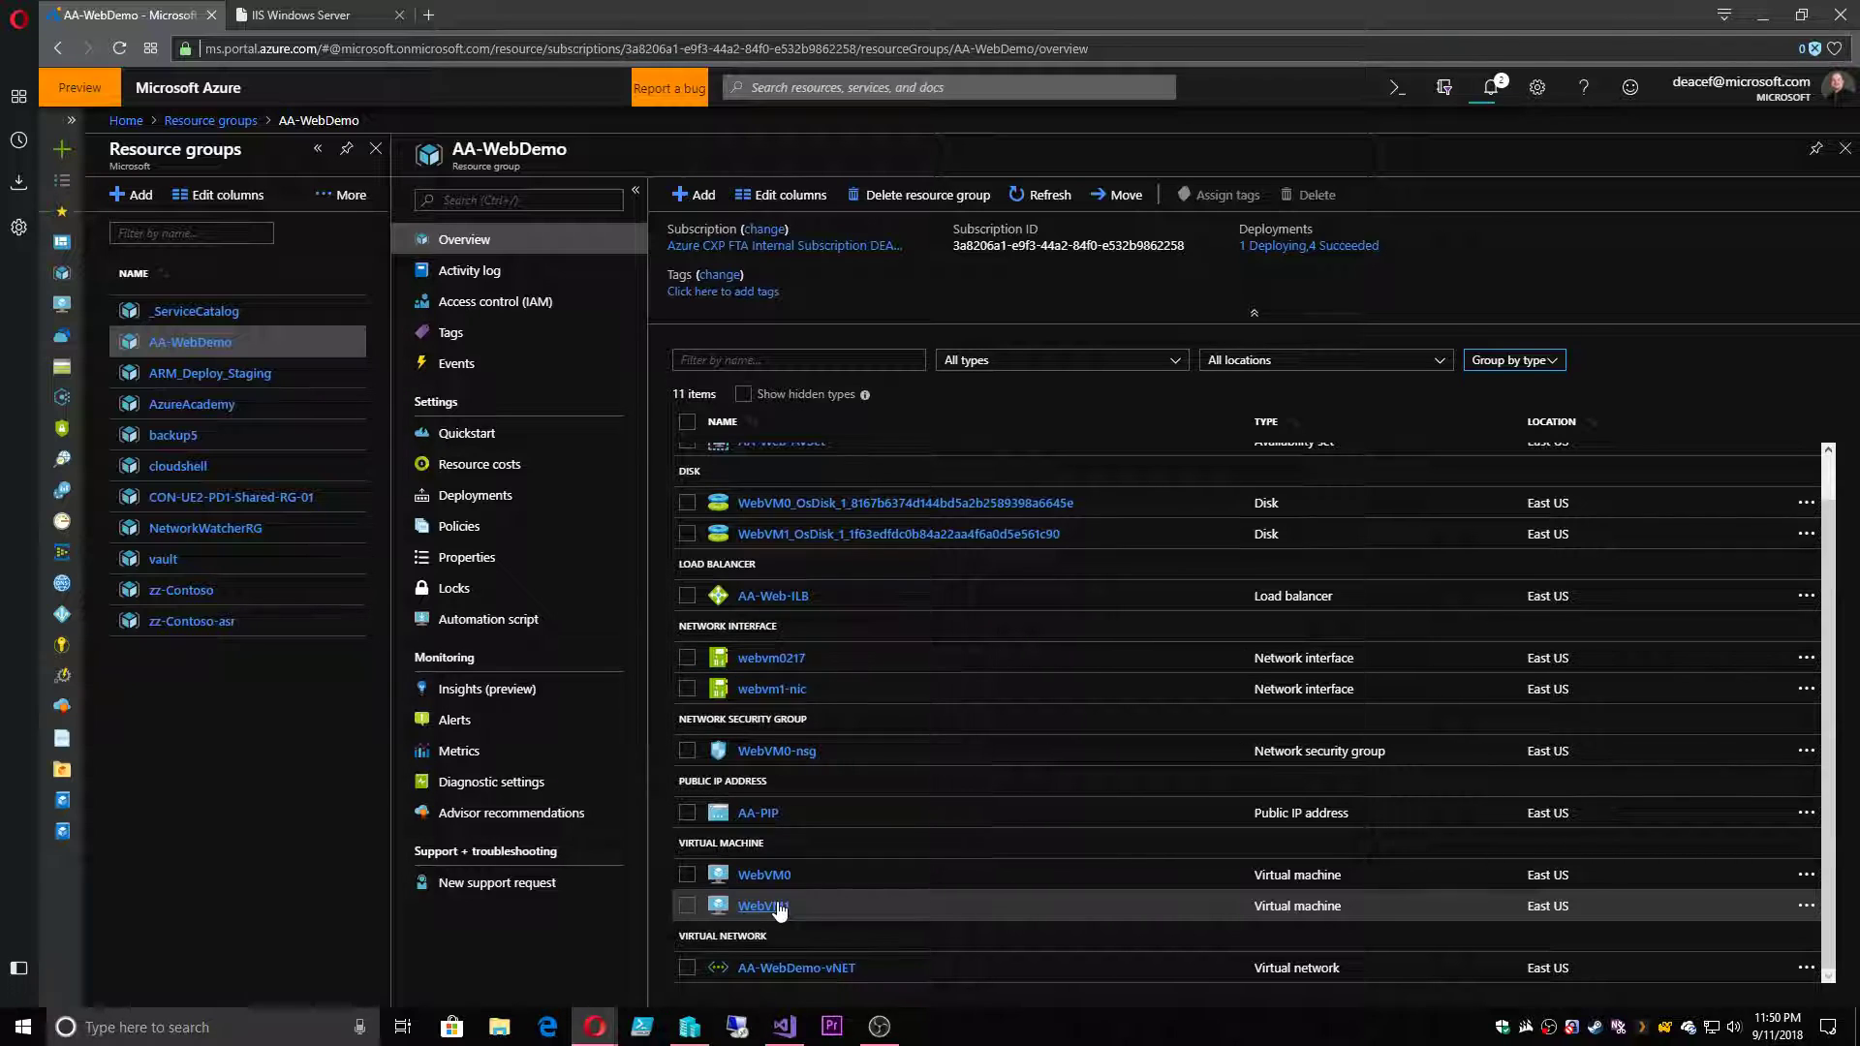
pyautogui.scroll(1, 957, 828)
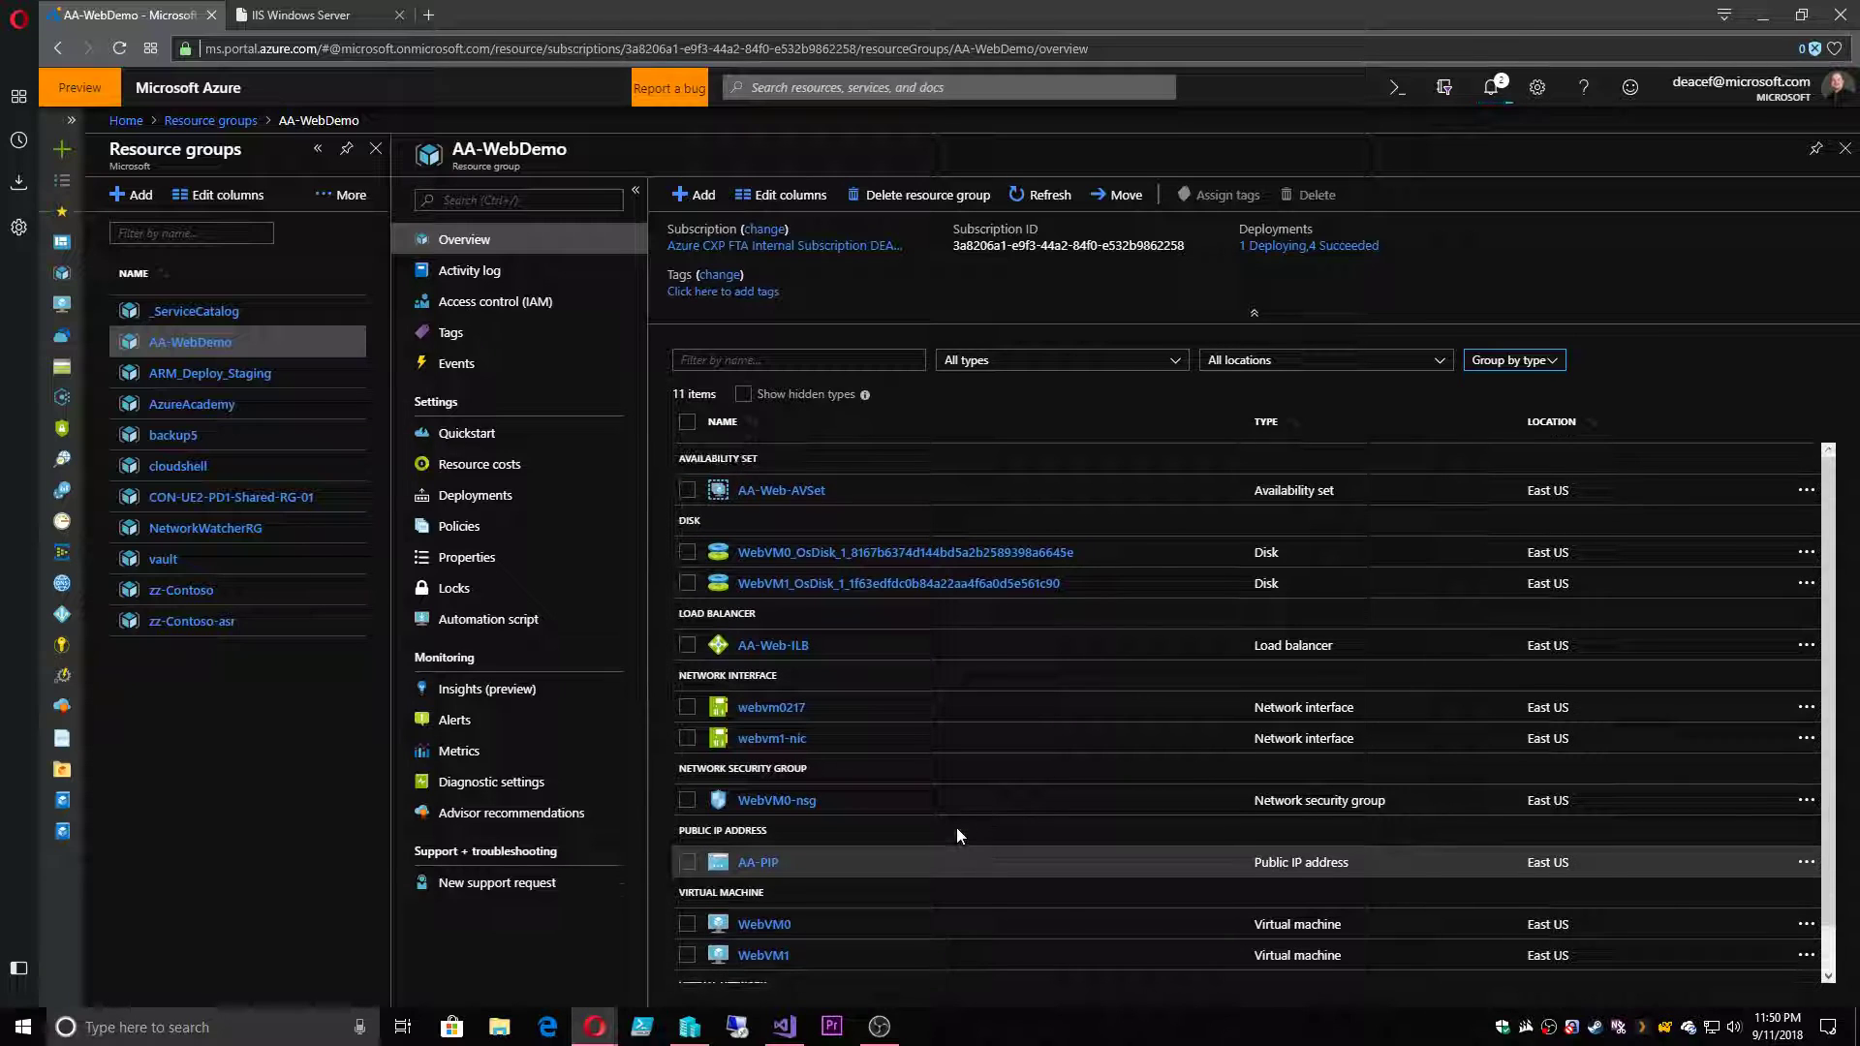